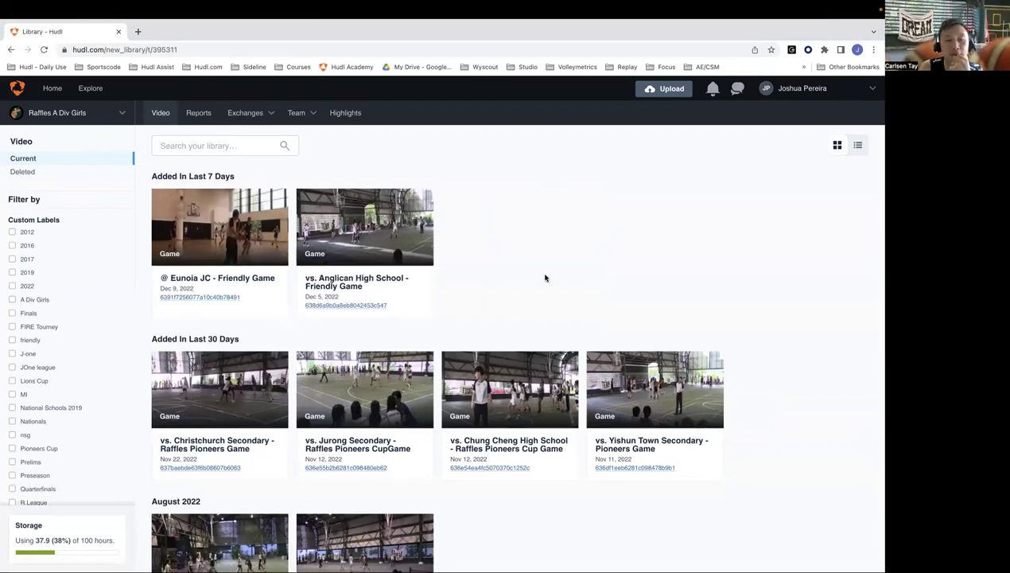
Step: Scroll the Library to August 2022 and open the 'vs. Jurong Pioneer JC - Game' video
{"action": "scroll", "coordinate": [547, 267], "scroll_direction": "down", "scroll_amount": 1}
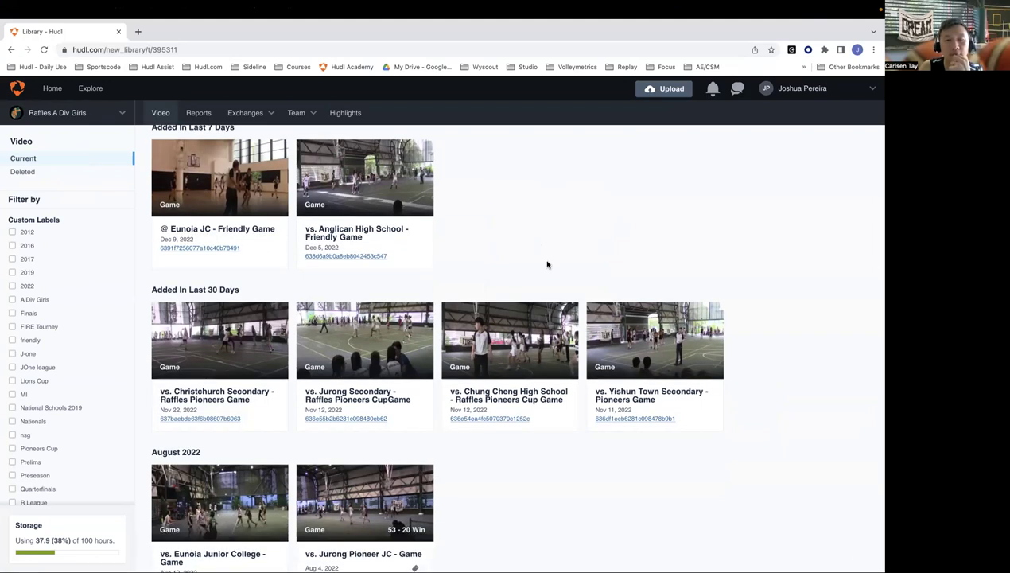
{"action": "scroll", "coordinate": [547, 265], "scroll_direction": "down", "scroll_amount": 2}
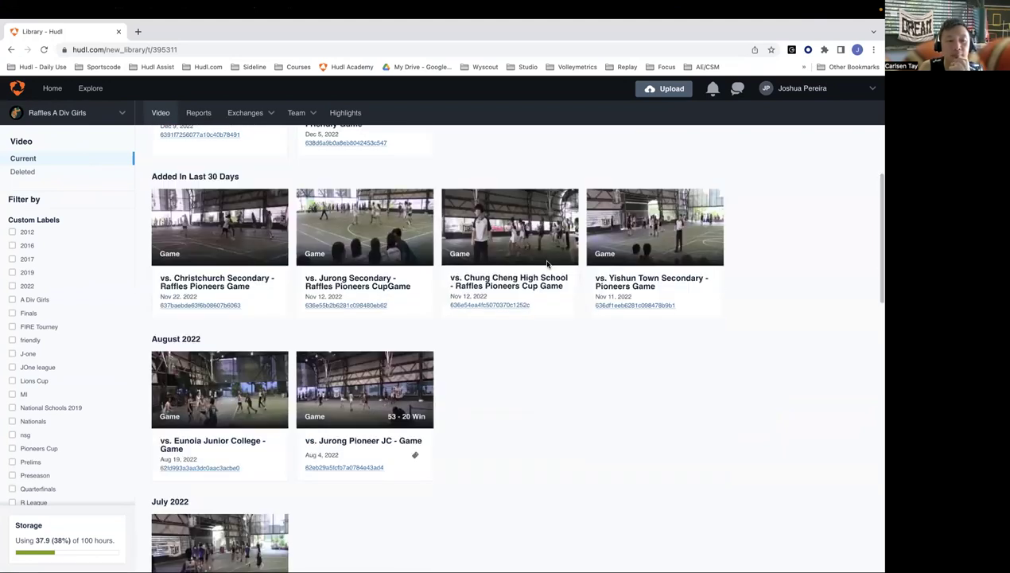
{"action": "scroll", "coordinate": [550, 402], "scroll_direction": "down", "scroll_amount": 1}
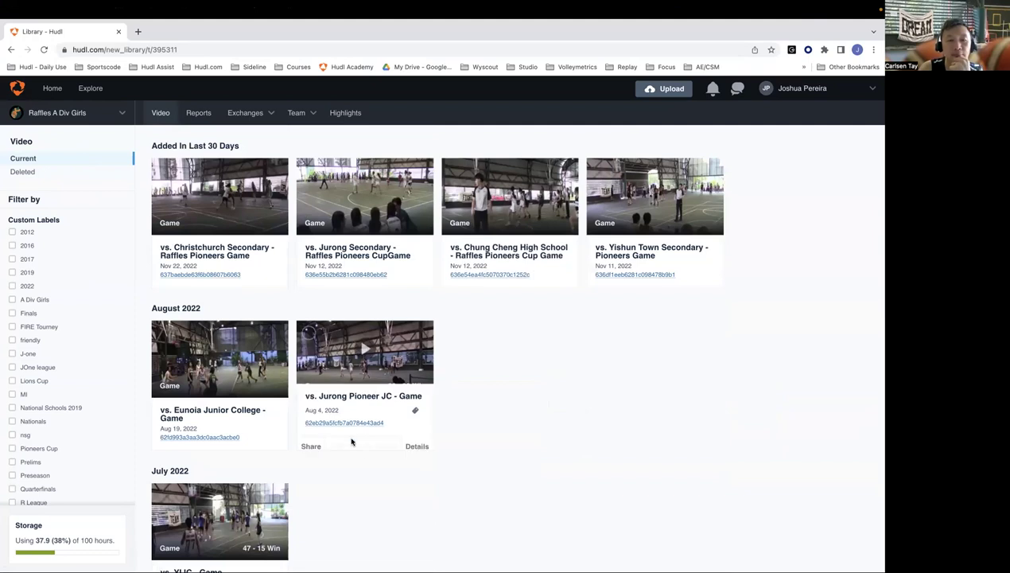
{"action": "left_click", "coordinate": [391, 396]}
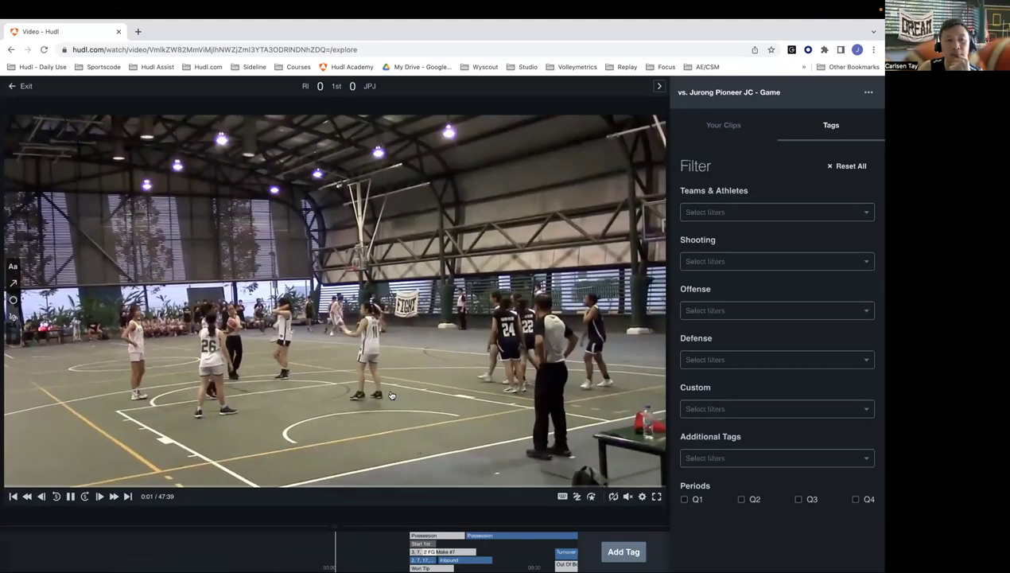
Step: Pause the Jurong Pioneer JC game video at 0:02
{"action": "left_click", "coordinate": [70, 495]}
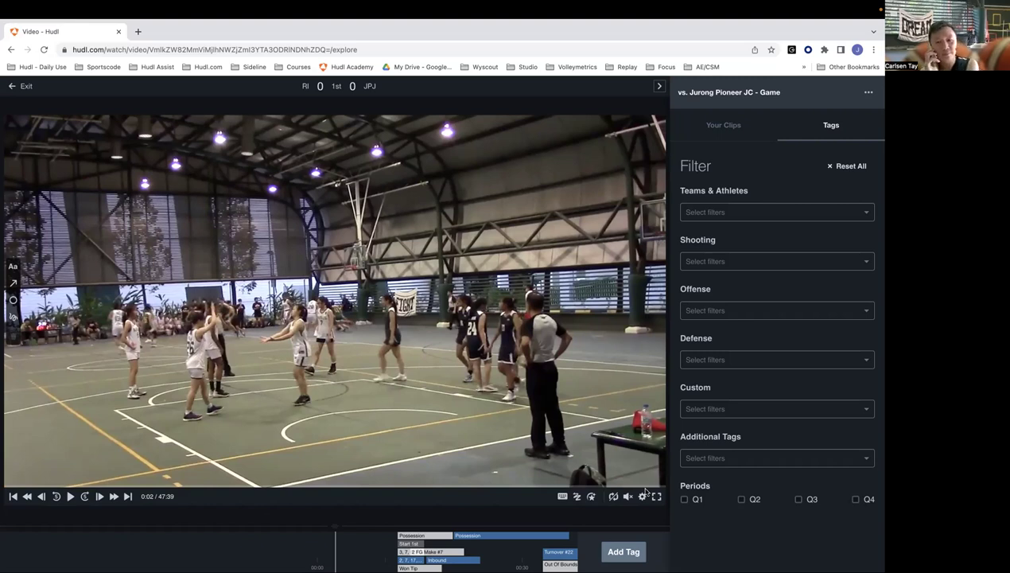
Step: Seek the game to 0:22 and show the Teams & Athletes list with both squads' rosters
{"action": "left_click", "coordinate": [740, 207]}
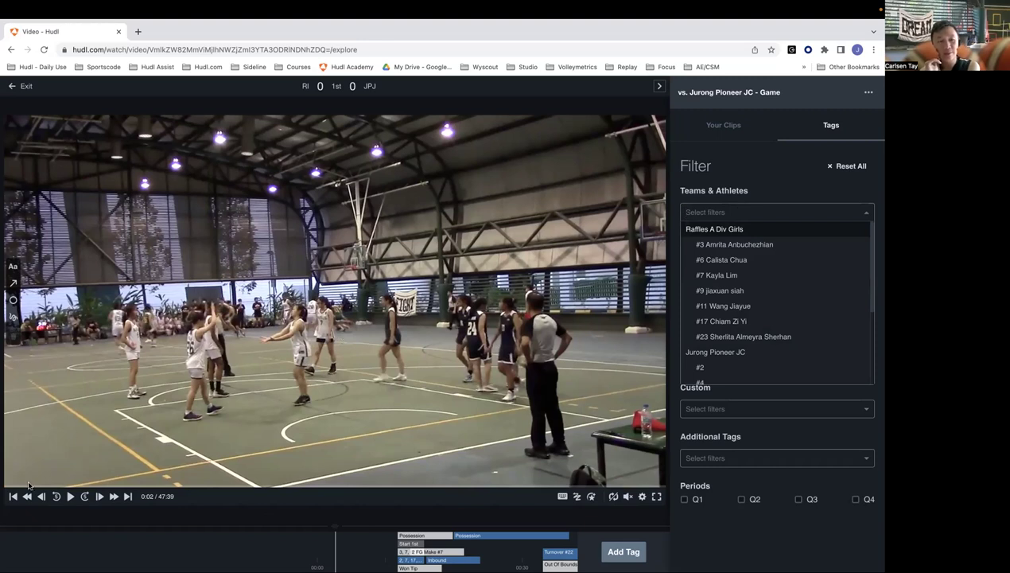
{"action": "left_click", "coordinate": [30, 485]}
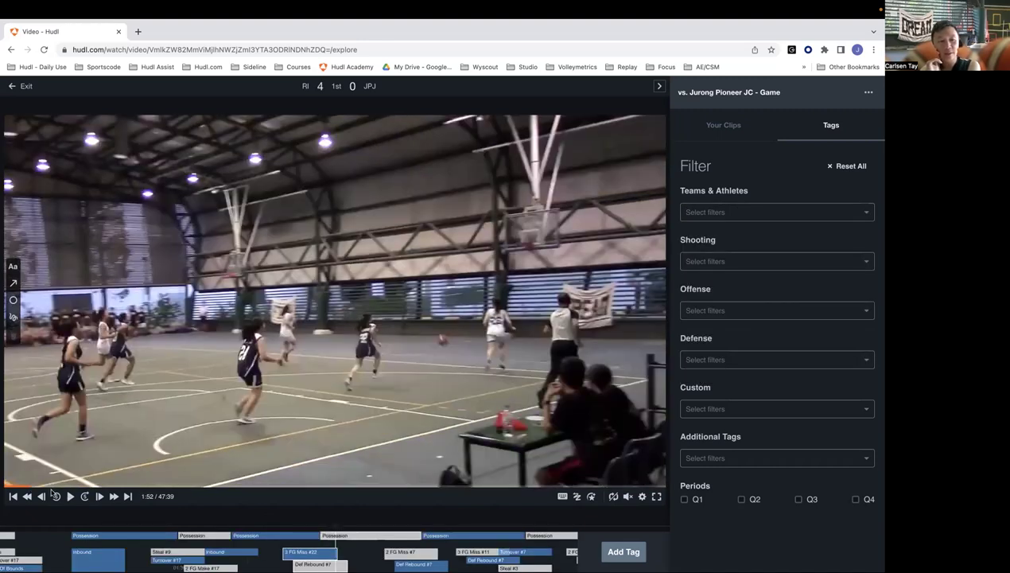
{"action": "left_click", "coordinate": [9, 485]}
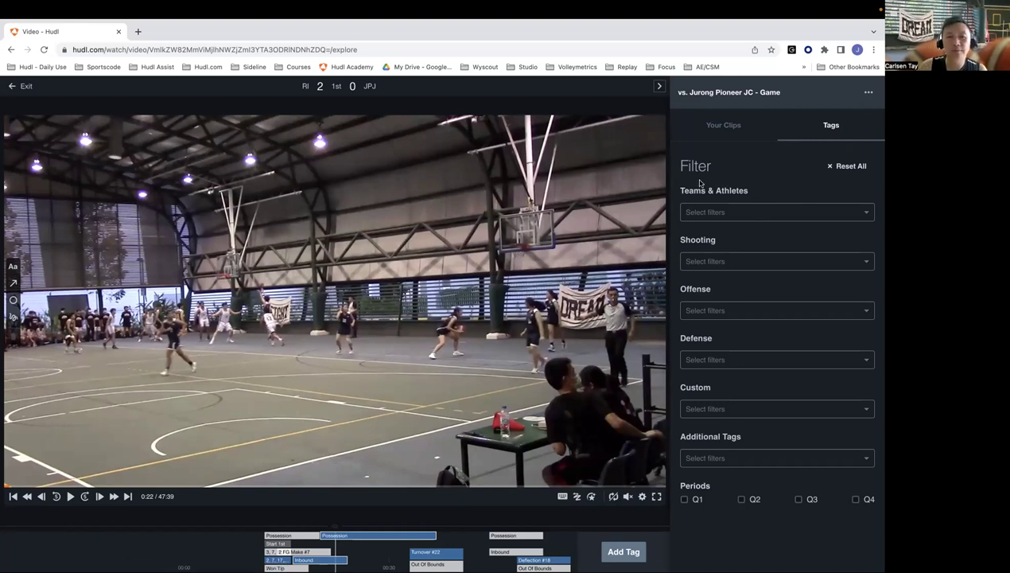
{"action": "left_click", "coordinate": [752, 211]}
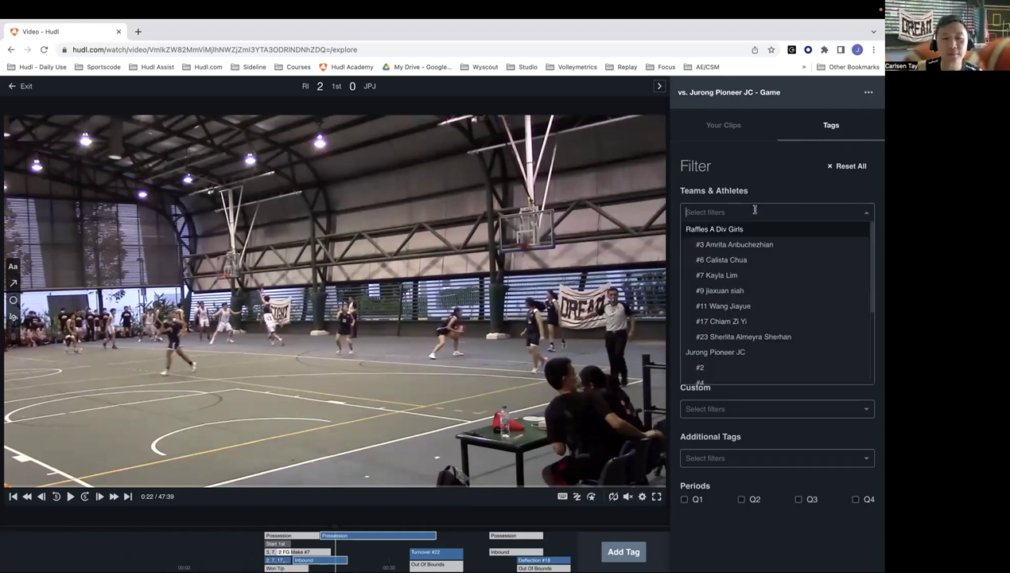
Step: Filter the game's tags to Raffles A Div Girls and the 3FG Makes shooting tag
{"action": "left_click", "coordinate": [708, 230]}
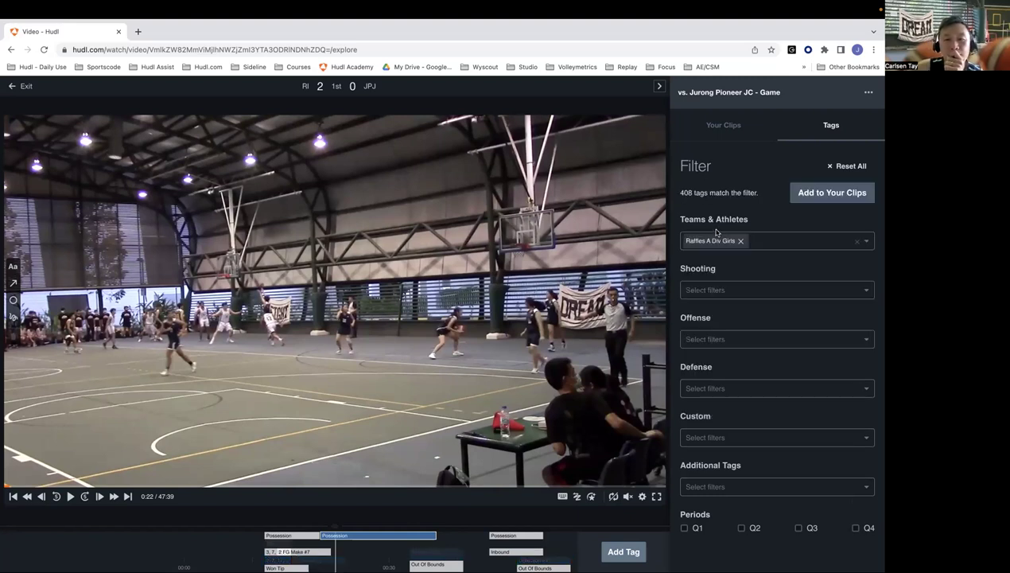
{"action": "left_click", "coordinate": [737, 292]}
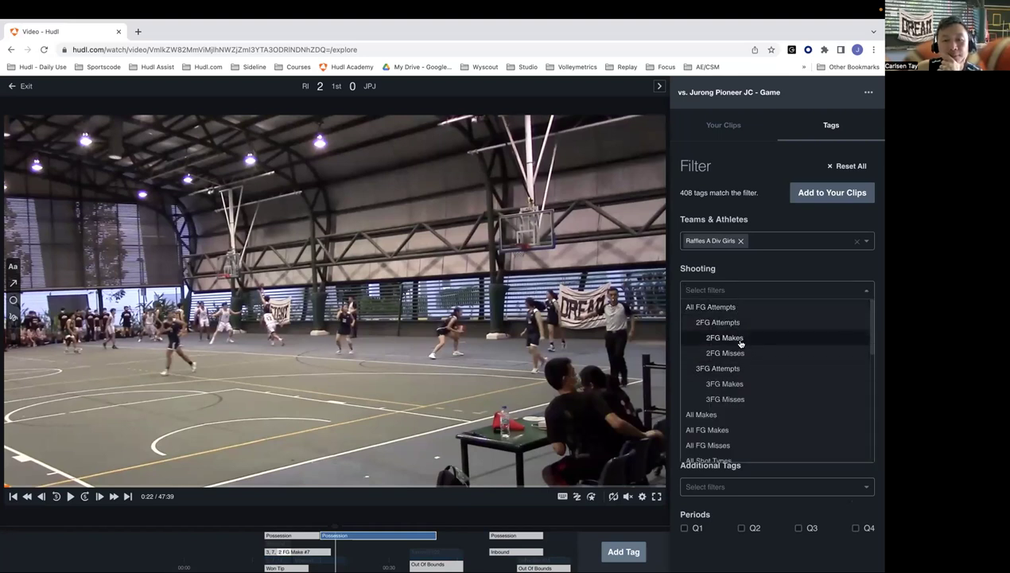
{"action": "left_click", "coordinate": [733, 384]}
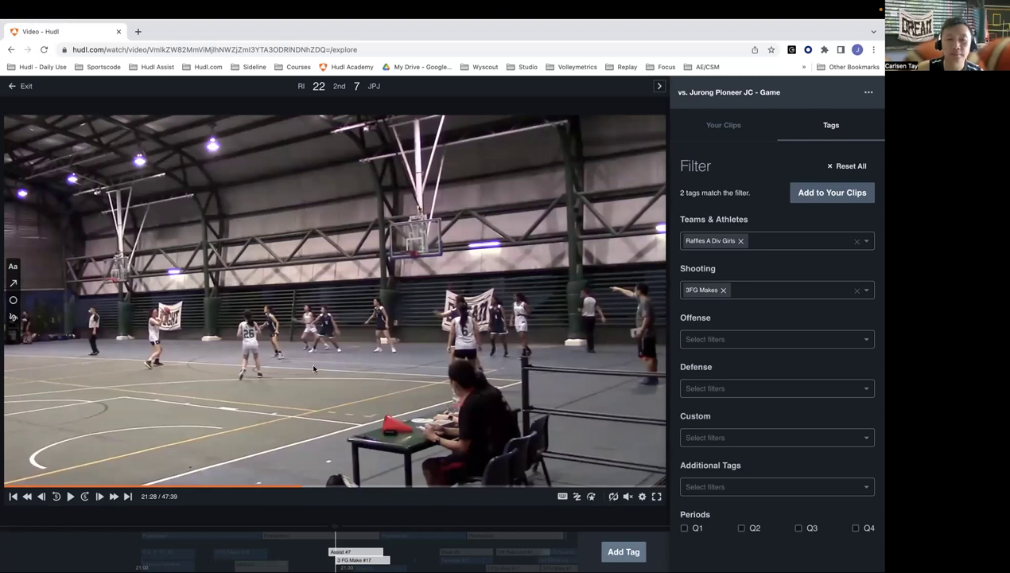
Step: Review both matching three-pointers and add them to Your Clips
{"action": "left_click", "coordinate": [70, 497]}
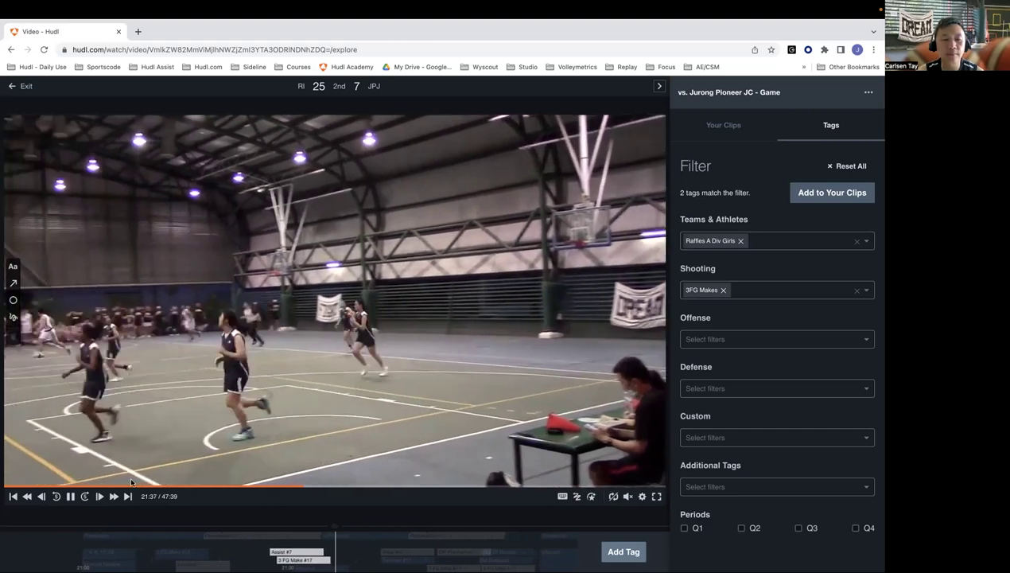
{"action": "left_click", "coordinate": [127, 496]}
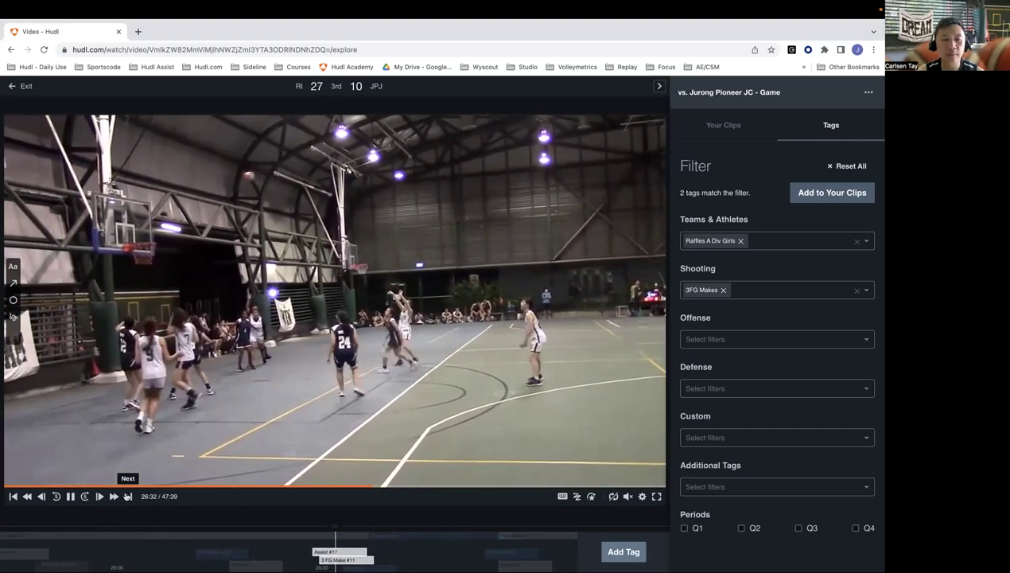
{"action": "left_click", "coordinate": [70, 496]}
{"action": "left_click", "coordinate": [839, 199]}
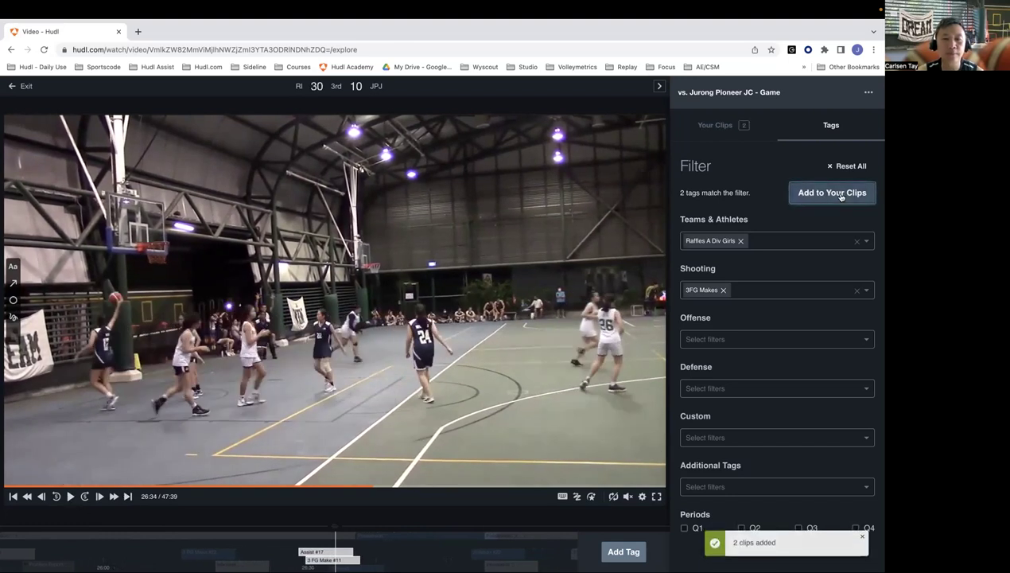
Step: Open the first saved Shot clip, try several trim lengths, then discard the changes
{"action": "left_click", "coordinate": [719, 125]}
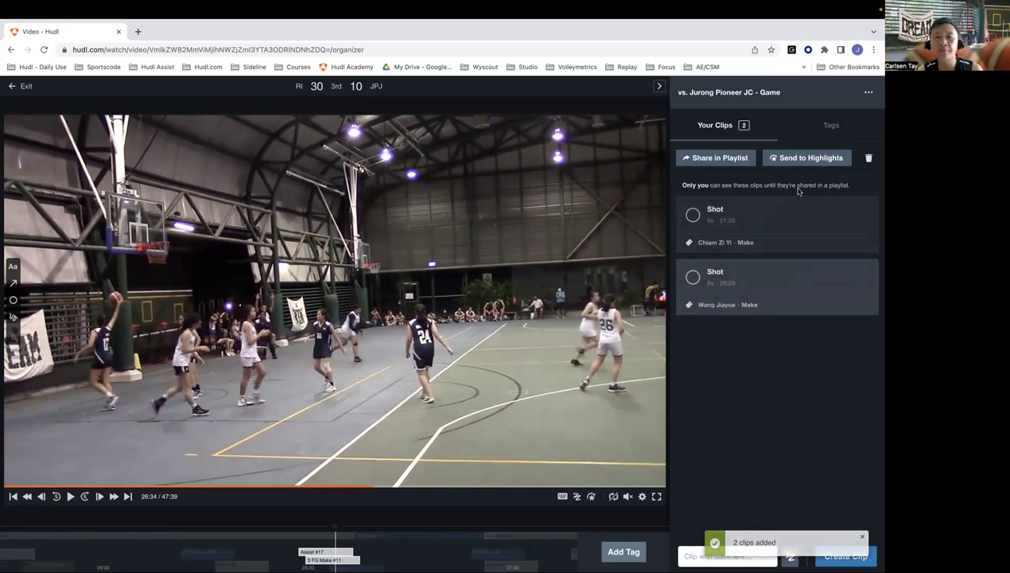
{"action": "left_click", "coordinate": [770, 220]}
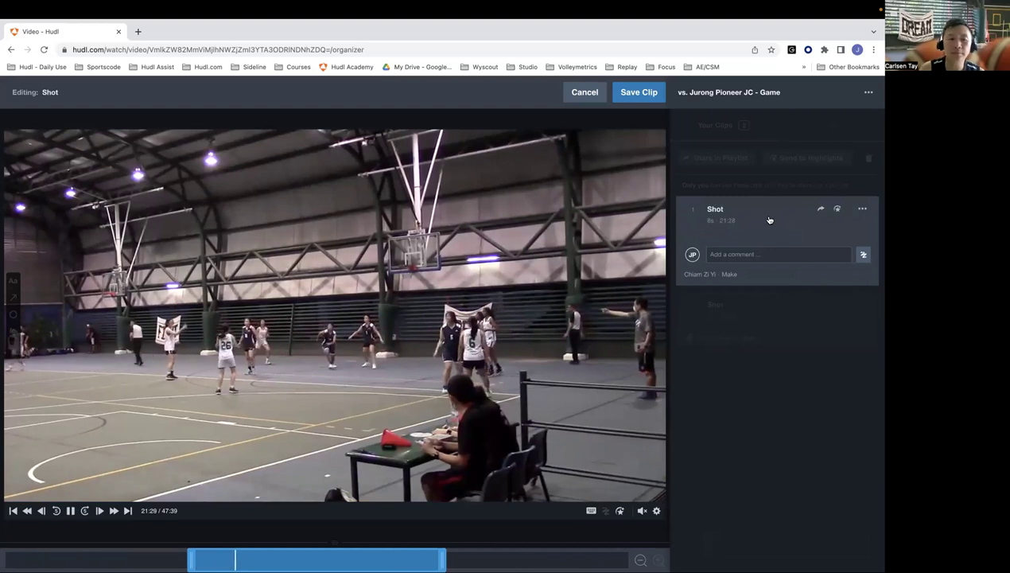
{"action": "left_click", "coordinate": [70, 510]}
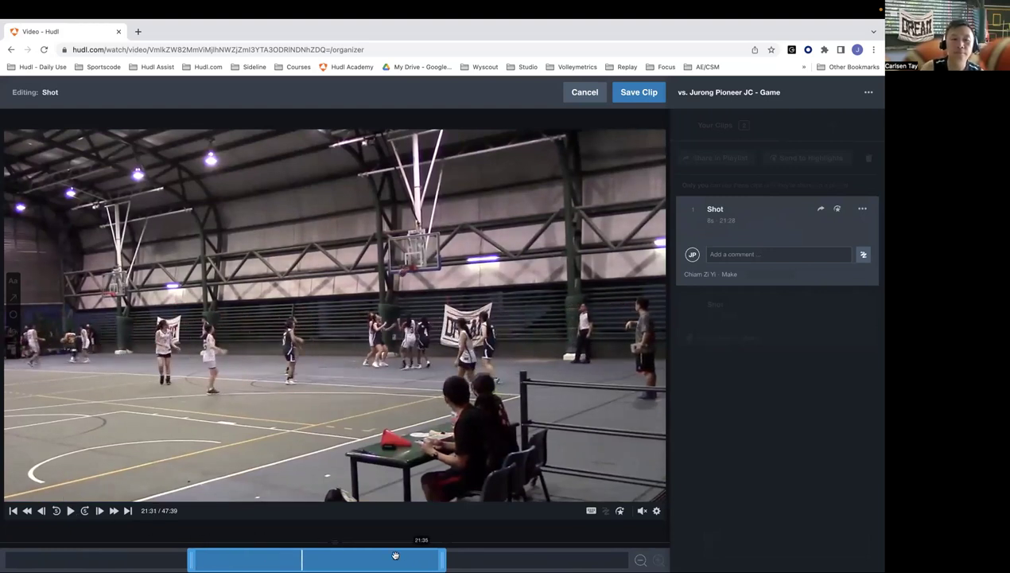
{"action": "left_click_drag", "start_coordinate": [443, 560], "coordinate": [423, 561]}
{"action": "mouse_move", "coordinate": [189, 557]}
{"action": "left_mouse_down"}
{"action": "mouse_move", "coordinate": [168, 557]}
{"action": "mouse_move", "coordinate": [188, 557]}
{"action": "left_mouse_up"}
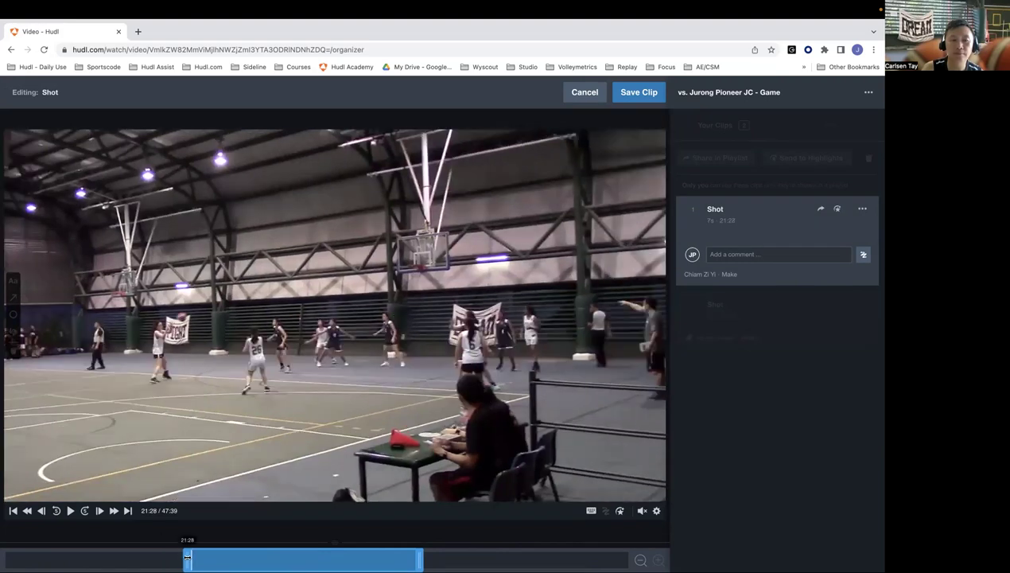
{"action": "left_click_drag", "start_coordinate": [420, 557], "coordinate": [619, 559]}
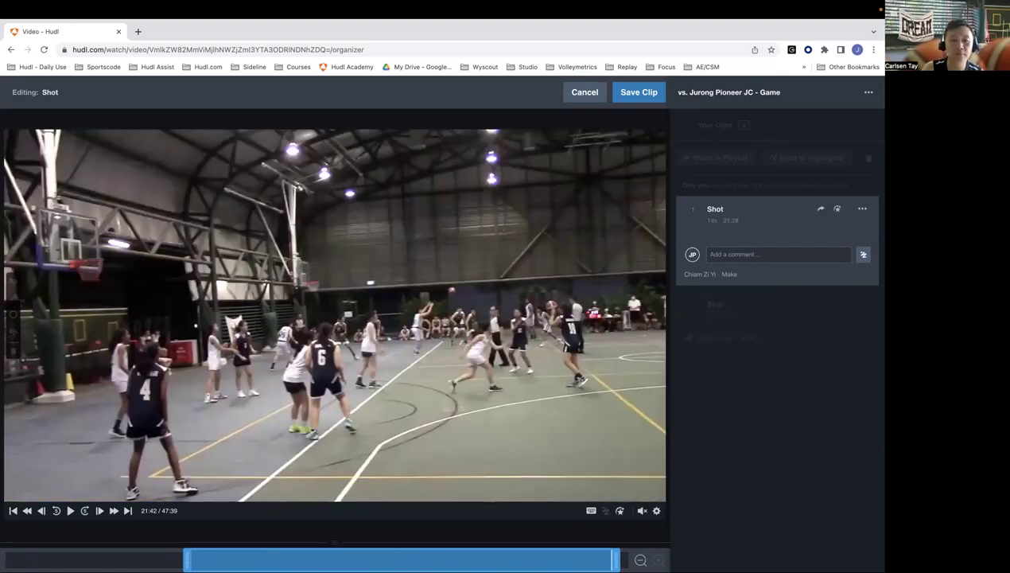
{"action": "scroll", "coordinate": [361, 557], "scroll_direction": "down", "scroll_amount": 3}
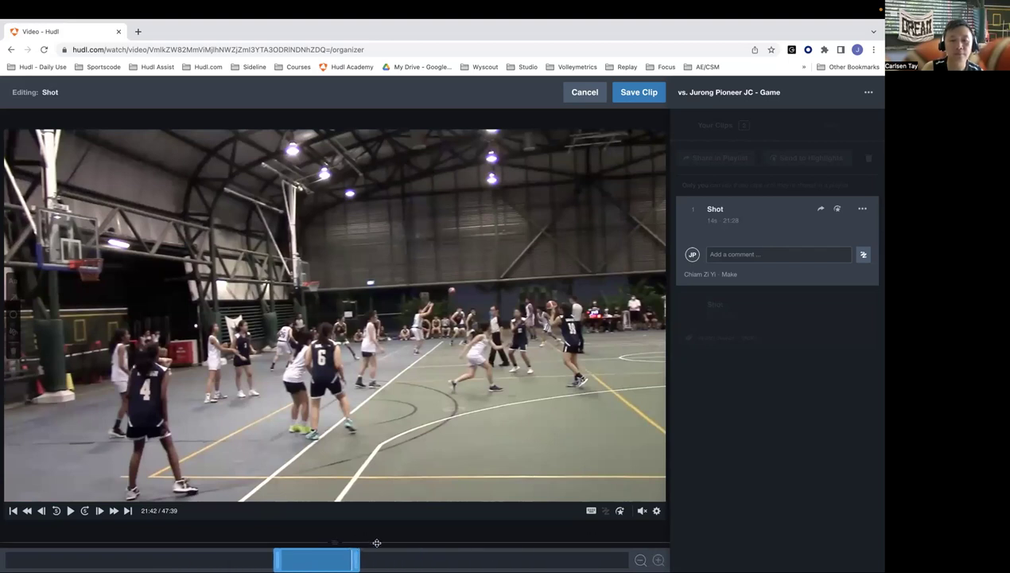
{"action": "left_click_drag", "start_coordinate": [358, 558], "coordinate": [303, 560]}
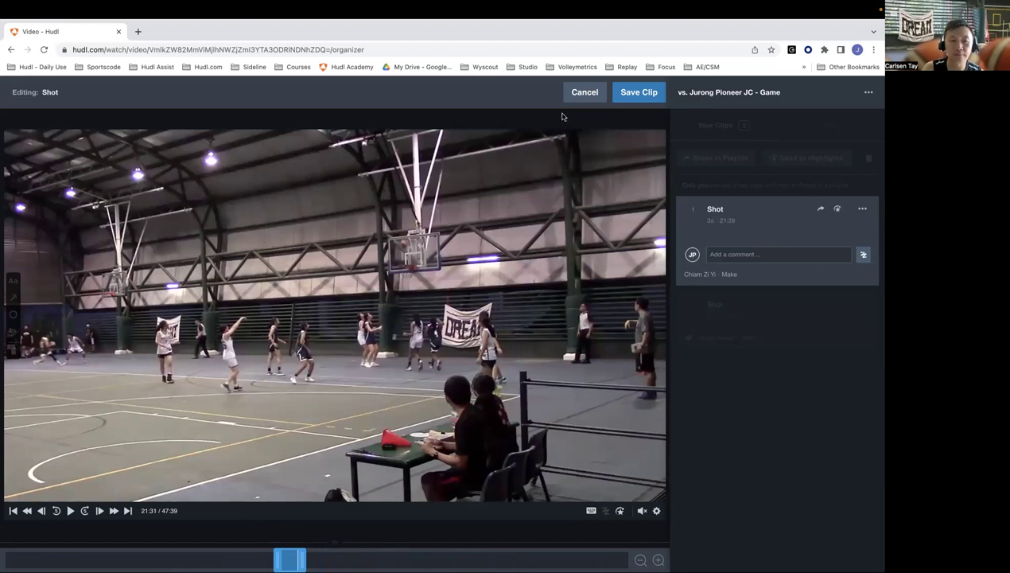
{"action": "left_click", "coordinate": [585, 93]}
Step: Reopen the first Shot clip, move its start earlier to 21:26, and preview it
{"action": "left_click", "coordinate": [725, 222]}
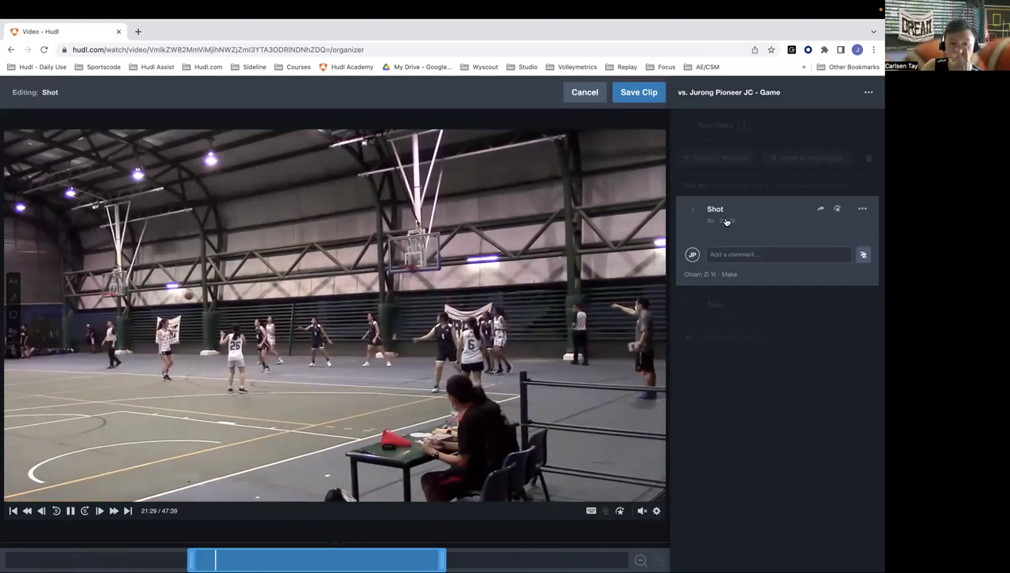
{"action": "left_click", "coordinate": [70, 510]}
{"action": "left_click_drag", "start_coordinate": [191, 560], "coordinate": [121, 560]}
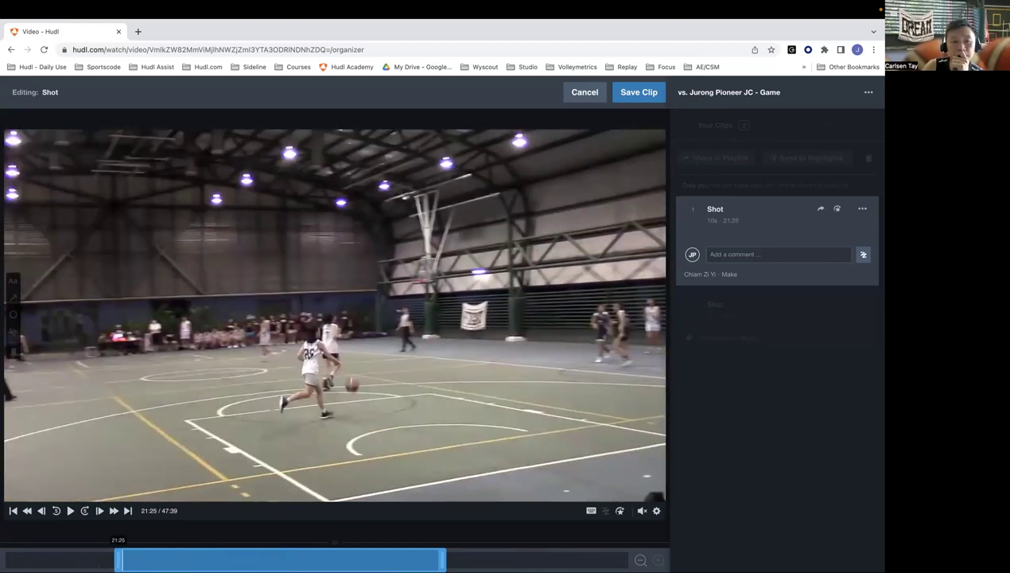
{"action": "left_click", "coordinate": [70, 510]}
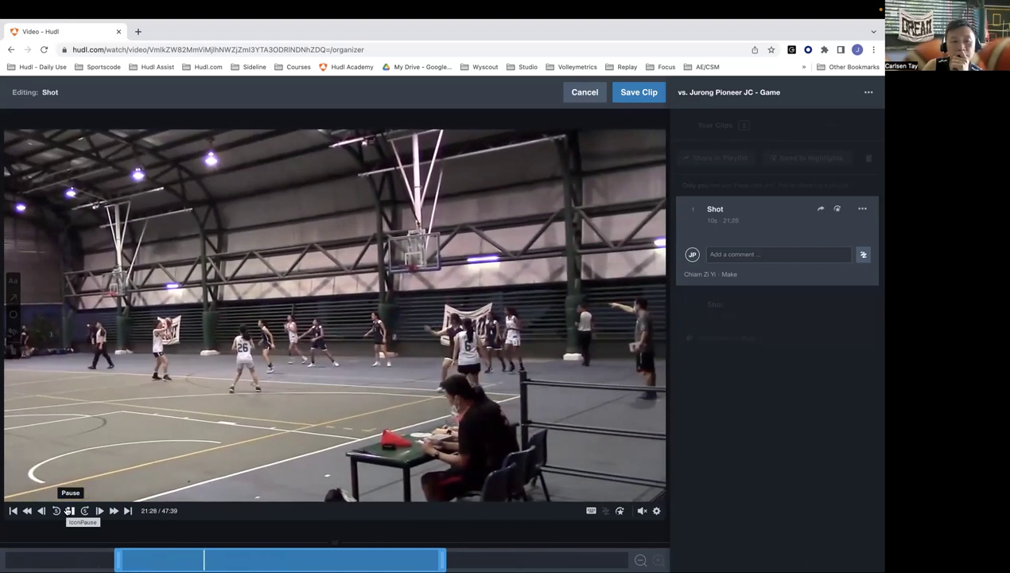
{"action": "left_click", "coordinate": [68, 510]}
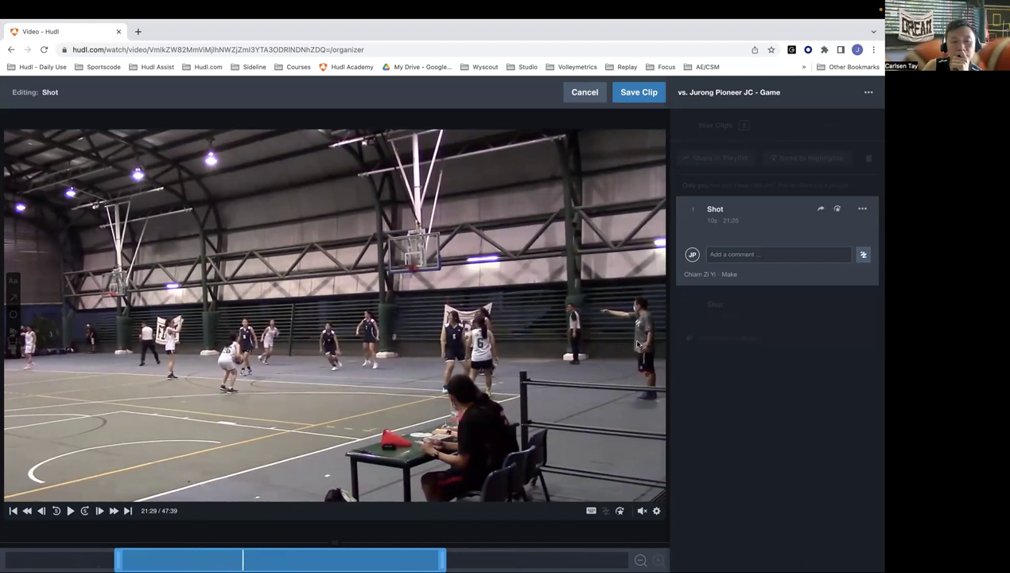
Step: Post a 'Nice spacing' comment on the first Shot clip and replay the clip
{"action": "left_click", "coordinate": [760, 255]}
{"action": "type", "text": "Nice spacing"}
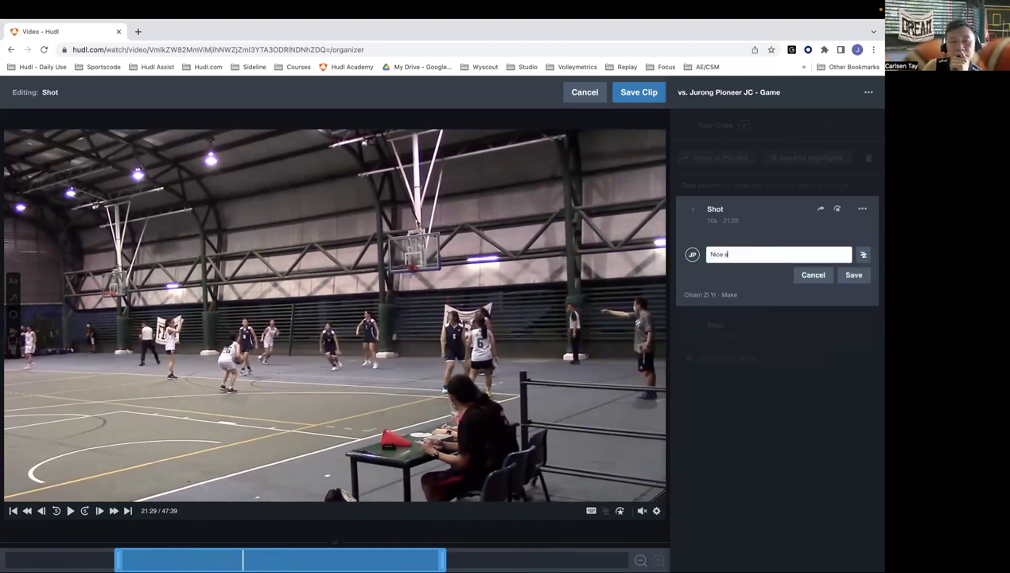
{"action": "left_click", "coordinate": [854, 275]}
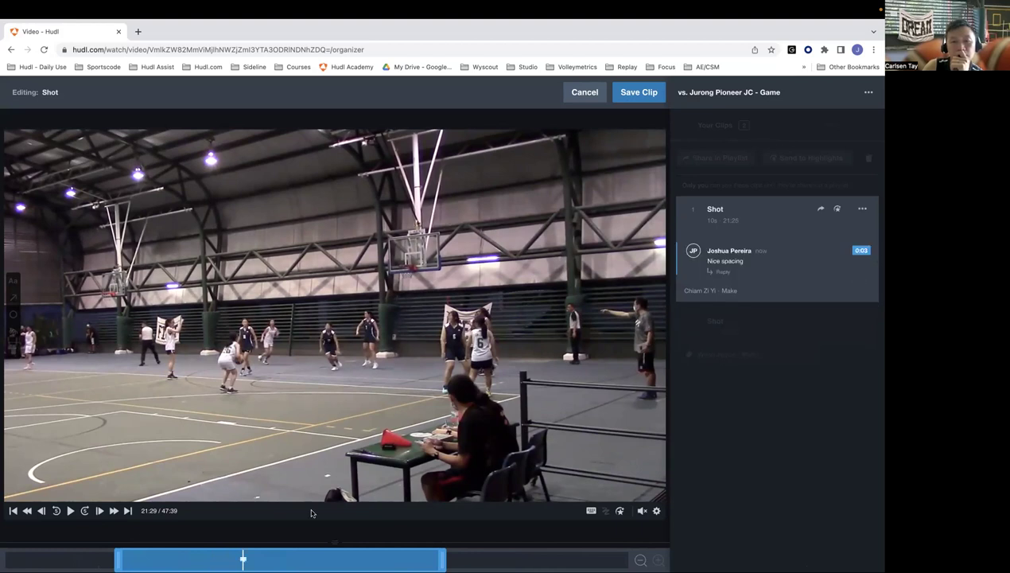
{"action": "key", "text": "space"}
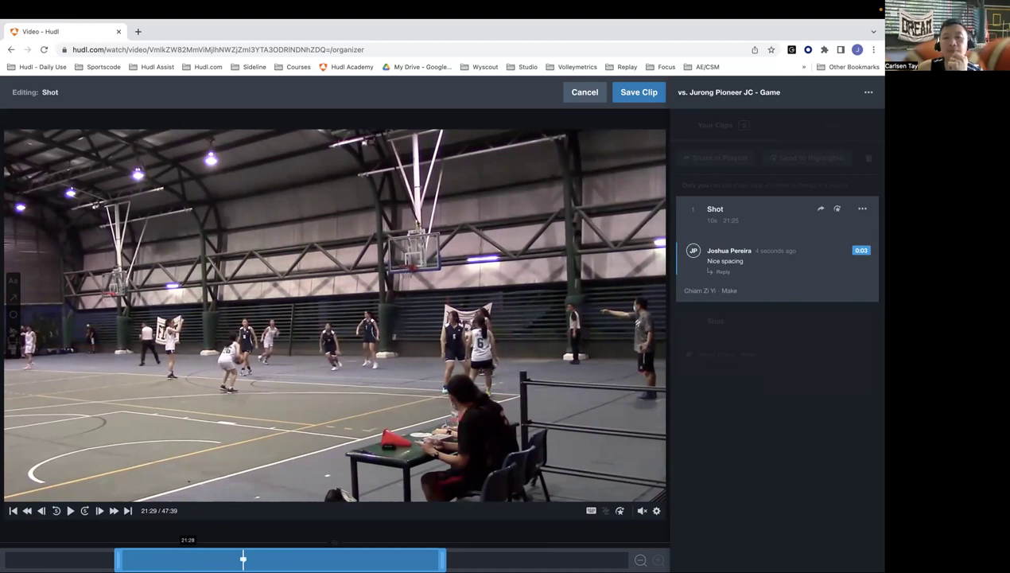
{"action": "left_click", "coordinate": [650, 418]}
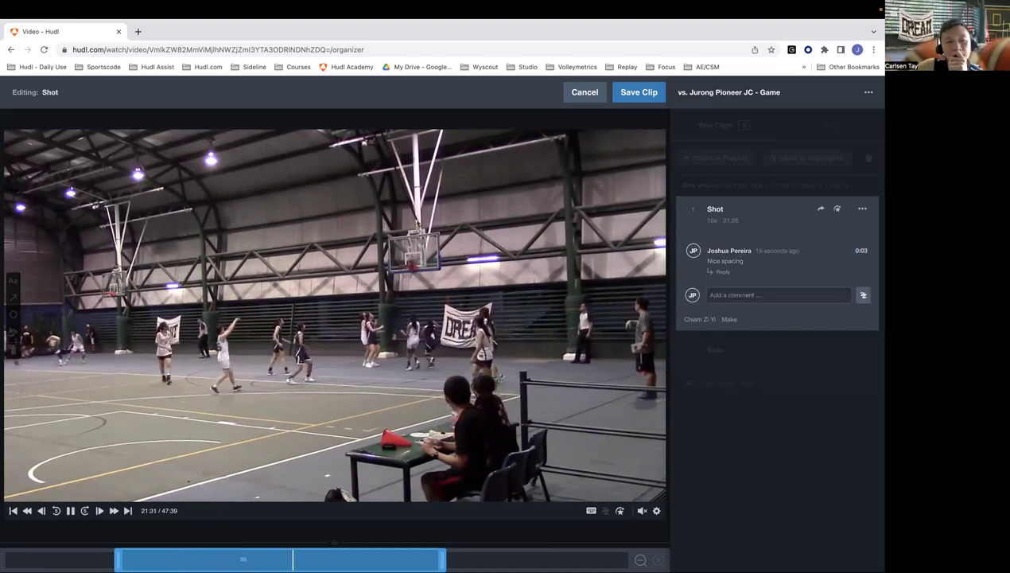
{"action": "key", "text": "space"}
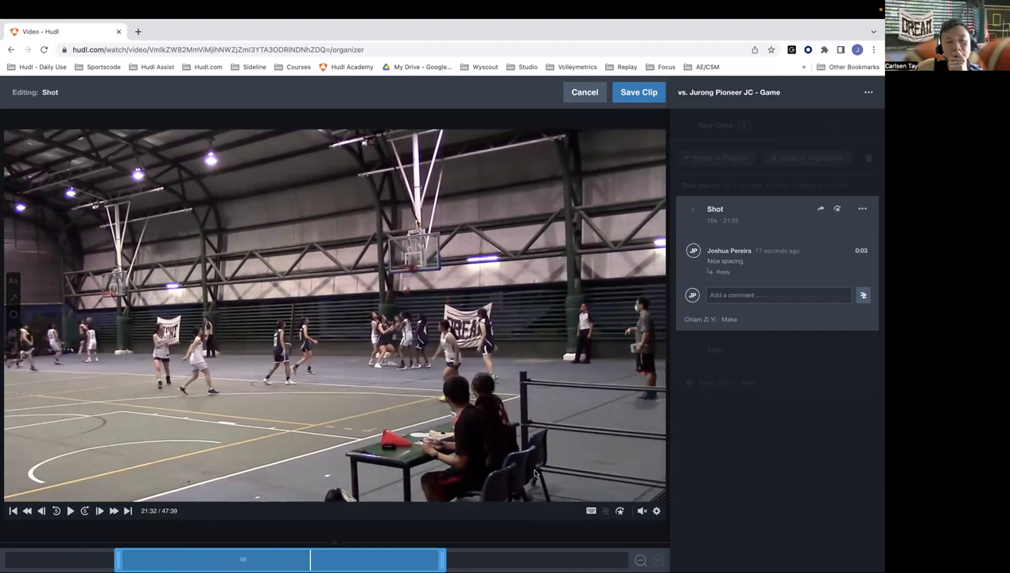
Step: At 21:28, delete the old comment and draft a new 'Nice Spacing' comment with drawing annotation
{"action": "left_click", "coordinate": [214, 553]}
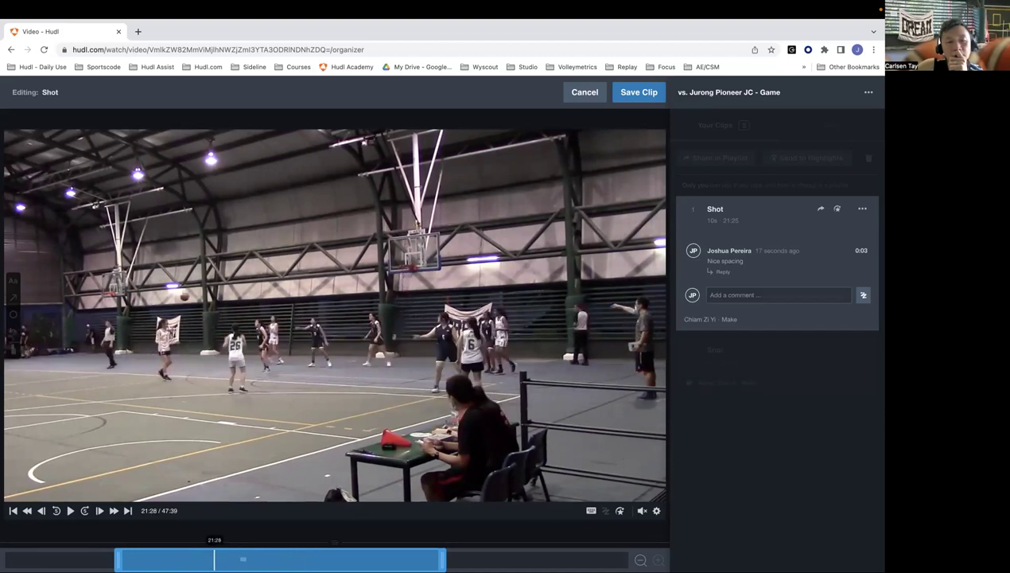
{"action": "left_click", "coordinate": [864, 251]}
{"action": "left_click", "coordinate": [727, 254]}
{"action": "type", "text": "Nice Spacing"}
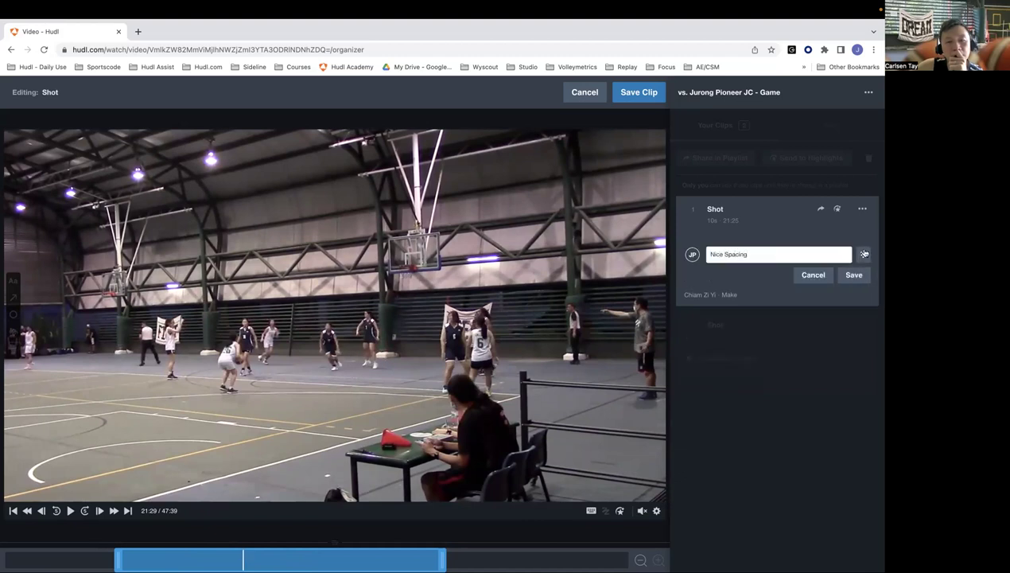
{"action": "left_click", "coordinate": [862, 253]}
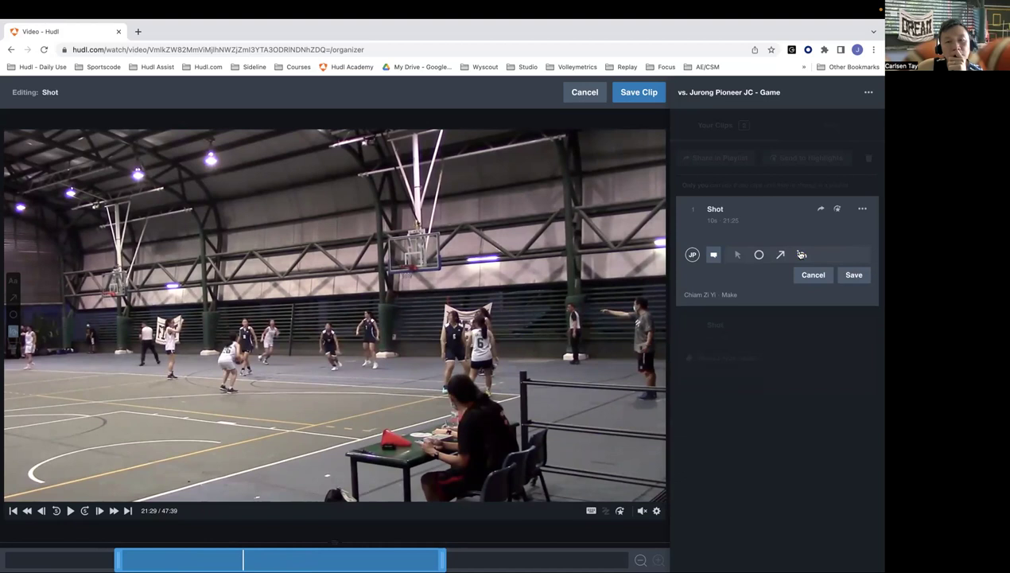
Step: Circle the left player, draw an arrow to them, and post the 'Nice Spacing' comment
{"action": "left_click", "coordinate": [759, 255]}
{"action": "left_click_drag", "start_coordinate": [231, 331], "coordinate": [258, 358]}
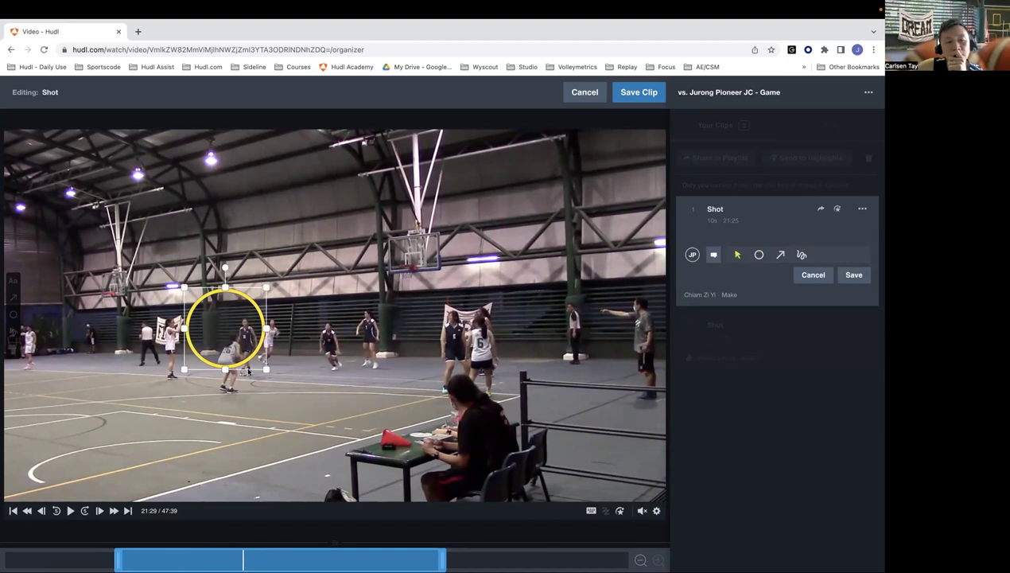
{"action": "left_click_drag", "start_coordinate": [233, 293], "coordinate": [235, 323]}
{"action": "left_click", "coordinate": [779, 255]}
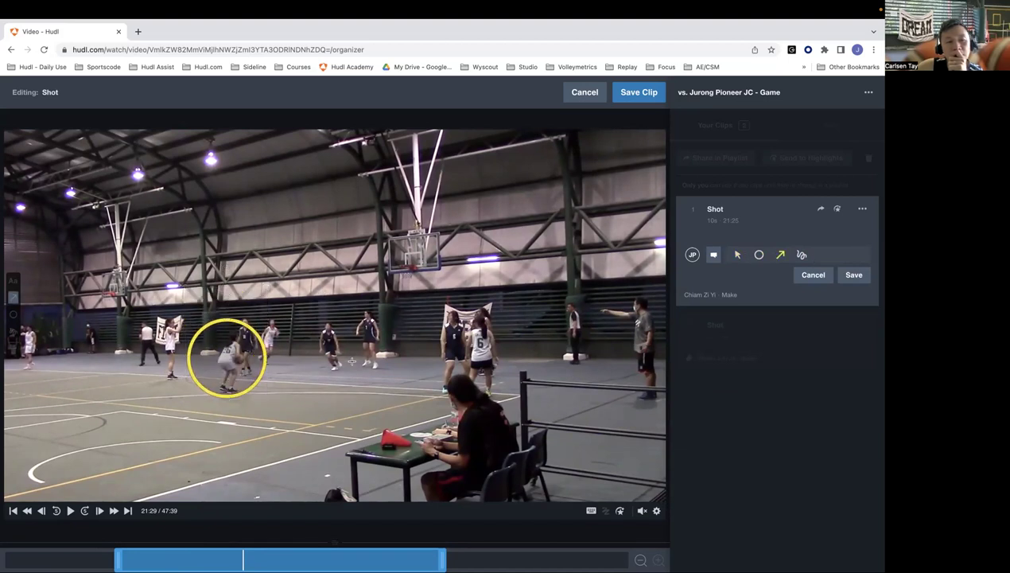
{"action": "left_click_drag", "start_coordinate": [333, 363], "coordinate": [238, 383]}
{"action": "left_click", "coordinate": [865, 278]}
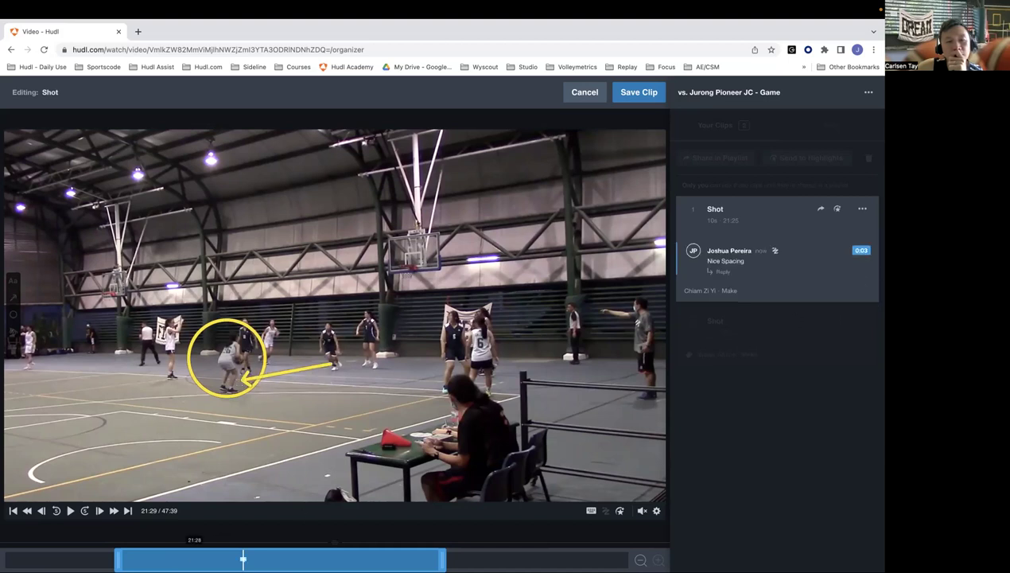
{"action": "left_click", "coordinate": [192, 556]}
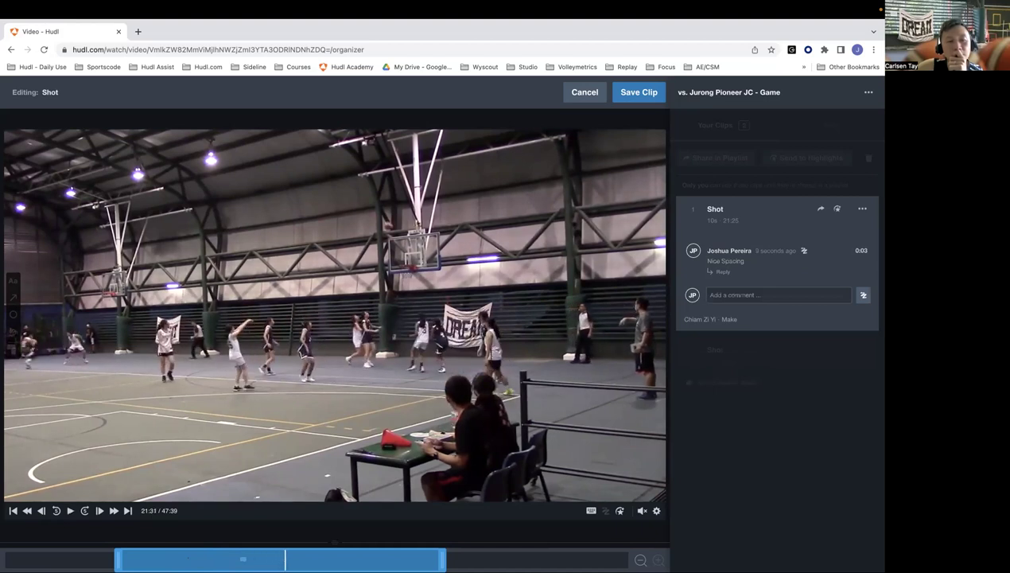
Step: Save the first clip, open the second Shot clip, and extend its start to 26:28
{"action": "left_click", "coordinate": [639, 91]}
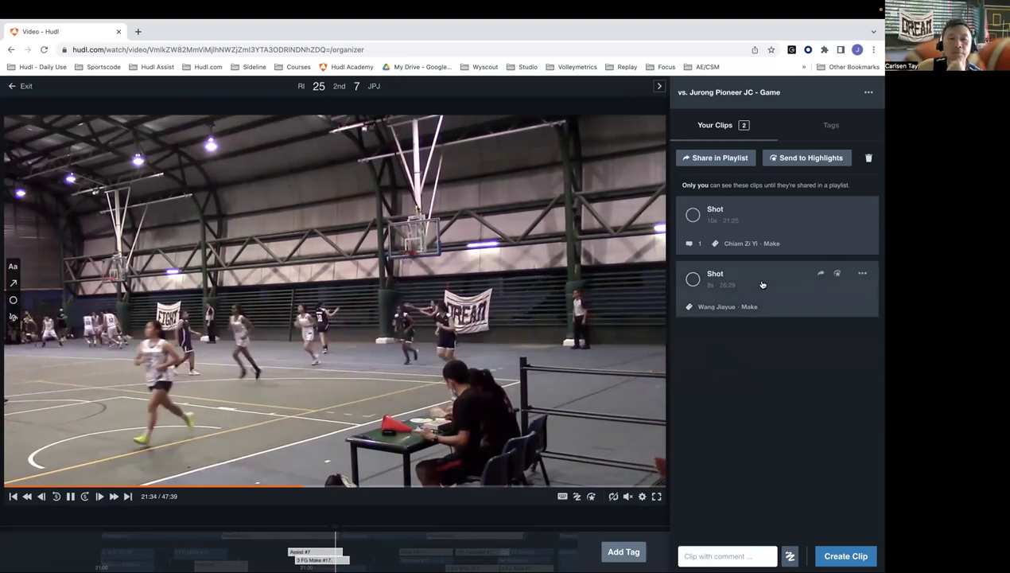
{"action": "left_click", "coordinate": [763, 284]}
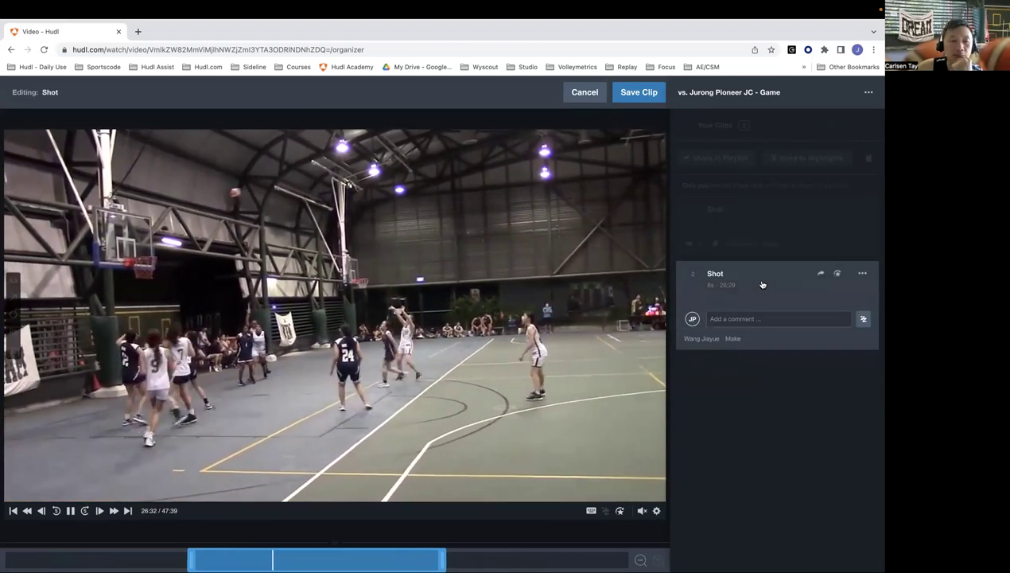
{"action": "left_click", "coordinate": [376, 466]}
{"action": "left_click", "coordinate": [205, 559]}
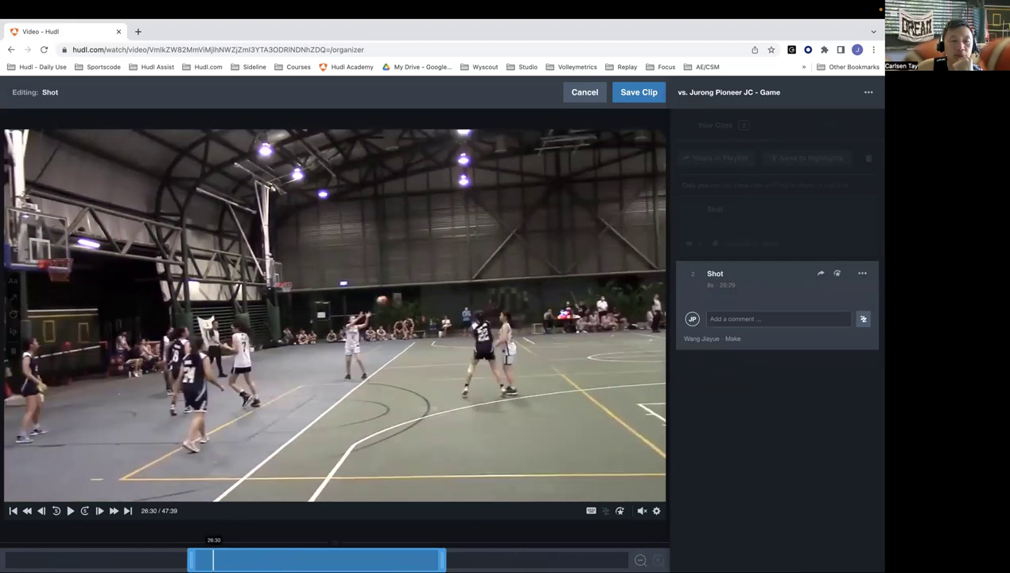
{"action": "left_click_drag", "start_coordinate": [190, 560], "coordinate": [163, 560]}
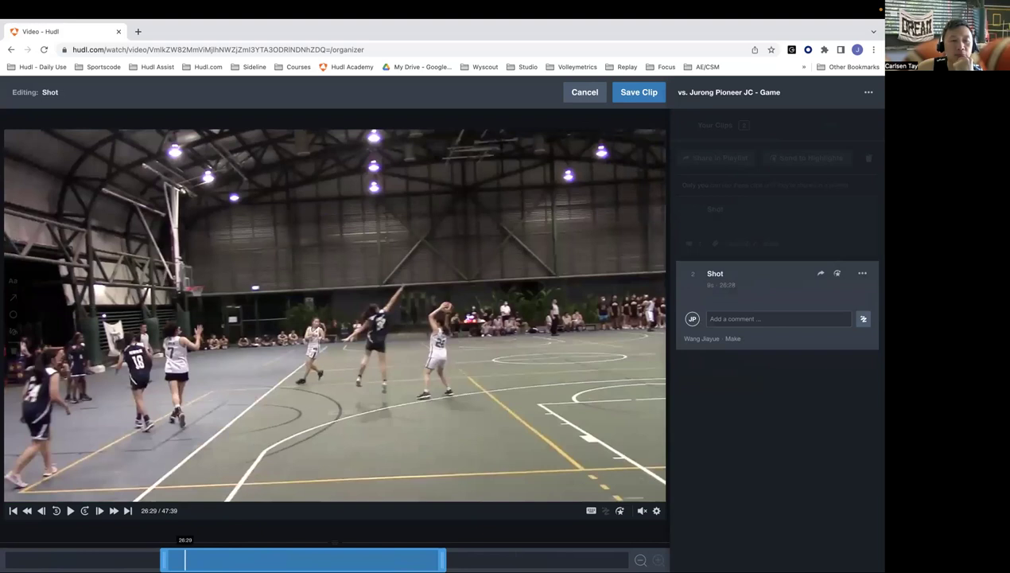
{"action": "key", "text": "space"}
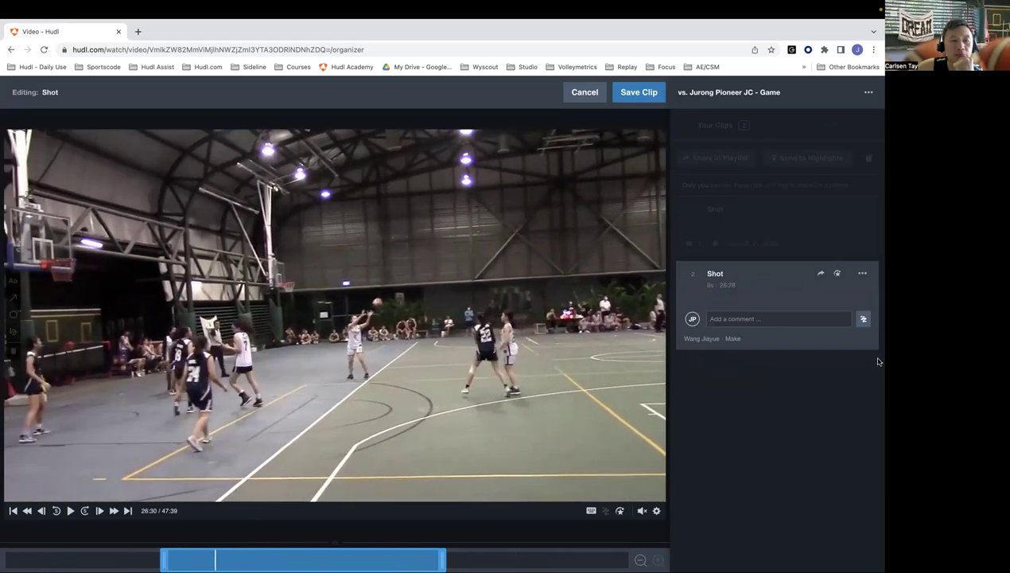
Step: Draw a circle over the shooter in the second Shot clip
{"action": "left_click", "coordinate": [864, 319]}
{"action": "left_click", "coordinate": [759, 319]}
{"action": "left_click_drag", "start_coordinate": [344, 312], "coordinate": [374, 321]}
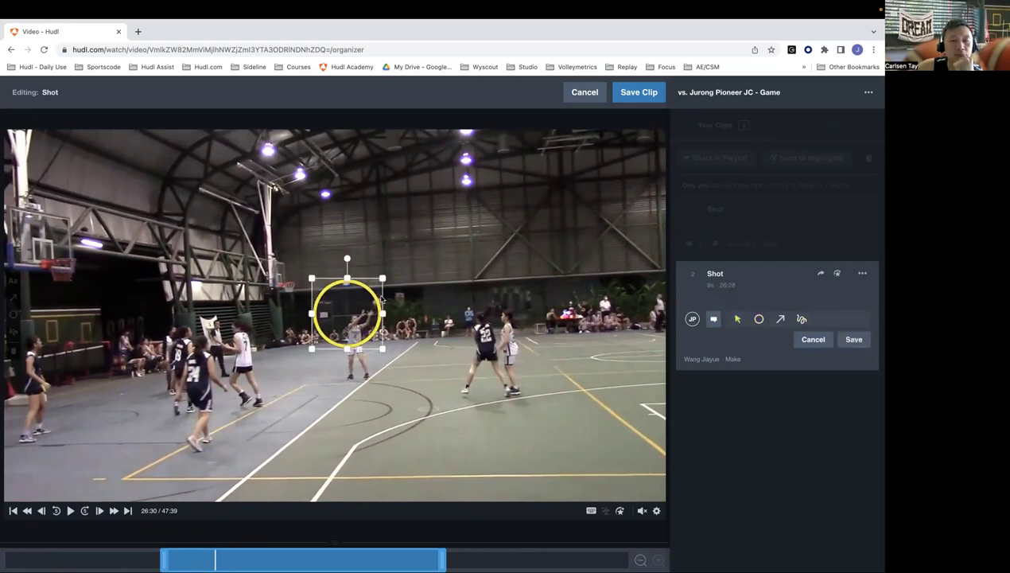
Step: Move the circle onto the shooter's ball and save it as a drawing comment
{"action": "left_click_drag", "start_coordinate": [354, 284], "coordinate": [368, 291]}
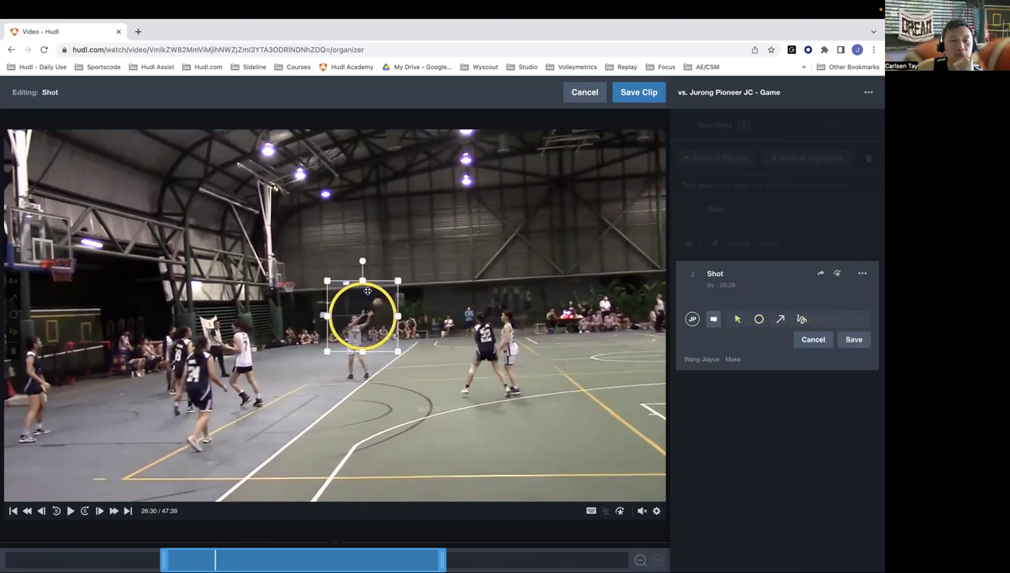
{"action": "left_click", "coordinate": [863, 338]}
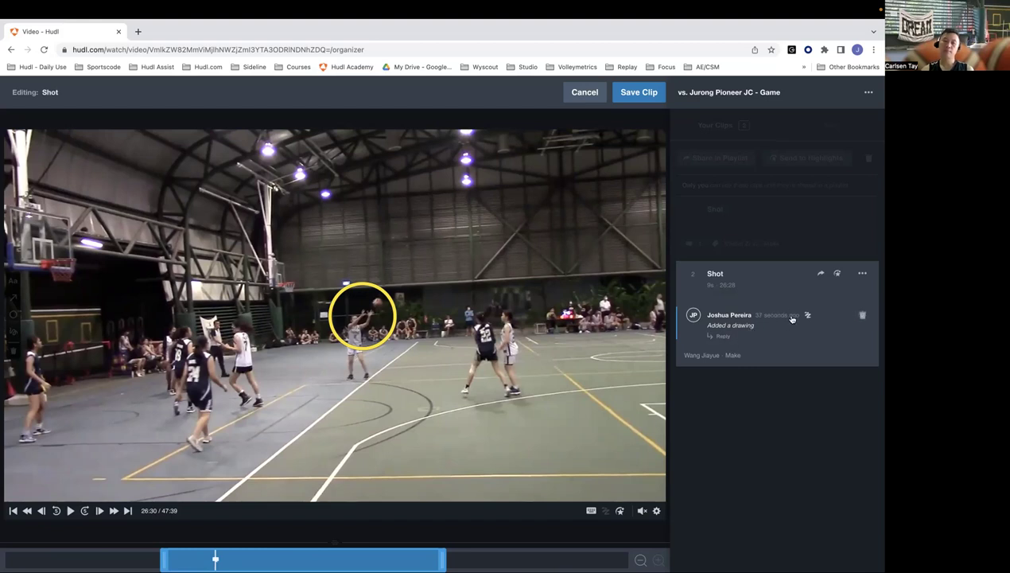
Step: Replace the drawing comment with a 'Good technique' comment circling the shooter's ball
{"action": "left_click", "coordinate": [861, 316]}
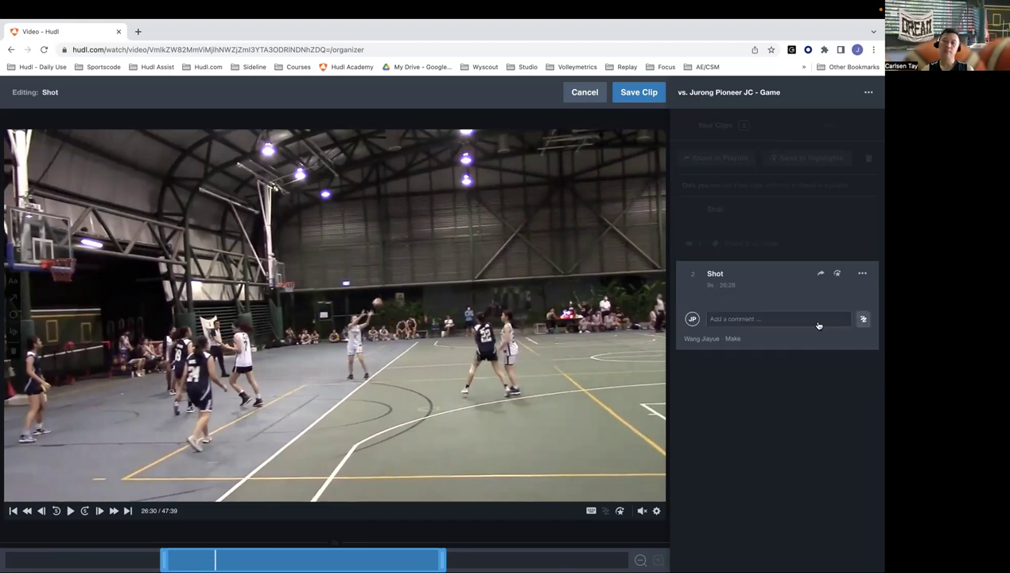
{"action": "left_click", "coordinate": [789, 319]}
{"action": "type", "text": "Good technique"}
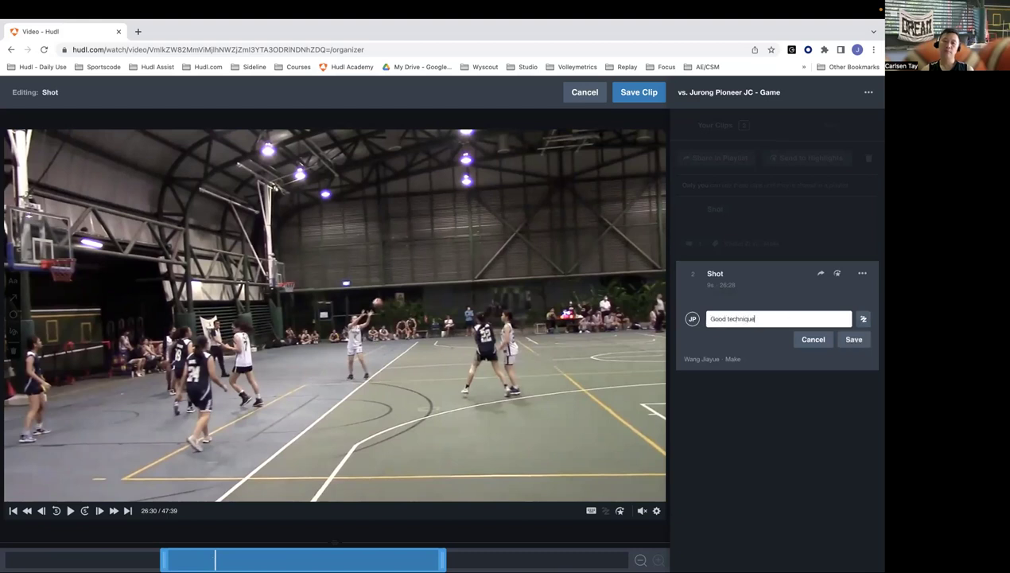
{"action": "left_click", "coordinate": [865, 320]}
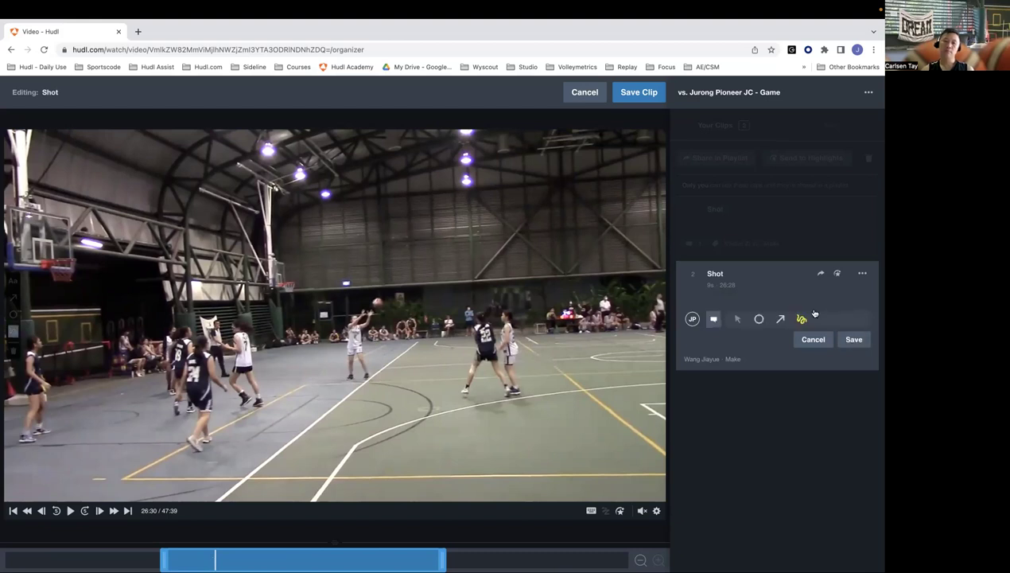
{"action": "left_click", "coordinate": [759, 319]}
{"action": "left_click_drag", "start_coordinate": [363, 301], "coordinate": [385, 321]}
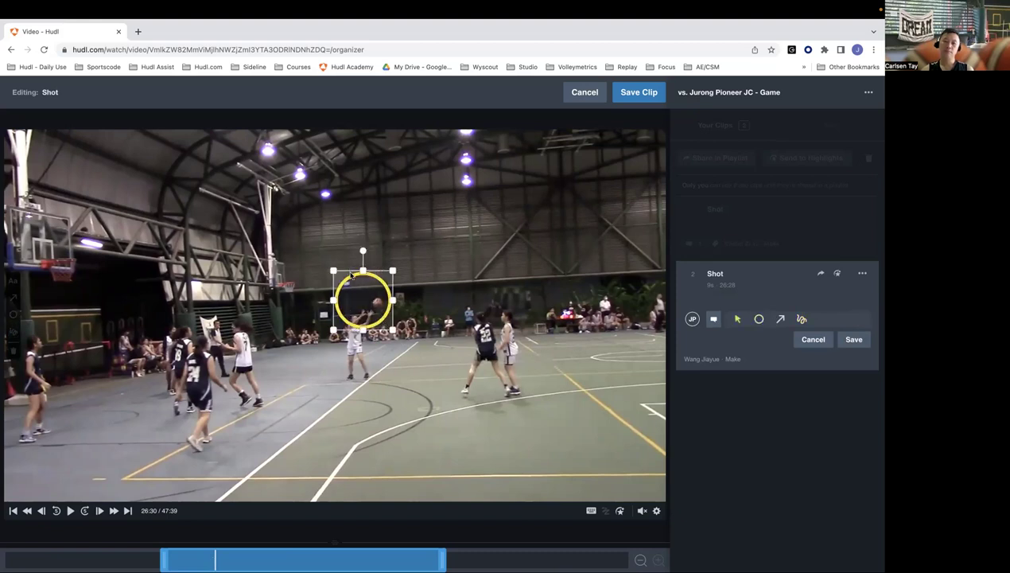
{"action": "key", "text": "ctrl+Left"}
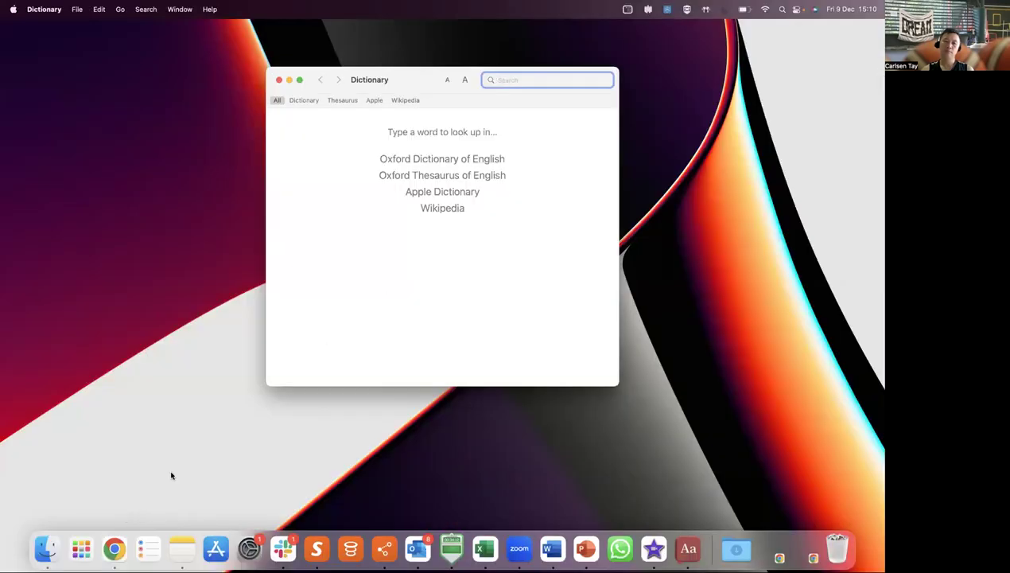
{"action": "left_click", "coordinate": [113, 548]}
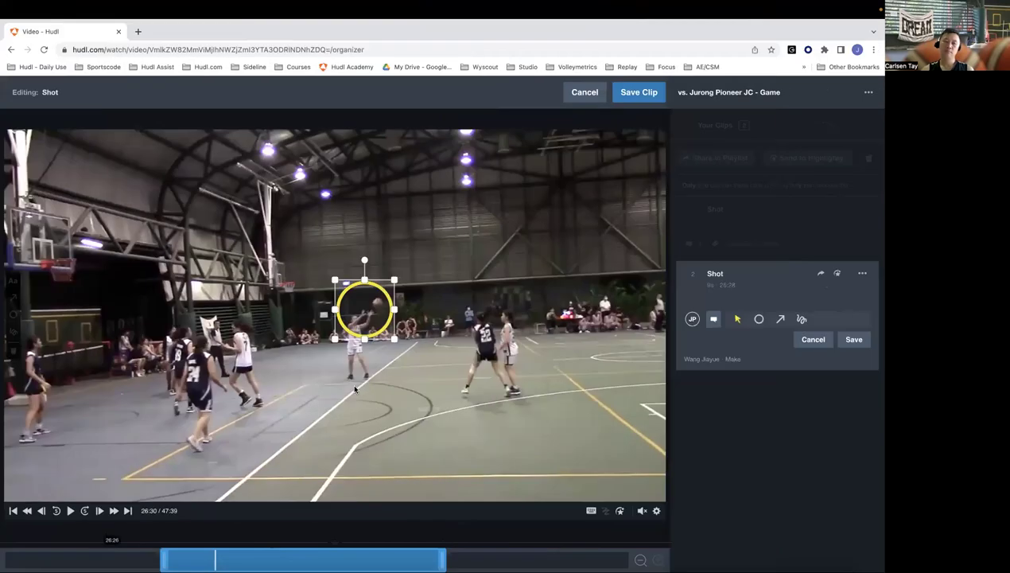
{"action": "left_click", "coordinate": [853, 337]}
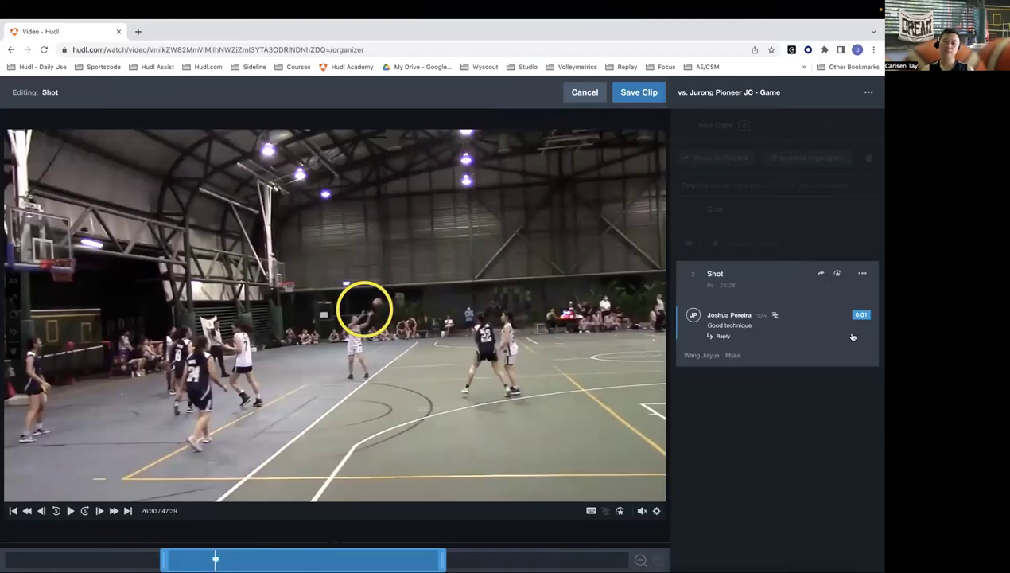
Step: Save the second clip's edits, then reopen and save the first Shot clip
{"action": "left_click", "coordinate": [644, 92]}
{"action": "left_click", "coordinate": [731, 215]}
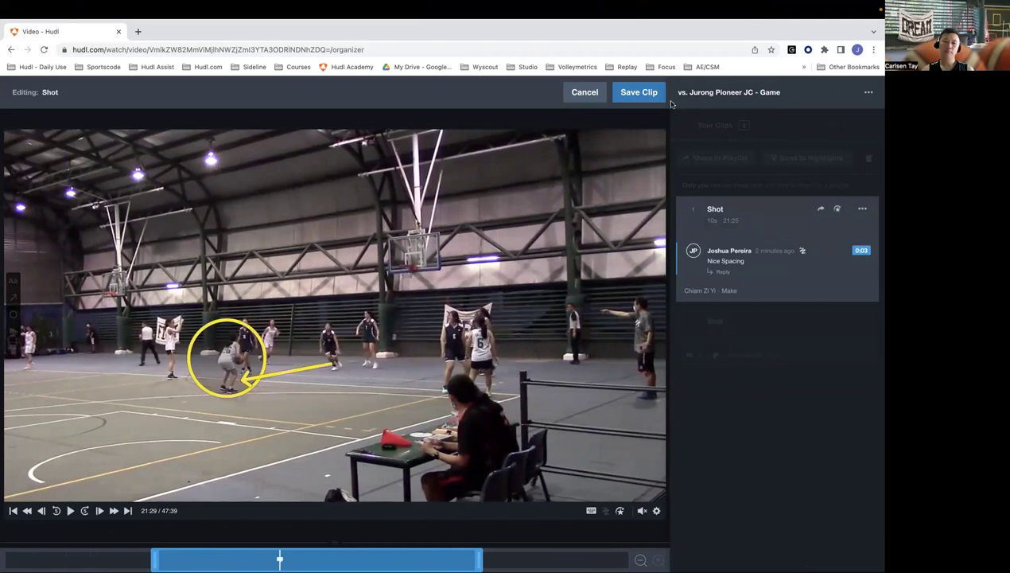
{"action": "left_click", "coordinate": [635, 94]}
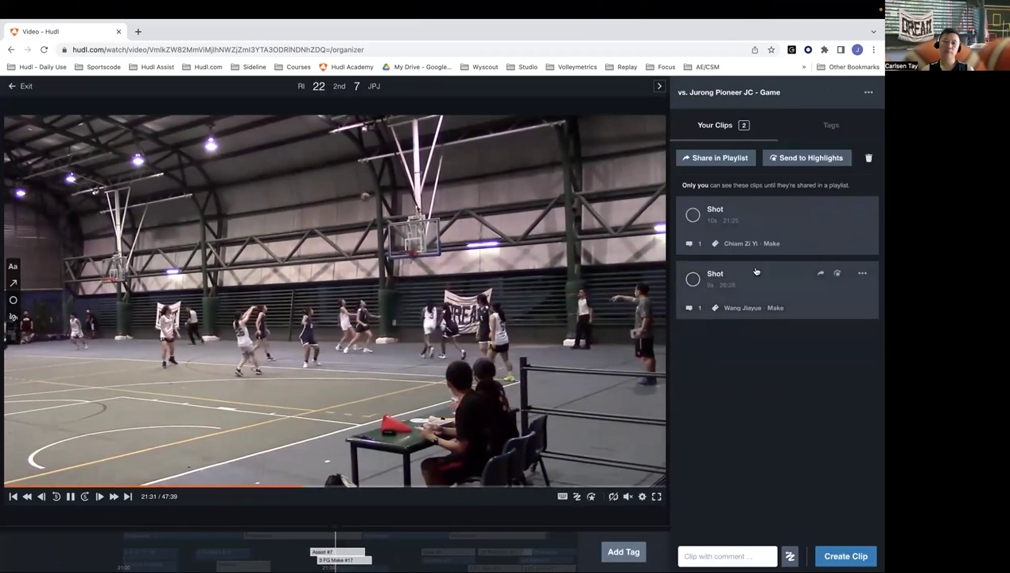
Step: Pause the game, name a new playlist 'My Review' for both clips, then close without saving
{"action": "left_click", "coordinate": [70, 498]}
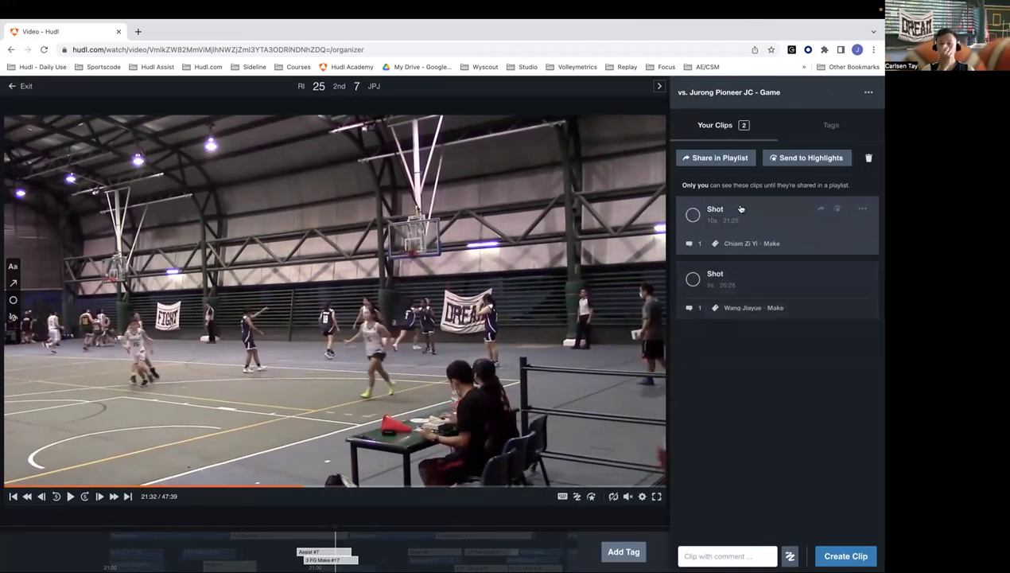
{"action": "left_click", "coordinate": [695, 158]}
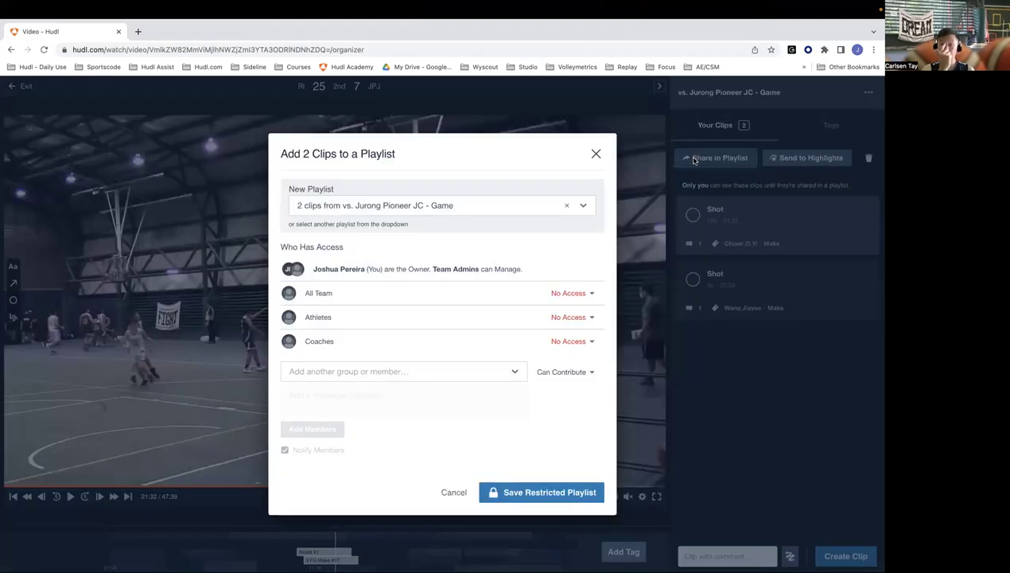
{"action": "left_click", "coordinate": [565, 205]}
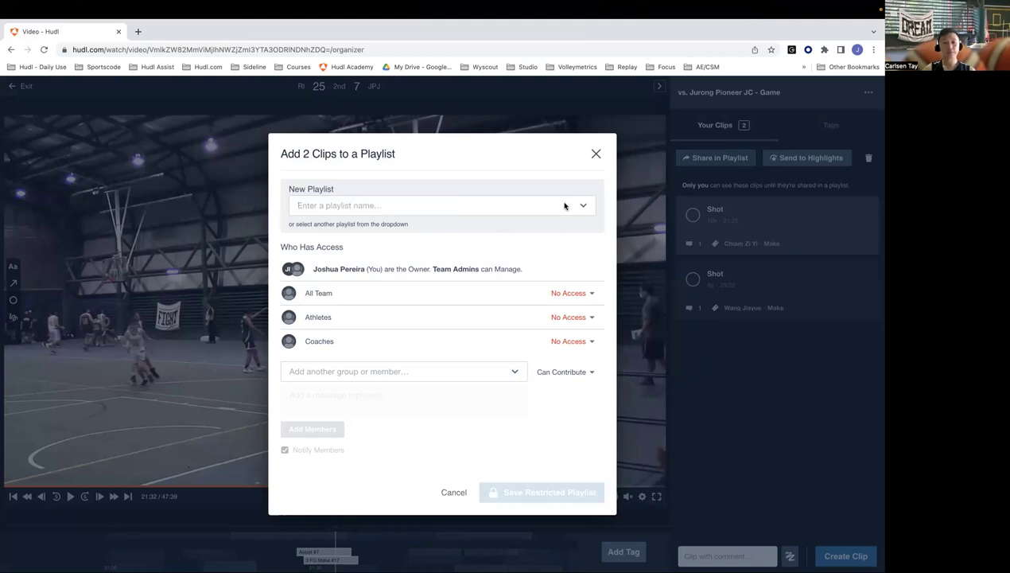
{"action": "type", "text": "My Review"}
{"action": "left_click", "coordinate": [481, 245]}
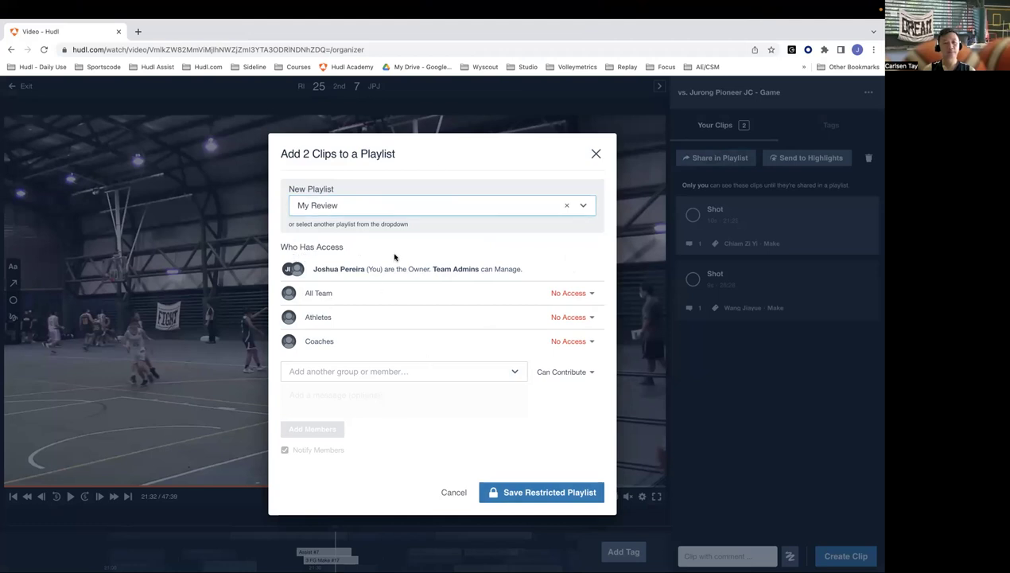
{"action": "left_click", "coordinate": [598, 154]}
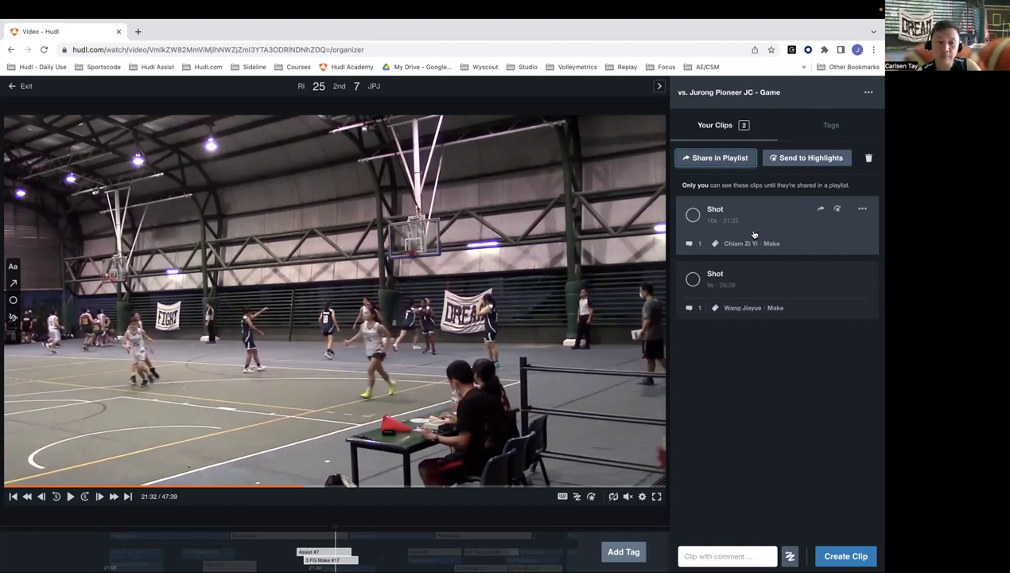
Step: Exit the game and look over the Raffles A Div Girls athletes under Team > Manage Team
{"action": "left_click", "coordinate": [19, 88]}
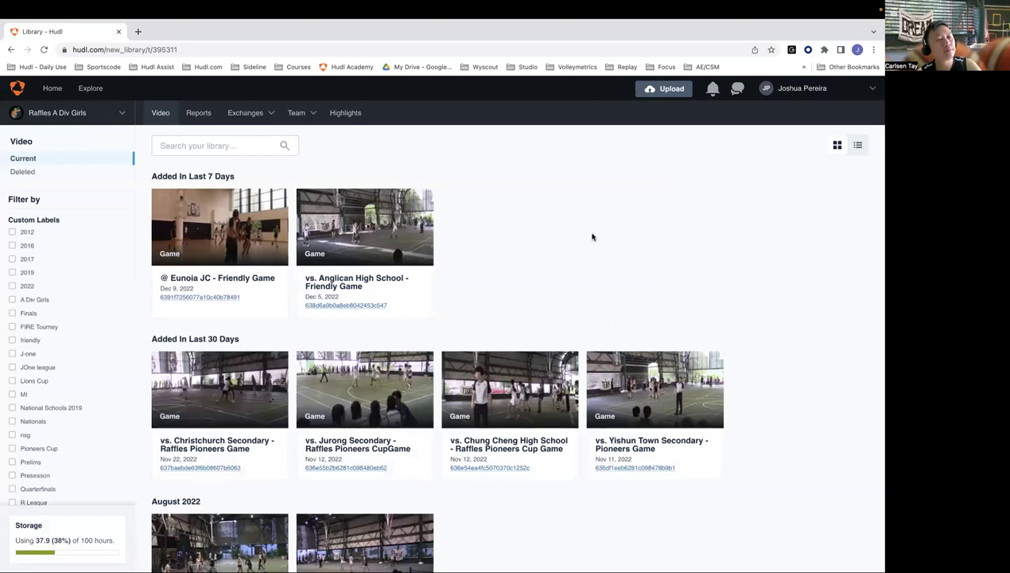
{"action": "scroll", "coordinate": [592, 236], "scroll_direction": "down", "scroll_amount": 1}
{"action": "mouse_move", "coordinate": [310, 113]}
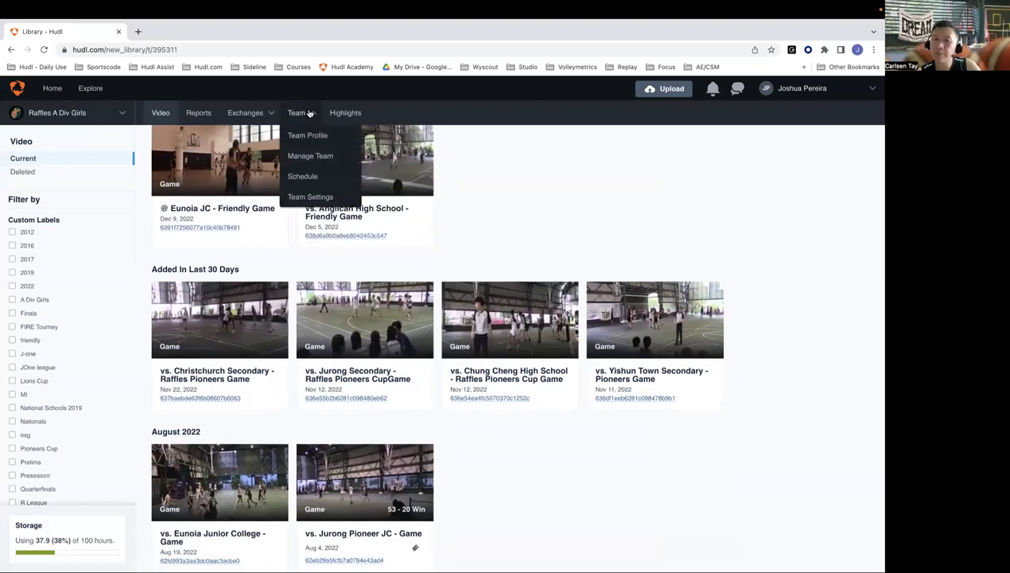
{"action": "left_click", "coordinate": [323, 156]}
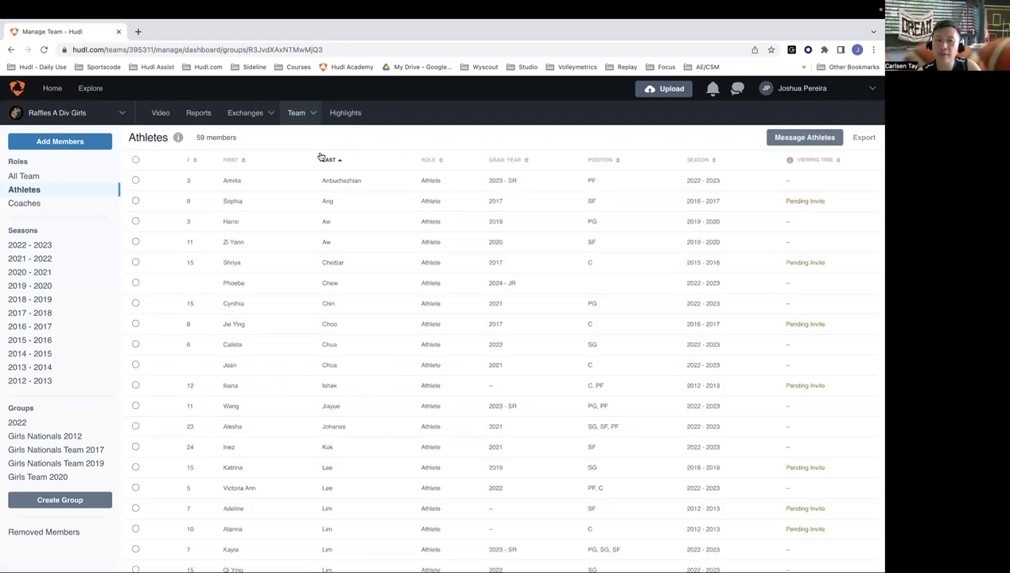
{"action": "scroll", "coordinate": [430, 371], "scroll_direction": "down", "scroll_amount": 9}
{"action": "scroll", "coordinate": [430, 370], "scroll_direction": "up", "scroll_amount": 5}
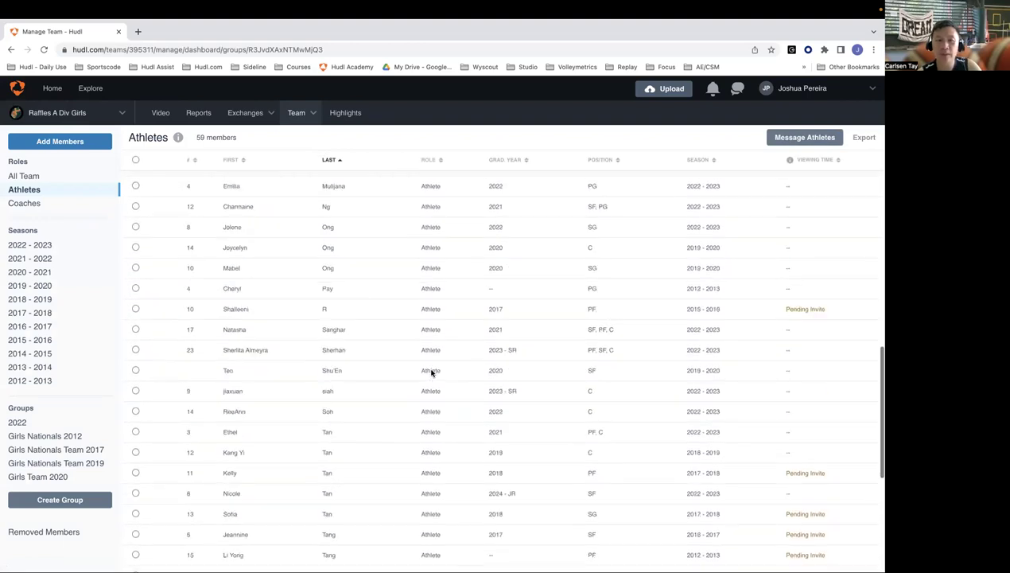
{"action": "scroll", "coordinate": [795, 199], "scroll_direction": "up", "scroll_amount": 3}
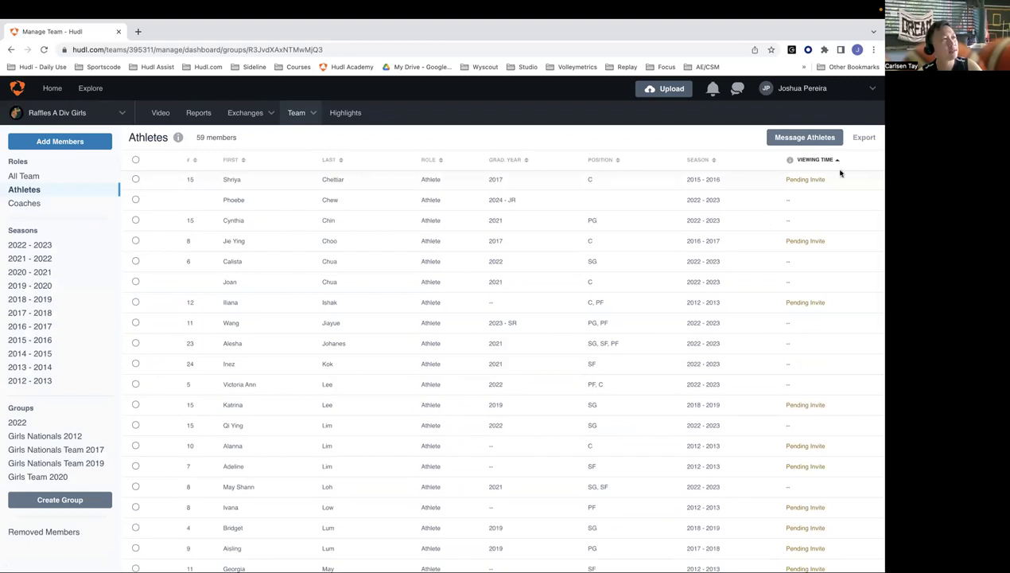
{"action": "scroll", "coordinate": [786, 365], "scroll_direction": "down", "scroll_amount": 10}
{"action": "scroll", "coordinate": [786, 365], "scroll_direction": "up", "scroll_amount": 2}
{"action": "scroll", "coordinate": [786, 366], "scroll_direction": "down", "scroll_amount": 2}
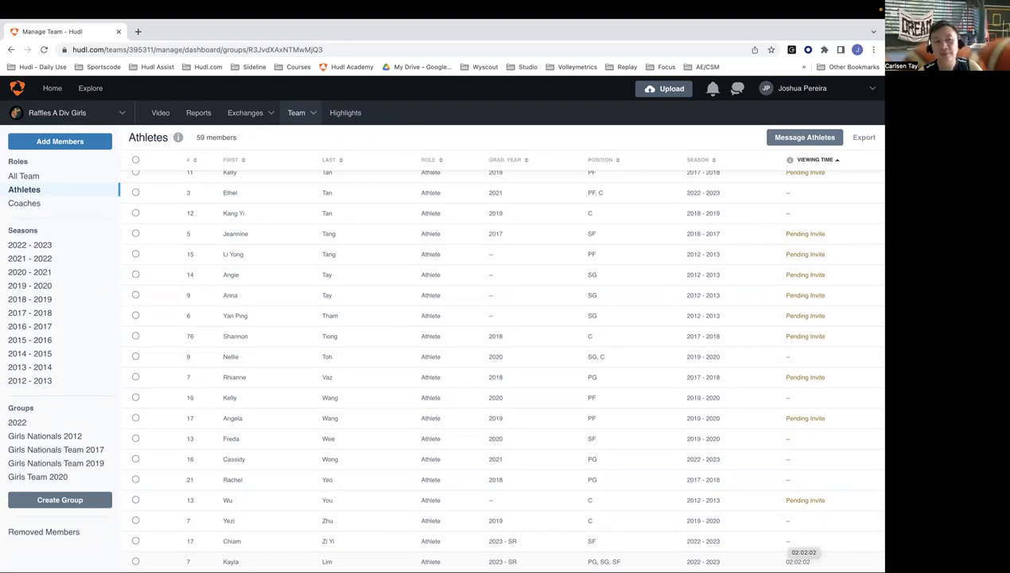
{"action": "scroll", "coordinate": [315, 448], "scroll_direction": "up", "scroll_amount": 5}
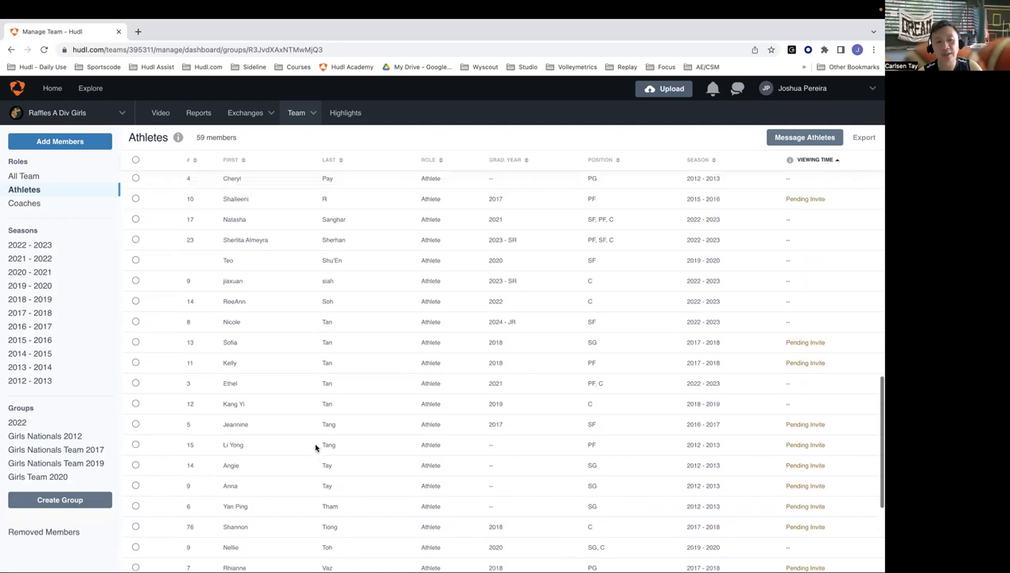
{"action": "scroll", "coordinate": [315, 448], "scroll_direction": "up", "scroll_amount": 8}
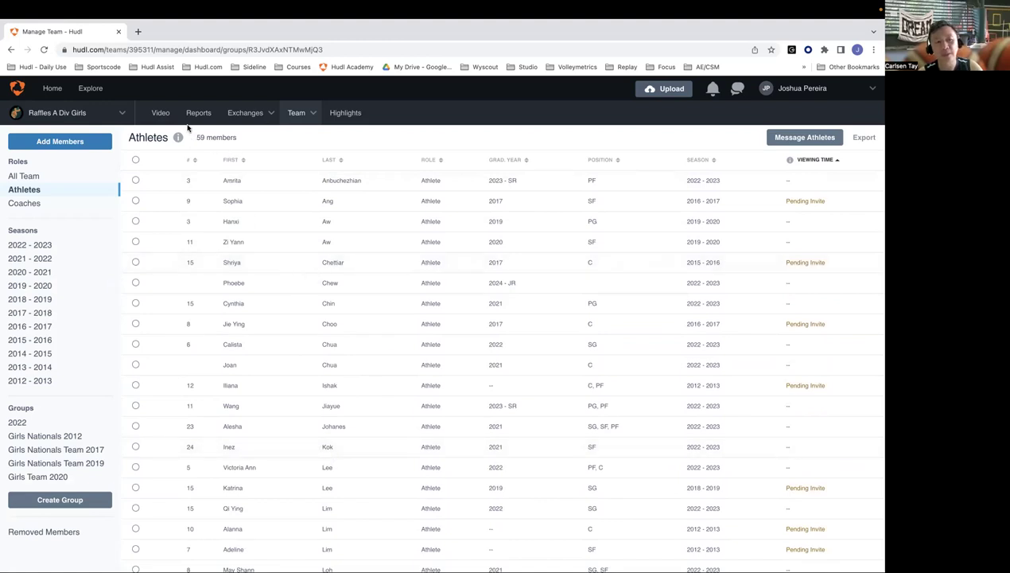
Step: Return to the video library and reopen the vs. Jurong Pioneer JC game
{"action": "left_click", "coordinate": [160, 113]}
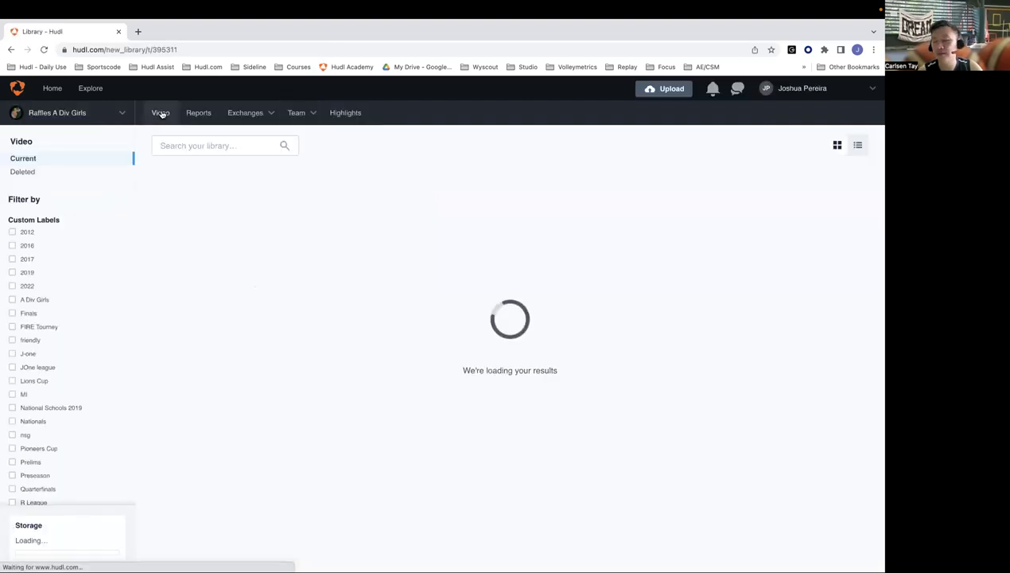
{"action": "scroll", "coordinate": [309, 385], "scroll_direction": "down", "scroll_amount": 3}
{"action": "scroll", "coordinate": [309, 385], "scroll_direction": "down", "scroll_amount": 3}
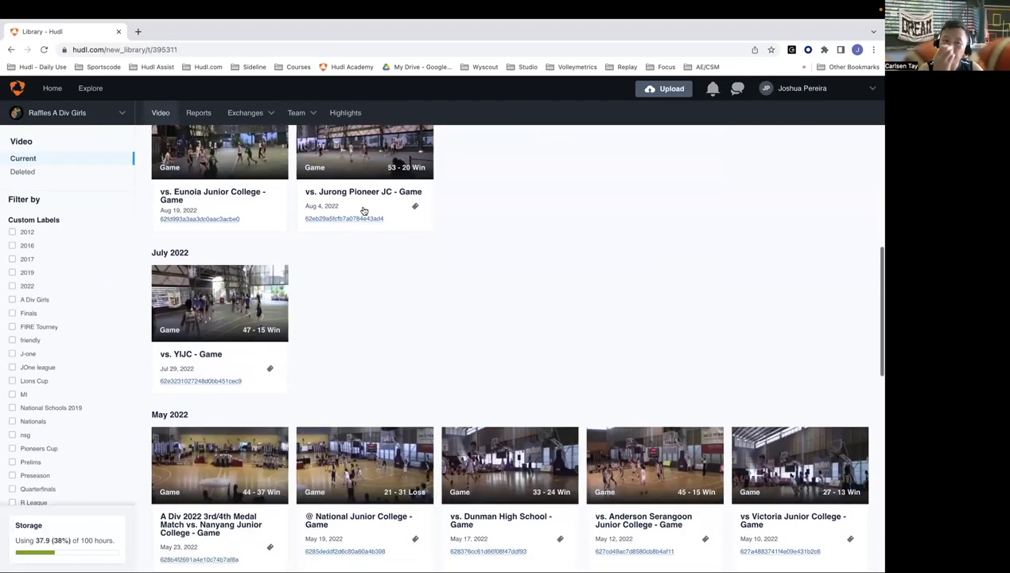
{"action": "left_click", "coordinate": [384, 183]}
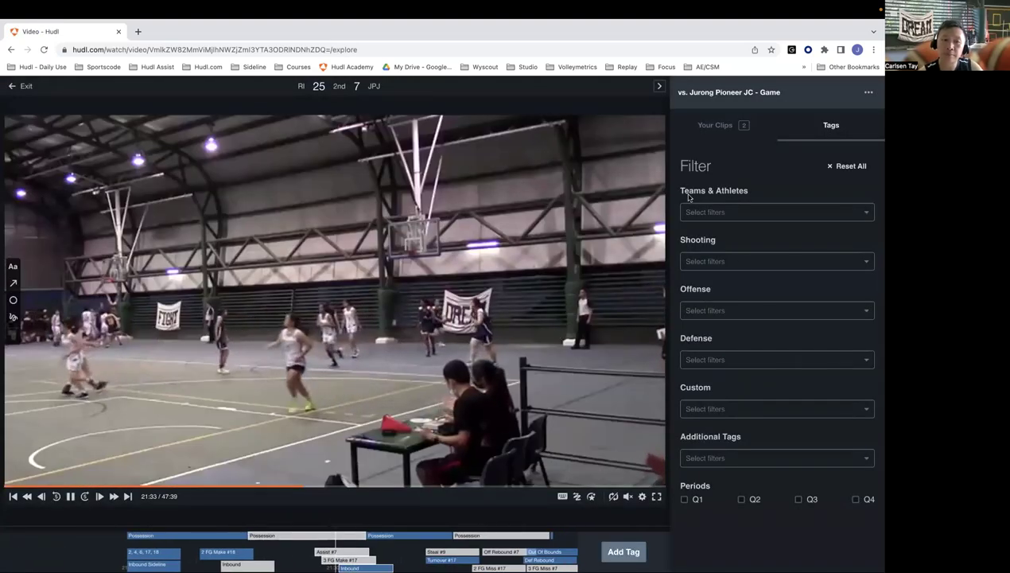
Step: Delete both saved Shot clips, then pause and browse the Tags team and athlete list
{"action": "left_click", "coordinate": [715, 125]}
{"action": "left_click", "coordinate": [869, 157]}
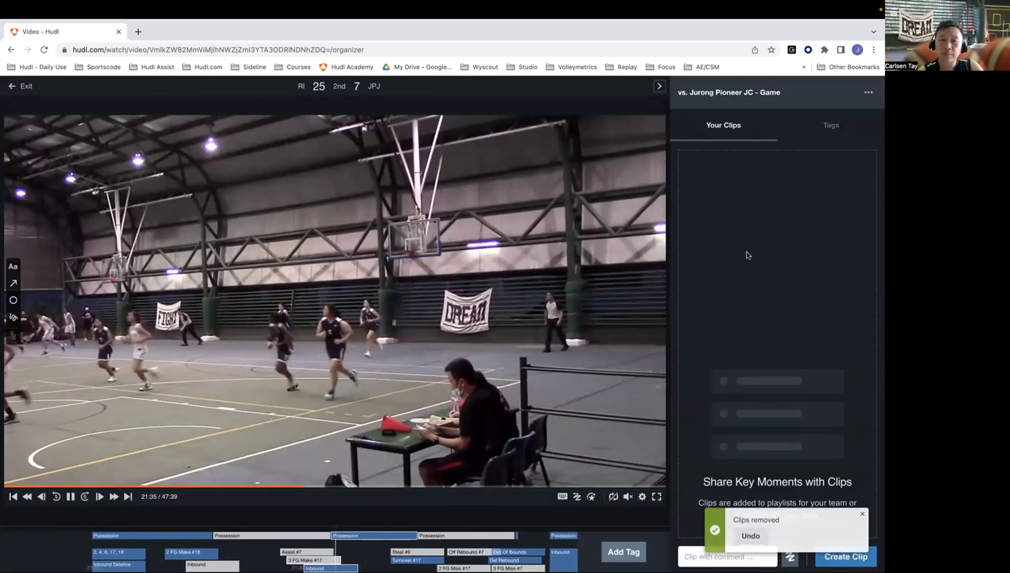
{"action": "left_click", "coordinate": [839, 127]}
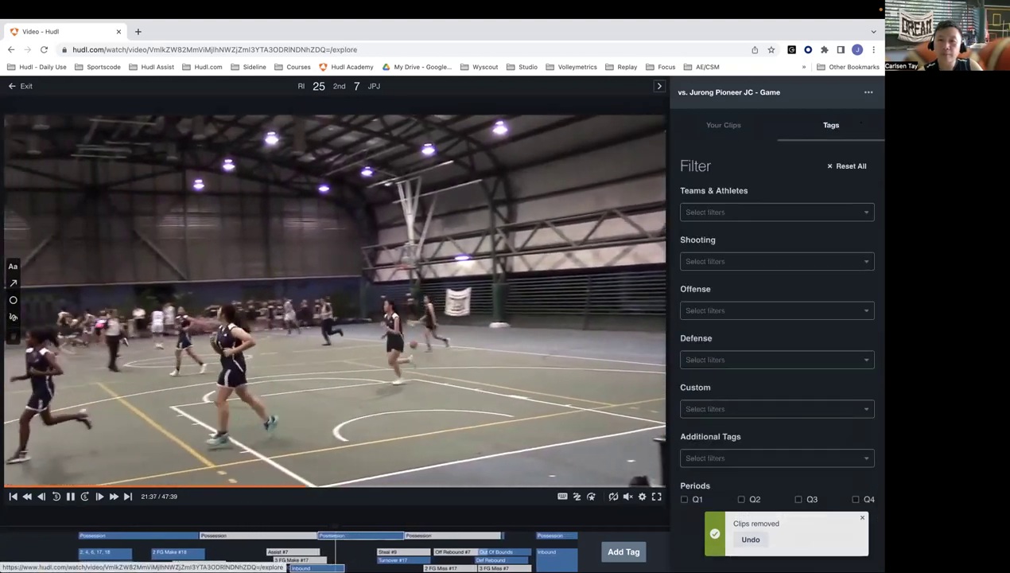
{"action": "left_click", "coordinate": [71, 496]}
{"action": "left_click", "coordinate": [719, 208]}
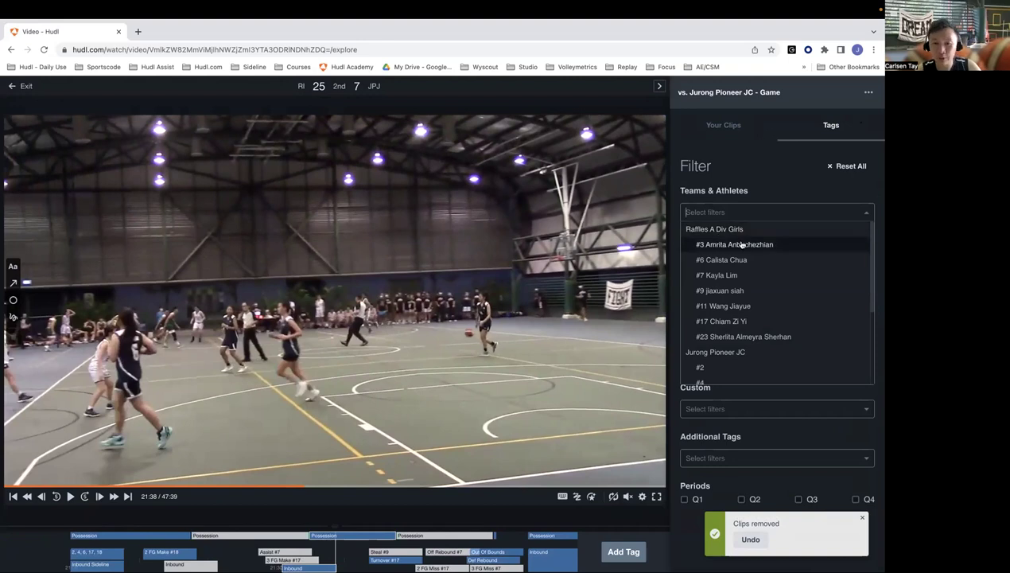
Step: Restore the two Shot clips with Undo and go back to the Tags filters
{"action": "left_click", "coordinate": [721, 127]}
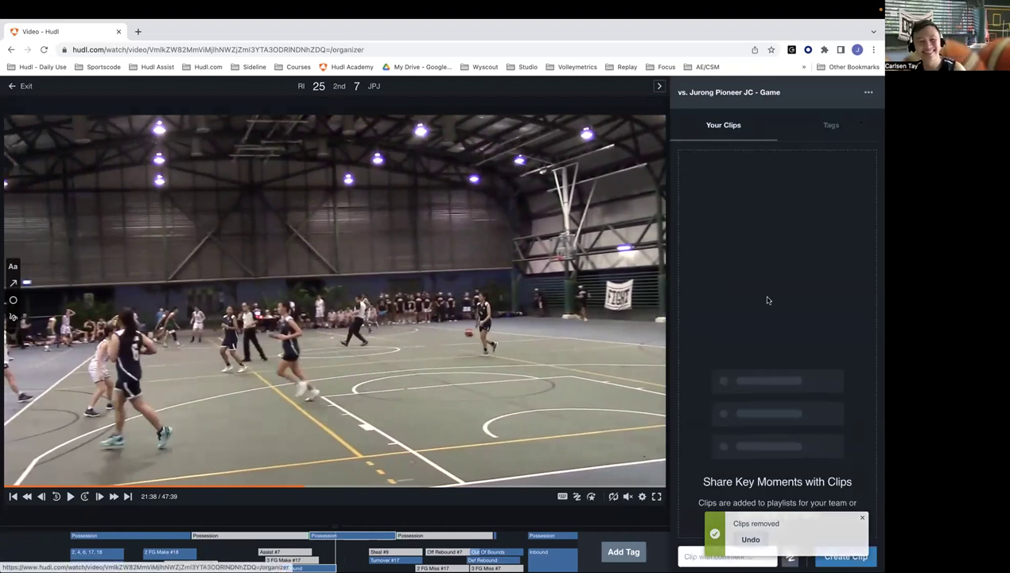
{"action": "left_click", "coordinate": [750, 540]}
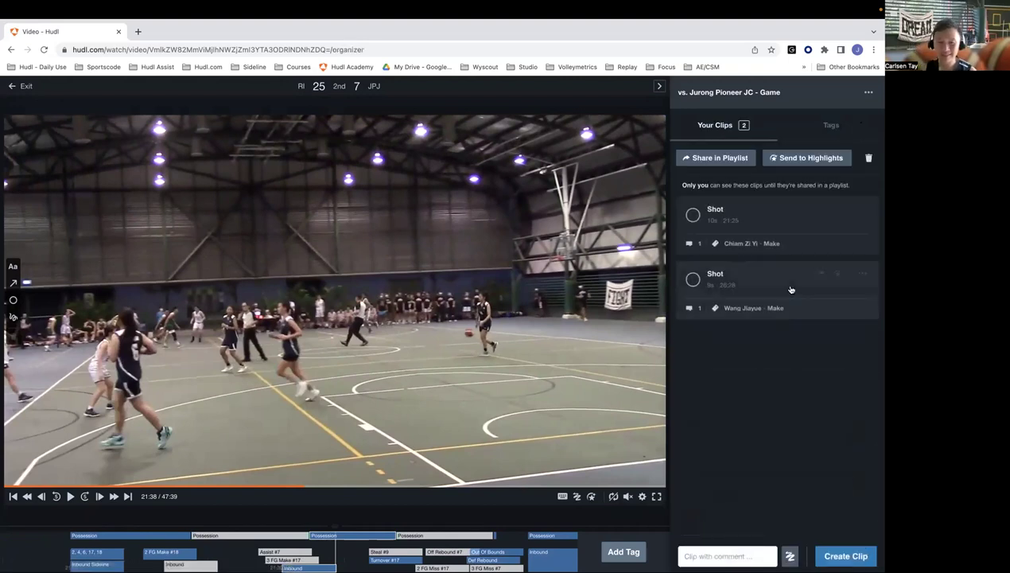
{"action": "left_click", "coordinate": [830, 126]}
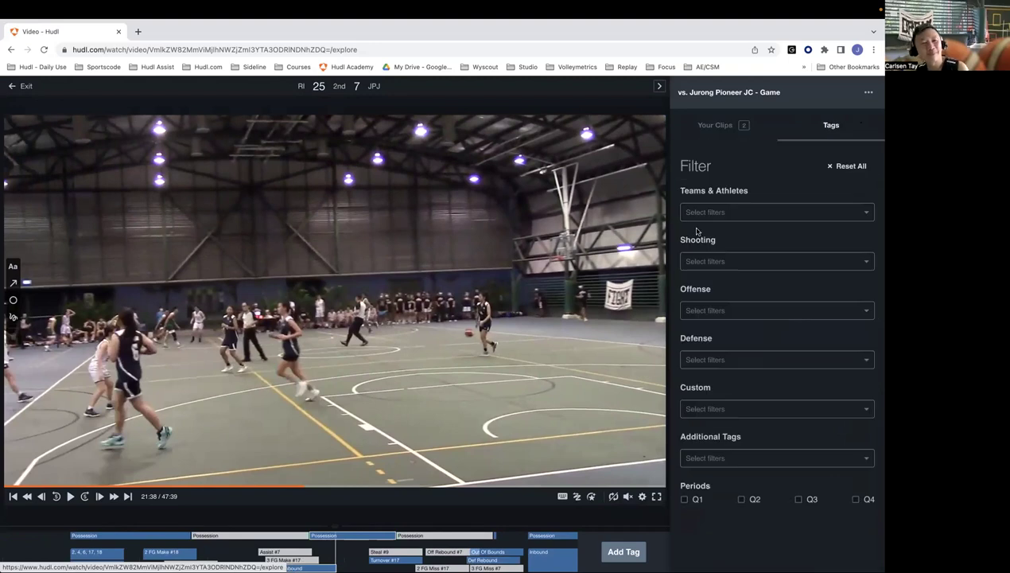
Step: Filter the game's tags to #7 and step through her matching plays
{"action": "left_click", "coordinate": [758, 213]}
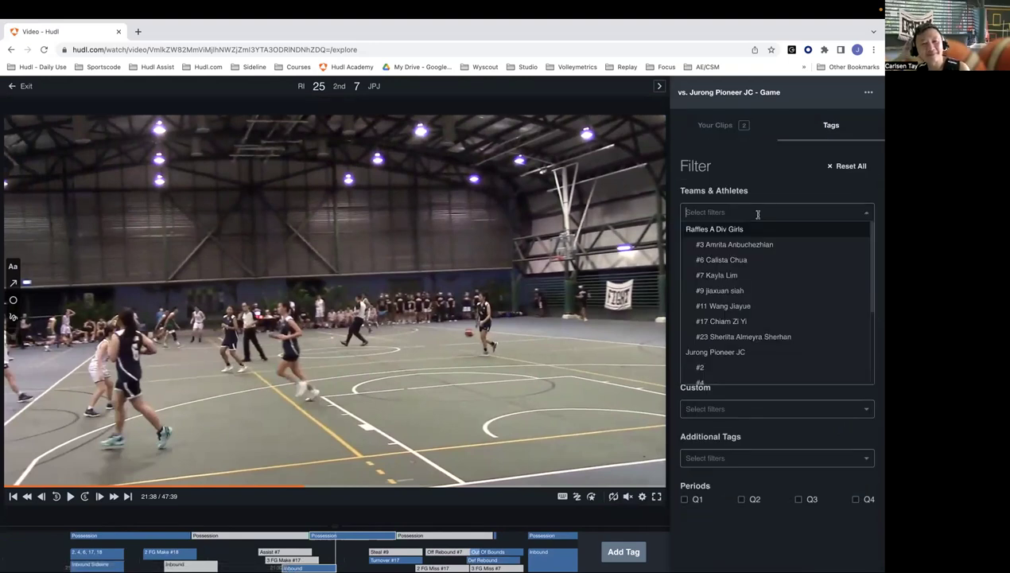
{"action": "left_click", "coordinate": [734, 277]}
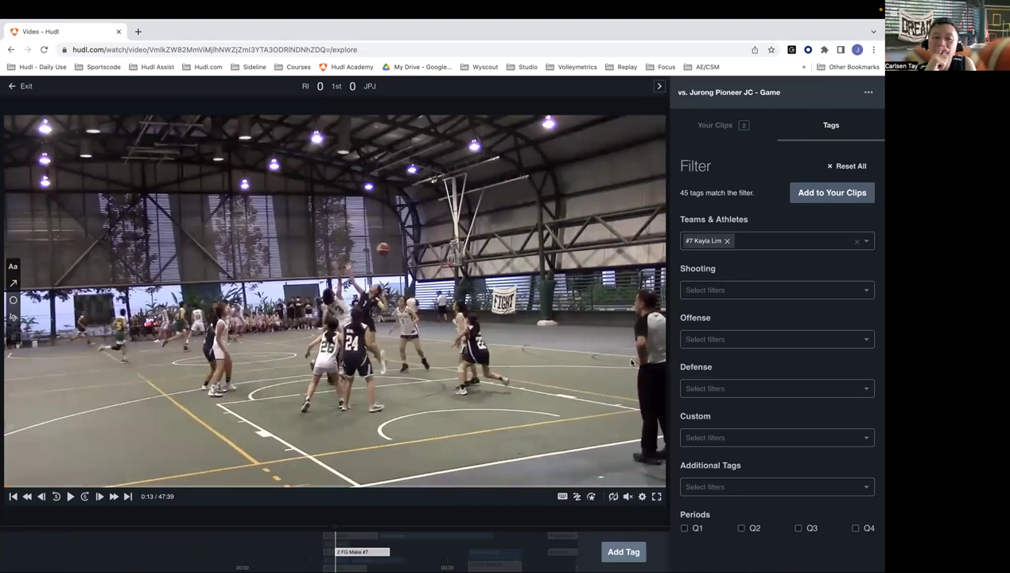
{"action": "left_click", "coordinate": [70, 496]}
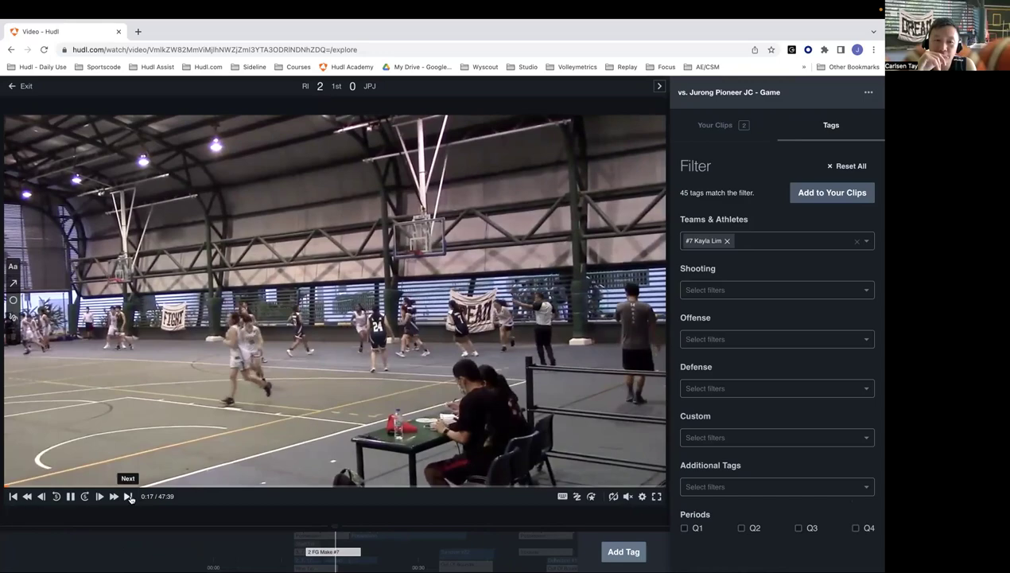
{"action": "left_click", "coordinate": [128, 495]}
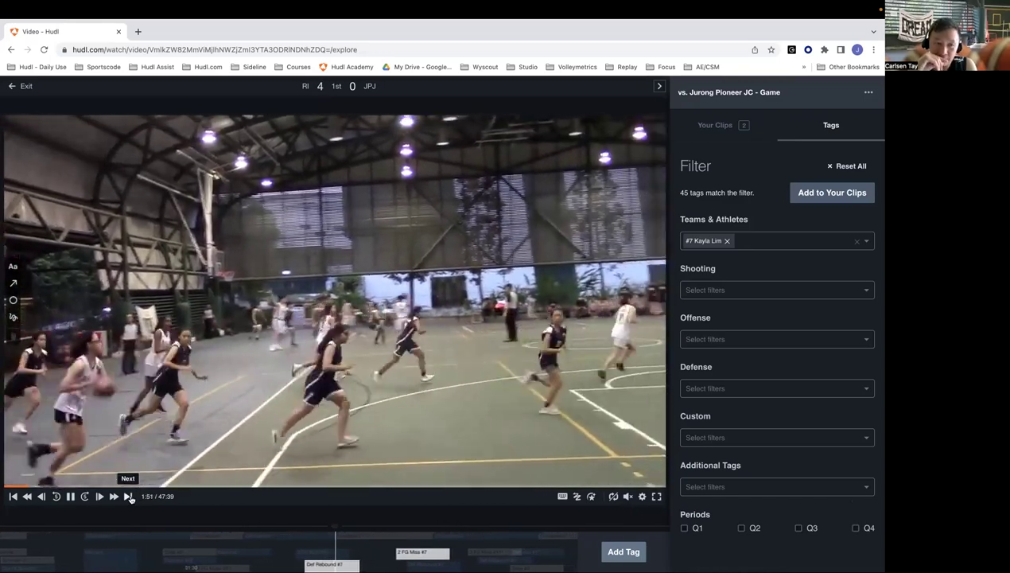
{"action": "left_click", "coordinate": [128, 495]}
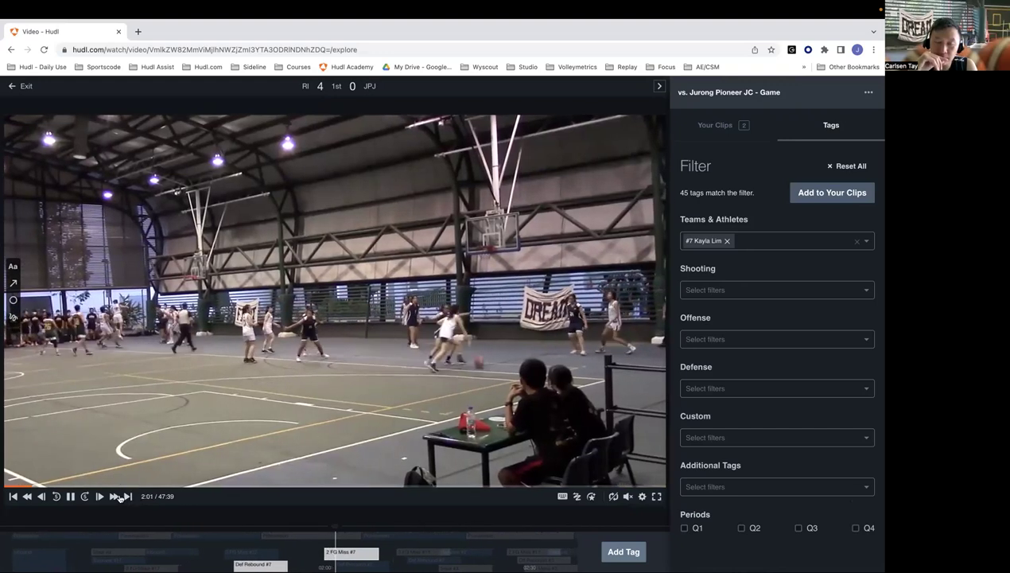
{"action": "left_click", "coordinate": [71, 497]}
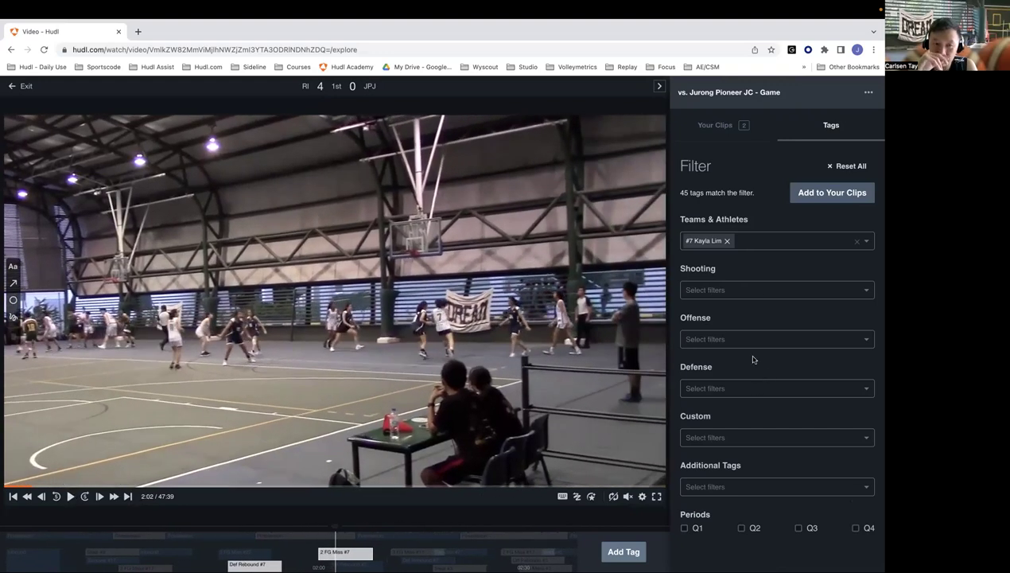
Step: Narrow the #7 tags to All FG Attempts and resume the video
{"action": "left_click", "coordinate": [720, 290]}
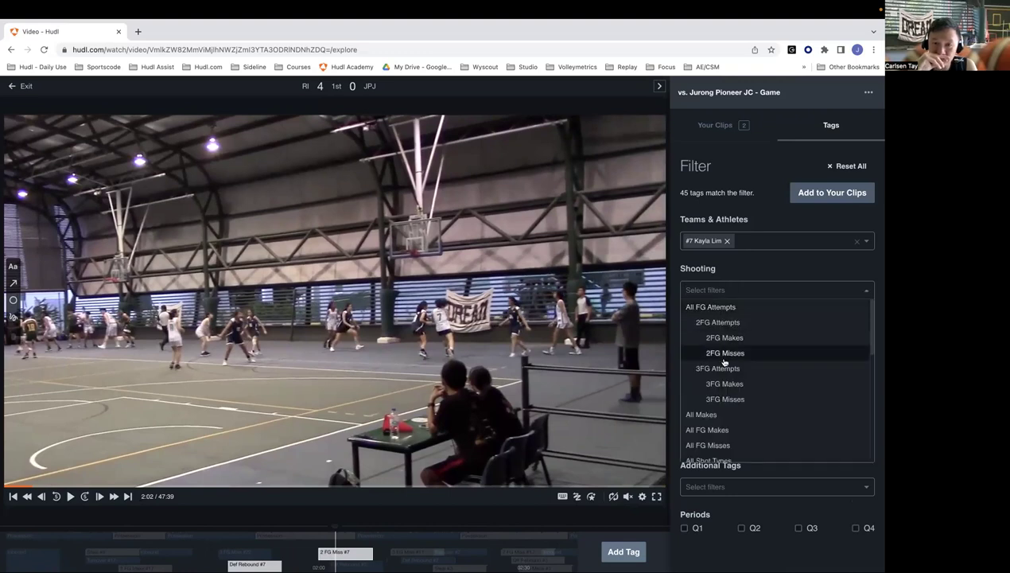
{"action": "left_click", "coordinate": [722, 308]}
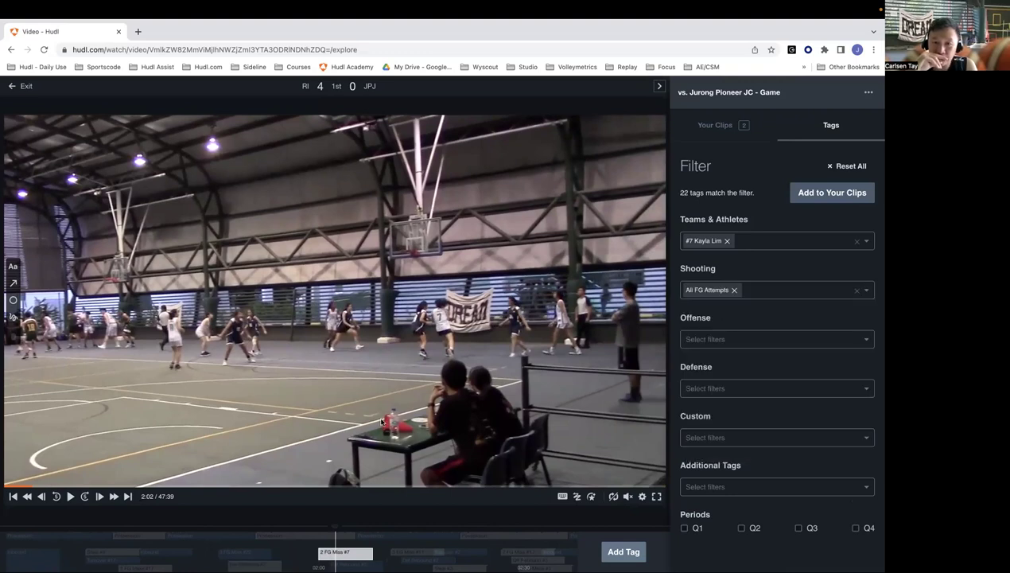
{"action": "left_click", "coordinate": [70, 496]}
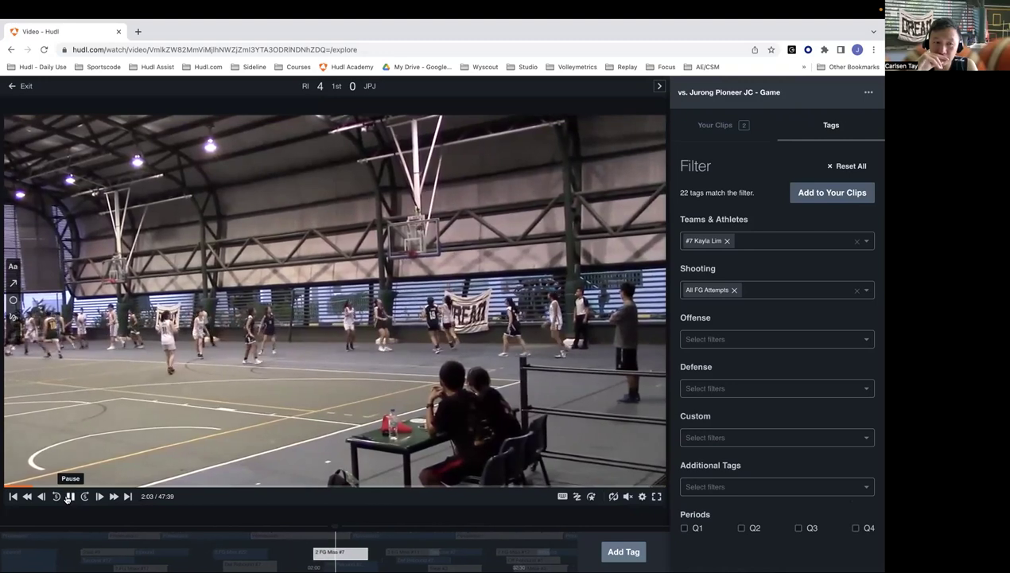
{"action": "left_click", "coordinate": [727, 130]}
{"action": "left_click", "coordinate": [833, 133]}
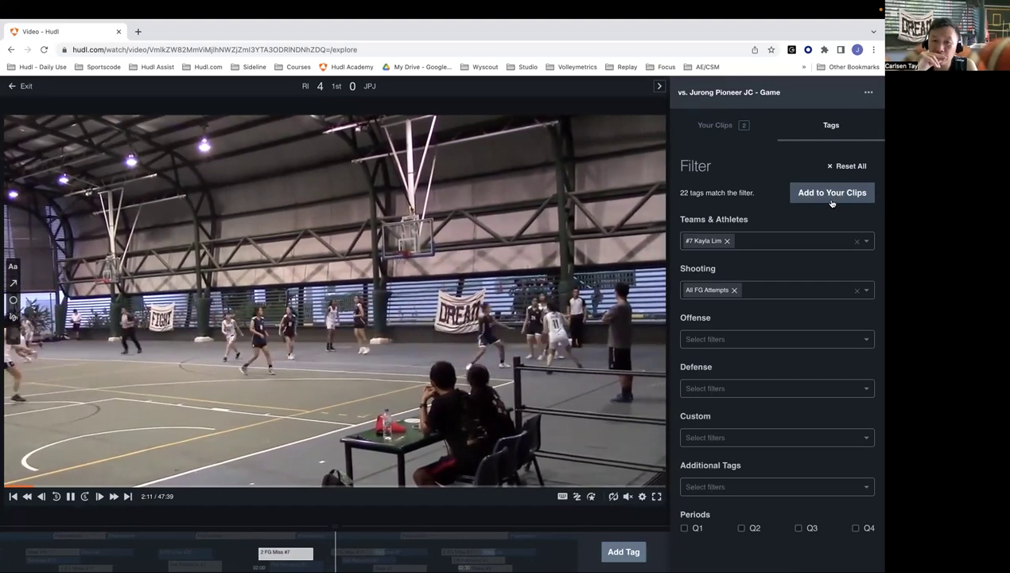
{"action": "left_click", "coordinate": [721, 126]}
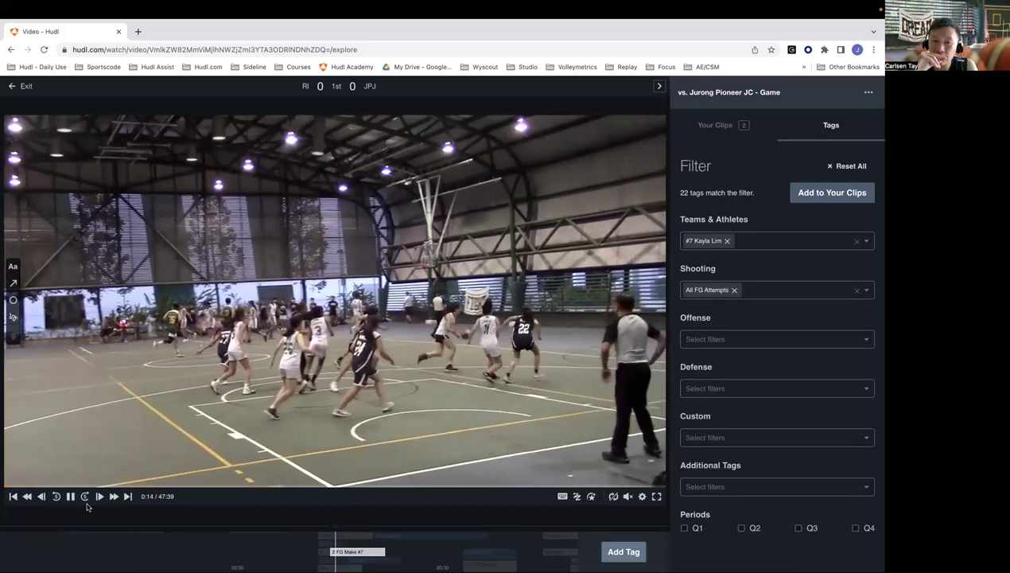
Step: Add the 22 filtered #7 shots to Your Clips and view the clip list
{"action": "left_click", "coordinate": [127, 497]}
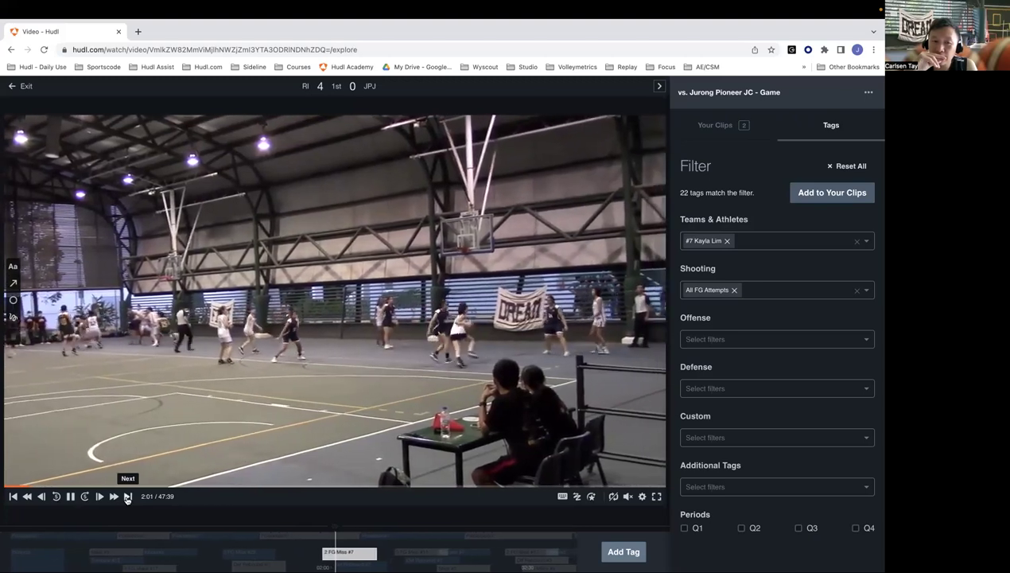
{"action": "left_click", "coordinate": [70, 496]}
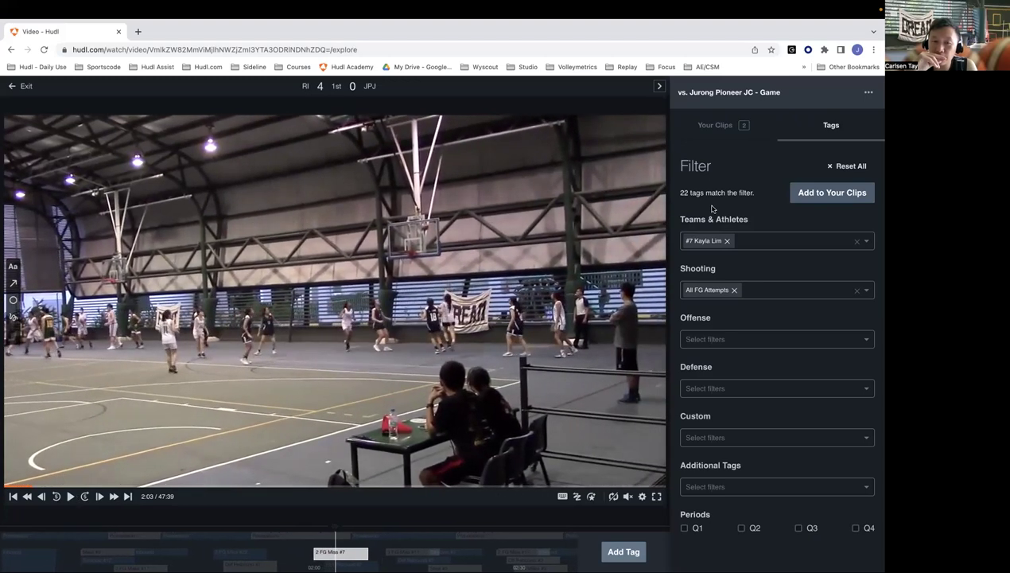
{"action": "left_click", "coordinate": [805, 198]}
{"action": "left_click", "coordinate": [718, 129]}
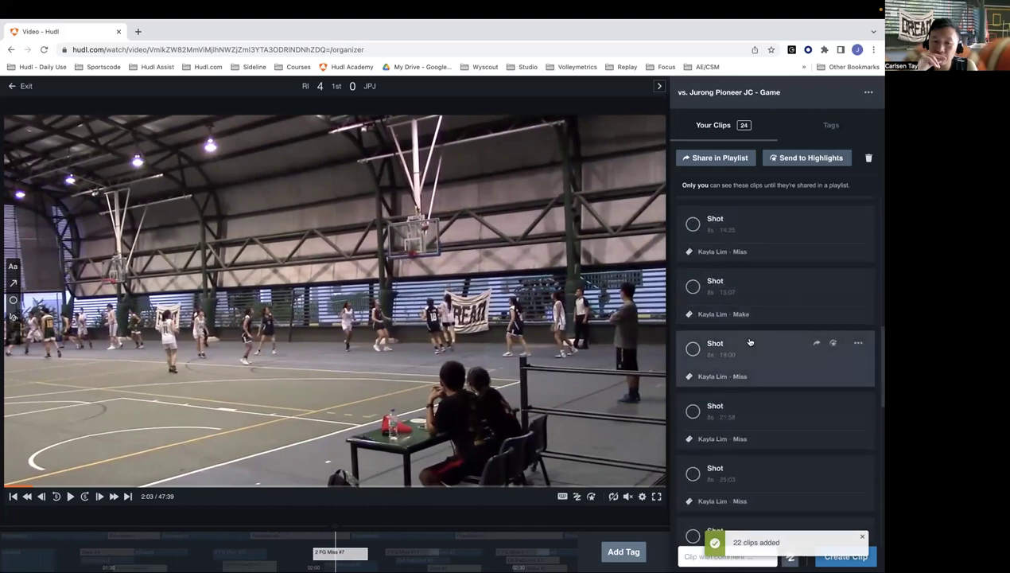
Step: Close a shot clip's edit, then tick and delete the 25:03 shot clip
{"action": "left_click", "coordinate": [754, 354]}
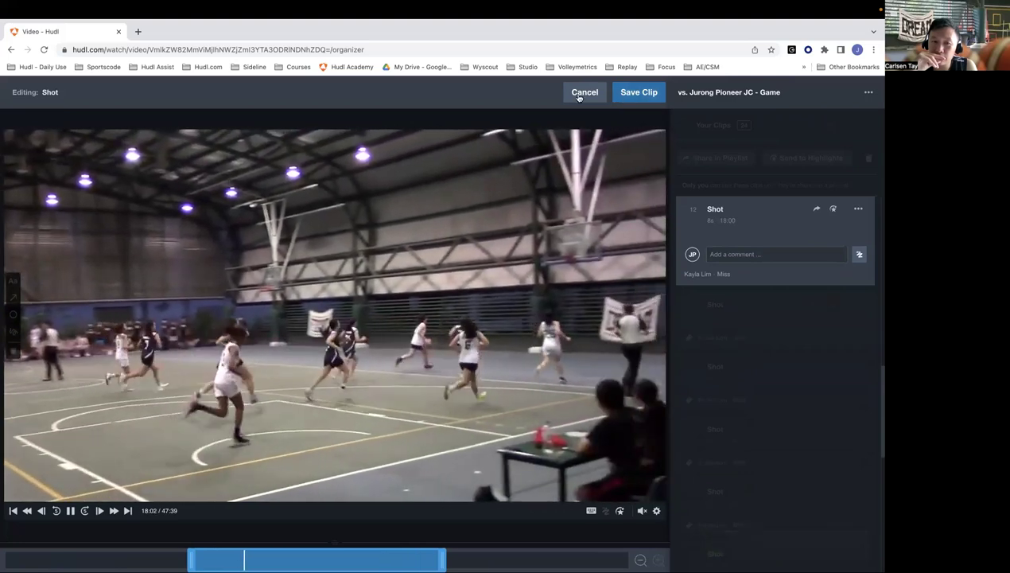
{"action": "left_click", "coordinate": [639, 92]}
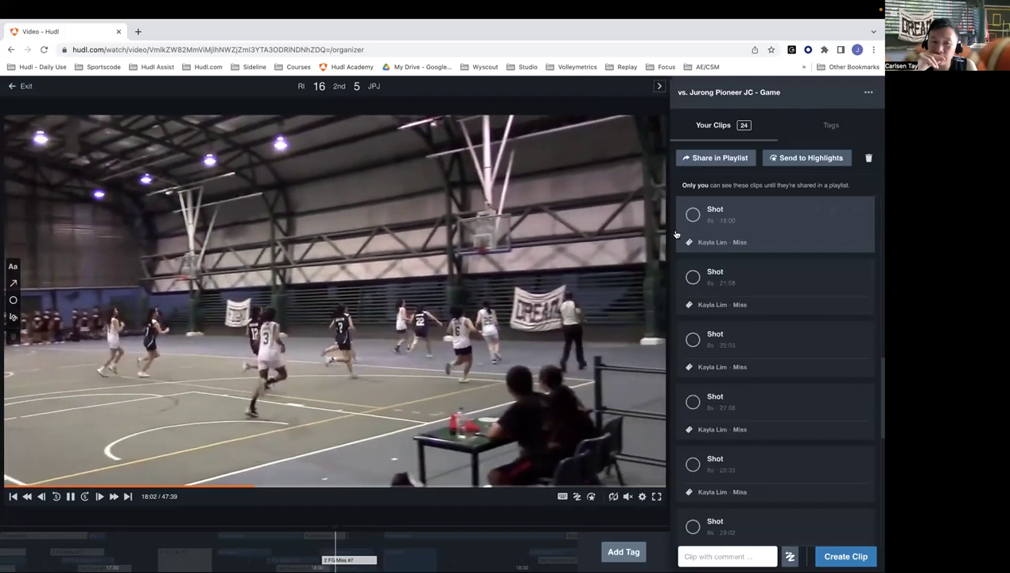
{"action": "left_click", "coordinate": [693, 340]}
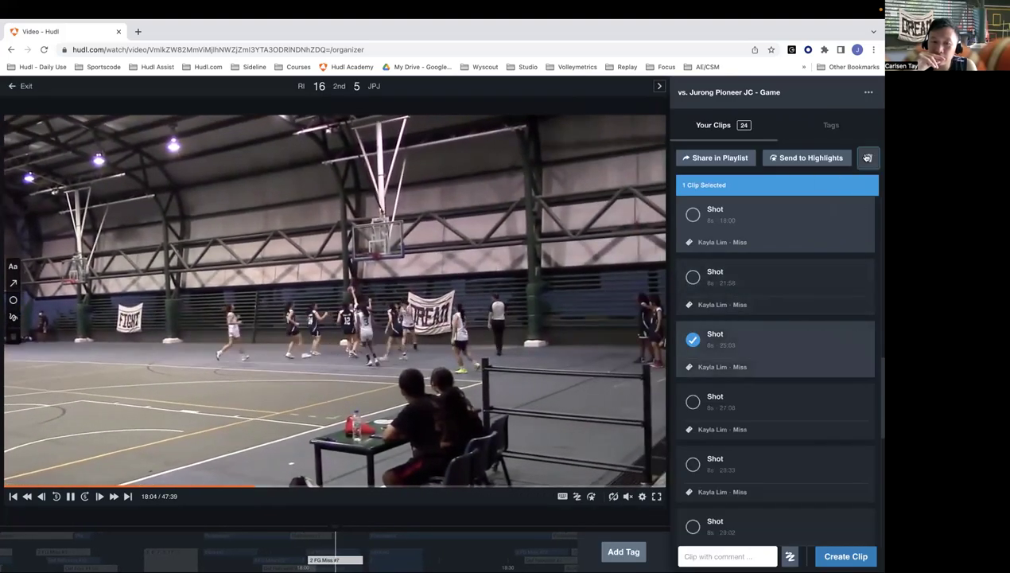
{"action": "left_click", "coordinate": [868, 158]}
Step: Tick the 27:08, 28:33, 29:02 and 31:46 shot clips, cancel the 52:47 edit, and return to Tags
{"action": "left_click", "coordinate": [693, 340]}
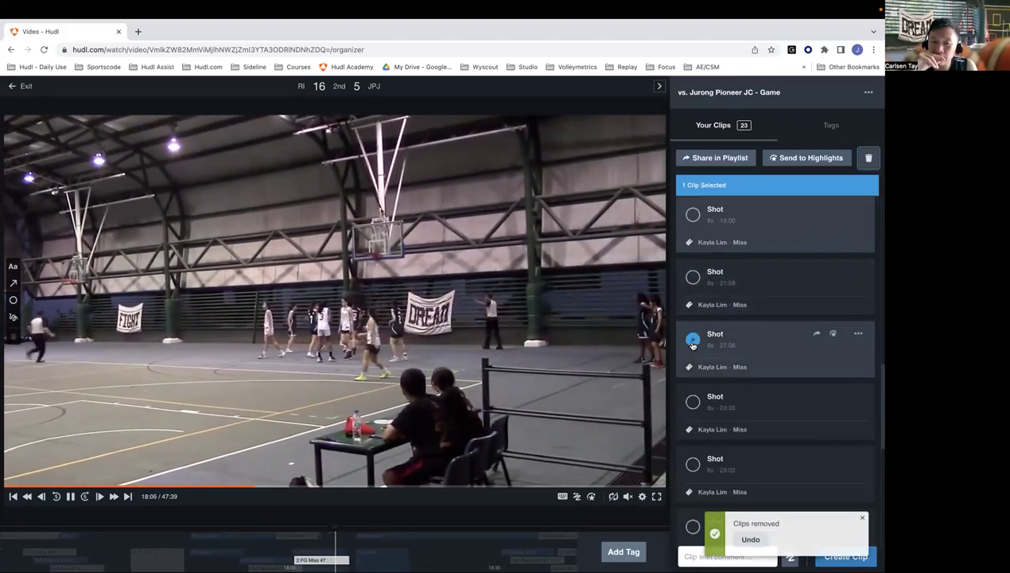
{"action": "left_click", "coordinate": [693, 401]}
{"action": "scroll", "coordinate": [693, 382], "scroll_direction": "down", "scroll_amount": 3}
{"action": "left_click", "coordinate": [693, 298]}
{"action": "left_click", "coordinate": [693, 360]}
{"action": "left_click", "coordinate": [736, 422]}
{"action": "left_click", "coordinate": [585, 92]}
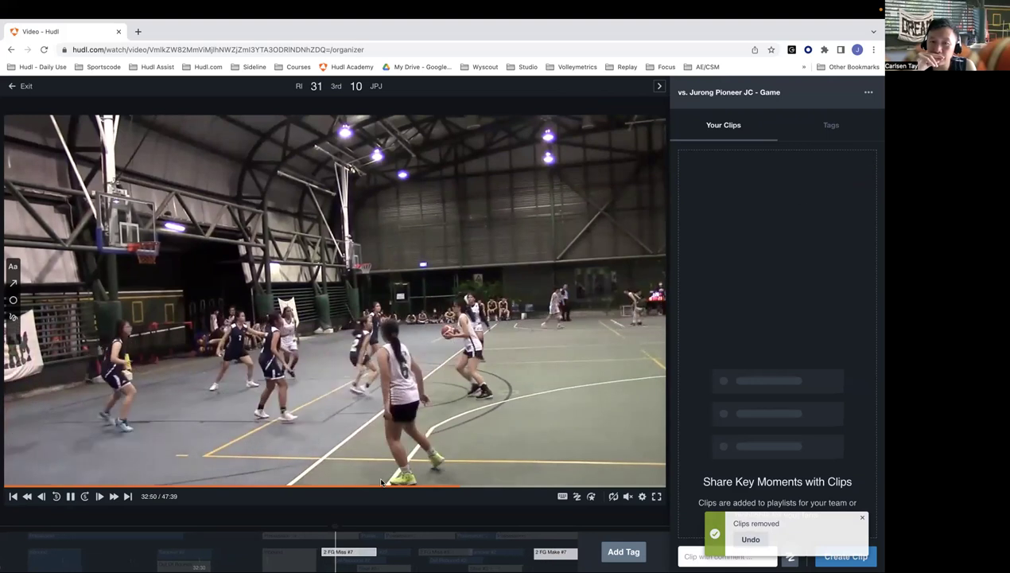
{"action": "left_click", "coordinate": [72, 497]}
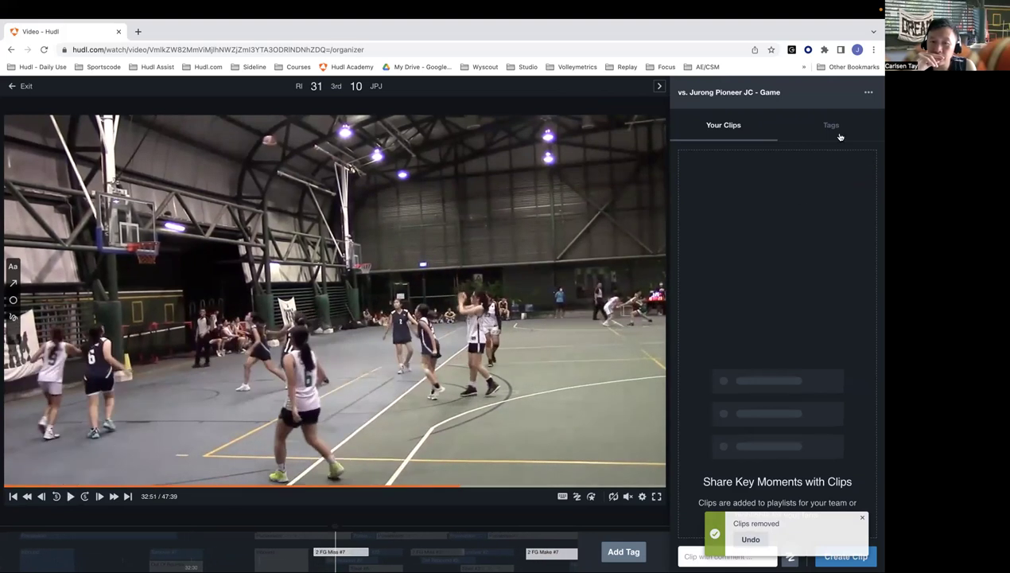
{"action": "left_click", "coordinate": [831, 126]}
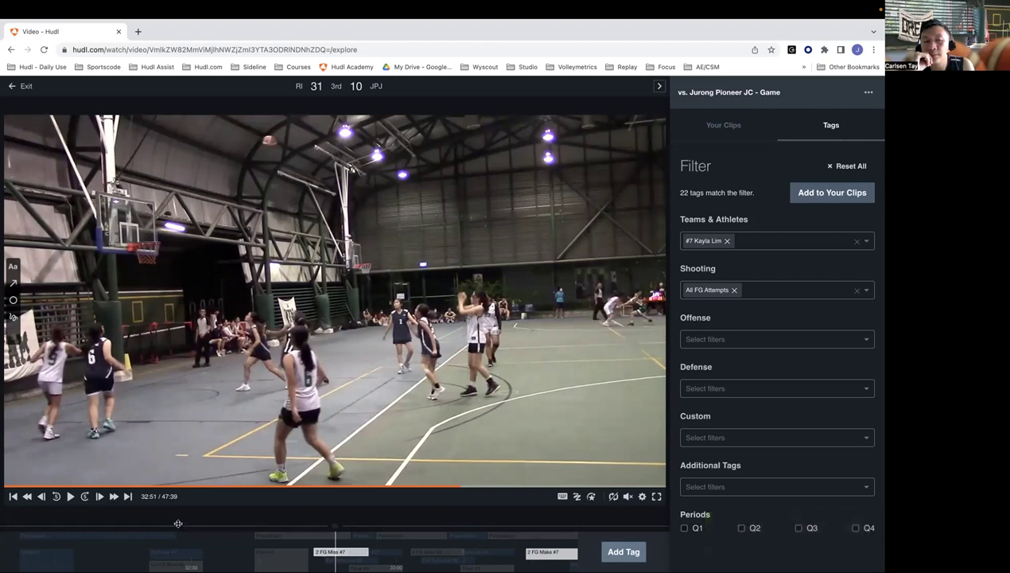
Step: Clip the first tag from the timeline with Clip the Tag and confirm it in Your Clips
{"action": "left_click", "coordinate": [70, 496]}
{"action": "left_click", "coordinate": [71, 496]}
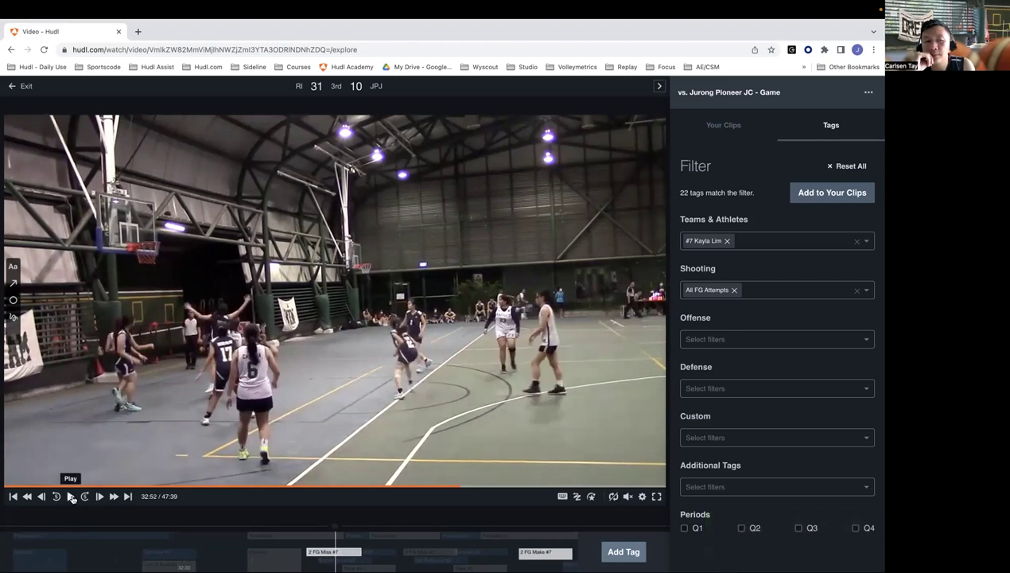
{"action": "right_click", "coordinate": [343, 553]}
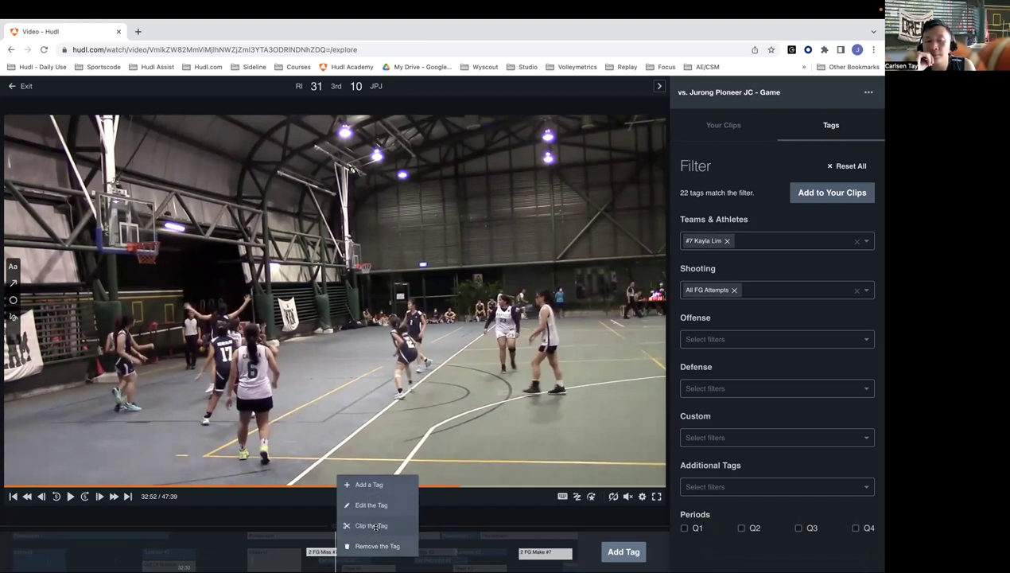
{"action": "left_click", "coordinate": [371, 526]}
{"action": "left_click", "coordinate": [736, 126]}
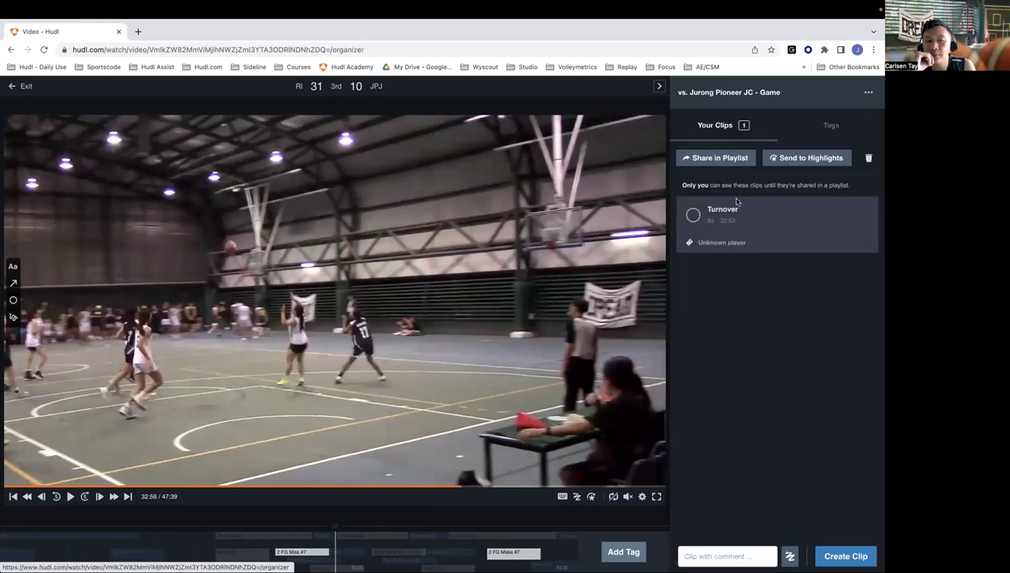
{"action": "left_click", "coordinate": [826, 127]}
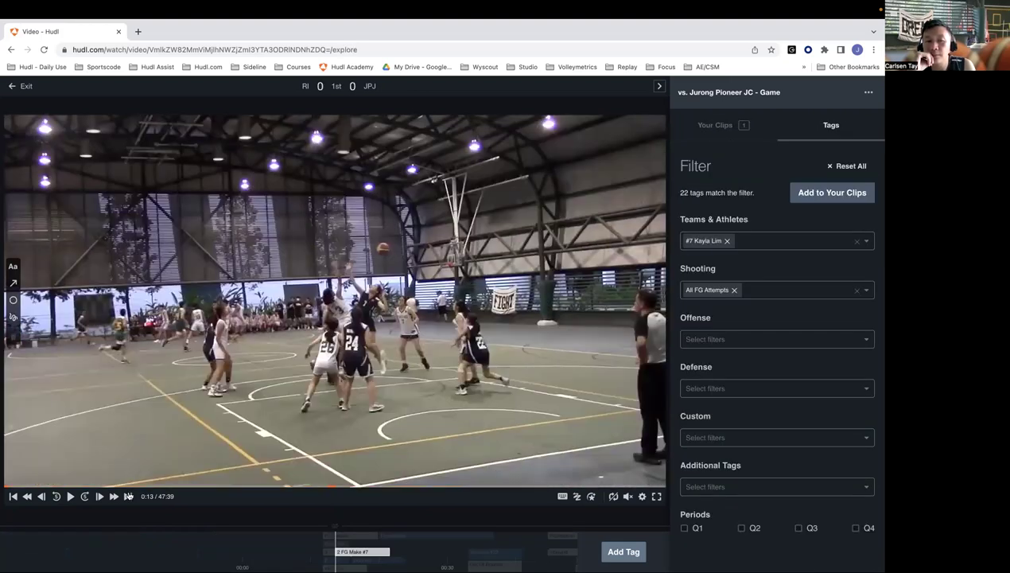
Step: Skip to the 3:52 2 FG Miss #7 tag and clip it
{"action": "left_click", "coordinate": [70, 496]}
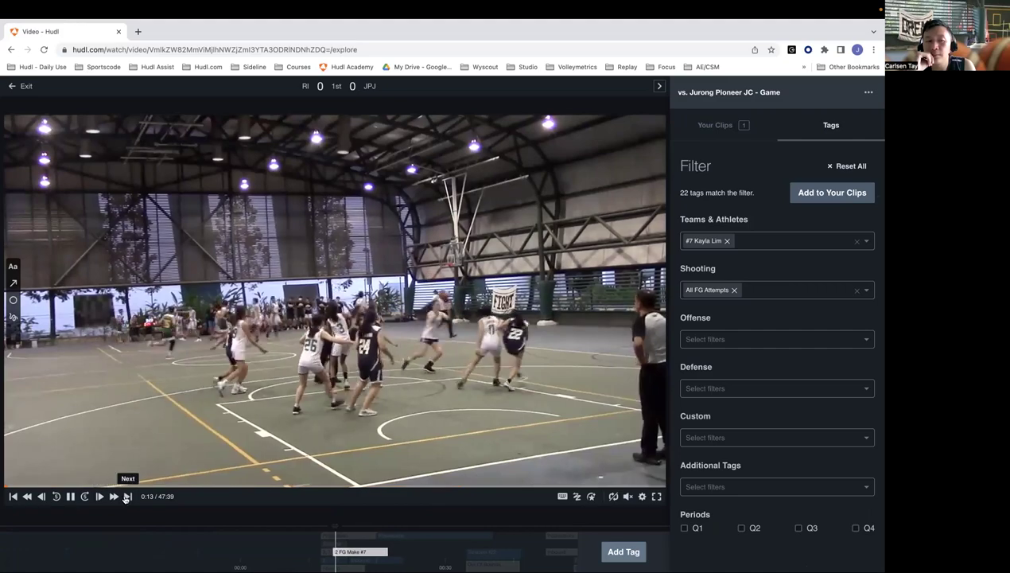
{"action": "left_click", "coordinate": [128, 496]}
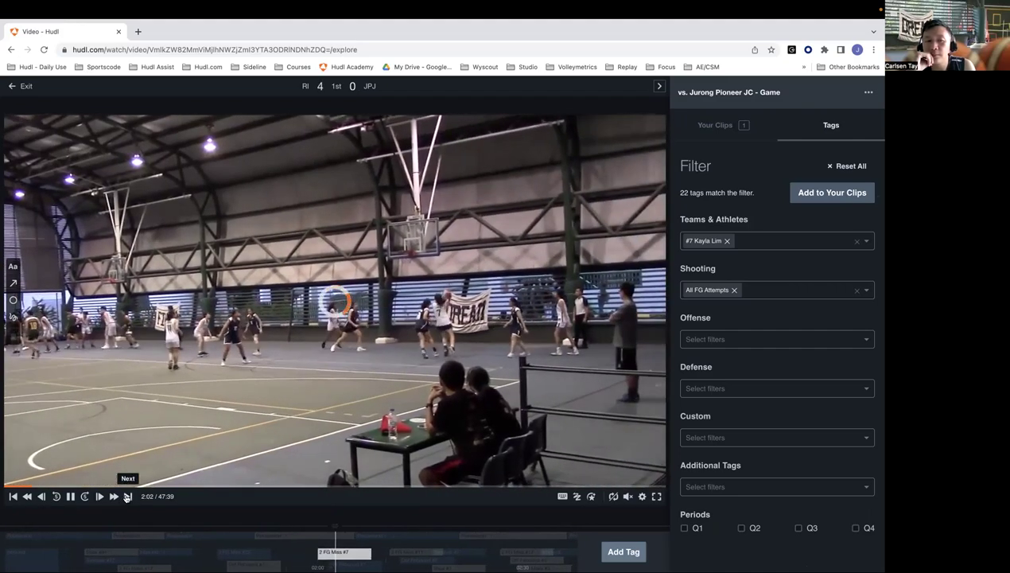
{"action": "left_click", "coordinate": [128, 497]}
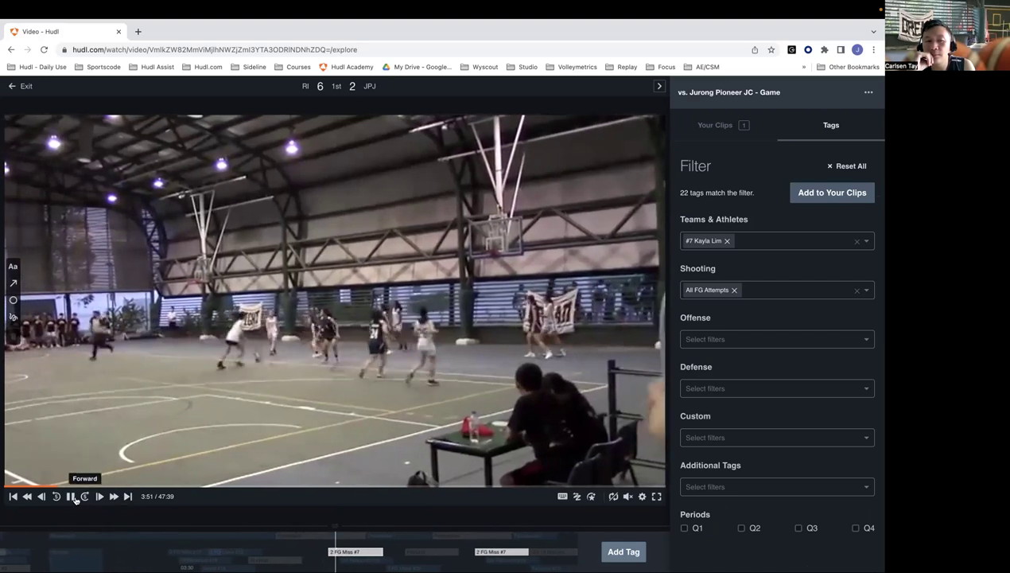
{"action": "left_click", "coordinate": [70, 498]}
{"action": "right_click", "coordinate": [353, 553]}
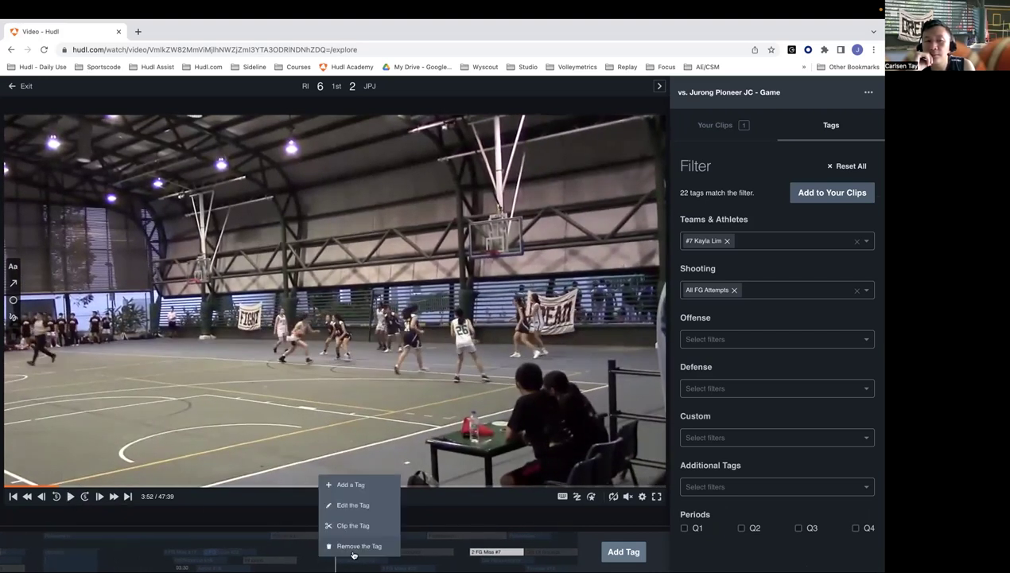
{"action": "left_click", "coordinate": [352, 526]}
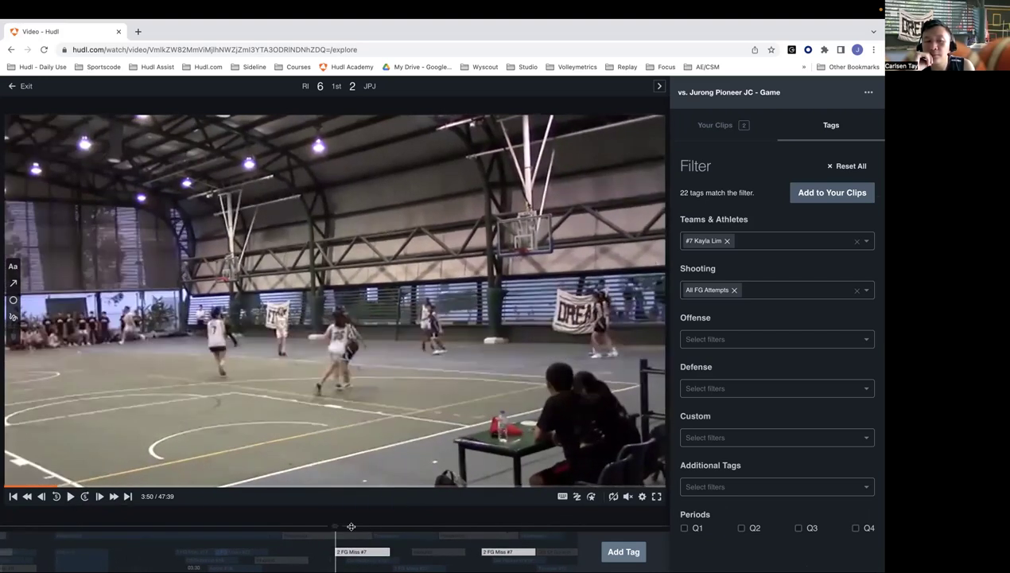
Step: Clip the 4:13 shot tag as well and review the three saved clips
{"action": "left_click", "coordinate": [129, 496]}
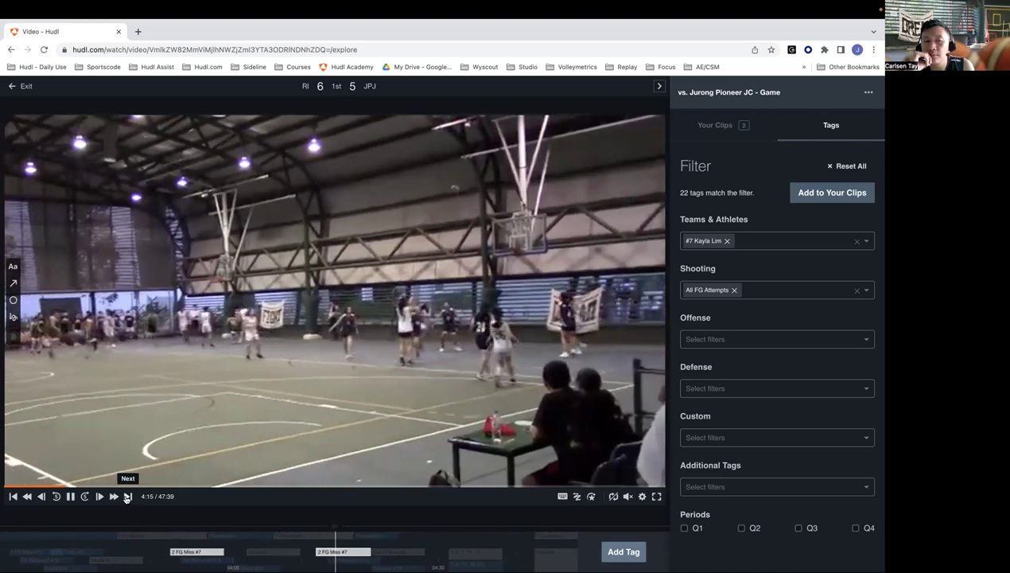
{"action": "key", "text": "space"}
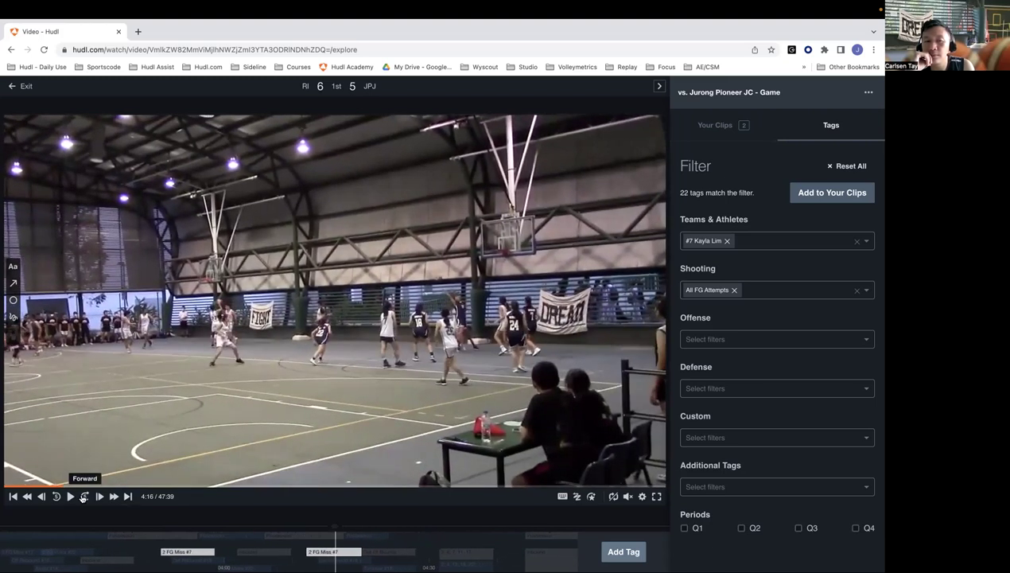
{"action": "right_click", "coordinate": [316, 551]}
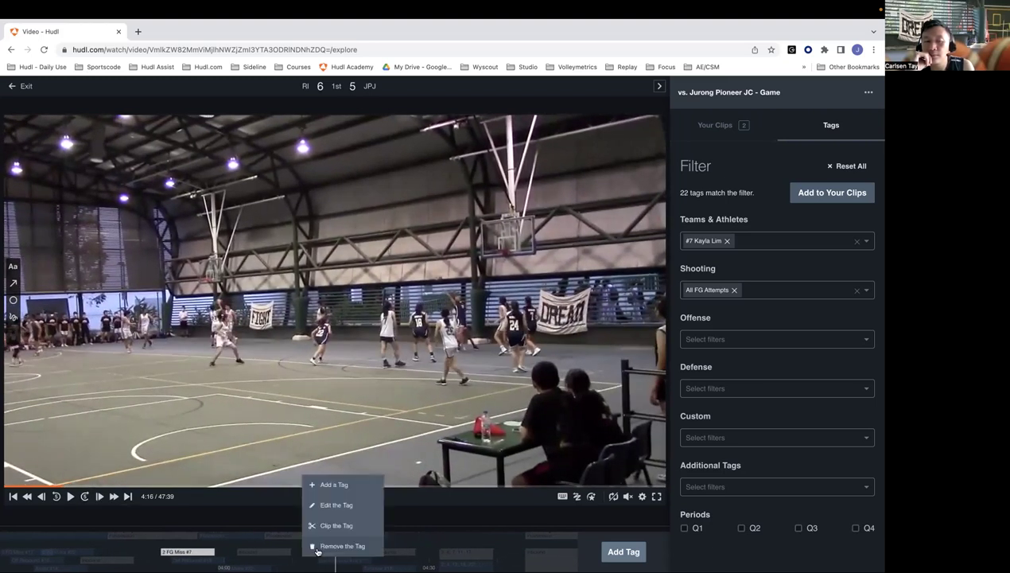
{"action": "left_click", "coordinate": [349, 521]}
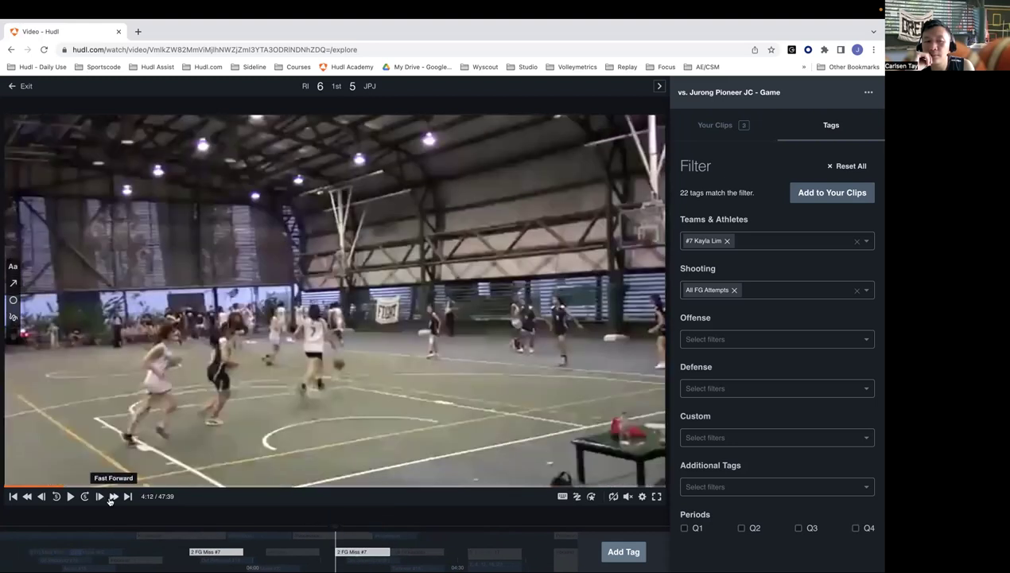
{"action": "left_click", "coordinate": [102, 496]}
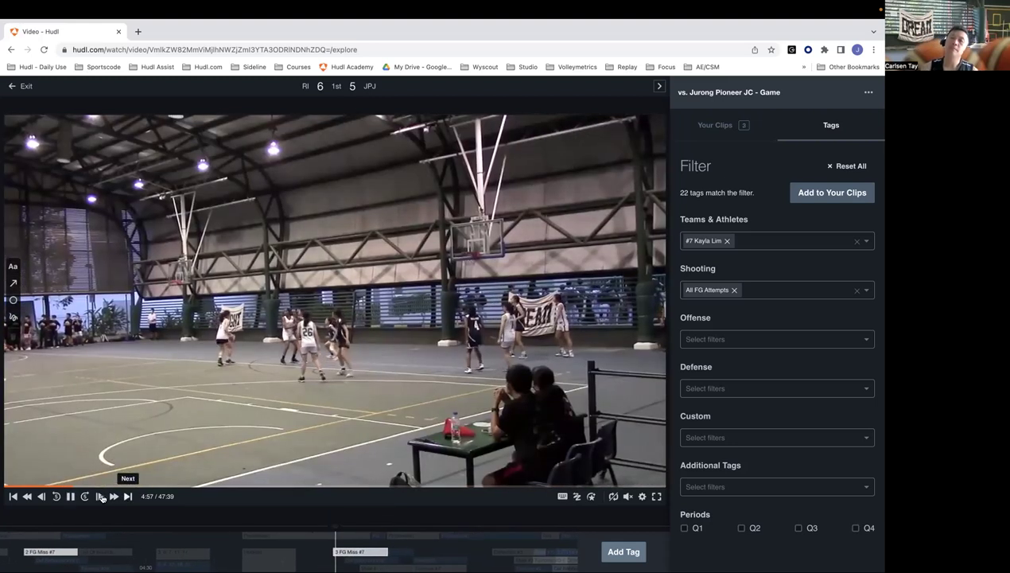
{"action": "left_click", "coordinate": [70, 497]}
{"action": "left_click", "coordinate": [717, 126]}
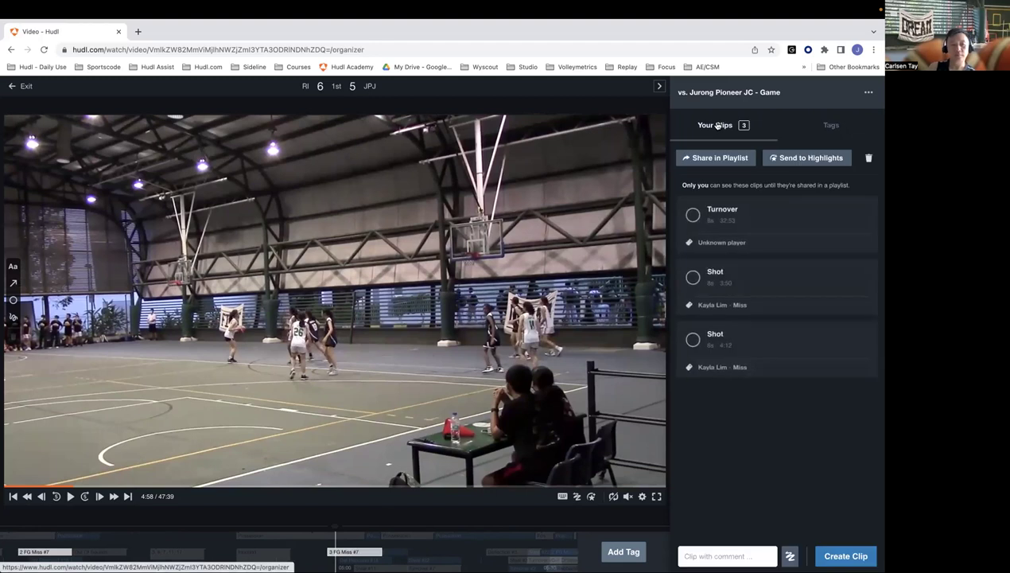
Step: Swap the #7 and All FG Attempts filters for a Raffles A Div Girls team filter
{"action": "left_click", "coordinate": [827, 127]}
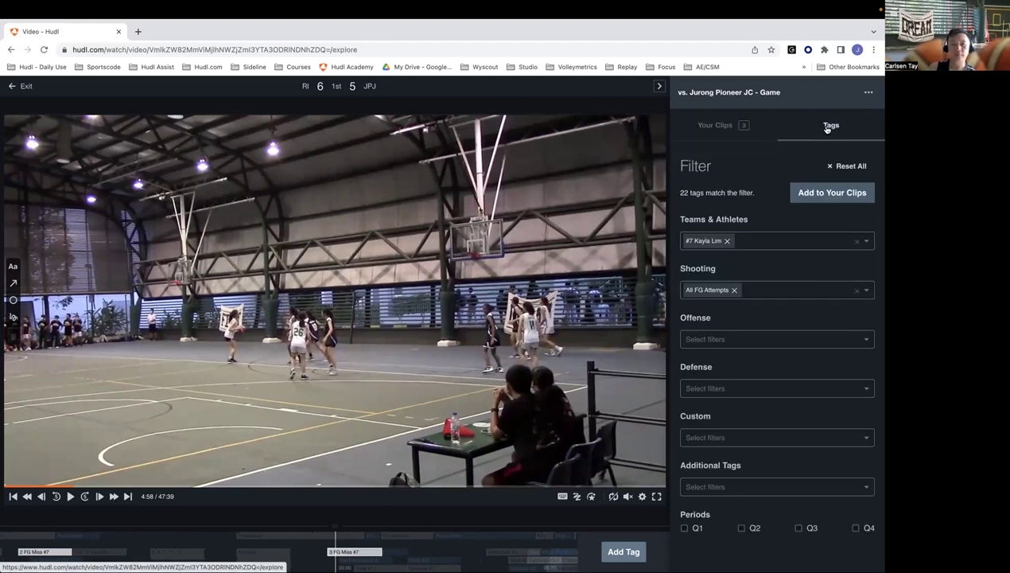
{"action": "left_click", "coordinate": [731, 243]}
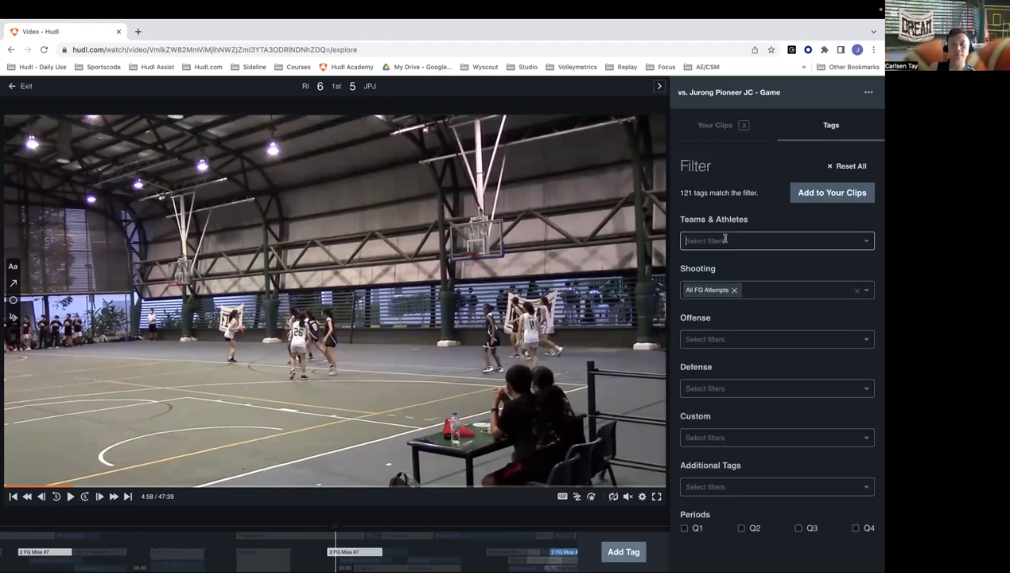
{"action": "left_click", "coordinate": [750, 238]}
{"action": "left_click", "coordinate": [725, 258]}
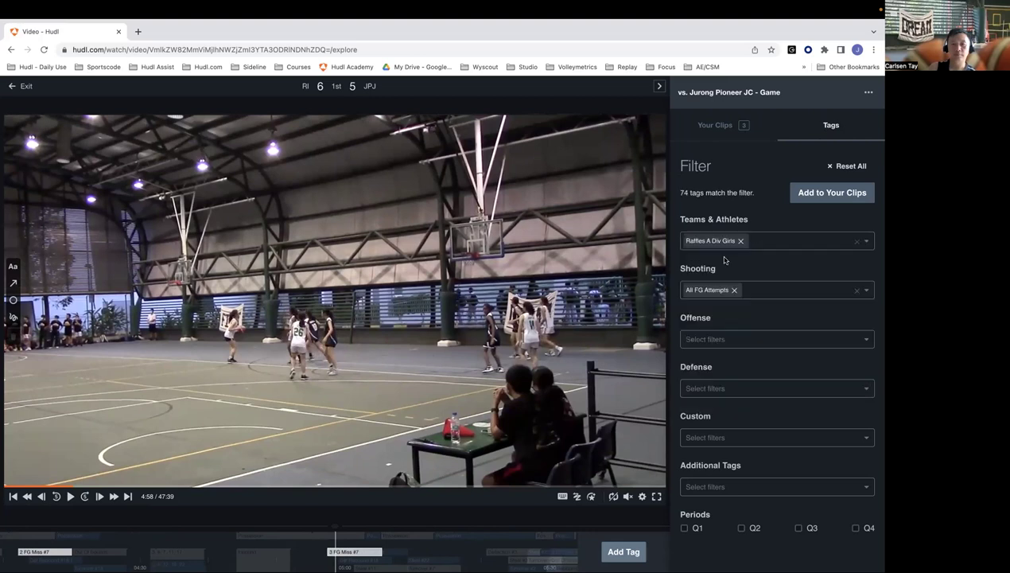
{"action": "left_click", "coordinate": [735, 290]}
{"action": "left_click", "coordinate": [735, 288]}
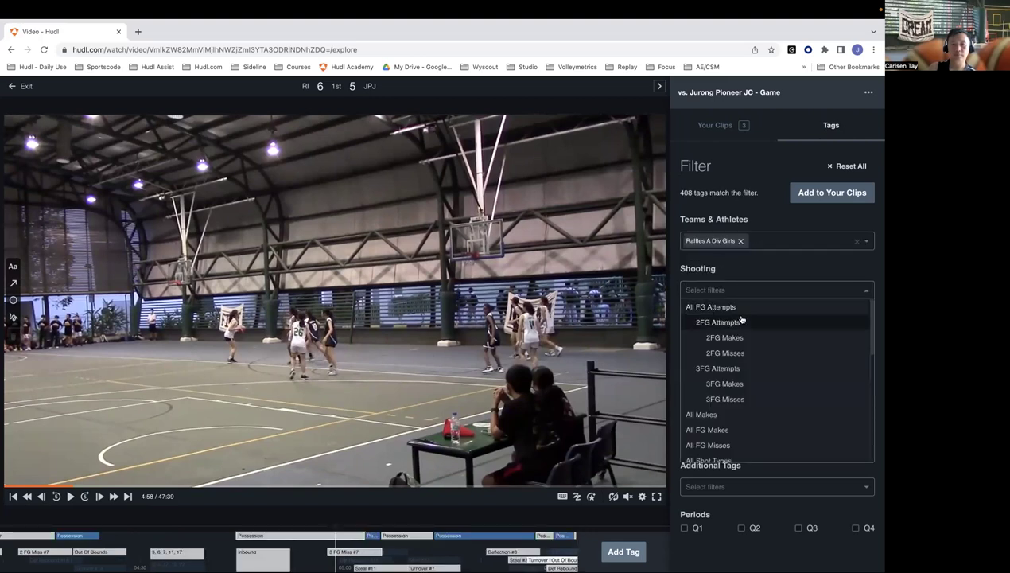
{"action": "scroll", "coordinate": [740, 350], "scroll_direction": "down", "scroll_amount": 5}
{"action": "scroll", "coordinate": [740, 344], "scroll_direction": "up", "scroll_amount": 3}
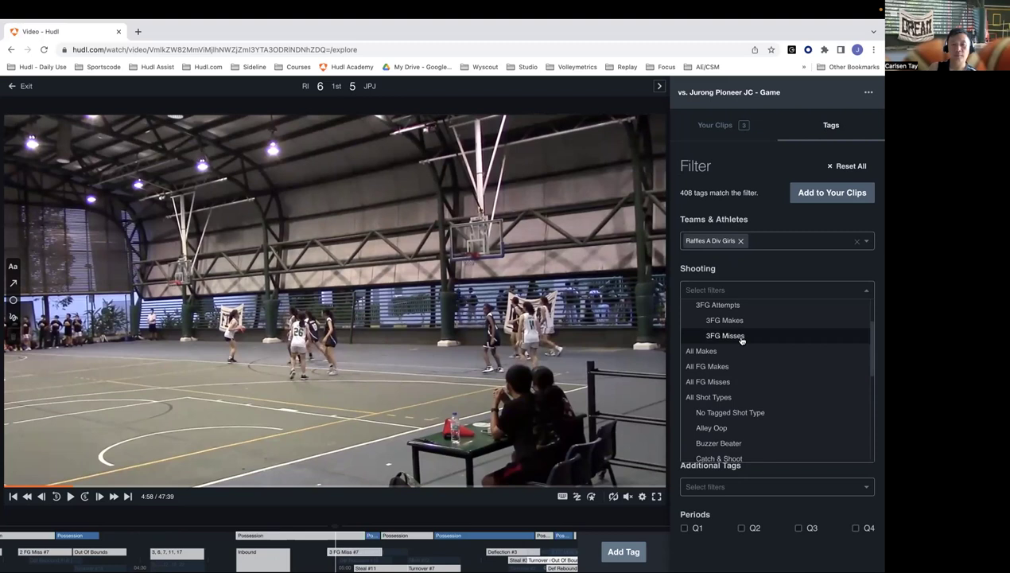
Step: Preview the Turnover clip between 32:55 and 32:57, then cancel its edit without saving
{"action": "left_click", "coordinate": [718, 128]}
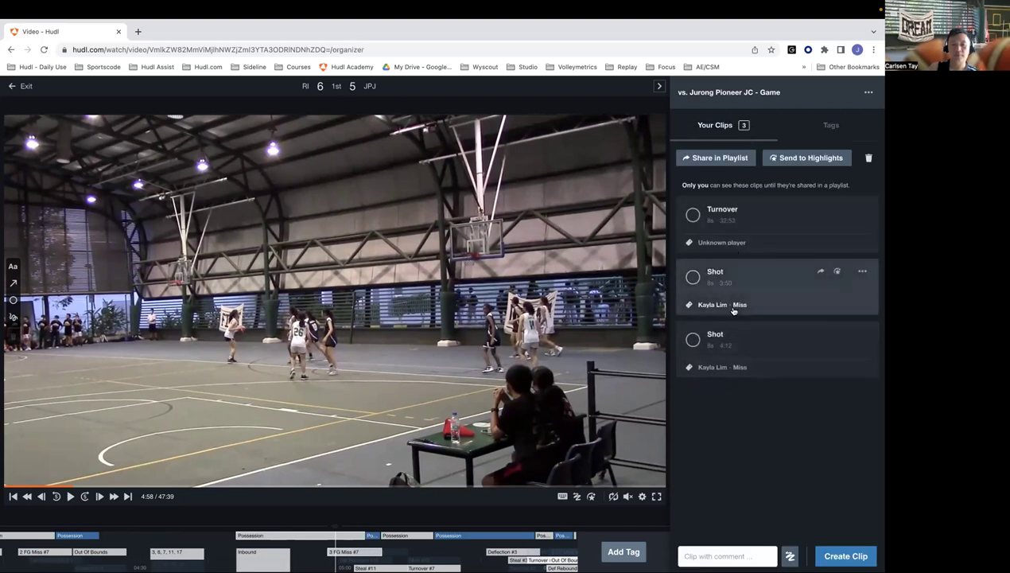
{"action": "left_click", "coordinate": [745, 226]}
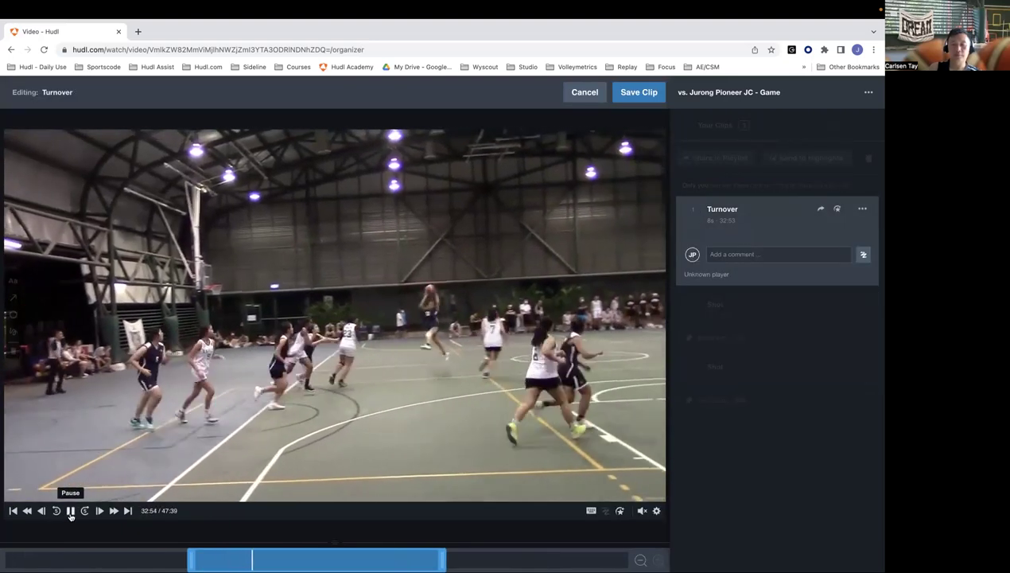
{"action": "left_click", "coordinate": [70, 512]}
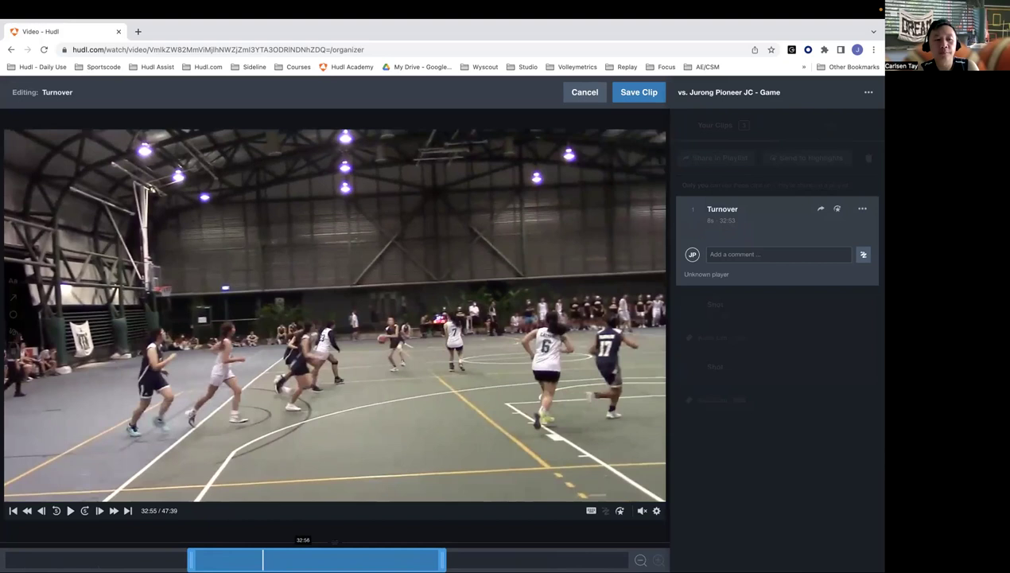
{"action": "left_click", "coordinate": [340, 560]}
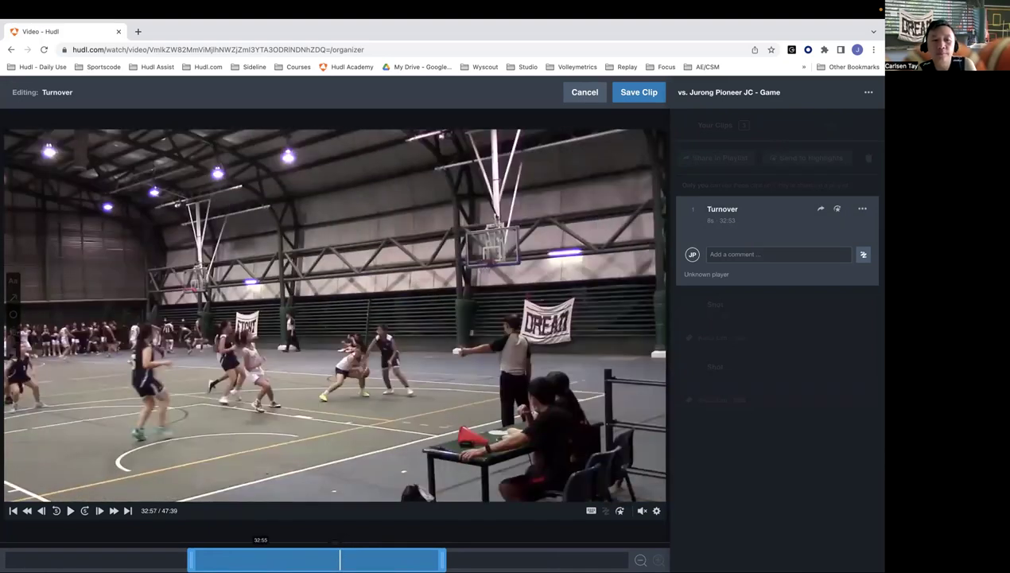
{"action": "left_click", "coordinate": [261, 560]}
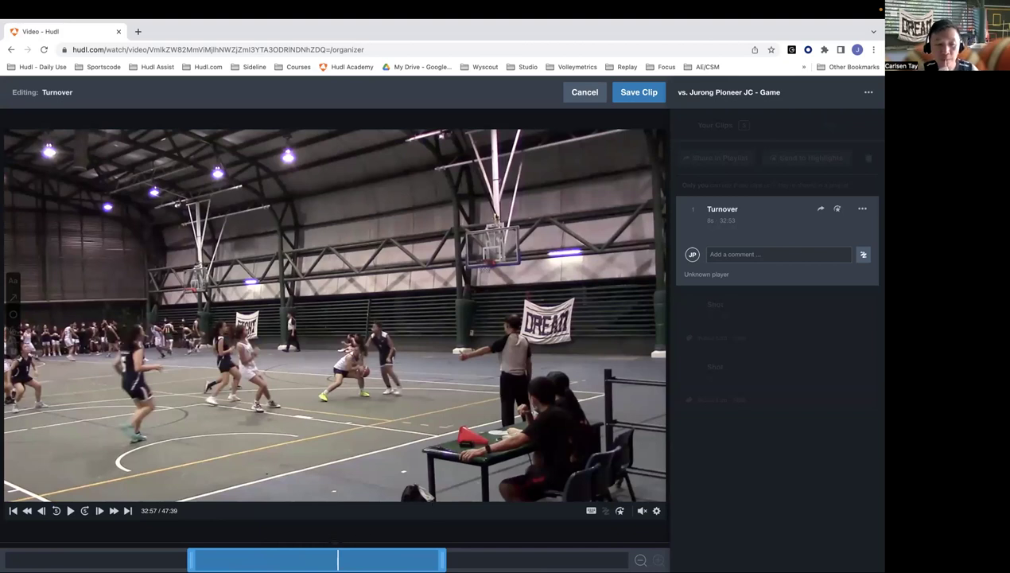
{"action": "left_click", "coordinate": [584, 92]}
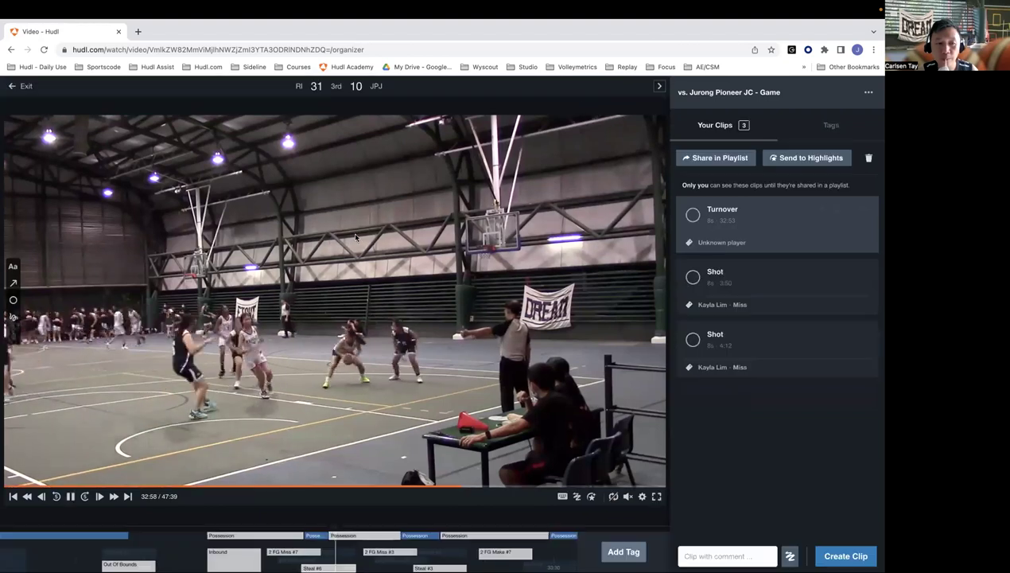
Step: Exit the game, switch teams to Hudl Basketball Club, and open the April 2022 'Good chances from R01' playlist
{"action": "left_click", "coordinate": [23, 87]}
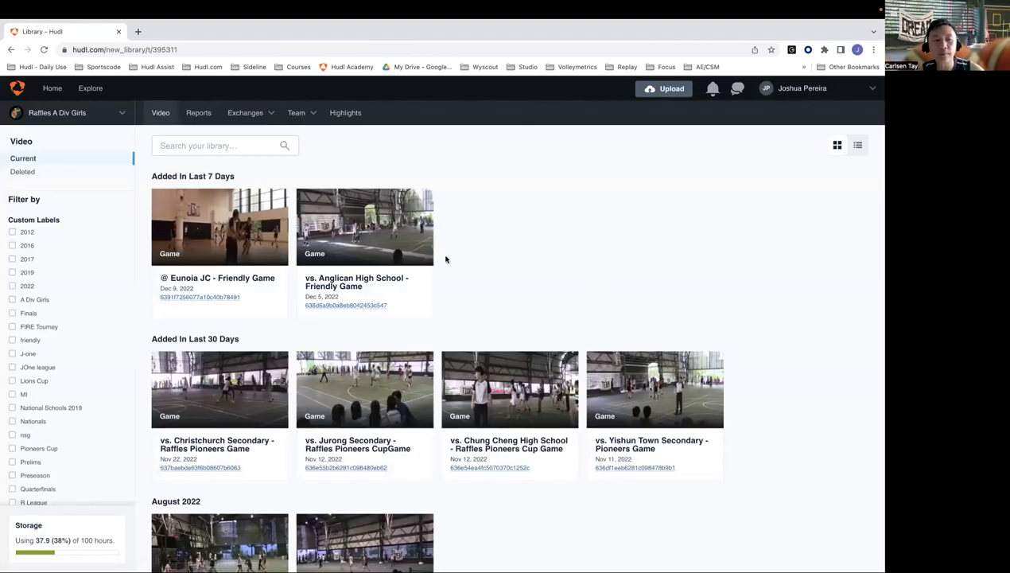
{"action": "left_click", "coordinate": [57, 112]}
{"action": "scroll", "coordinate": [94, 394], "scroll_direction": "down", "scroll_amount": 6}
{"action": "scroll", "coordinate": [94, 394], "scroll_direction": "down", "scroll_amount": 4}
{"action": "left_click", "coordinate": [114, 165]}
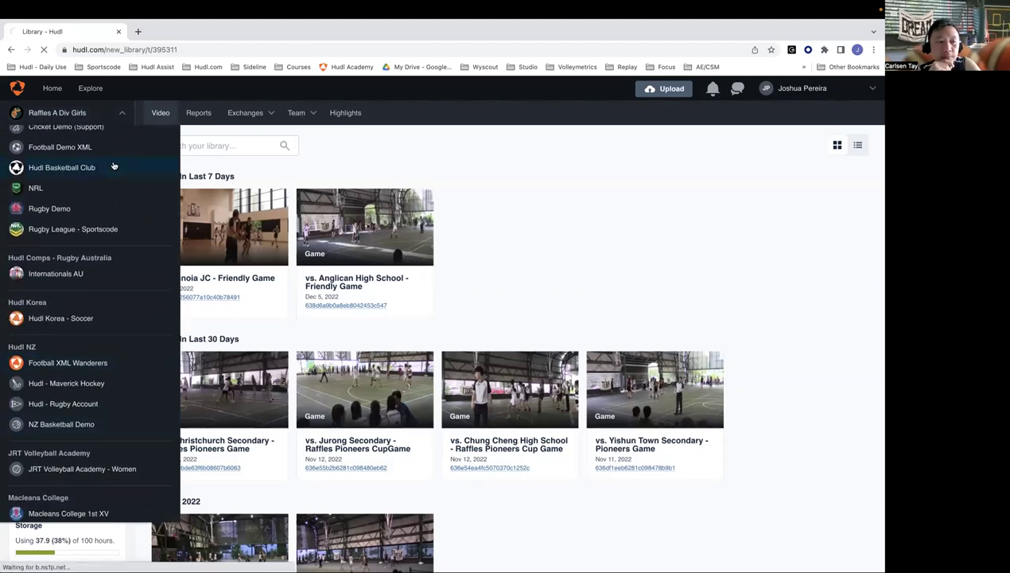
{"action": "scroll", "coordinate": [356, 268], "scroll_direction": "down", "scroll_amount": 1}
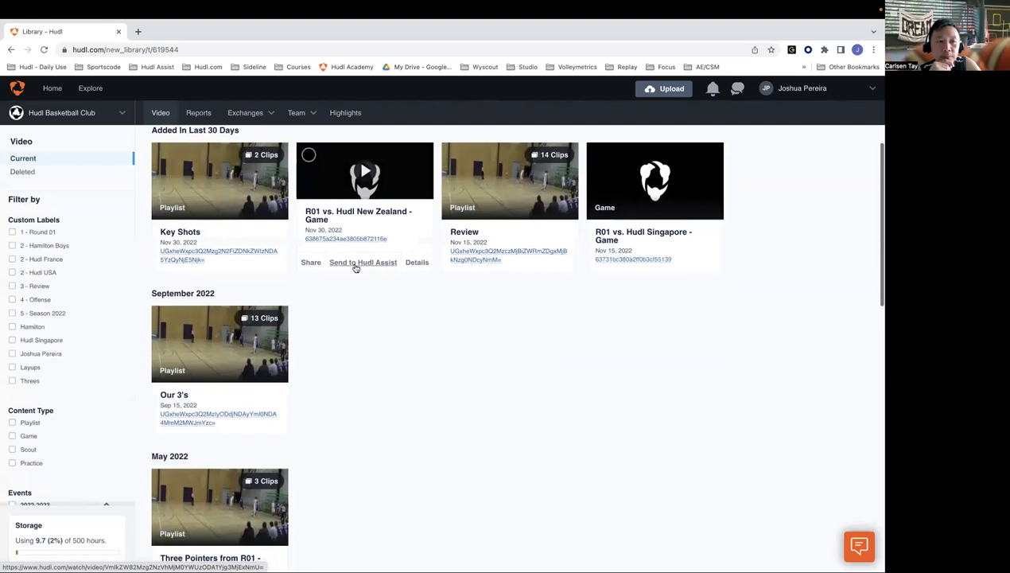
{"action": "scroll", "coordinate": [316, 263], "scroll_direction": "down", "scroll_amount": 5}
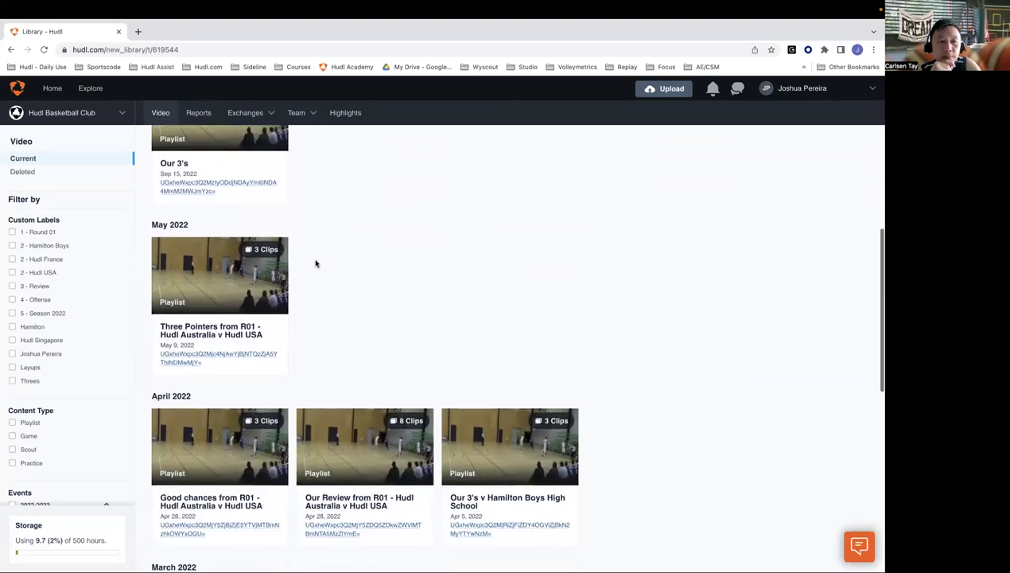
{"action": "left_click", "coordinate": [265, 487]}
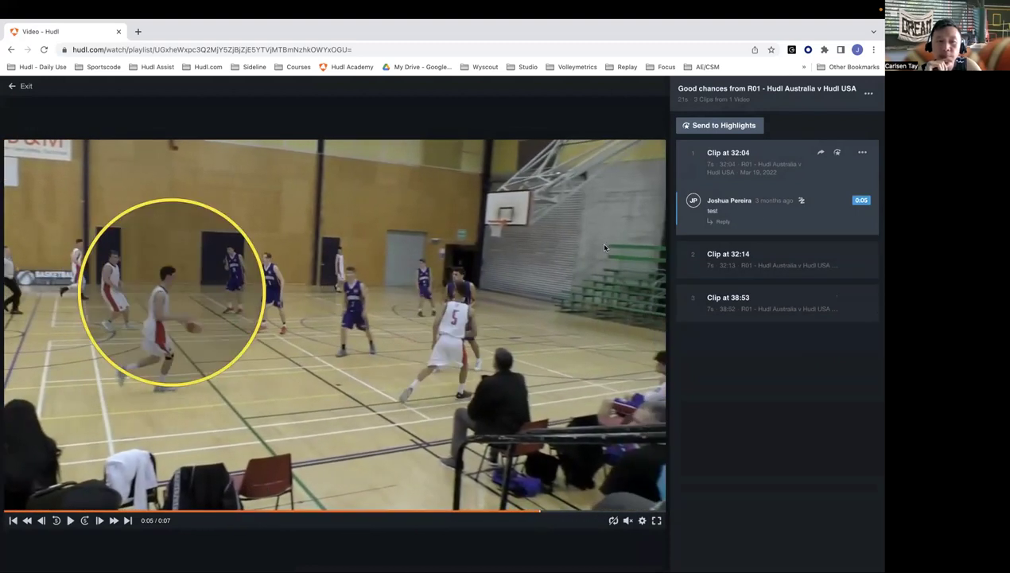
Step: Play the first Good chances clip, then open Key Shots and play through its first clips
{"action": "left_click", "coordinate": [70, 520]}
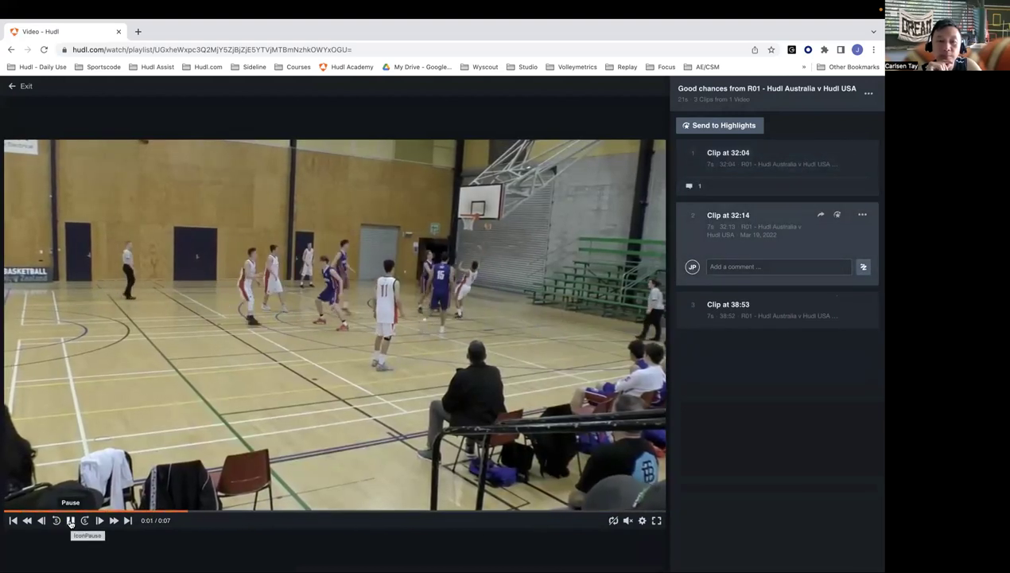
{"action": "left_click", "coordinate": [70, 521]}
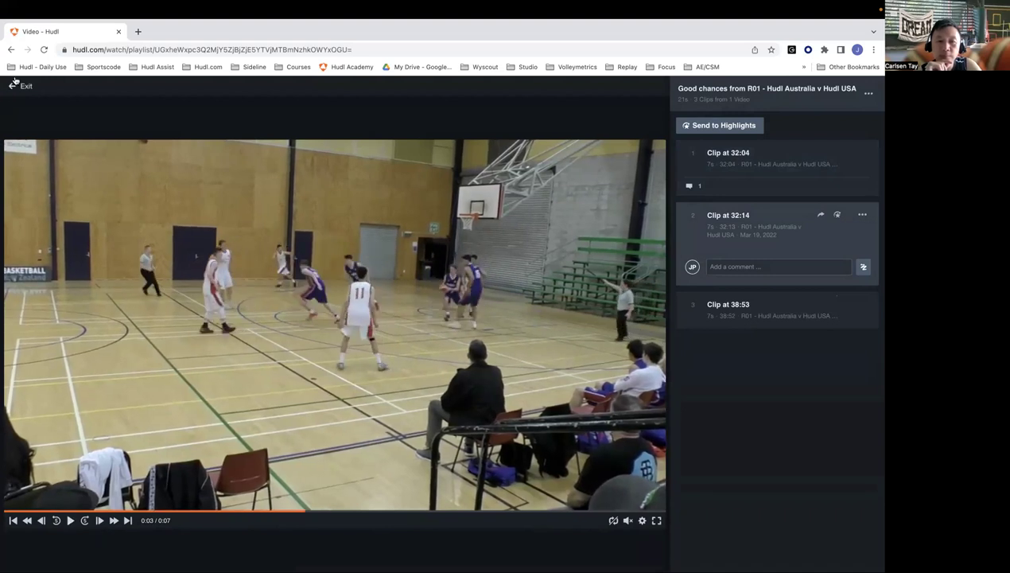
{"action": "left_click", "coordinate": [16, 84]}
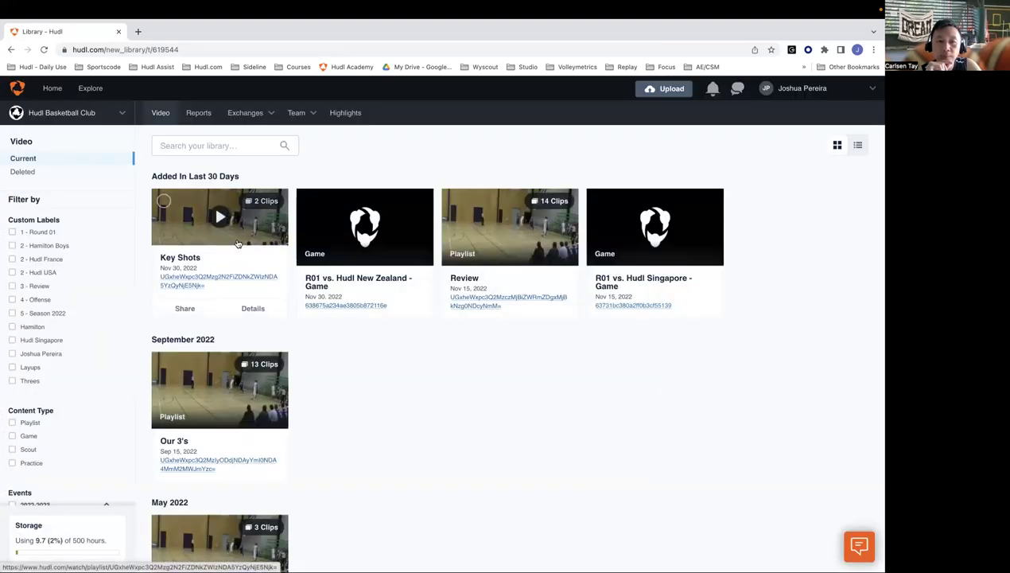
{"action": "left_click", "coordinate": [238, 257]}
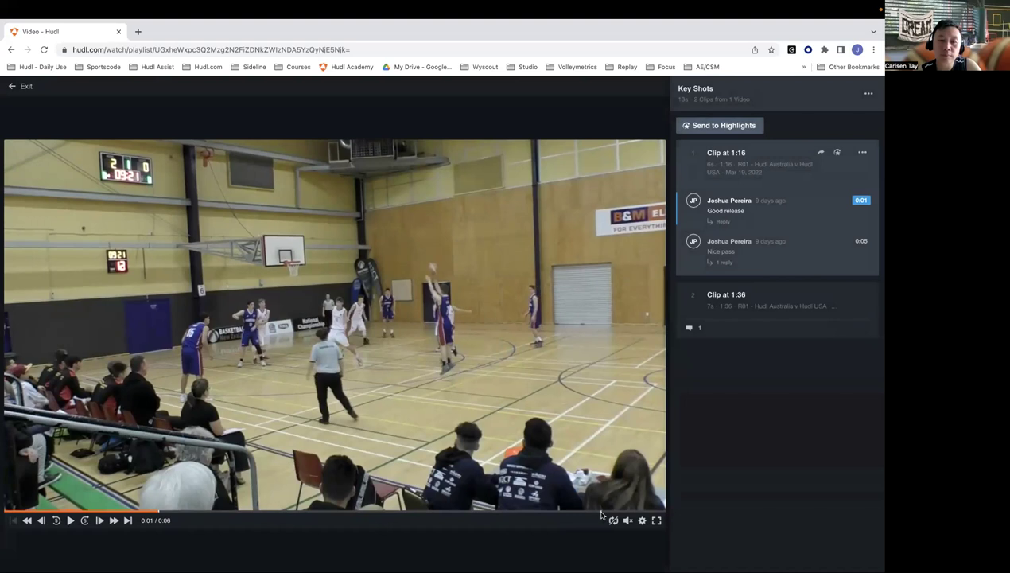
{"action": "left_click", "coordinate": [71, 520]}
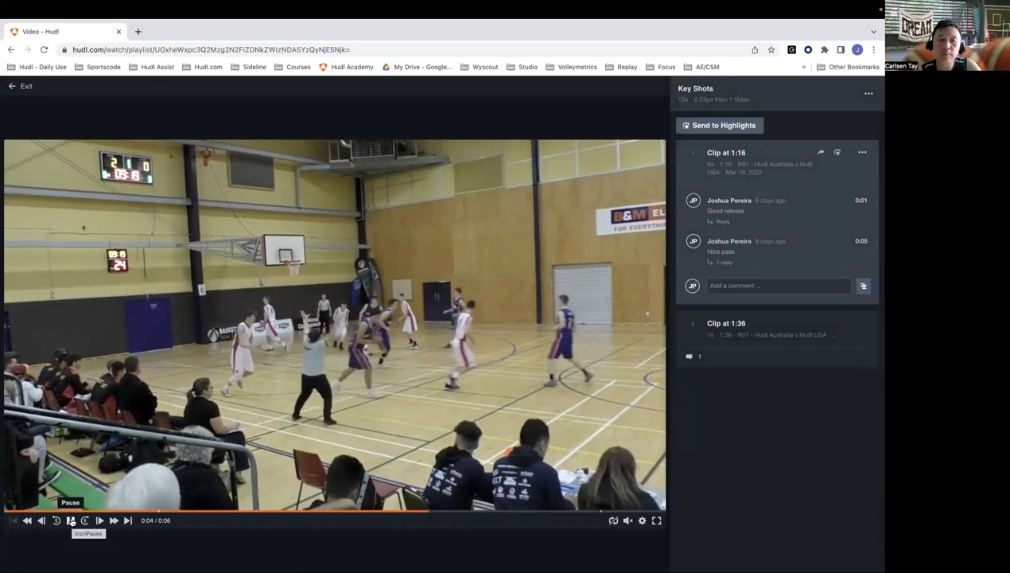
{"action": "left_click", "coordinate": [71, 520]}
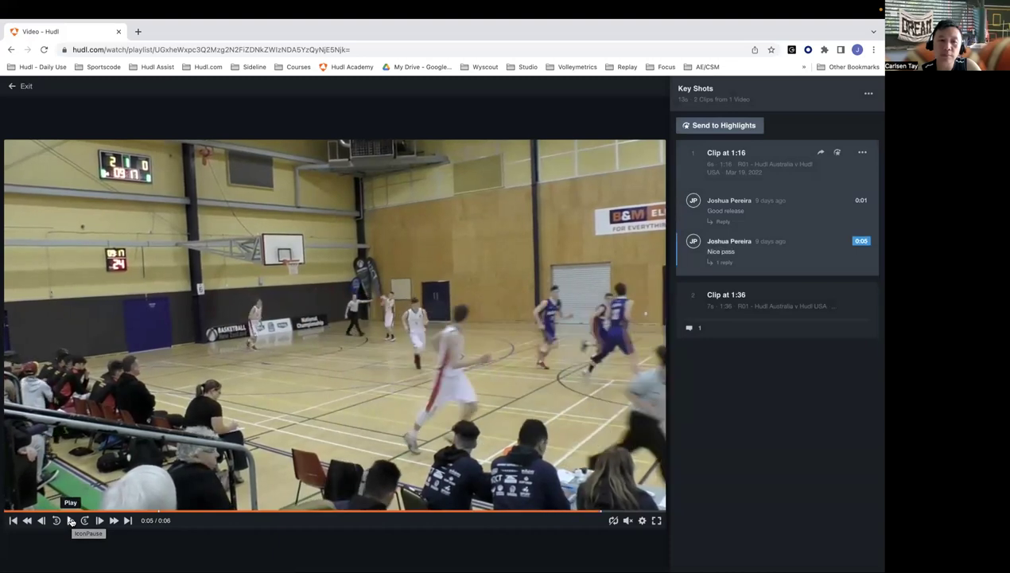
{"action": "left_click", "coordinate": [71, 520]}
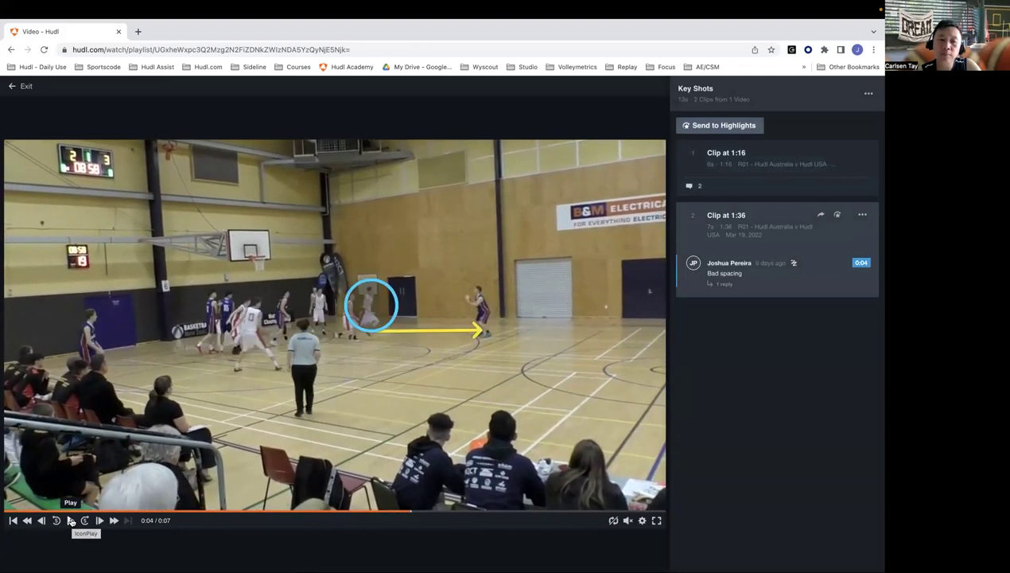
Step: Delete the reply under 'Bad spacing' and post 'Yes that is right' in its place
{"action": "left_click", "coordinate": [720, 284]}
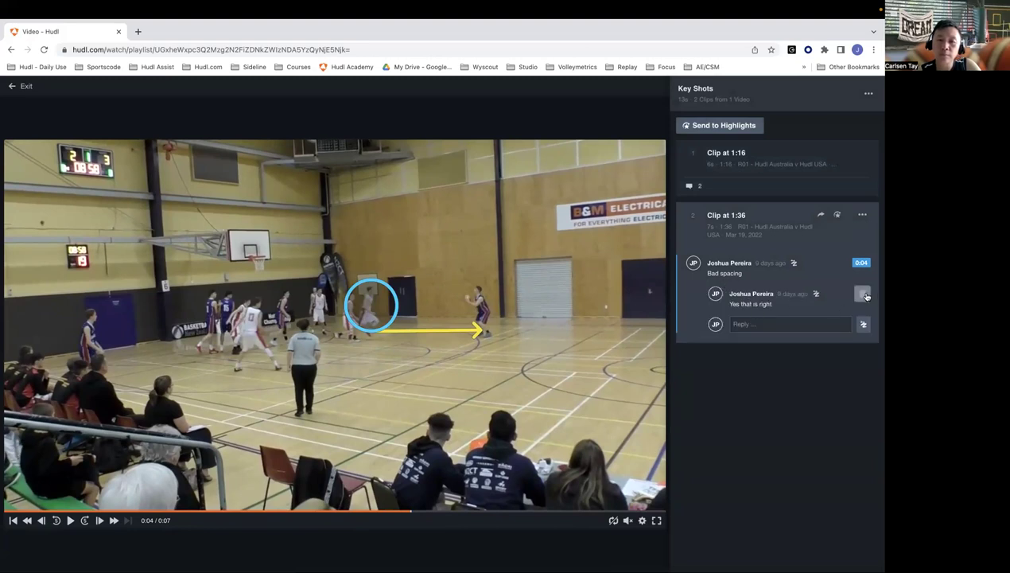
{"action": "left_click", "coordinate": [863, 295]}
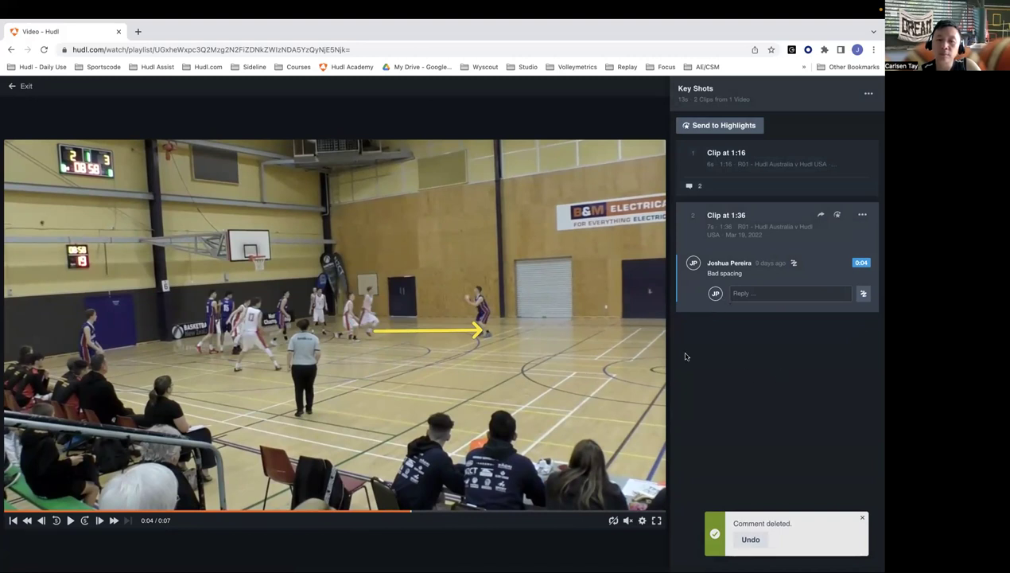
{"action": "left_click", "coordinate": [753, 296]}
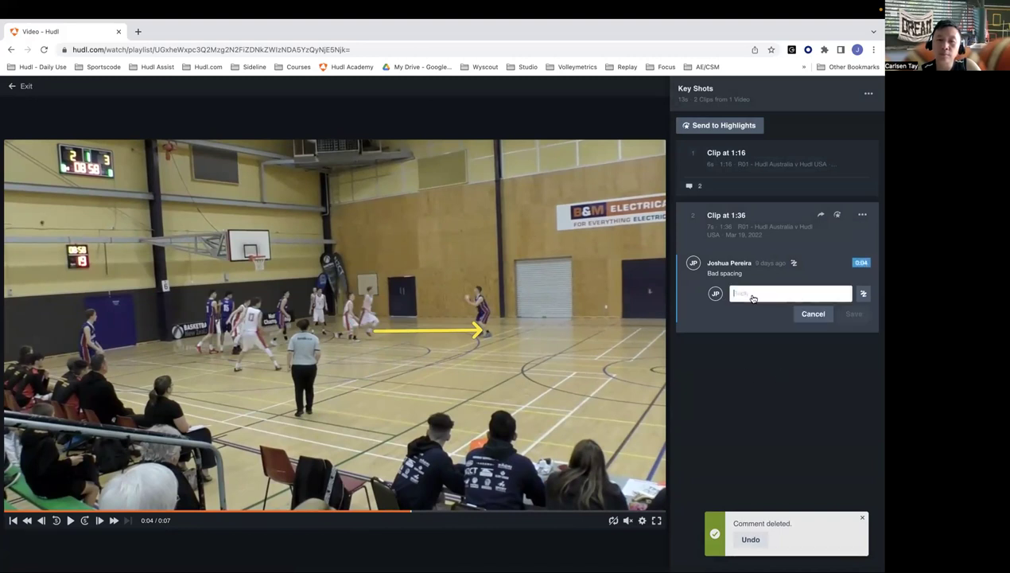
{"action": "type", "text": "Yes that is right"}
{"action": "left_click", "coordinate": [854, 314]}
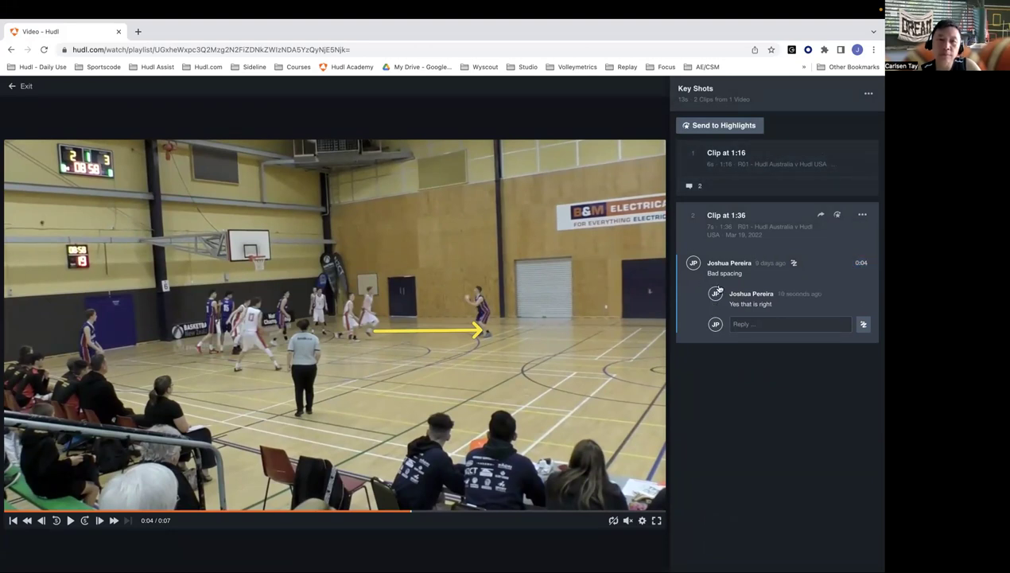
Step: Open the March 2022 R01 - Hudl Australia v Hudl USA game and play it from 8:19
{"action": "left_click", "coordinate": [13, 87]}
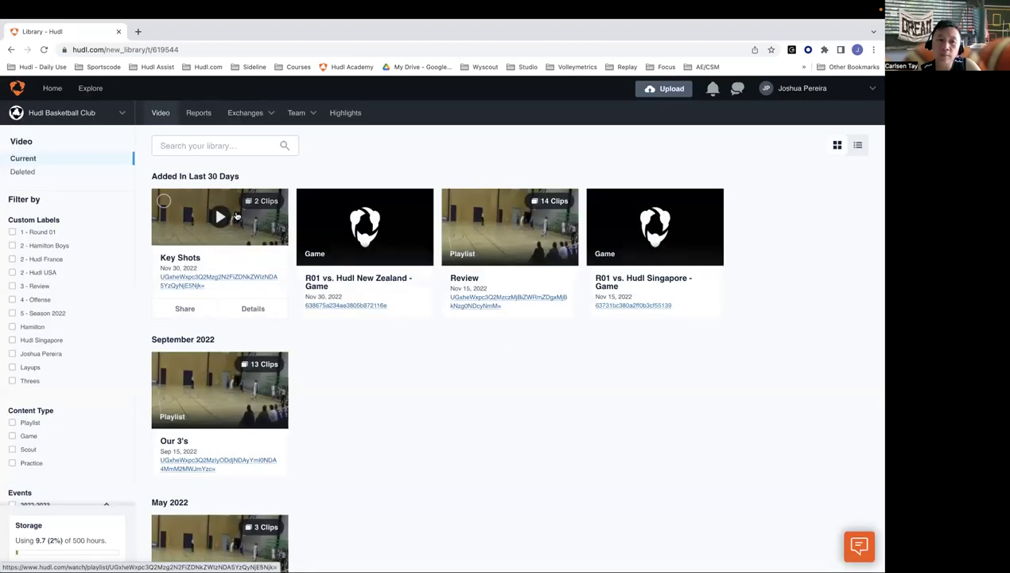
{"action": "scroll", "coordinate": [384, 358], "scroll_direction": "down", "scroll_amount": 2}
{"action": "scroll", "coordinate": [384, 357], "scroll_direction": "down", "scroll_amount": 10}
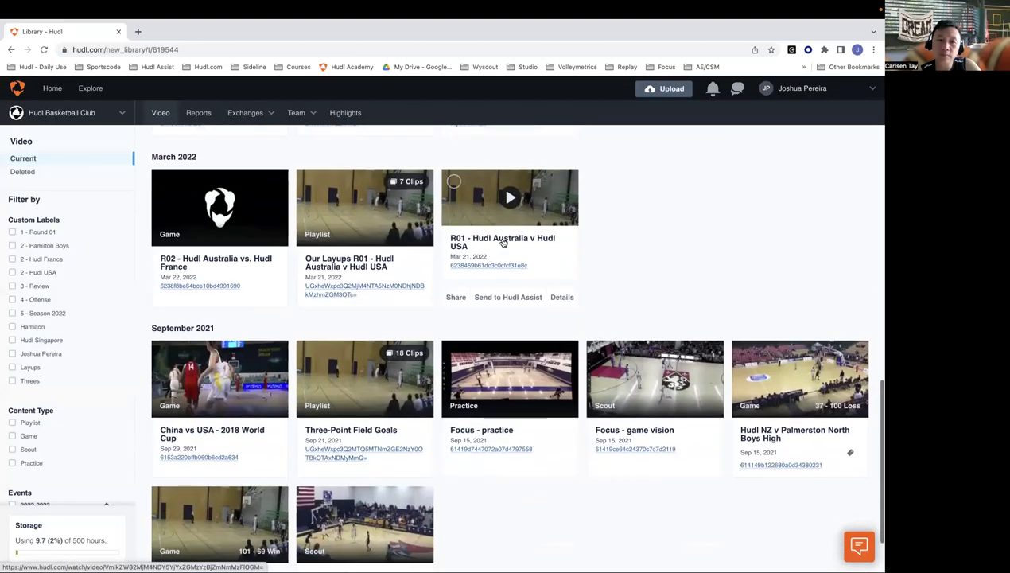
{"action": "left_click", "coordinate": [503, 242]}
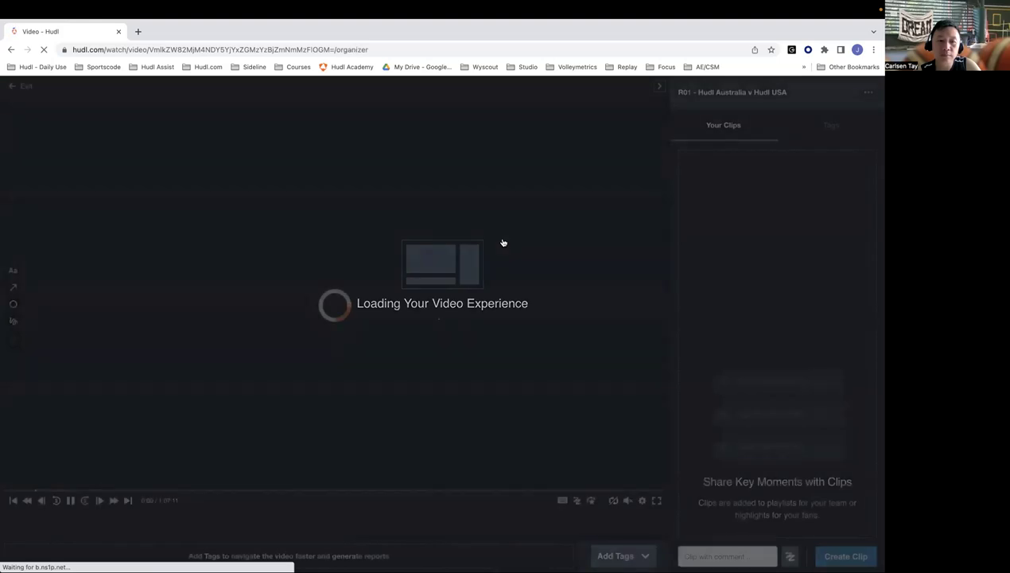
{"action": "left_click", "coordinate": [69, 499]}
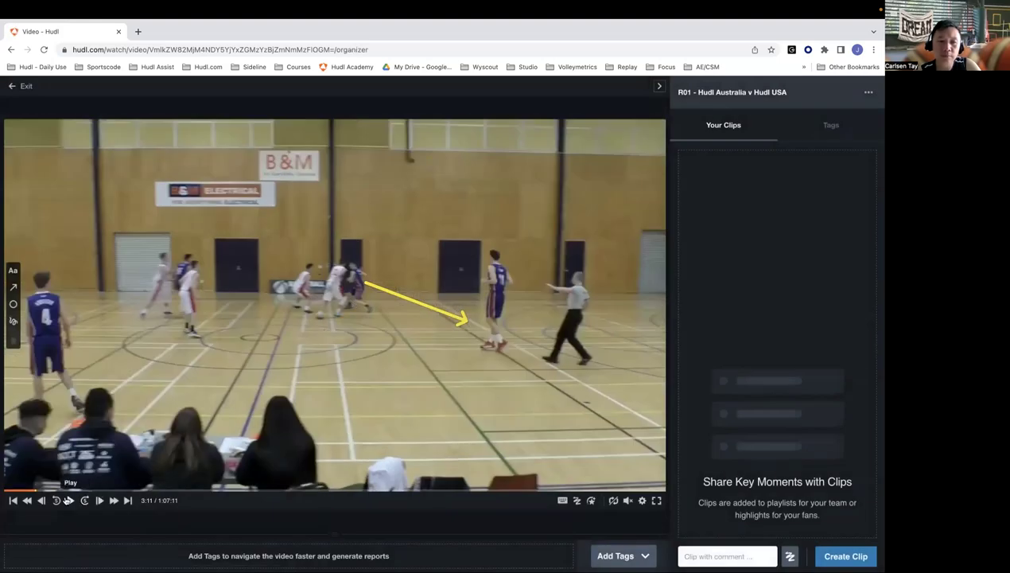
{"action": "left_click", "coordinate": [70, 500]}
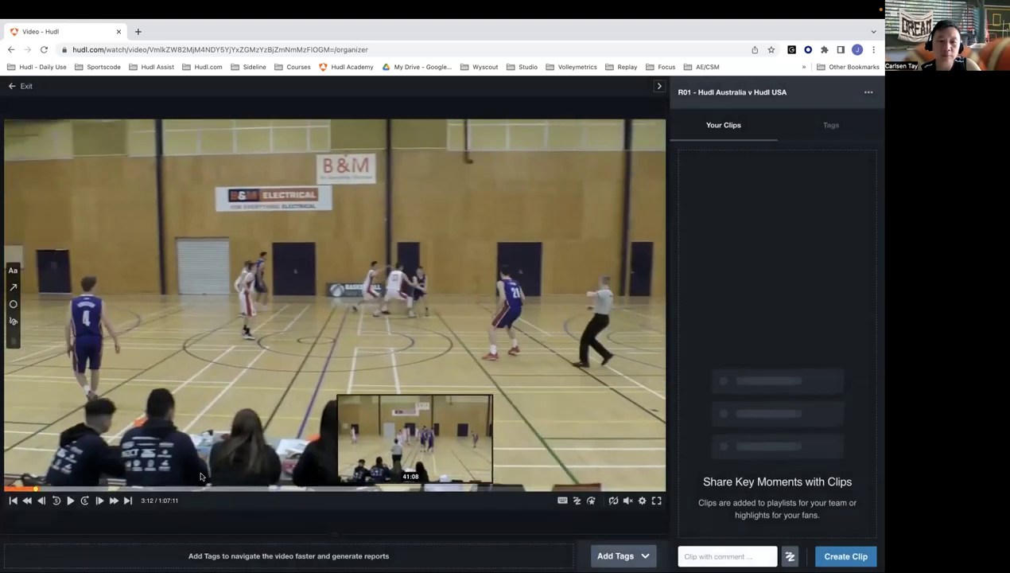
{"action": "left_click", "coordinate": [105, 487]}
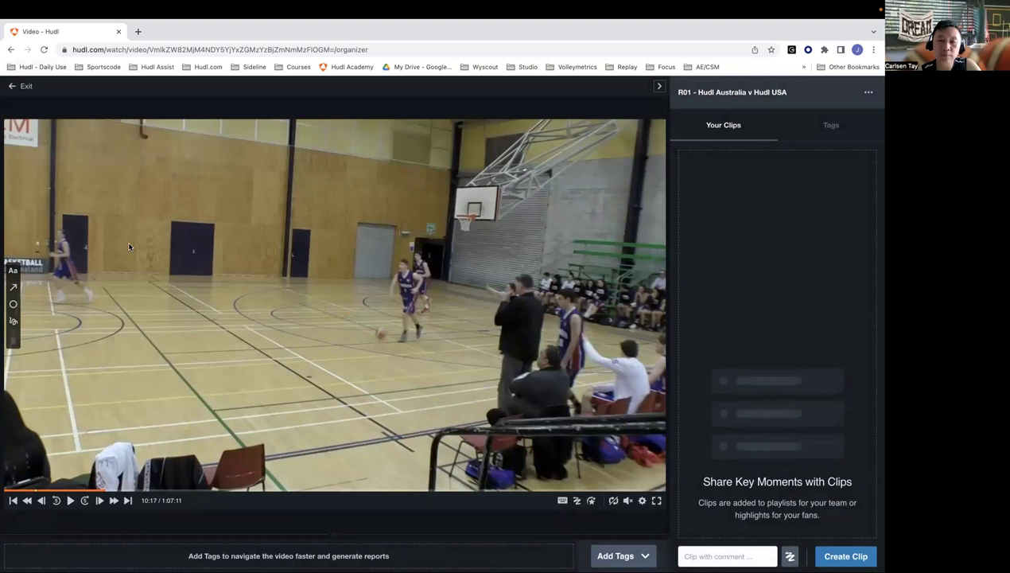
{"action": "left_click", "coordinate": [85, 488]}
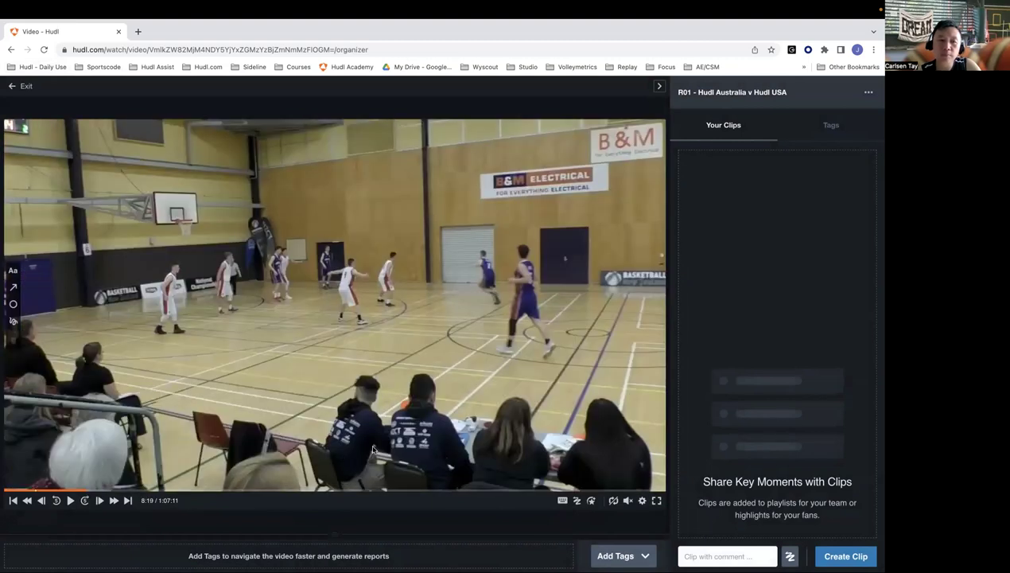
{"action": "left_click", "coordinate": [70, 501]}
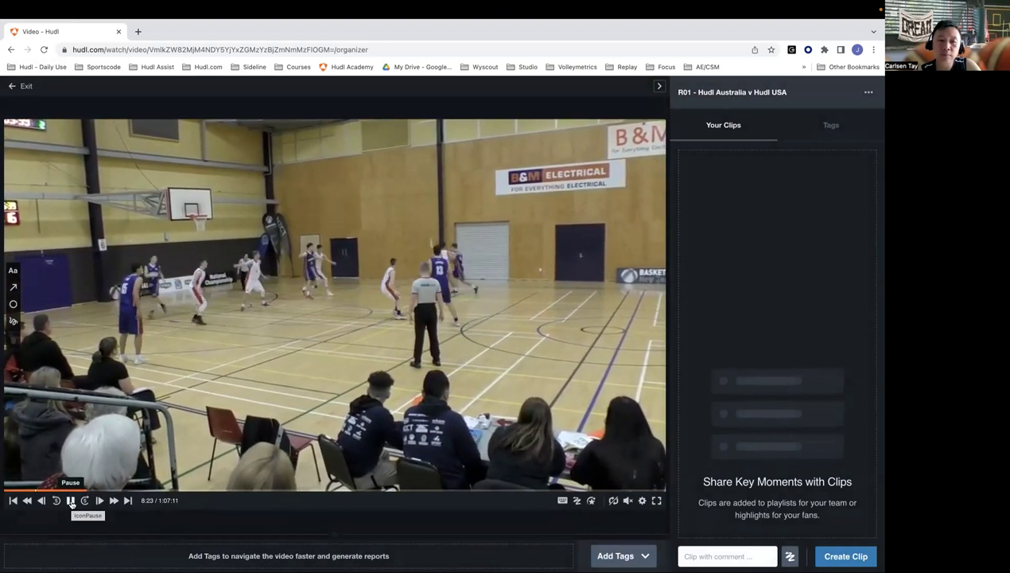
Step: Create a clip at 8:19 and extend the end of its range slightly
{"action": "left_click", "coordinate": [71, 501]}
{"action": "mouse_move", "coordinate": [744, 225]}
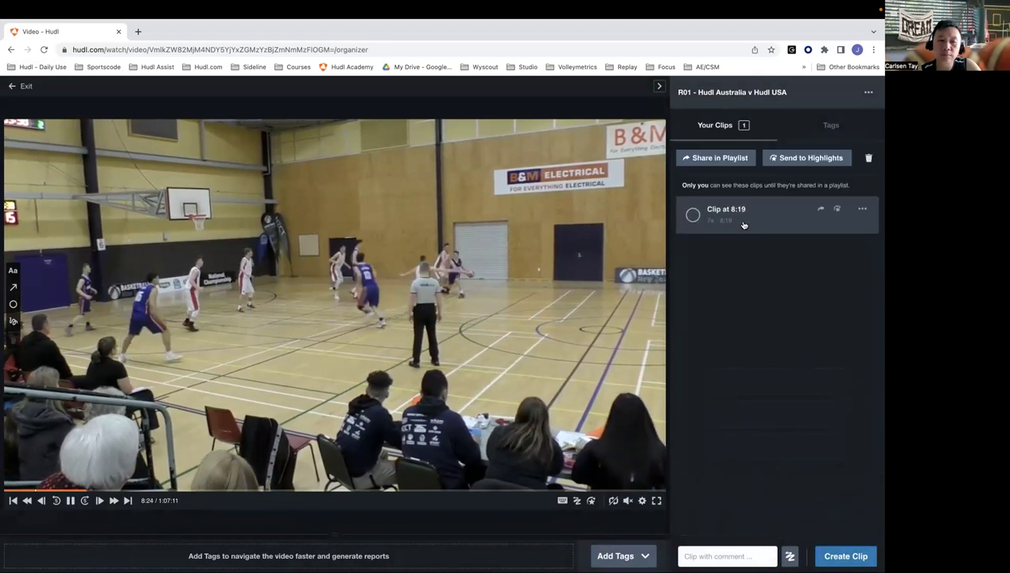
{"action": "left_click", "coordinate": [772, 217]}
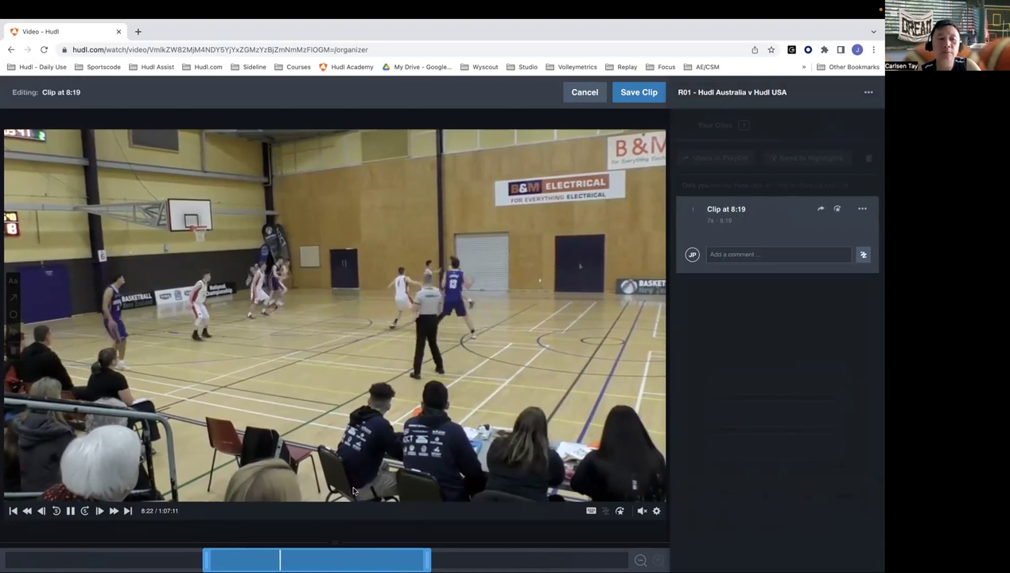
{"action": "mouse_move", "coordinate": [431, 558]}
{"action": "left_mouse_down"}
{"action": "mouse_move", "coordinate": [460, 557]}
{"action": "mouse_move", "coordinate": [438, 558]}
{"action": "left_mouse_up"}
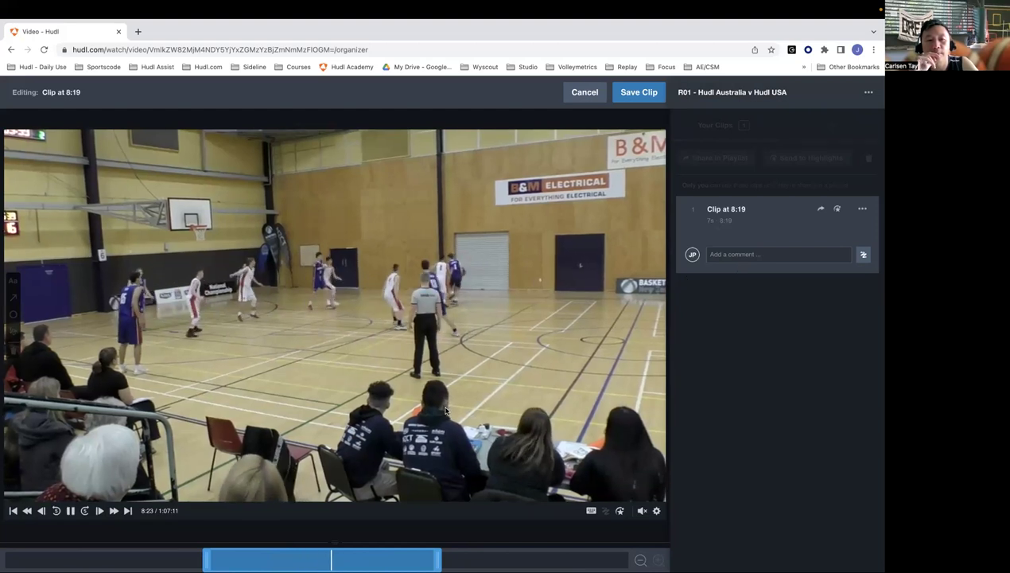
Step: Attach the comment 'Nice move' to the clip, save it, and resume playback
{"action": "left_click", "coordinate": [748, 255]}
{"action": "type", "text": "Nice move"}
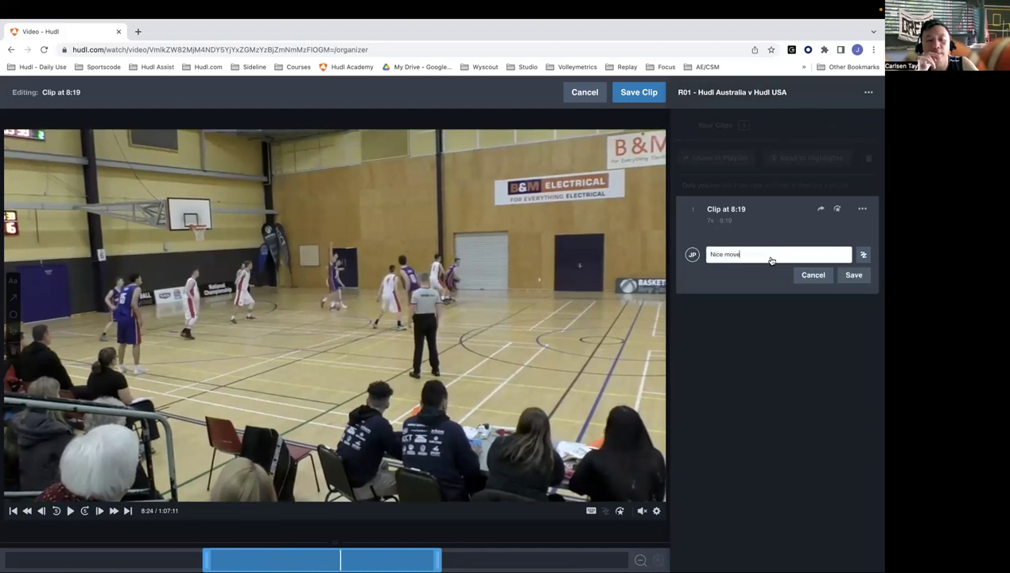
{"action": "left_click", "coordinate": [853, 275]}
{"action": "left_click", "coordinate": [632, 93]}
{"action": "key", "text": "space"}
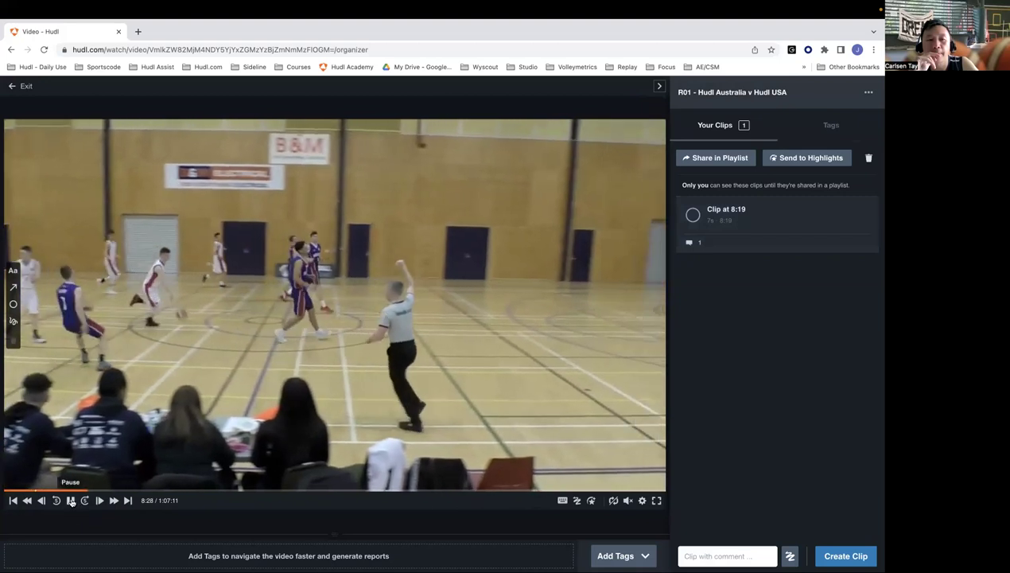
Step: Create clips at 39:46, 55:50 and 1:02:55, then start adding all four clips to a playlist
{"action": "left_click", "coordinate": [71, 500]}
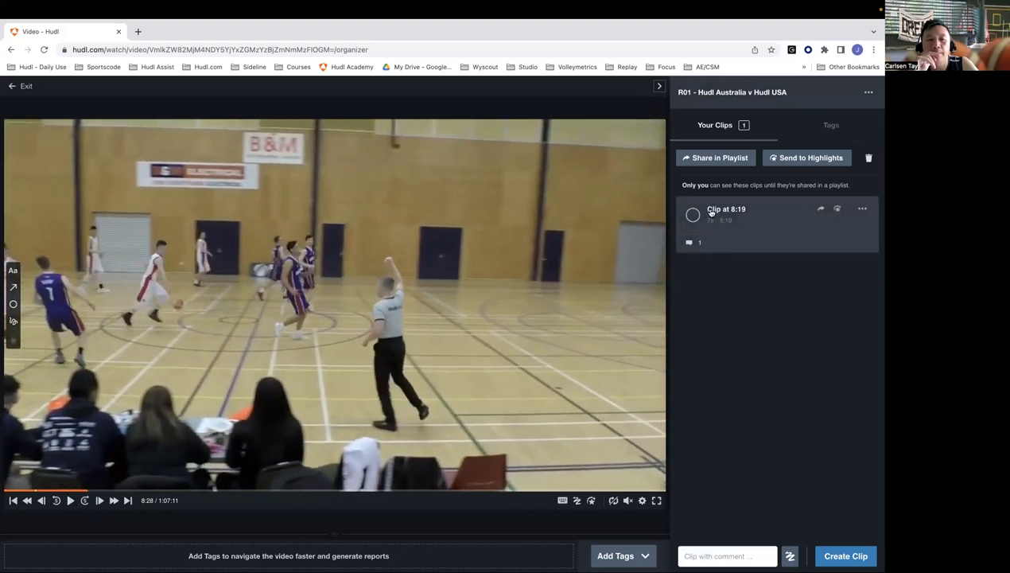
{"action": "left_click", "coordinate": [396, 490]}
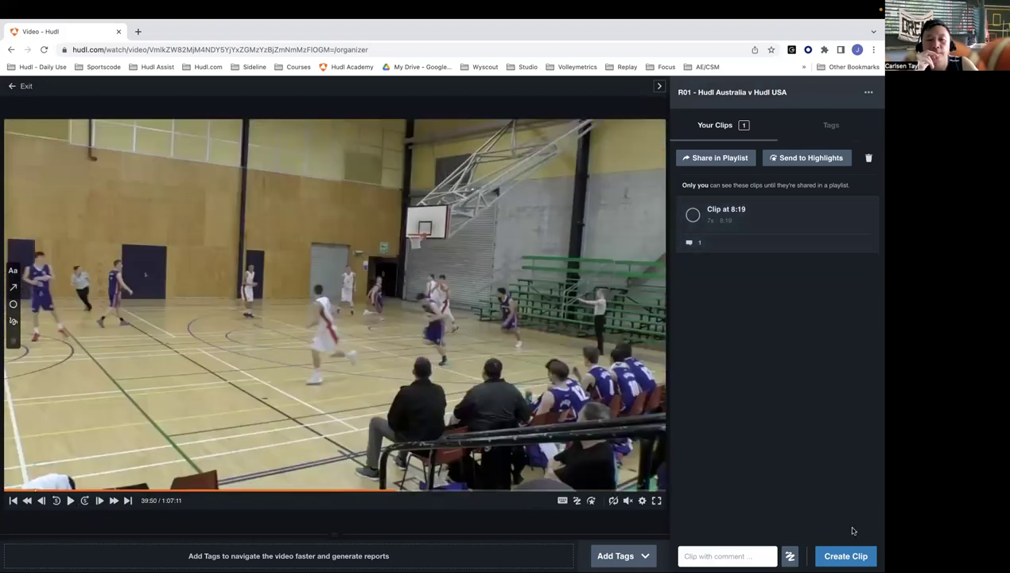
{"action": "left_click", "coordinate": [846, 555]}
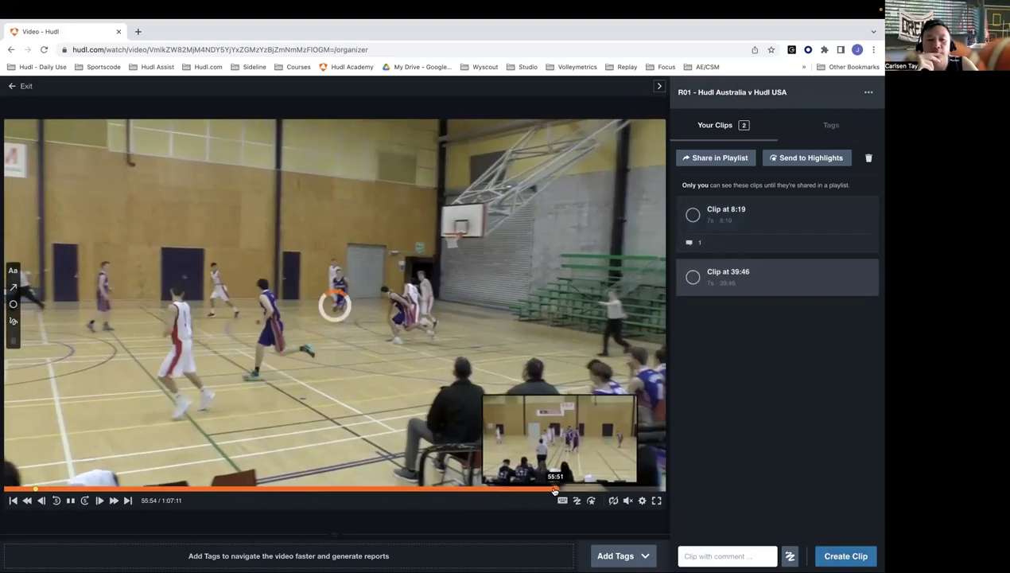
{"action": "left_click", "coordinate": [554, 490]}
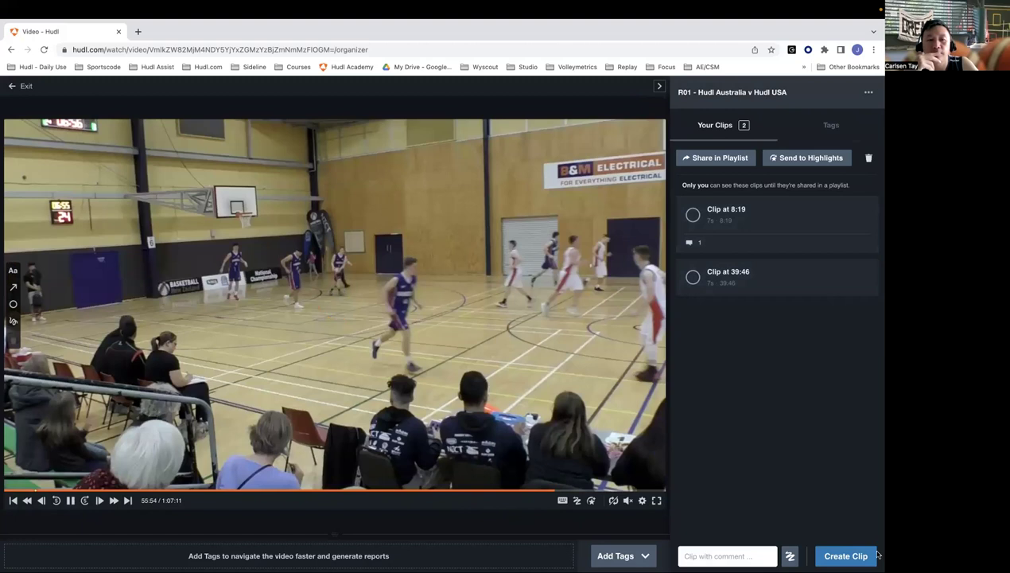
{"action": "key", "text": "Return"}
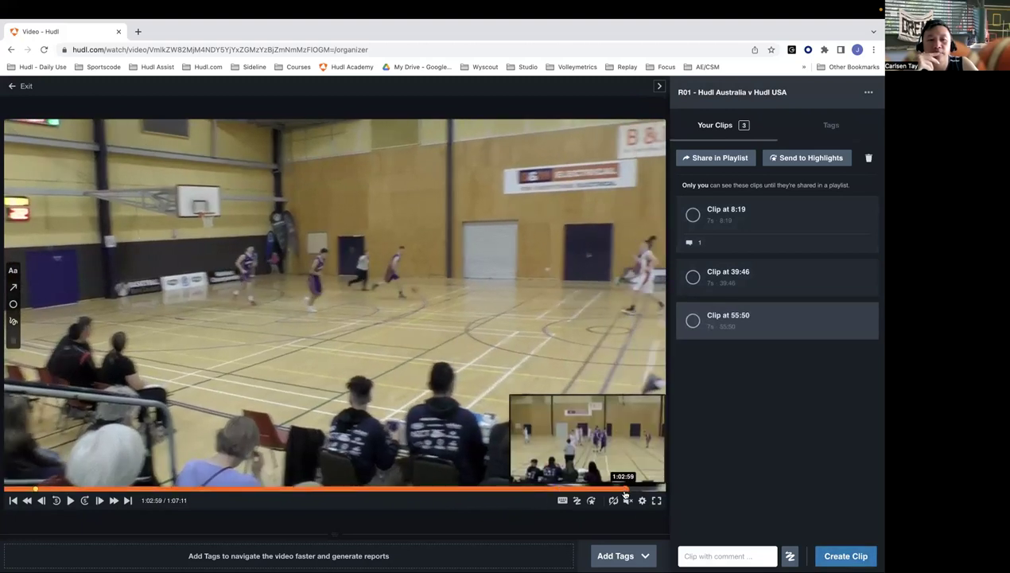
{"action": "left_click", "coordinate": [625, 490]}
{"action": "left_click", "coordinate": [846, 555]}
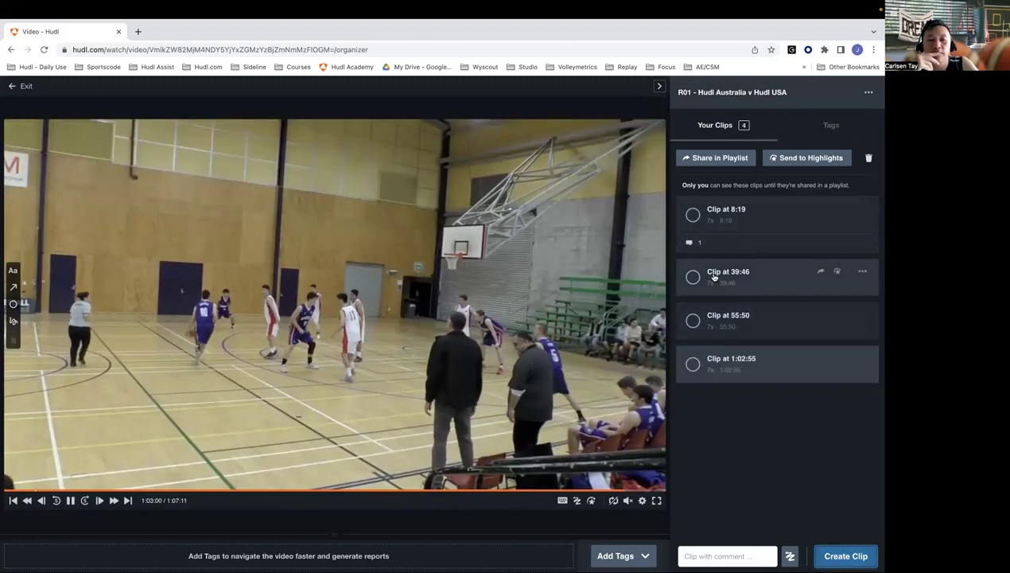
{"action": "left_click", "coordinate": [718, 158]}
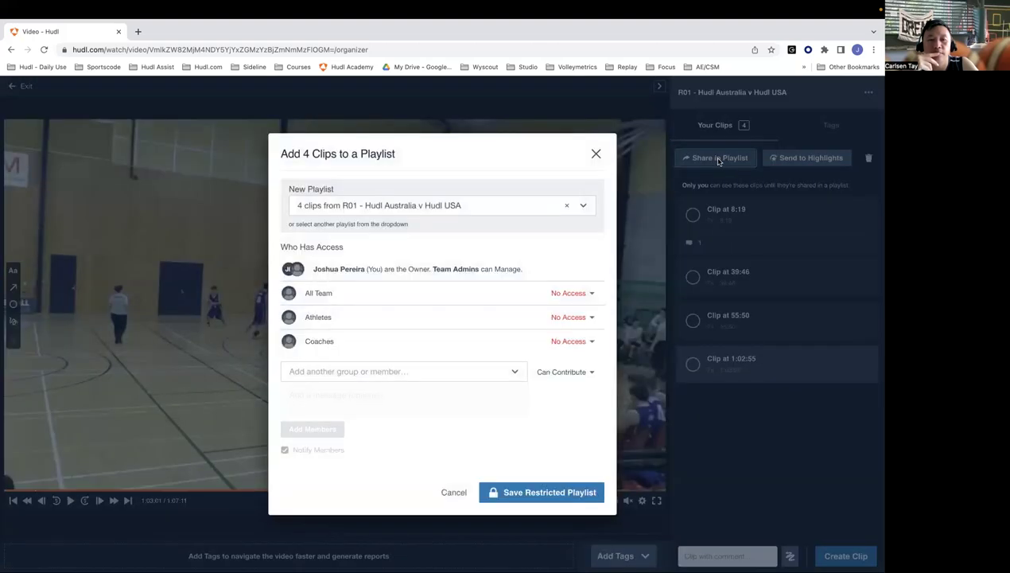
Step: Replace the suggested name with 'Review Session v Team B' and create the new playlist
{"action": "left_click", "coordinate": [565, 207]}
{"action": "type", "text": "Re"}
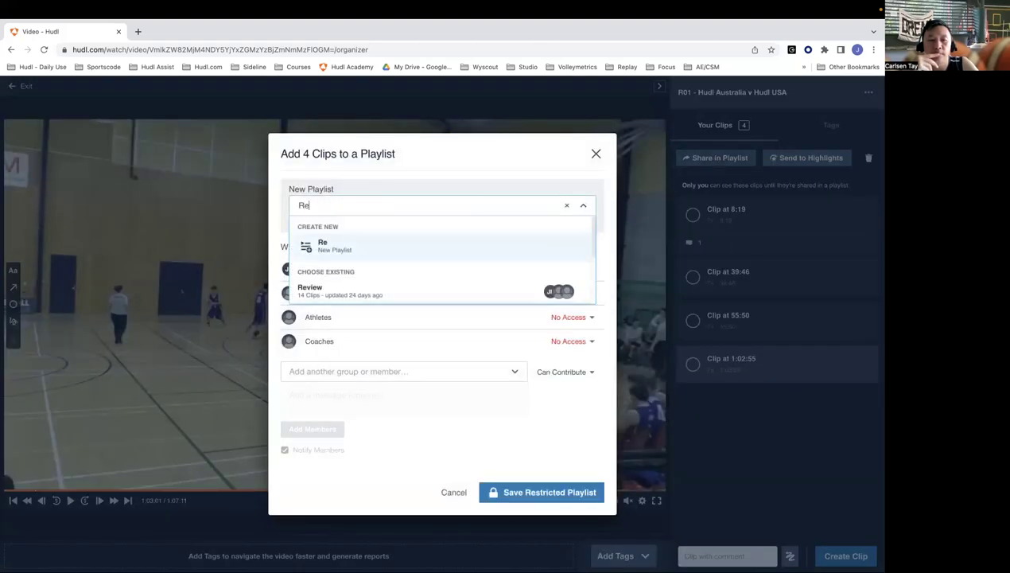
{"action": "type", "text": "view Session v Team,"}
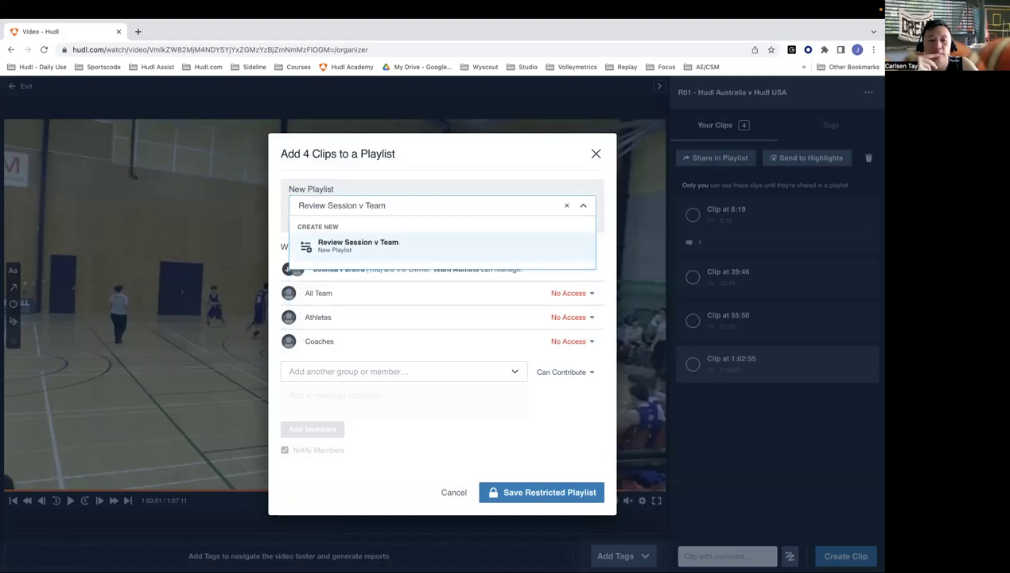
{"action": "left_click", "coordinate": [521, 242]}
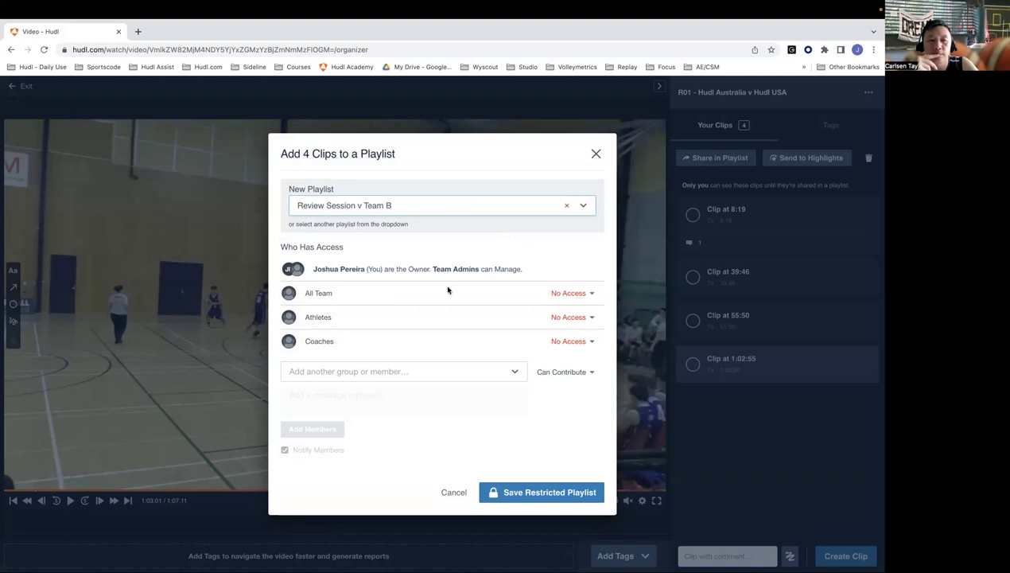
{"action": "left_click_drag", "start_coordinate": [432, 269], "coordinate": [518, 266]}
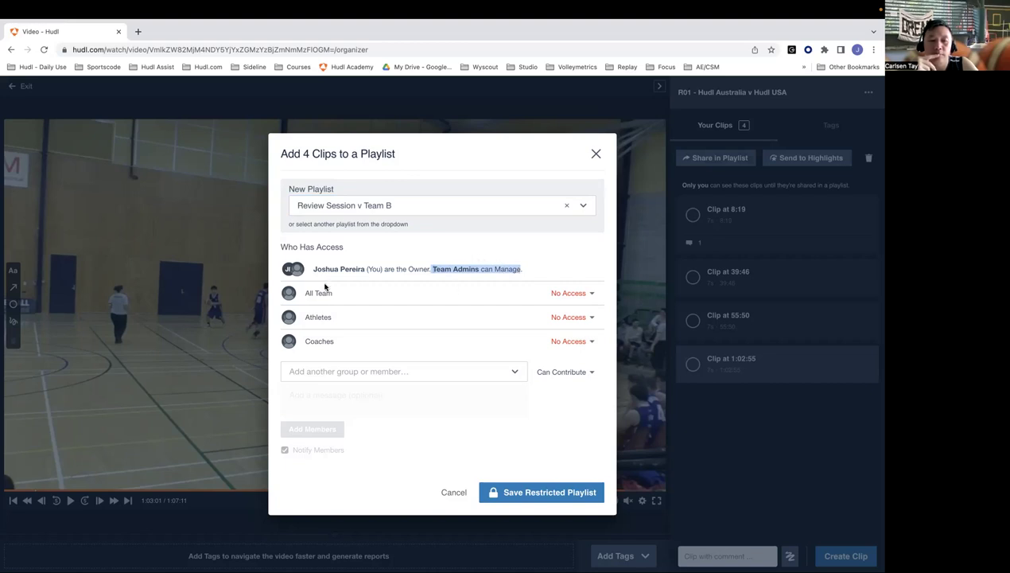
Step: Switch All Team access to Can Contribute, then back to No Access
{"action": "left_click", "coordinate": [581, 293]}
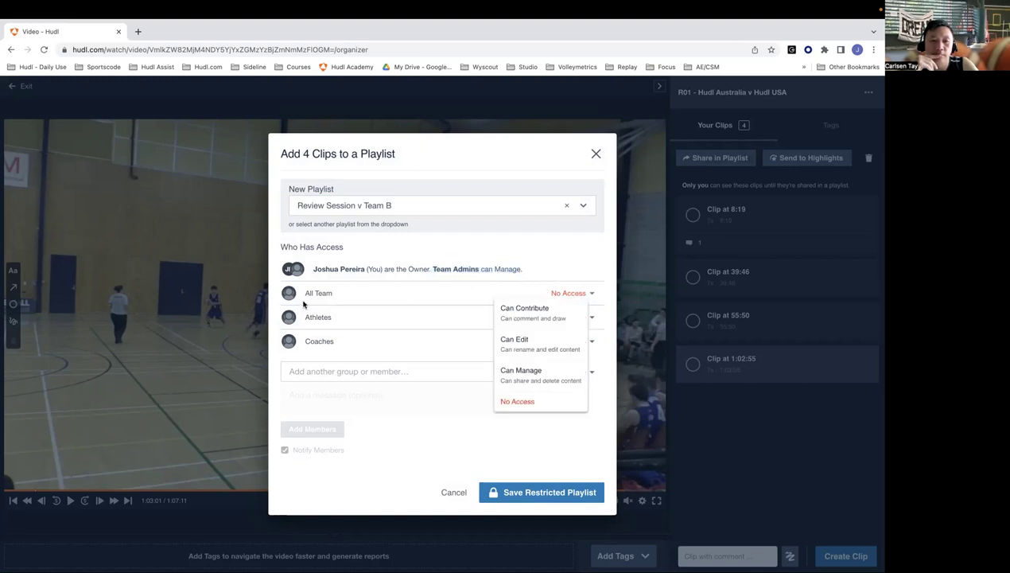
{"action": "left_click", "coordinate": [535, 312]}
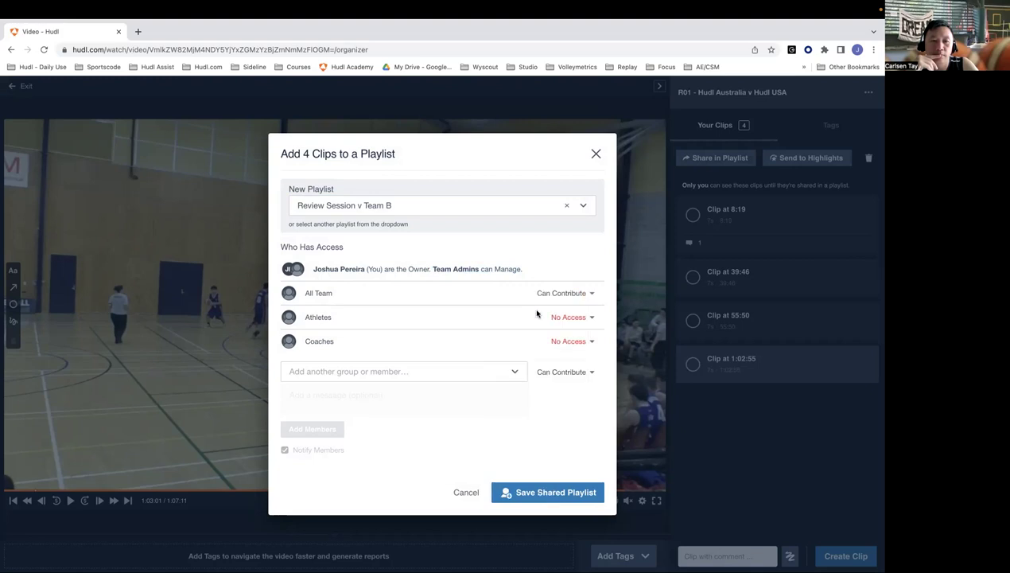
{"action": "left_click", "coordinate": [590, 297]}
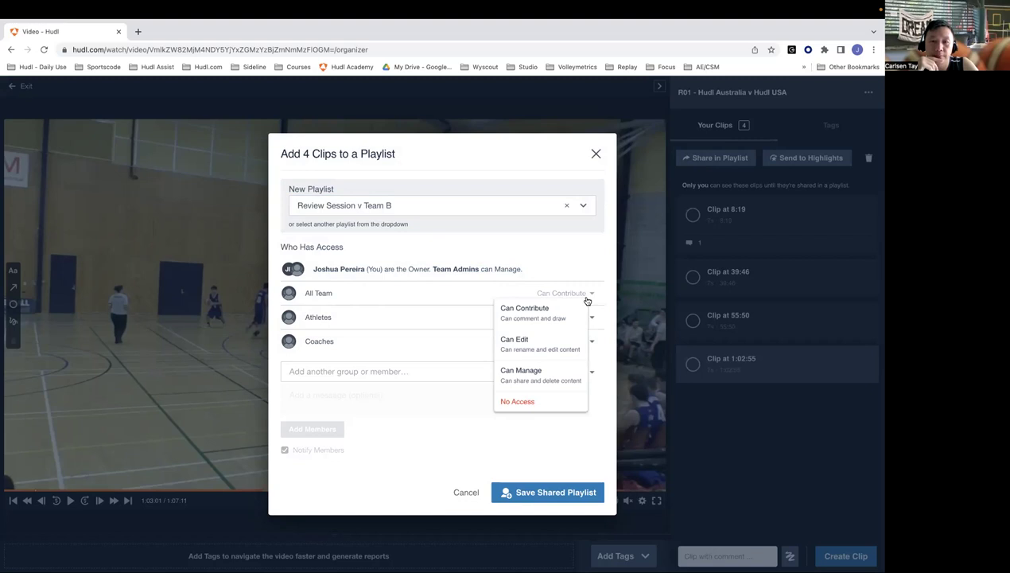
{"action": "left_click", "coordinate": [553, 401]}
Step: Switch Coaches to Can Contribute and back to No Access, then list groups and members to share with
{"action": "left_click", "coordinate": [571, 341]}
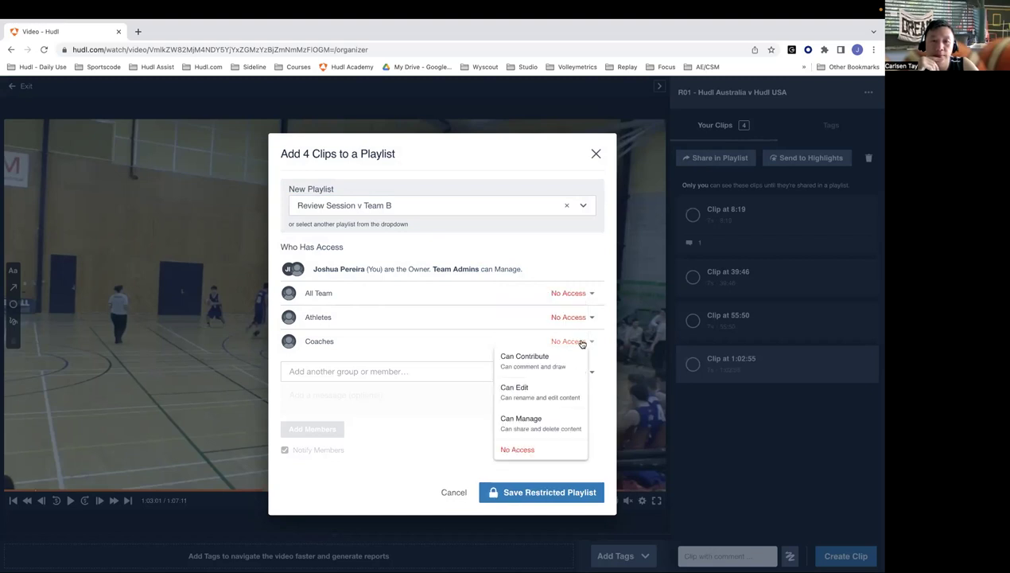
{"action": "left_click", "coordinate": [565, 371]}
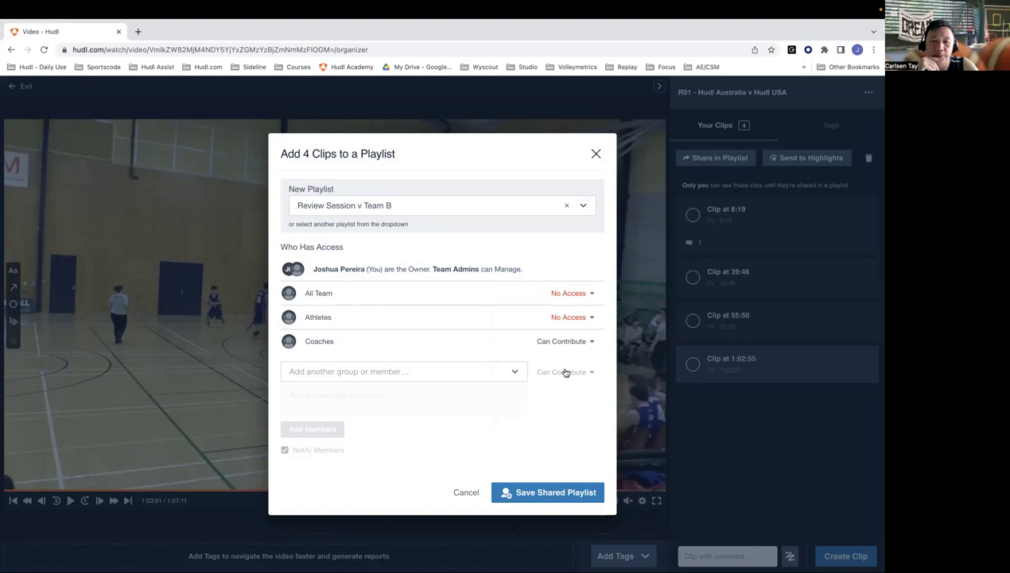
{"action": "left_click", "coordinate": [563, 342]}
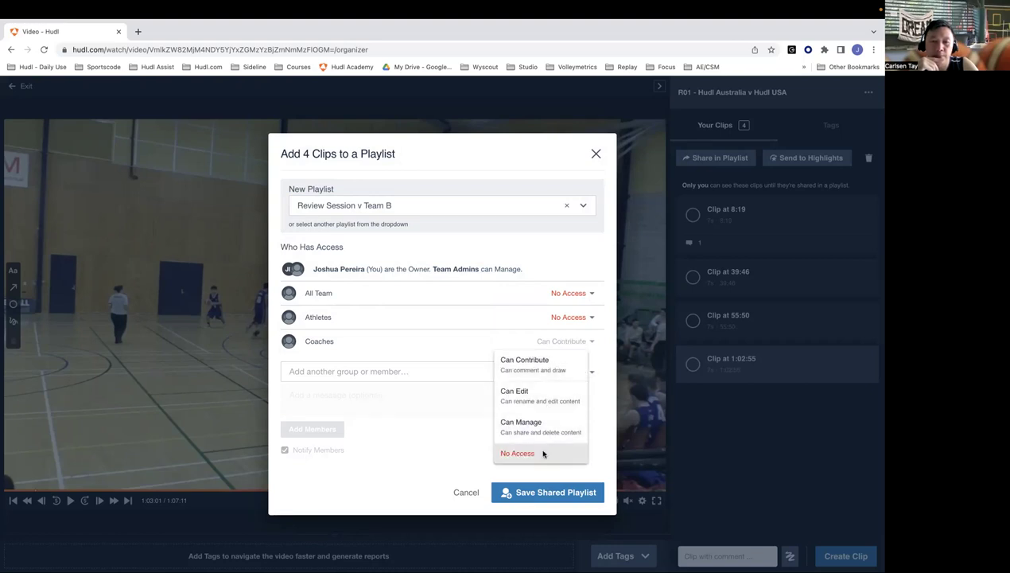
{"action": "left_click", "coordinate": [517, 453]}
{"action": "left_click", "coordinate": [513, 371]}
{"action": "scroll", "coordinate": [443, 494], "scroll_direction": "down", "scroll_amount": 1}
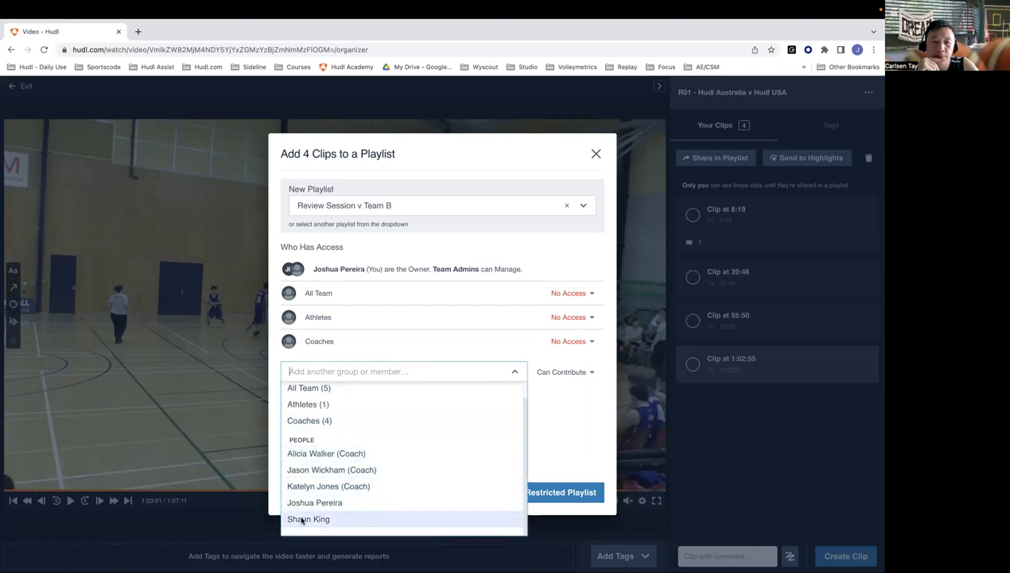
{"action": "left_click", "coordinate": [328, 519]}
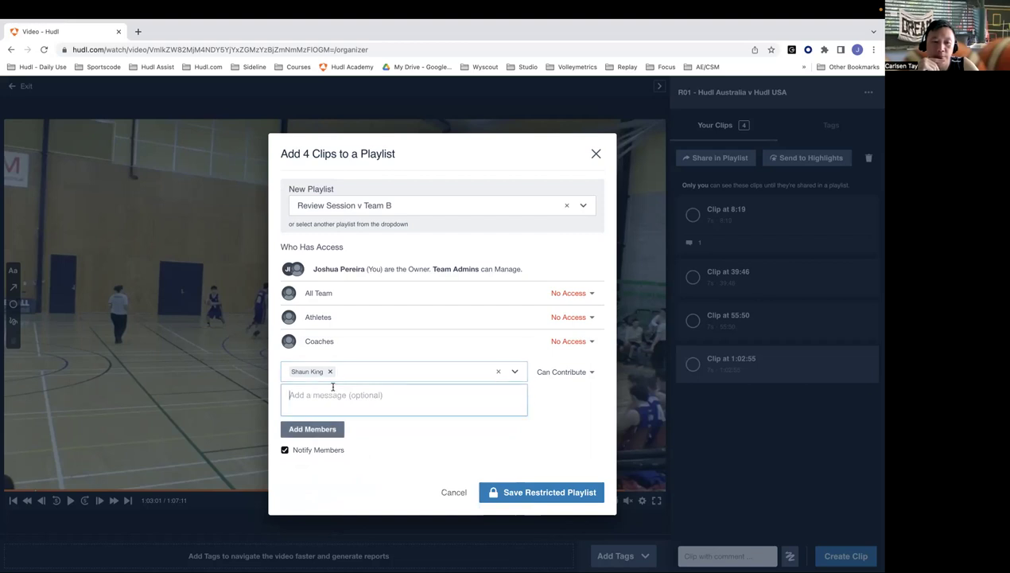
{"action": "type", "text": "Hey Shaun - Pleas"}
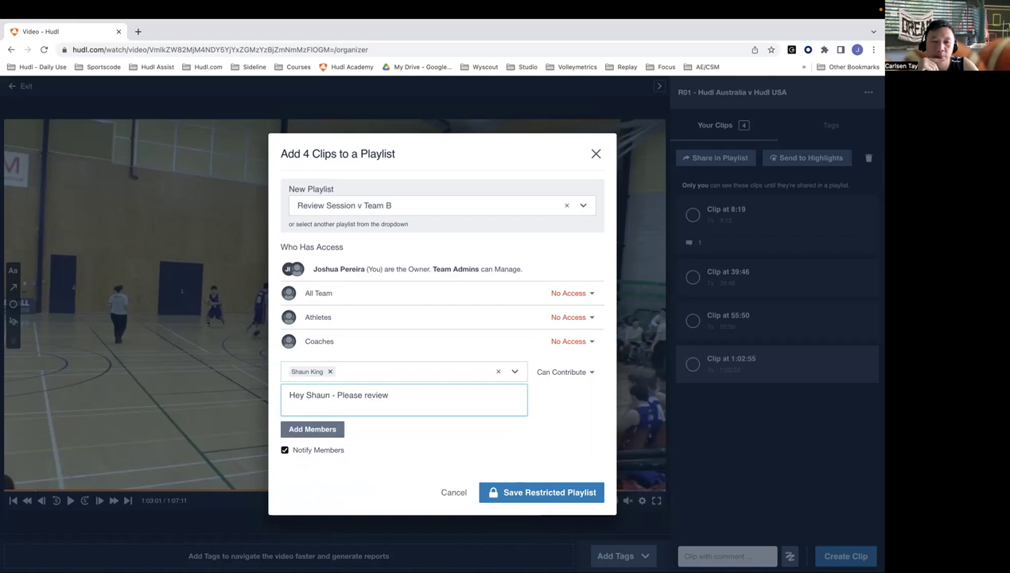
{"action": "type", "text": "e review"}
{"action": "key", "text": "Return"}
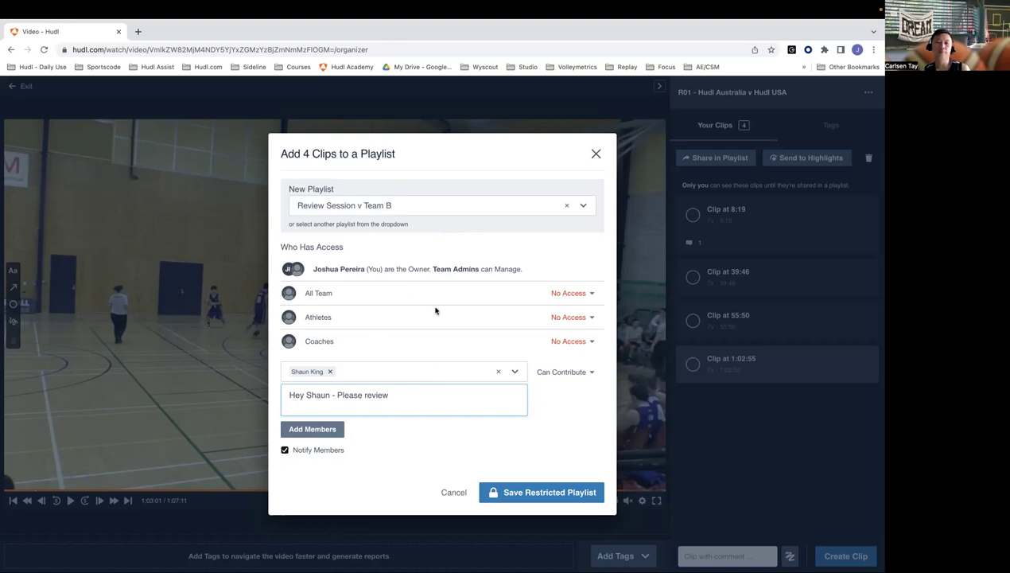
{"action": "left_click_drag", "start_coordinate": [394, 393], "coordinate": [241, 394]}
{"action": "key", "text": "BackSpace"}
{"action": "left_click", "coordinate": [330, 372]}
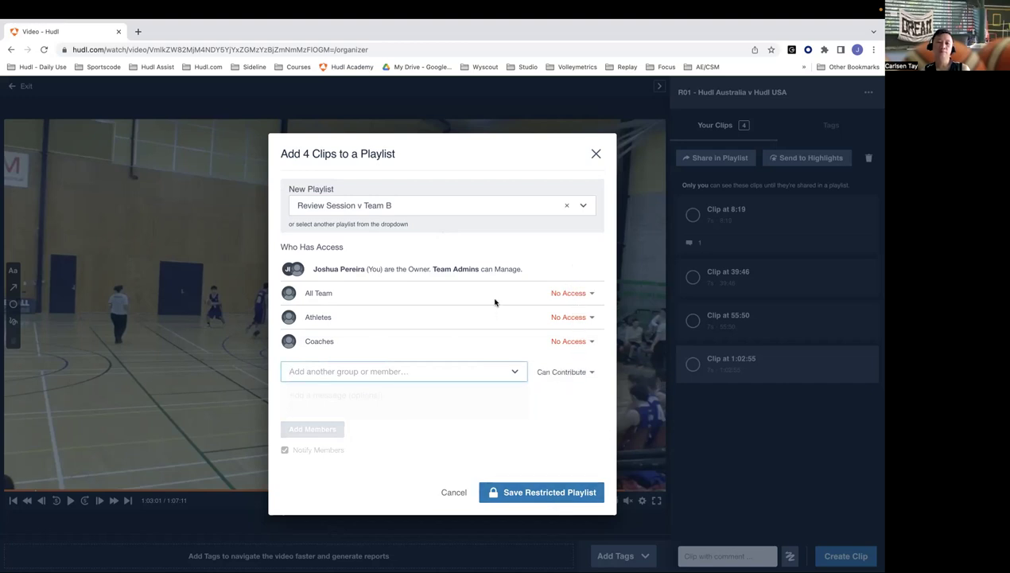
Step: Toggle All Team to Can Contribute and back to No Access, then save the restricted playlist
{"action": "left_click", "coordinate": [565, 293]}
{"action": "left_click", "coordinate": [558, 318]}
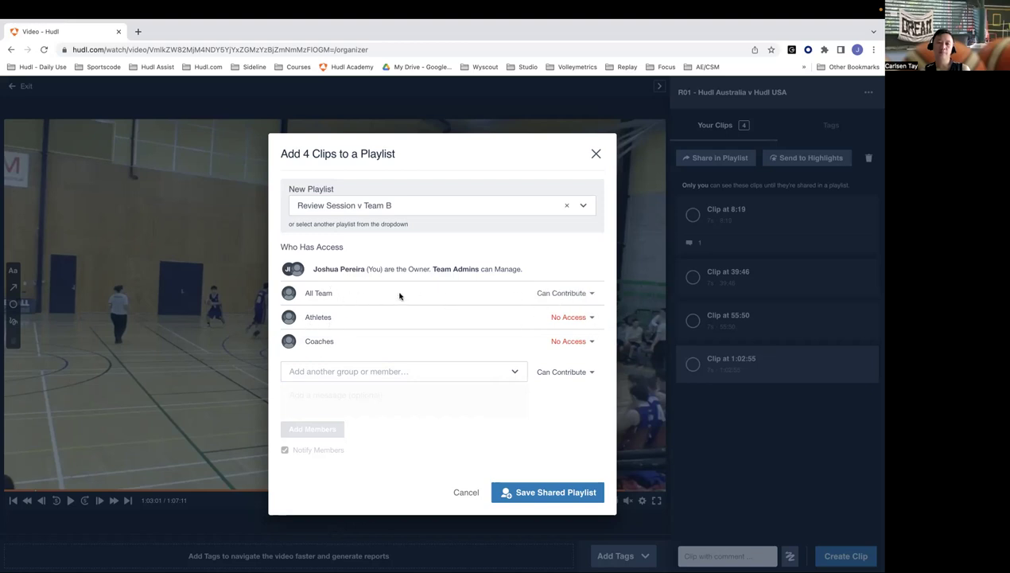
{"action": "left_click", "coordinate": [570, 293]}
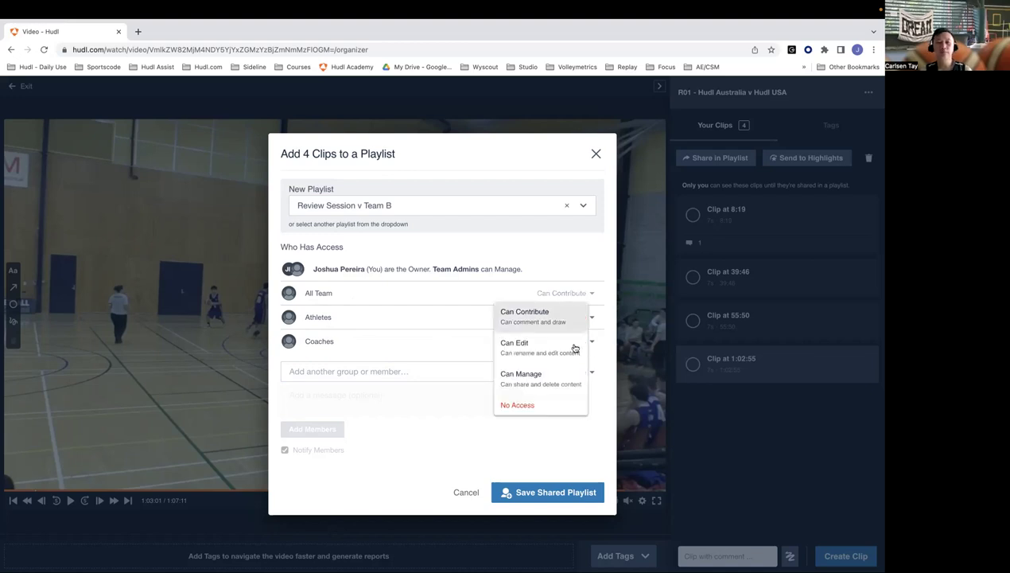
{"action": "left_click", "coordinate": [547, 405]}
{"action": "left_click", "coordinate": [532, 490]}
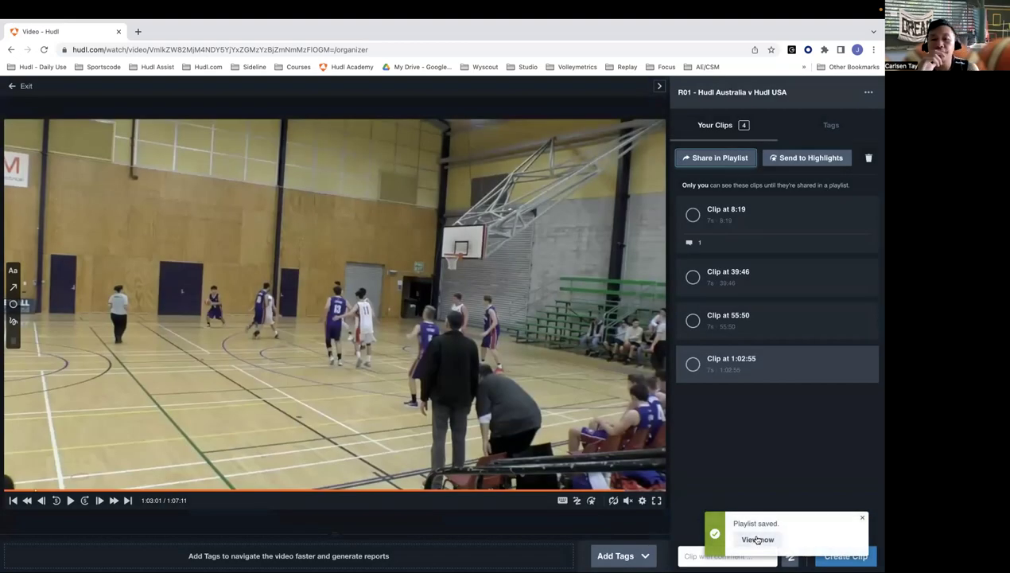
Step: View the saved playlist, close its tab, and exit to the video library
{"action": "left_click", "coordinate": [757, 539]}
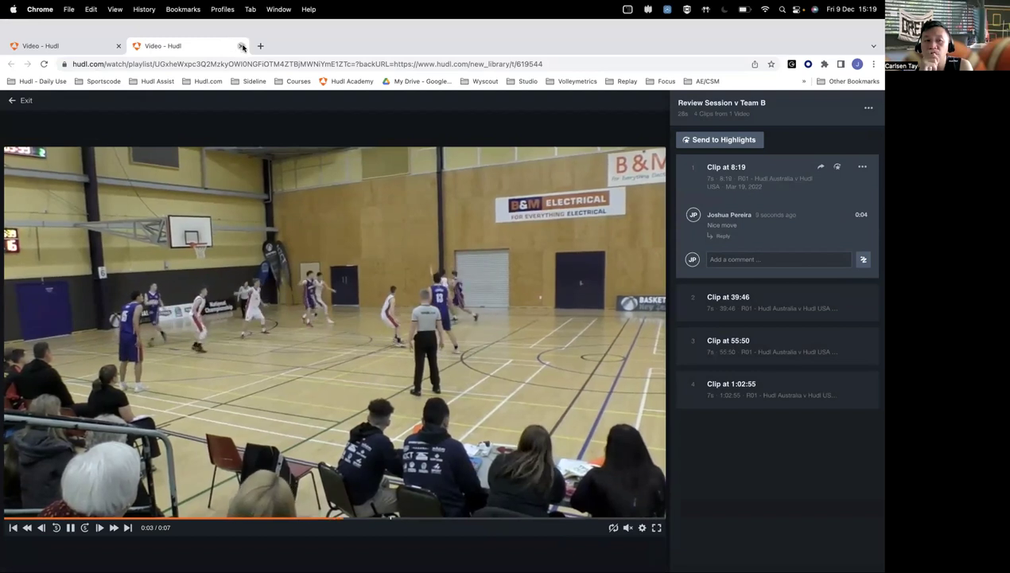
{"action": "key", "text": "super+w"}
{"action": "left_click", "coordinate": [14, 87]}
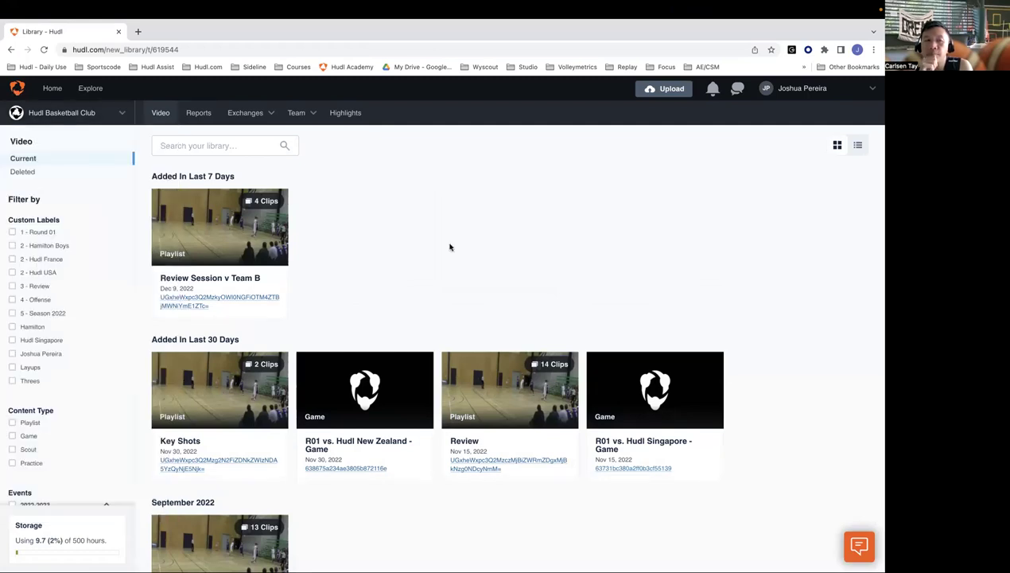
Step: Switch to the Raffles A Div Girls team and filter its library to the vs Yishun Town Secondary event
{"action": "left_click", "coordinate": [79, 112]}
{"action": "scroll", "coordinate": [109, 362], "scroll_direction": "down", "scroll_amount": 5}
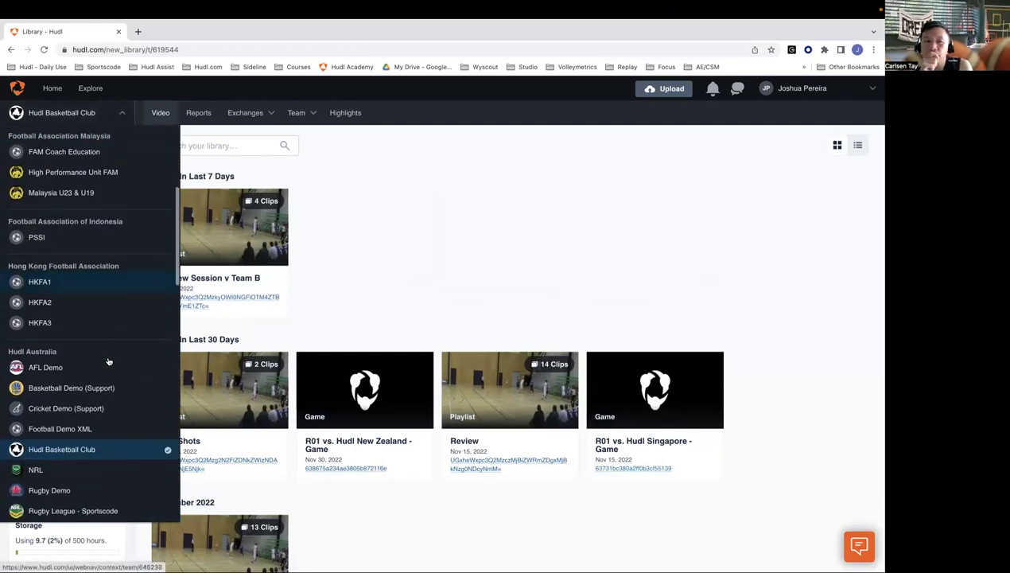
{"action": "scroll", "coordinate": [110, 342], "scroll_direction": "down", "scroll_amount": 10}
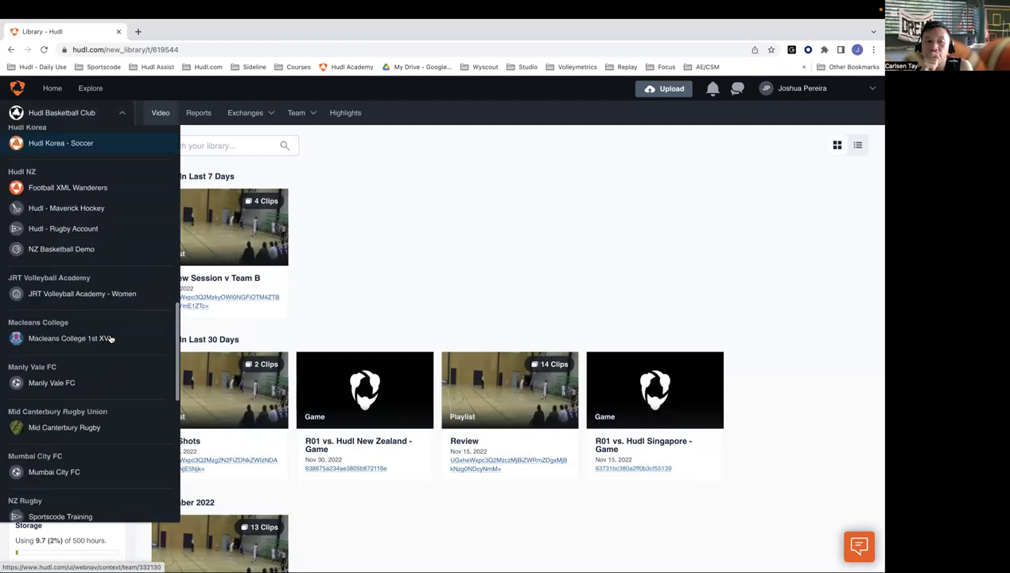
{"action": "scroll", "coordinate": [111, 338], "scroll_direction": "up", "scroll_amount": 2}
{"action": "scroll", "coordinate": [88, 332], "scroll_direction": "down", "scroll_amount": 3}
{"action": "left_click", "coordinate": [74, 329]}
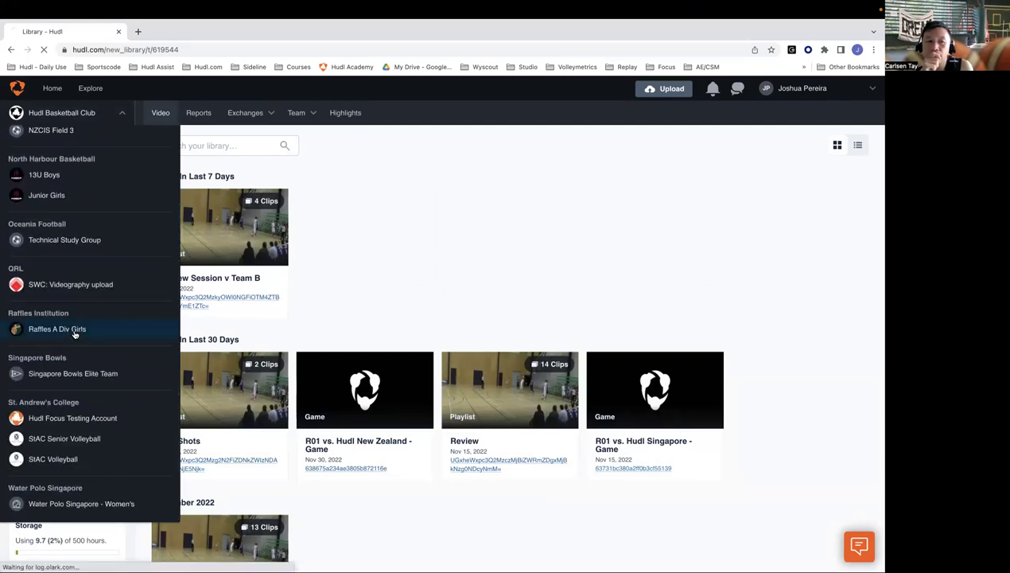
{"action": "scroll", "coordinate": [73, 334], "scroll_direction": "down", "scroll_amount": 5}
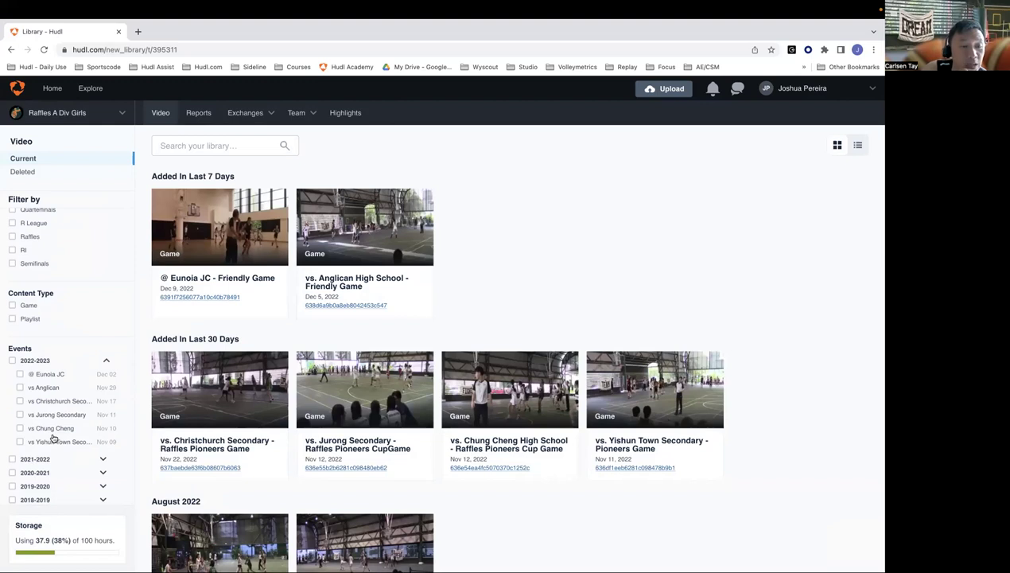
{"action": "left_click", "coordinate": [20, 441]}
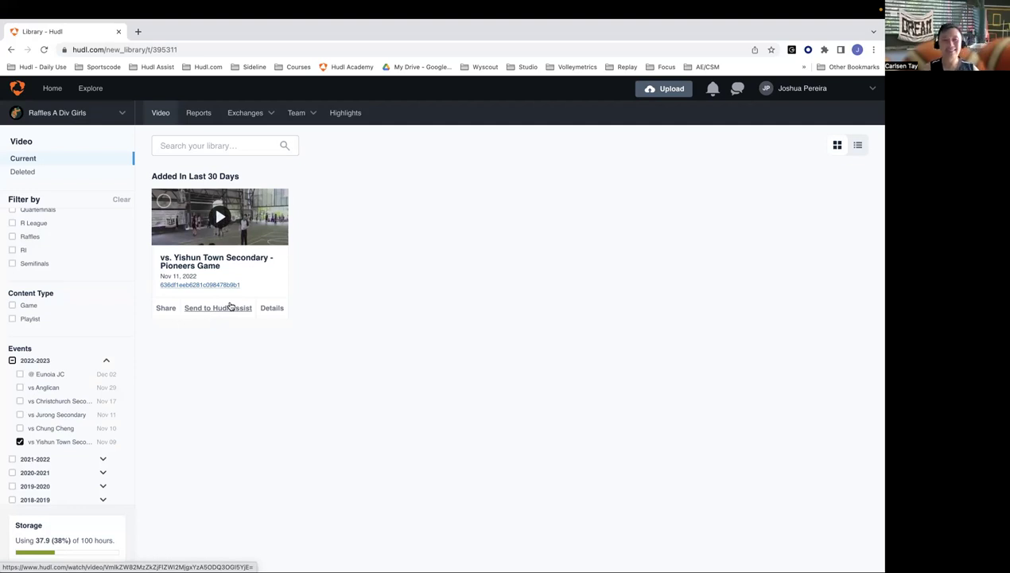
{"action": "left_click", "coordinate": [248, 267]}
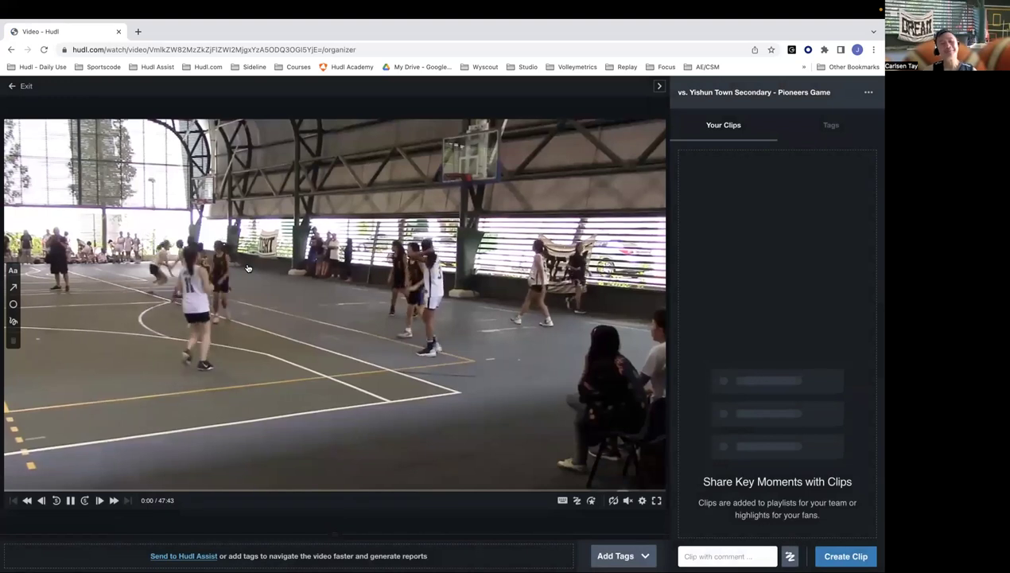
{"action": "left_click", "coordinate": [70, 500]}
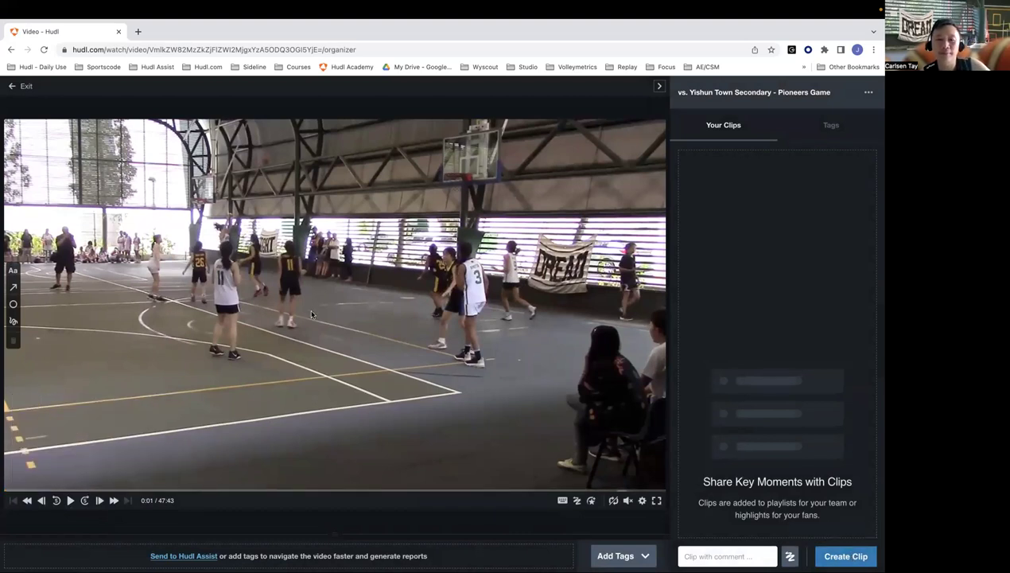
{"action": "left_click", "coordinate": [17, 87]}
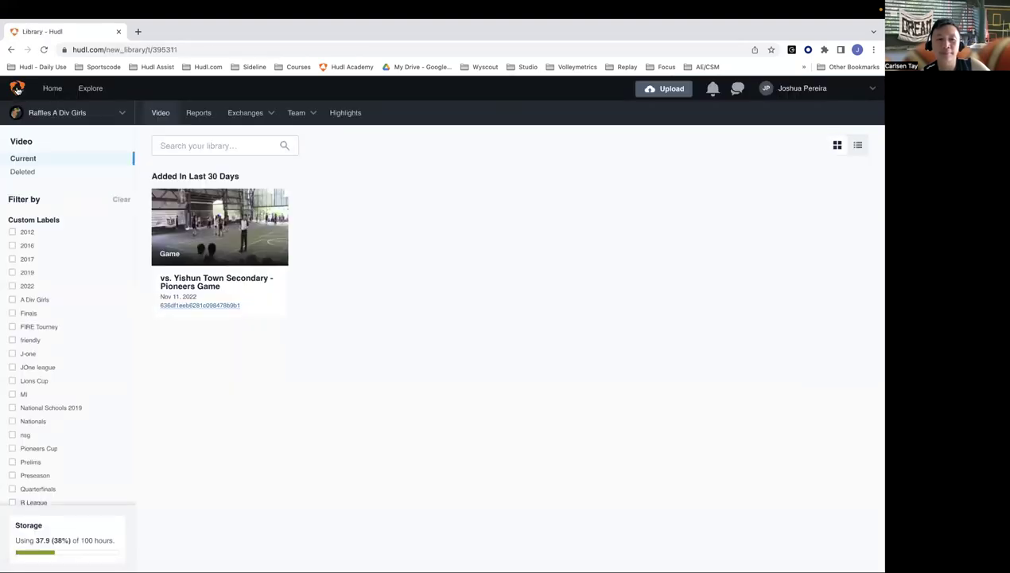
Step: Switch to Hudl Basketball Club and open the R01 vs. Hudl New Zealand - Game video
{"action": "left_click", "coordinate": [48, 112]}
{"action": "scroll", "coordinate": [73, 342], "scroll_direction": "down", "scroll_amount": 5}
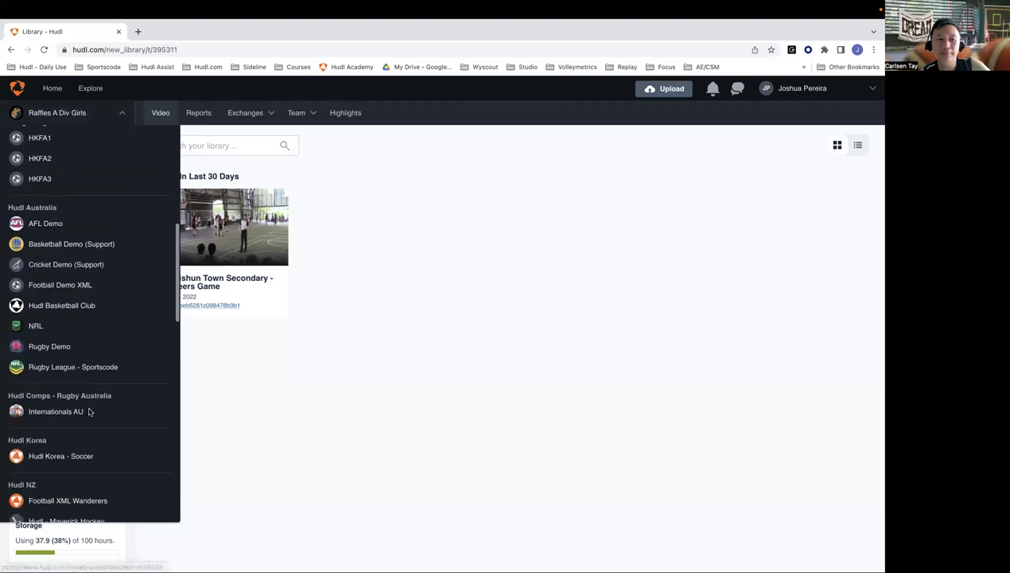
{"action": "left_click", "coordinate": [73, 341]}
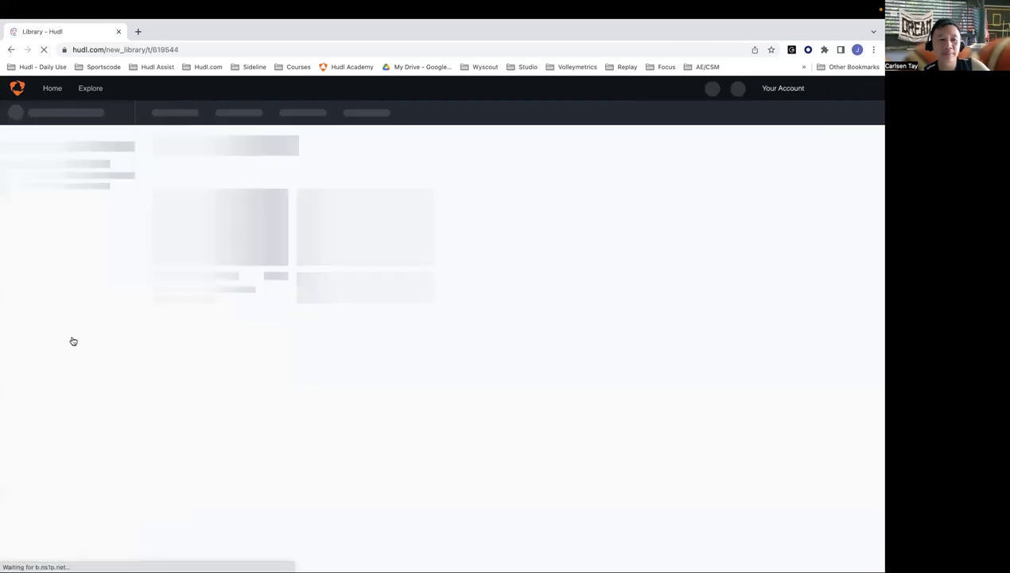
{"action": "mouse_move", "coordinate": [202, 313]}
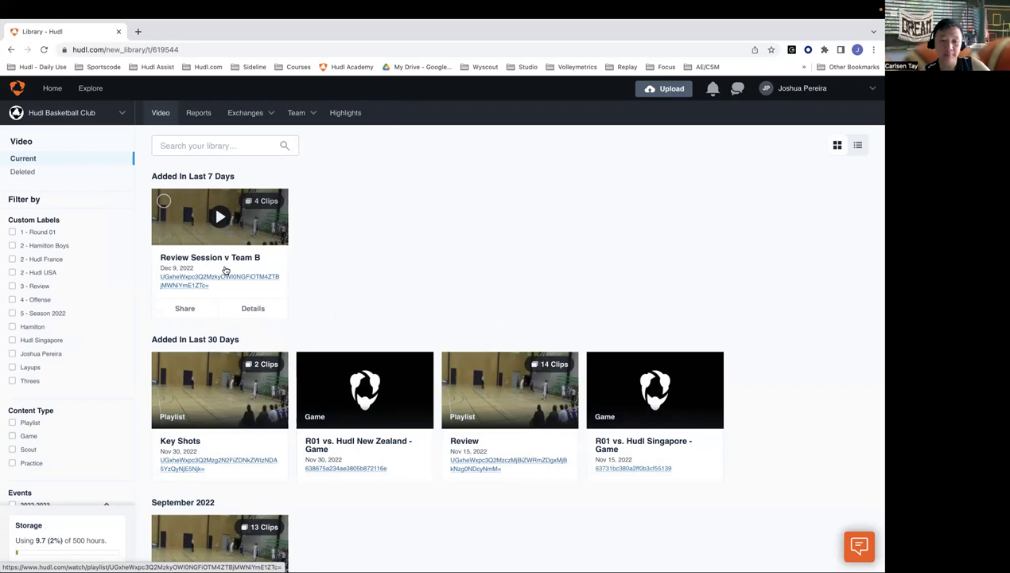
{"action": "scroll", "coordinate": [292, 415], "scroll_direction": "down", "scroll_amount": 3}
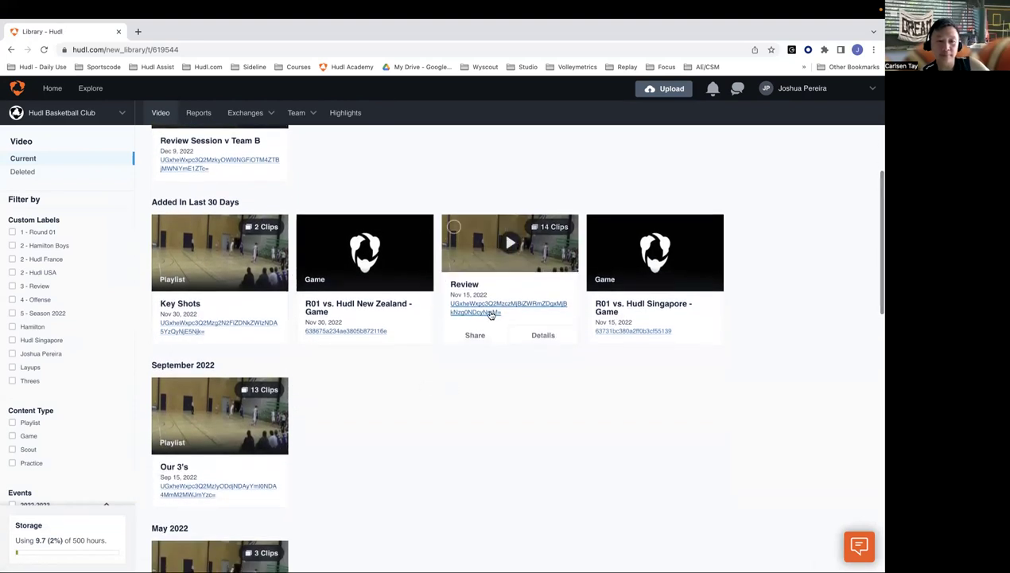
{"action": "left_click", "coordinate": [398, 310]}
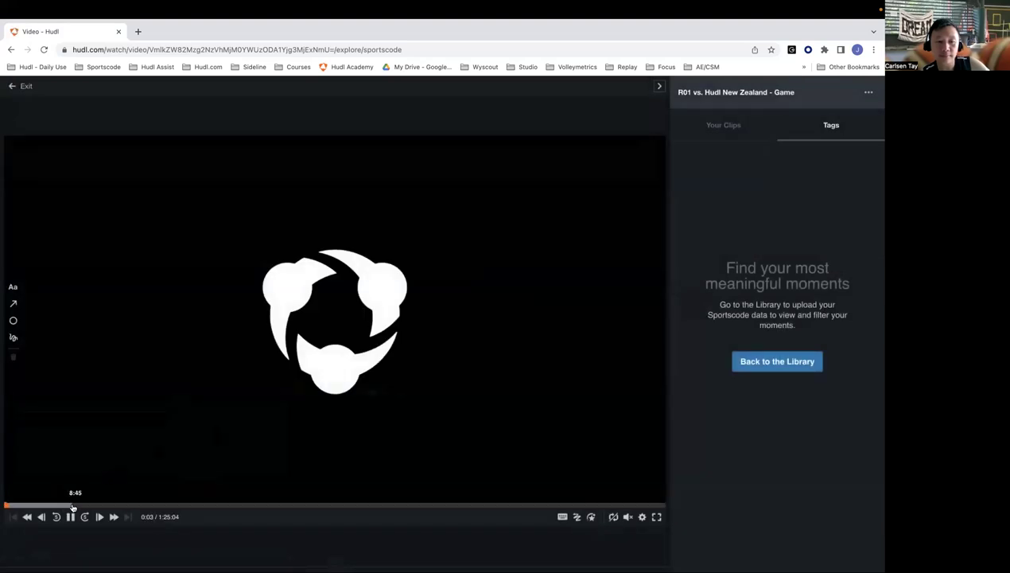
Step: In Your Clips, create clips at 0:01, 43:12 and 53:52, then start adding all three to a playlist
{"action": "left_click", "coordinate": [717, 128]}
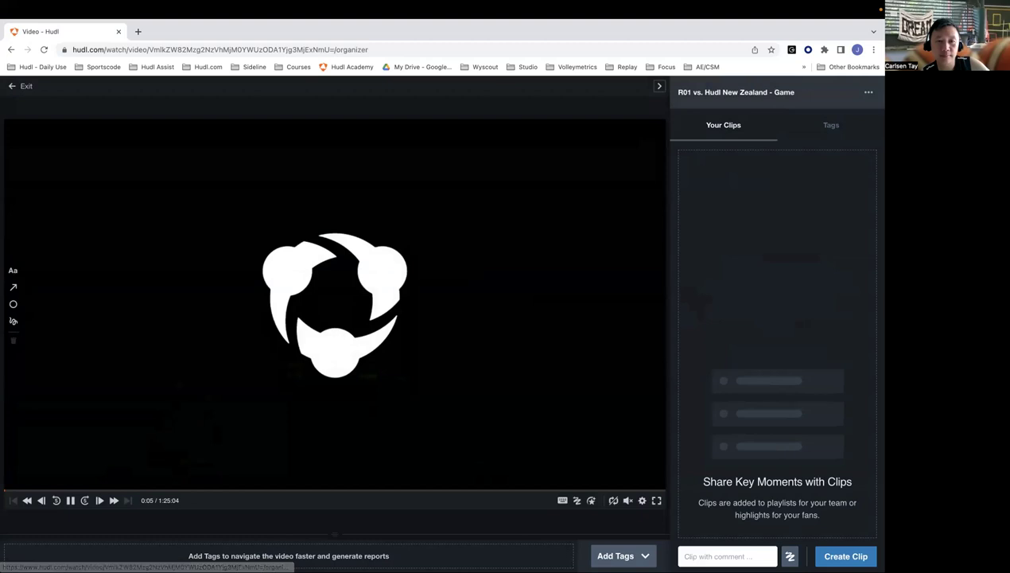
{"action": "left_click", "coordinate": [339, 490]}
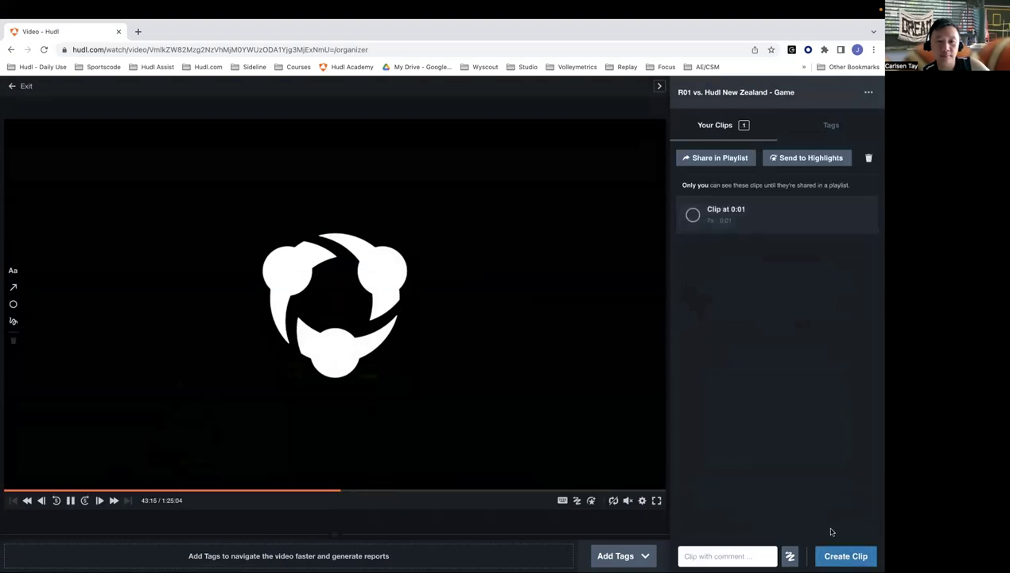
{"action": "left_click", "coordinate": [844, 555]}
{"action": "left_click", "coordinate": [425, 489]}
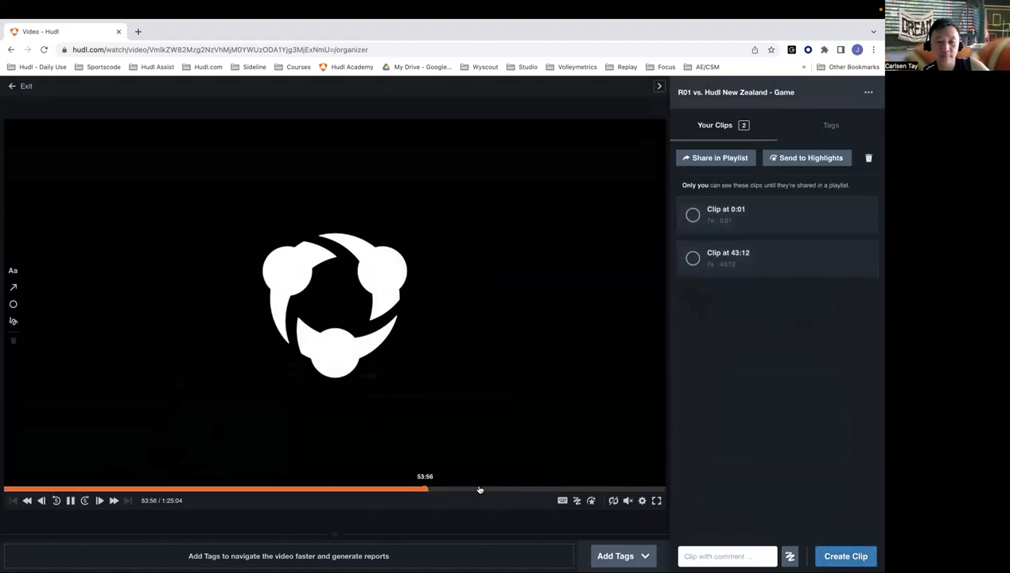
{"action": "left_click", "coordinate": [845, 555]}
{"action": "left_click", "coordinate": [727, 161]}
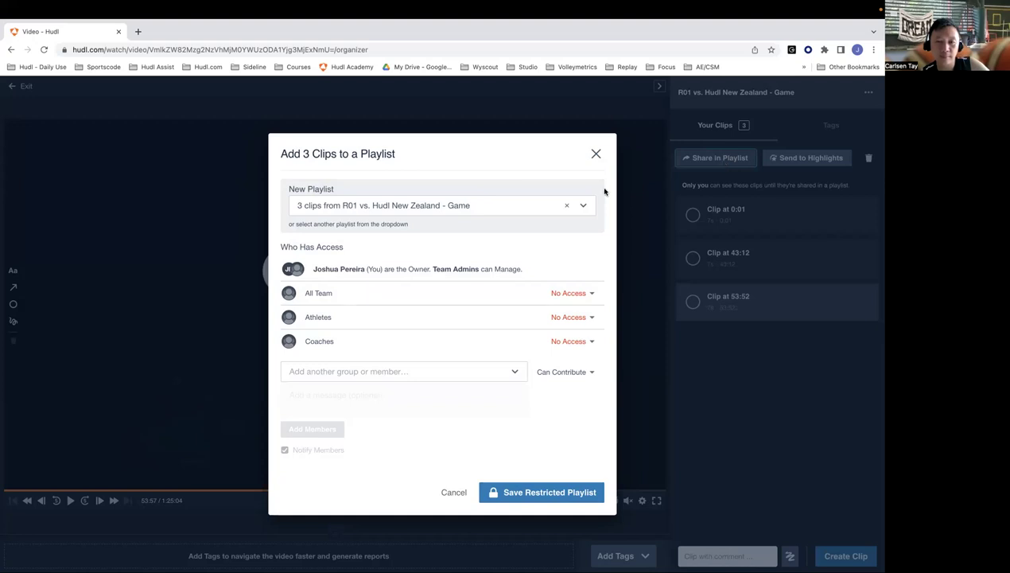
Step: Save the three clips into the existing 'Review Session v Team B' playlist and exit to the library
{"action": "left_click", "coordinate": [566, 205]}
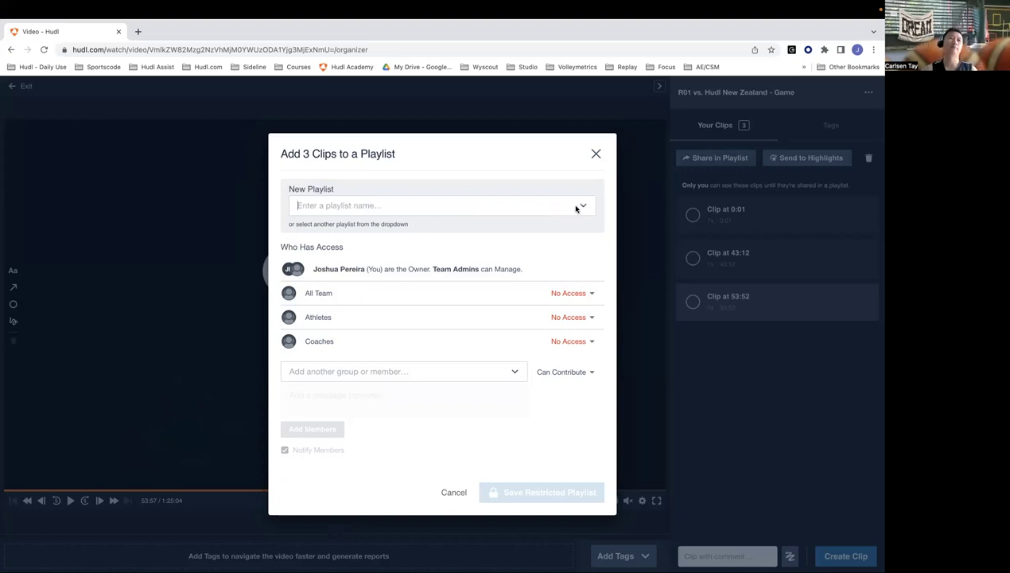
{"action": "left_click", "coordinate": [583, 207]}
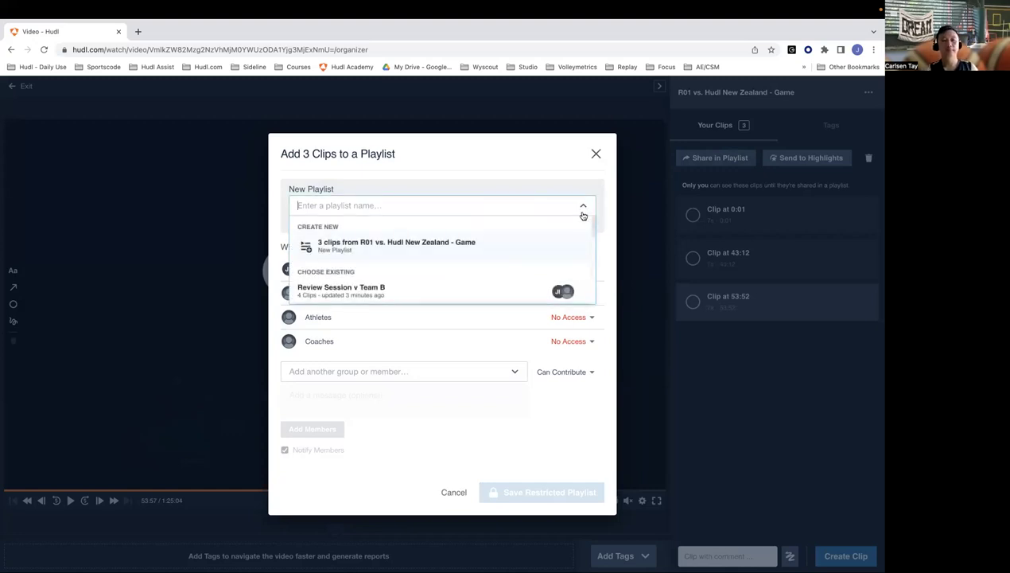
{"action": "scroll", "coordinate": [367, 223], "scroll_direction": "down", "scroll_amount": 3}
{"action": "scroll", "coordinate": [367, 231], "scroll_direction": "up", "scroll_amount": 1}
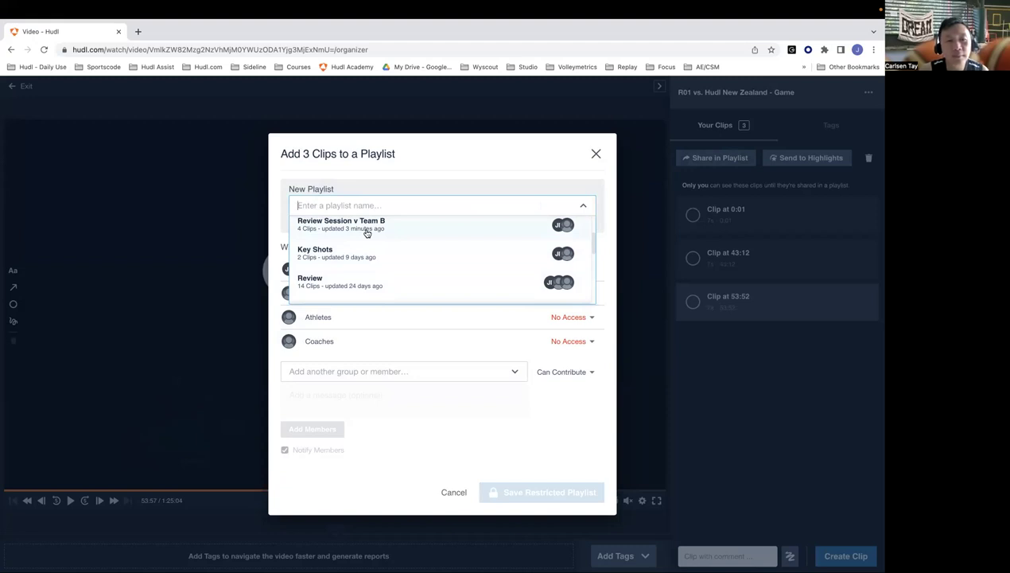
{"action": "scroll", "coordinate": [367, 232], "scroll_direction": "up", "scroll_amount": 1}
{"action": "left_click", "coordinate": [358, 237]}
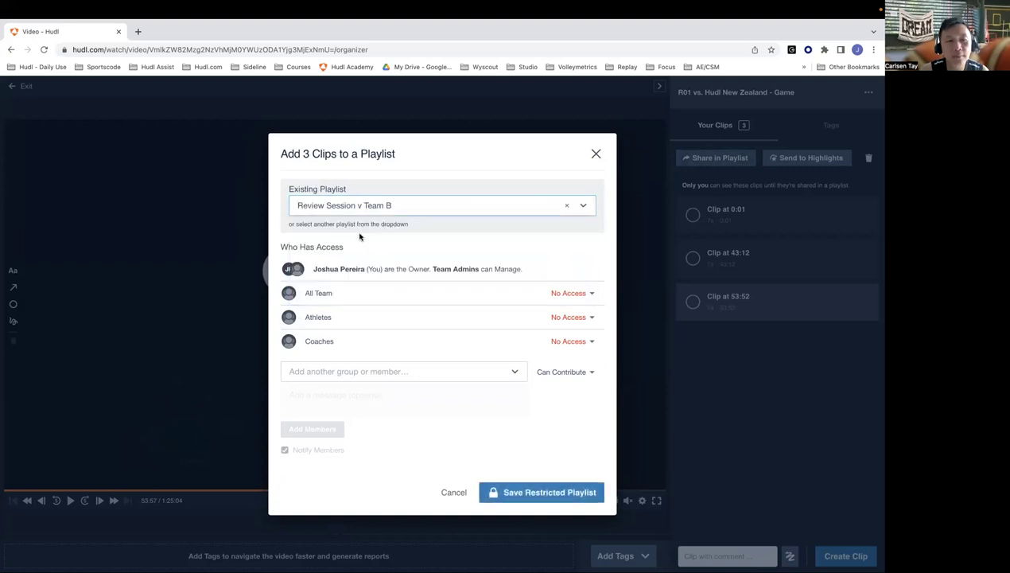
{"action": "left_click", "coordinate": [550, 493]}
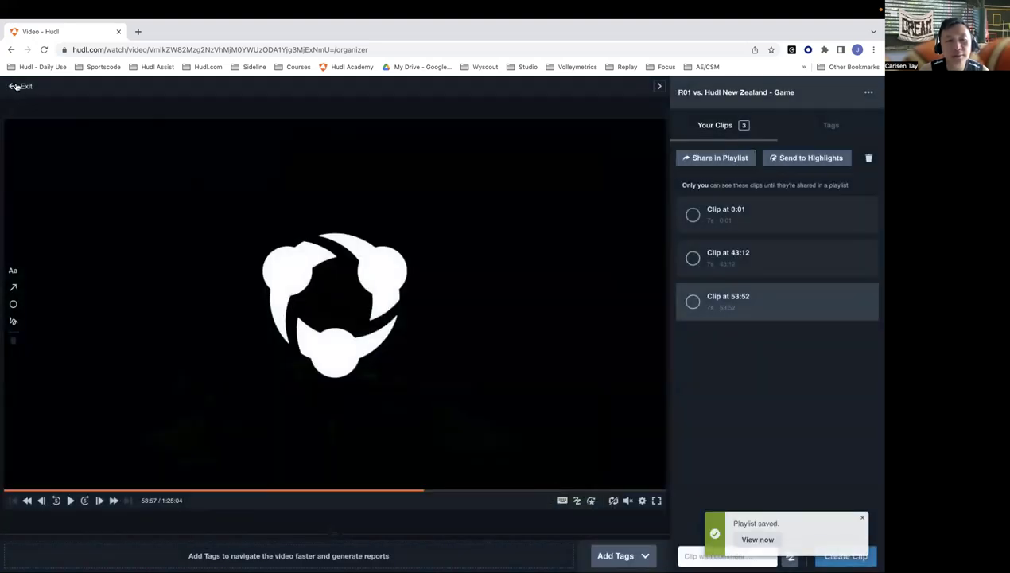
{"action": "left_click", "coordinate": [15, 86]}
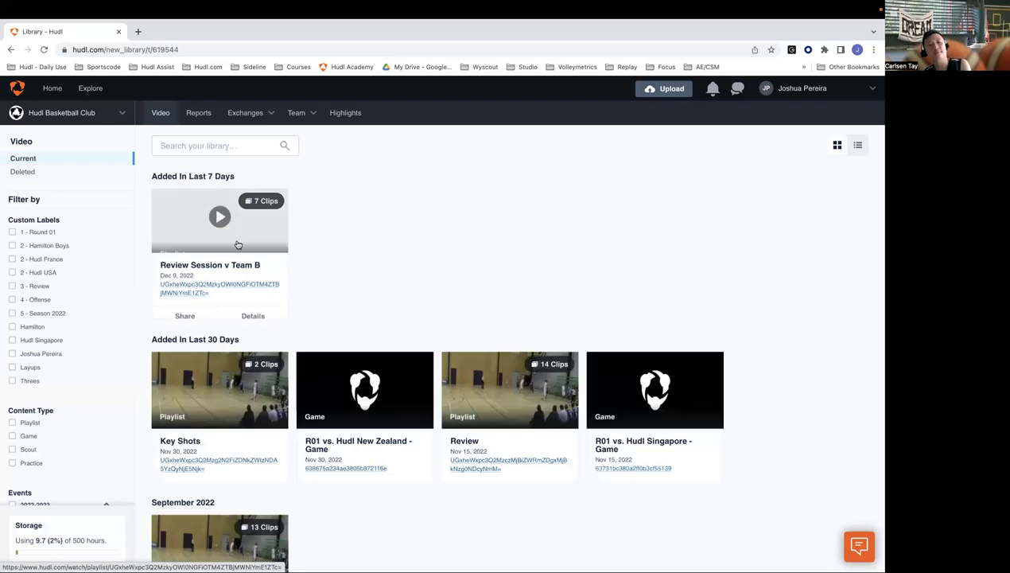
{"action": "left_click", "coordinate": [215, 260]}
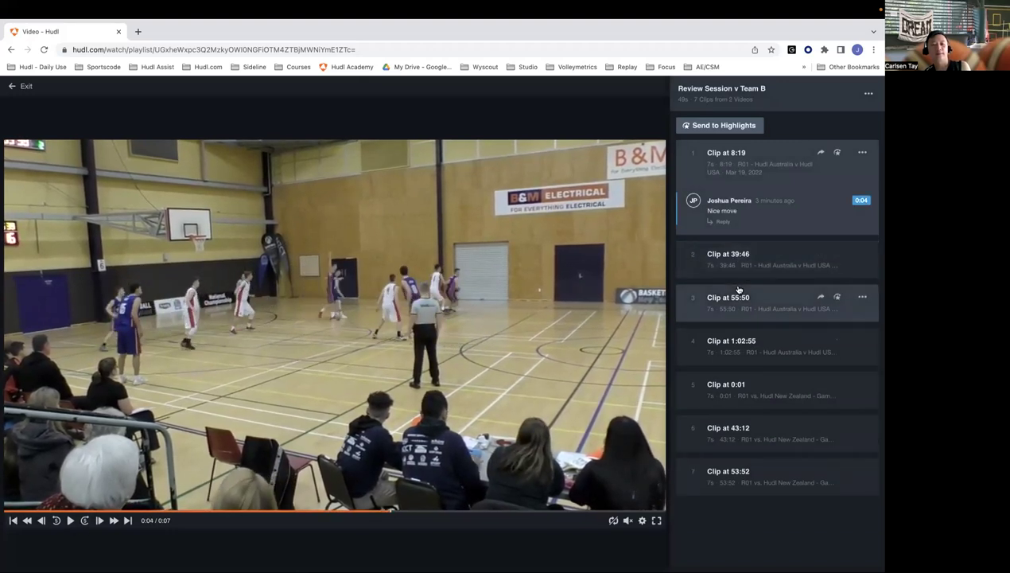
{"action": "left_click", "coordinate": [738, 261]}
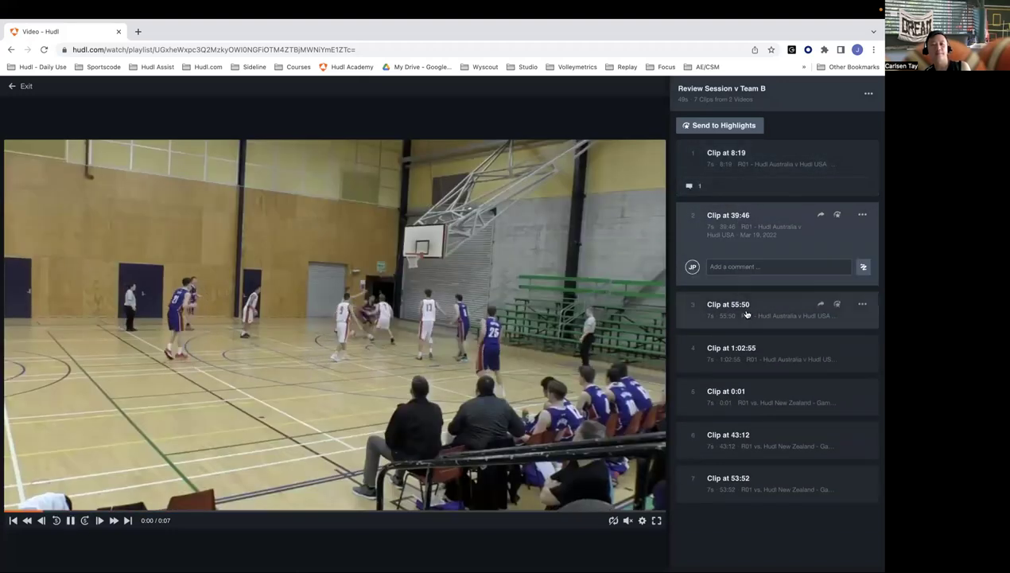
{"action": "left_click", "coordinate": [747, 315]}
{"action": "left_click", "coordinate": [751, 360]}
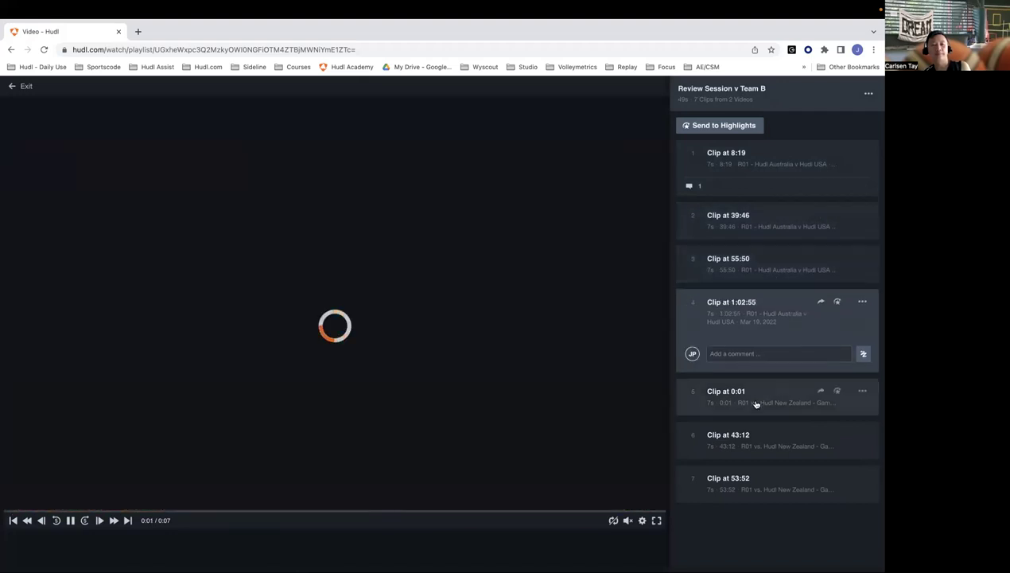
{"action": "left_click", "coordinate": [756, 403]}
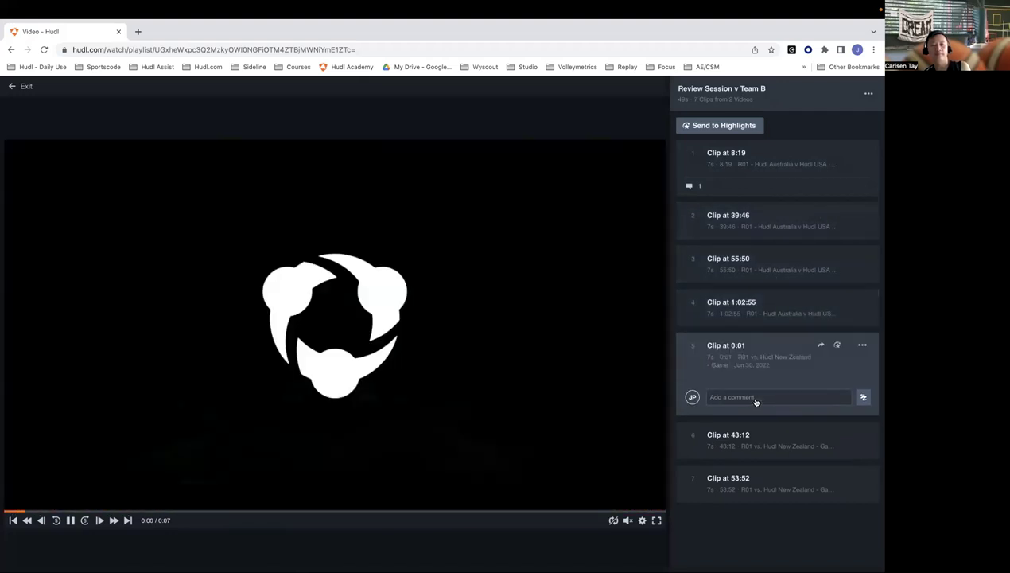
{"action": "left_click", "coordinate": [755, 440]}
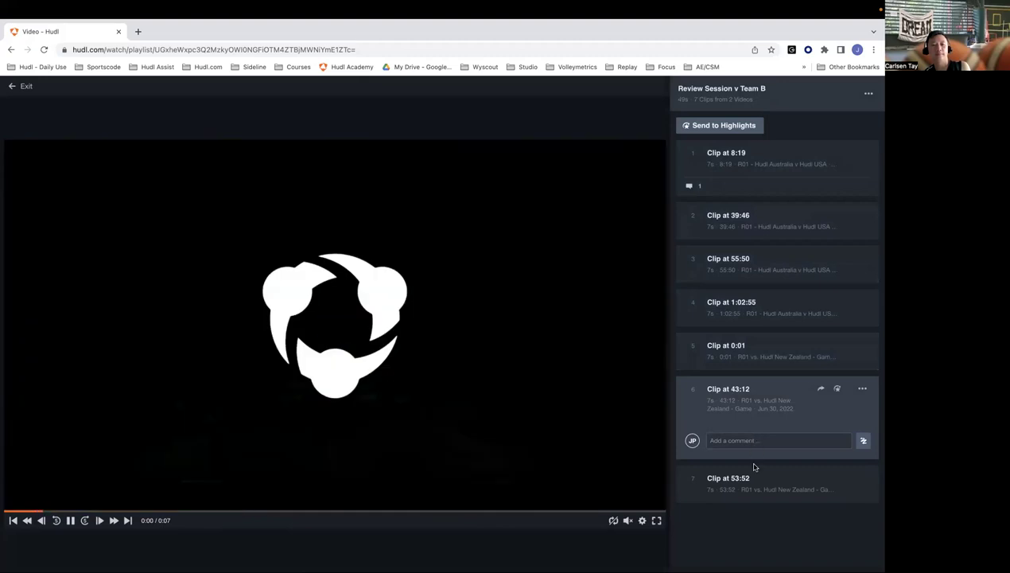
{"action": "left_click", "coordinate": [755, 477]}
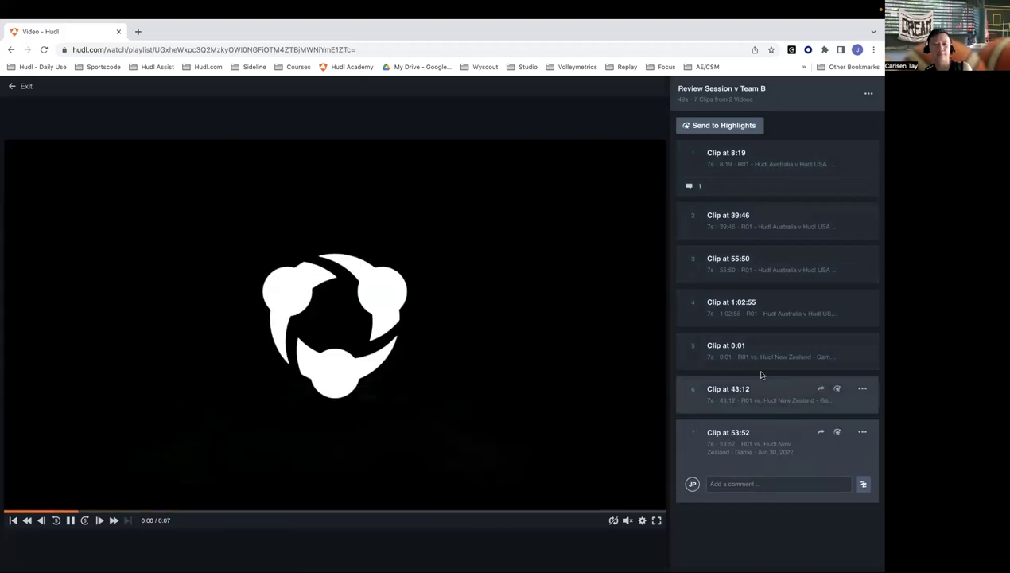
{"action": "left_click", "coordinate": [762, 373]}
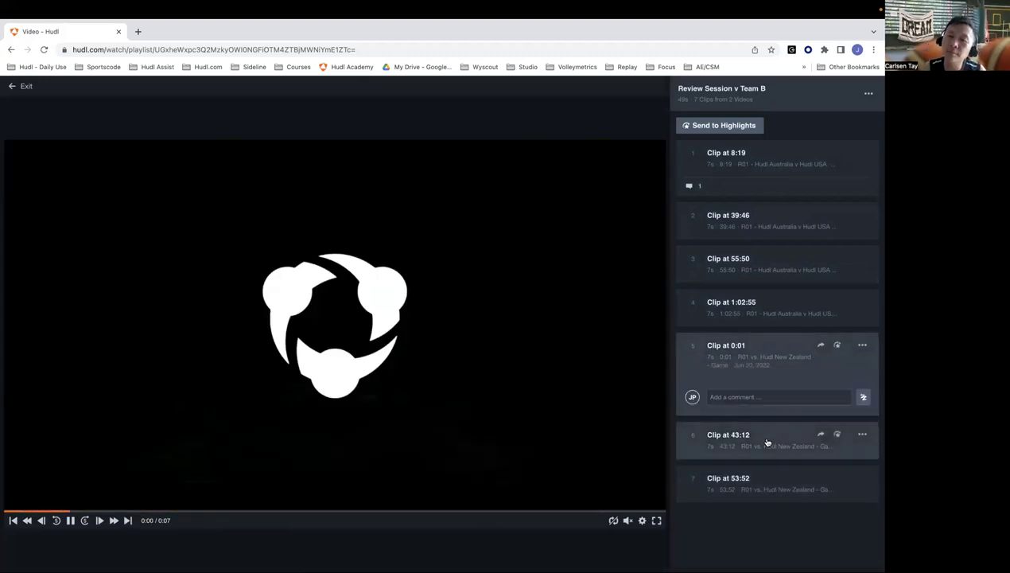
{"action": "left_click", "coordinate": [767, 442]}
{"action": "left_click", "coordinate": [783, 482]}
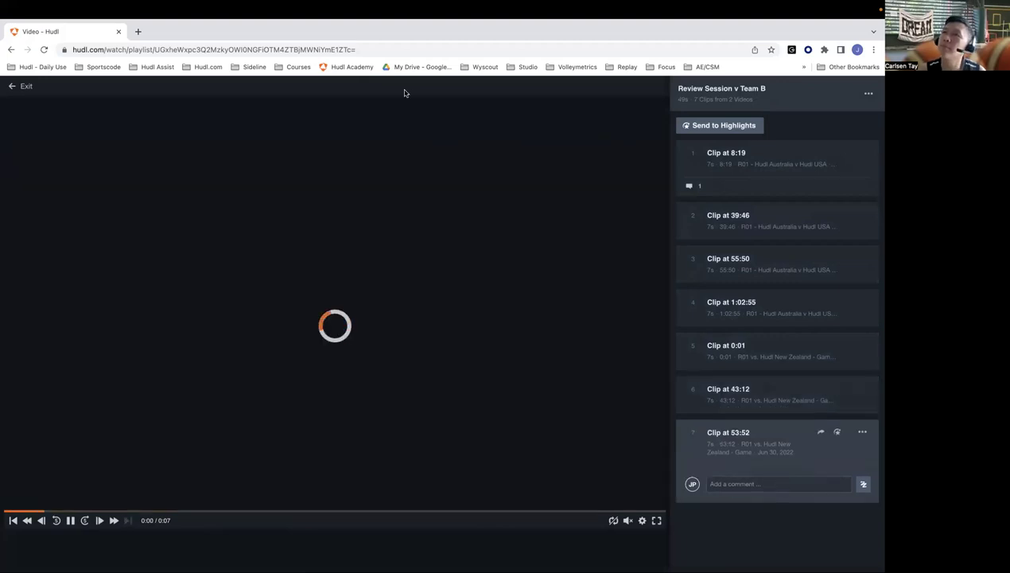
{"action": "left_click", "coordinate": [11, 86]}
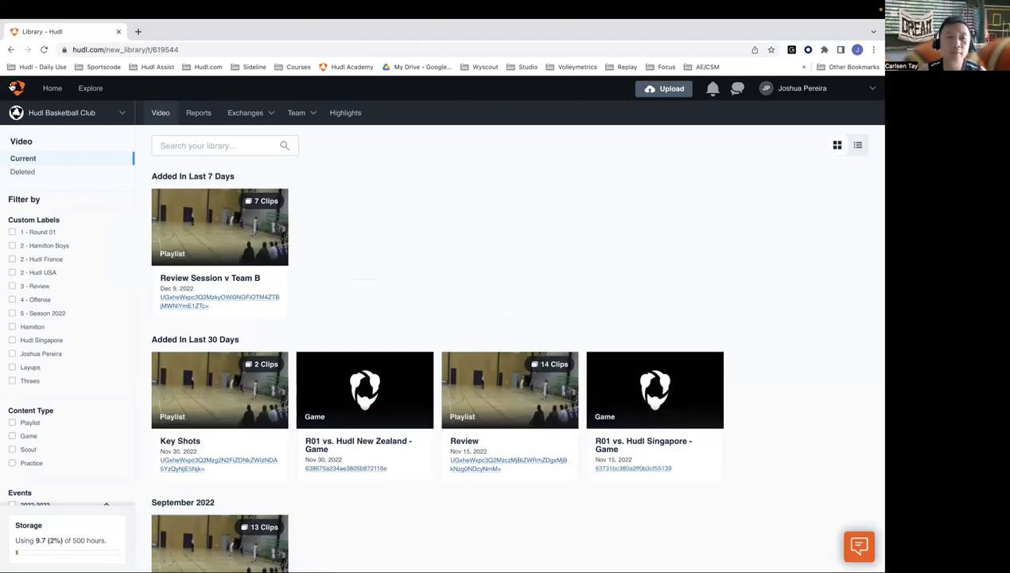
Step: Open the team switcher list in the Hudl Basketball Club library
{"action": "left_click", "coordinate": [44, 108]}
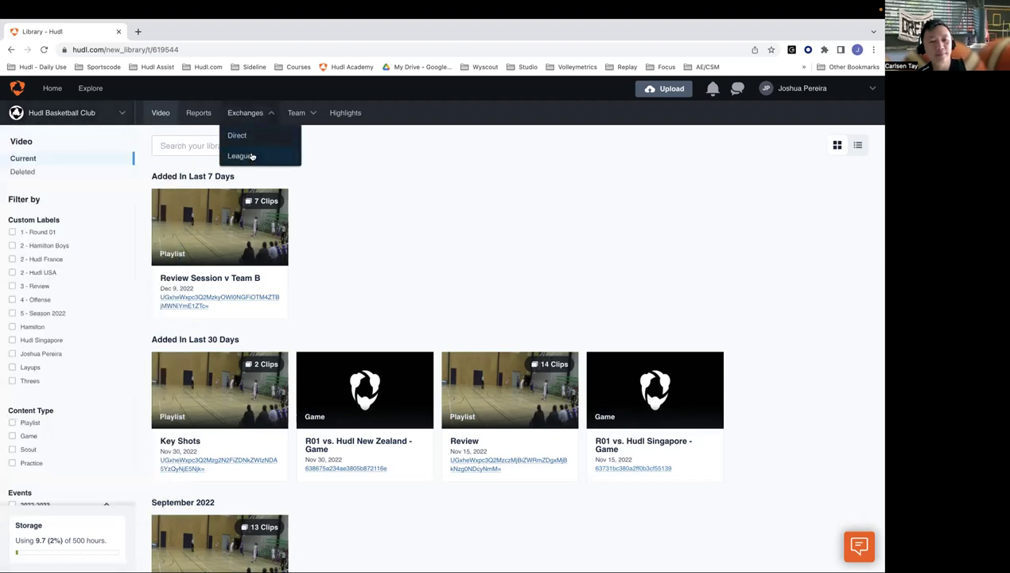
Step: Open the Leagues exchange page listing NBL 2022-2023 Round 11 games
{"action": "mouse_move", "coordinate": [249, 119]}
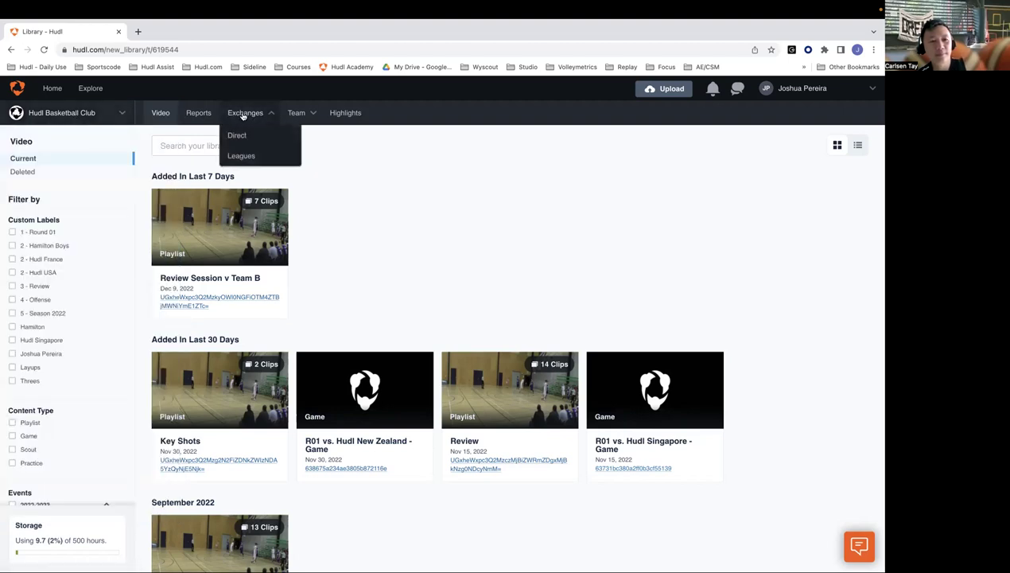
{"action": "left_click", "coordinate": [260, 155]}
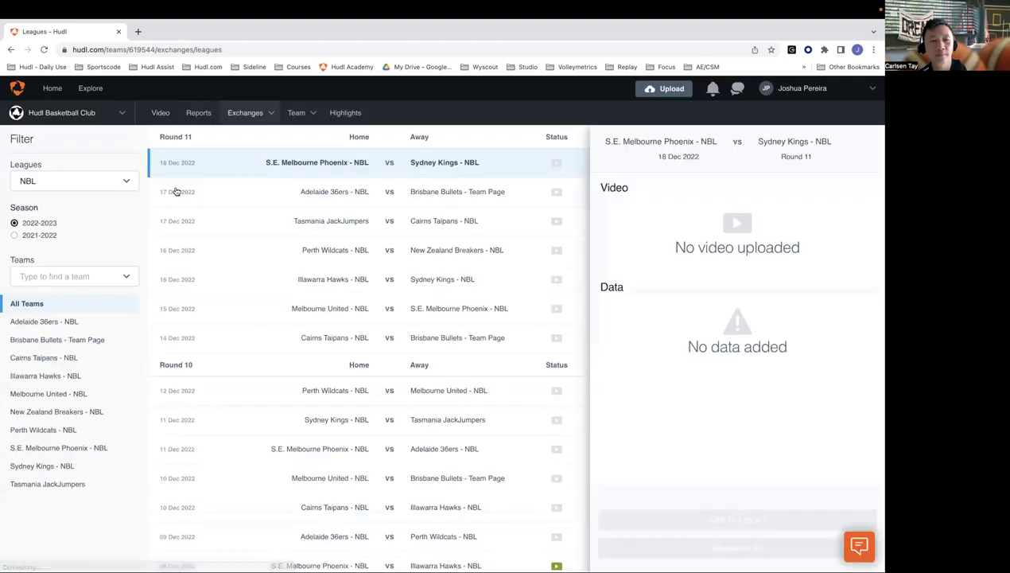
Step: Keep NBL as the league and switch to the 2021-2022 season fixtures
{"action": "left_click", "coordinate": [103, 186]}
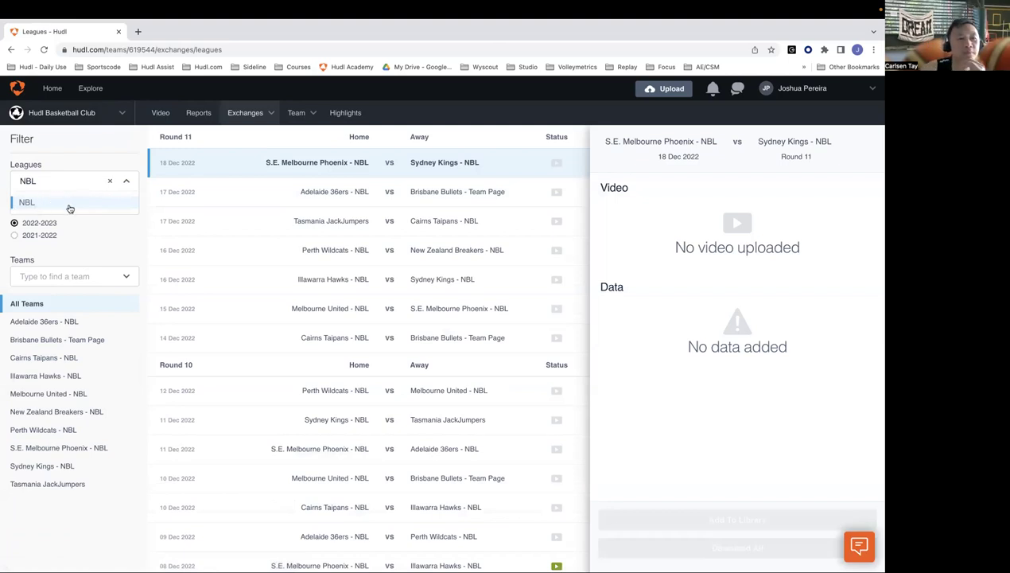
{"action": "left_click", "coordinate": [68, 206]}
{"action": "left_click", "coordinate": [34, 235]}
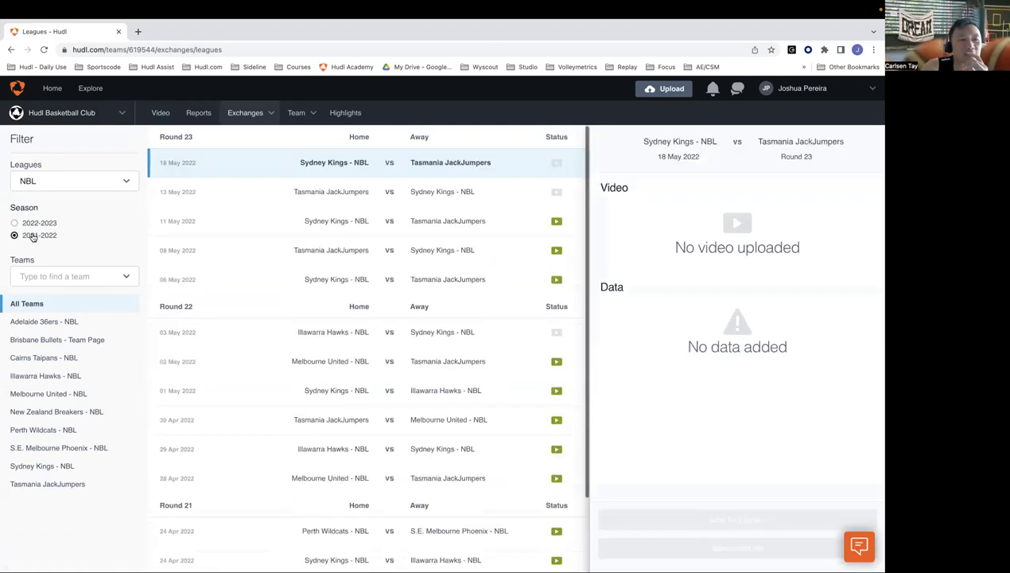
{"action": "scroll", "coordinate": [260, 360], "scroll_direction": "down", "scroll_amount": 3}
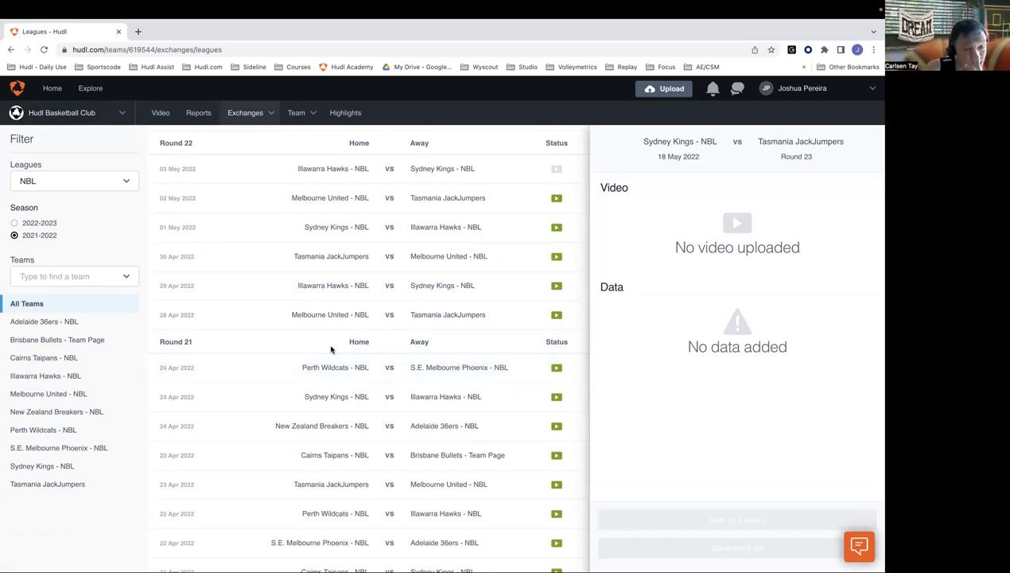
Step: Preview the 29 Apr Hawks–Kings game, then the 30 Apr JackJumpers–Melbourne United game
{"action": "left_click", "coordinate": [385, 288]}
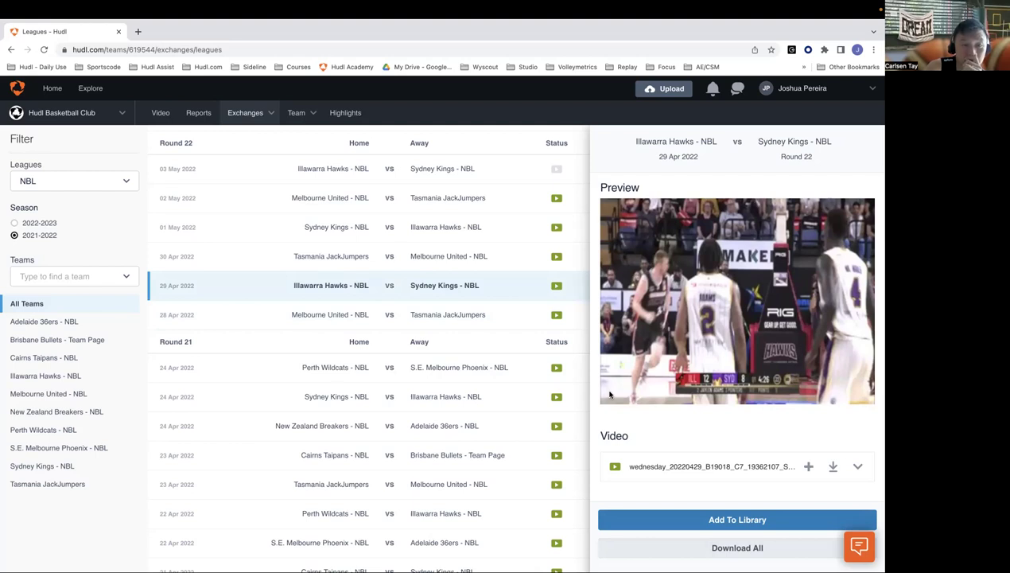
{"action": "left_click", "coordinate": [513, 261]}
{"action": "scroll", "coordinate": [683, 373], "scroll_direction": "down", "scroll_amount": 2}
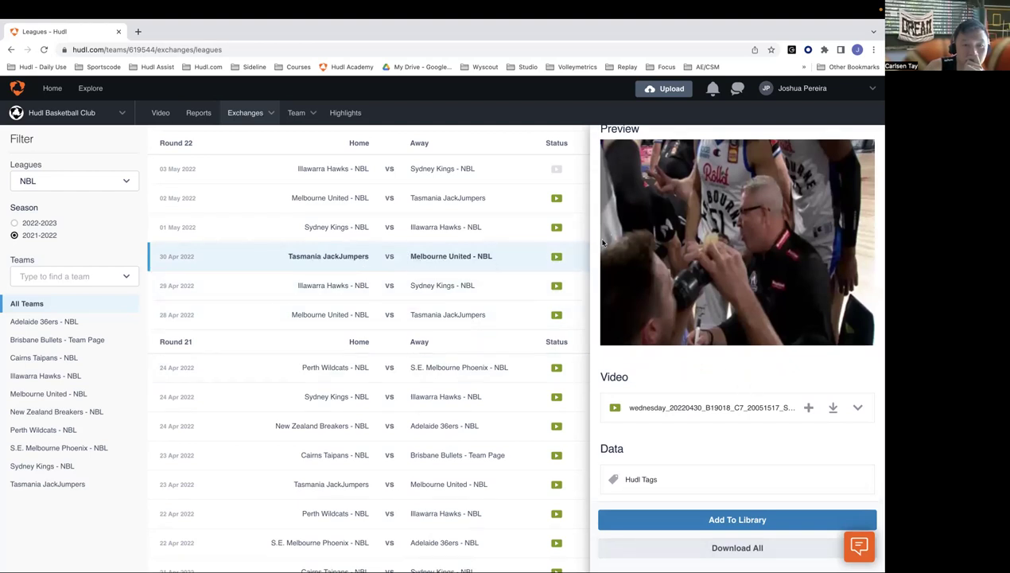
{"action": "scroll", "coordinate": [628, 318], "scroll_direction": "down", "scroll_amount": 3}
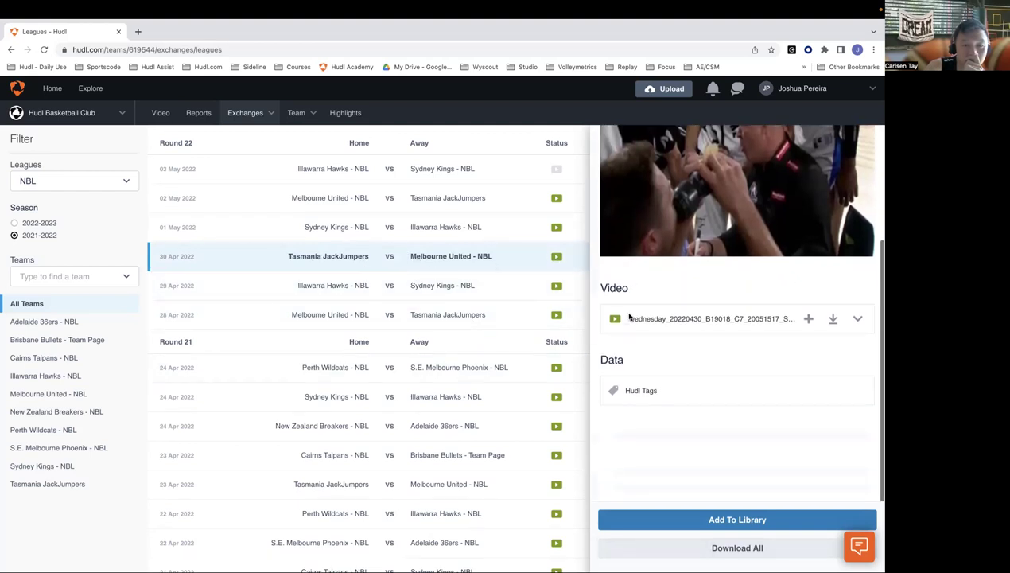
Step: Glance at the Add To Library form, then preview the 02 May Melbourne United–JackJumpers game
{"action": "left_click", "coordinate": [755, 524]}
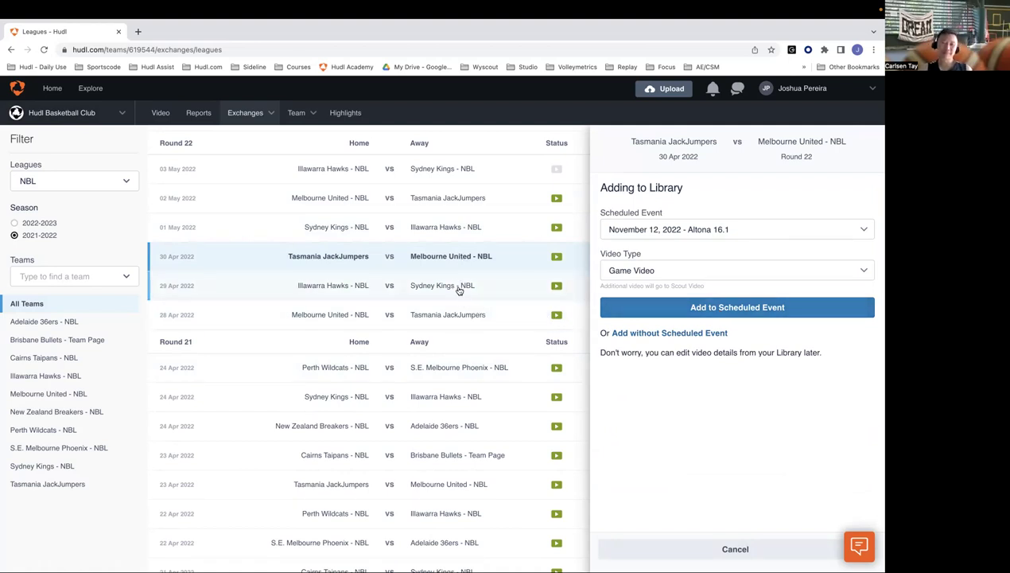
{"action": "left_click", "coordinate": [428, 199]}
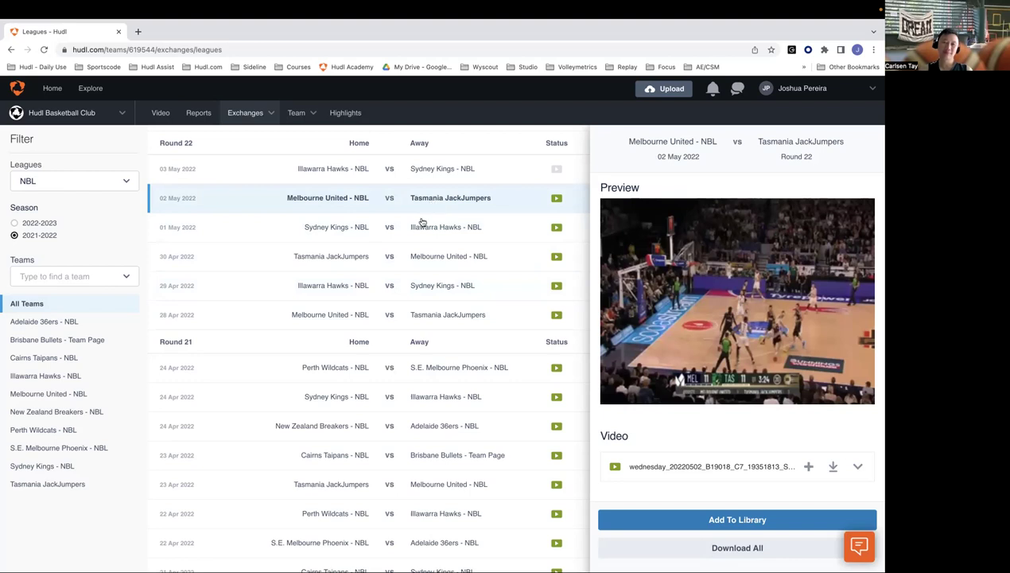
Step: Preview the 01 May Kings–Hawks game, then the 17 Apr Round 20 Kings vs 36ers game
{"action": "left_click", "coordinate": [419, 227]}
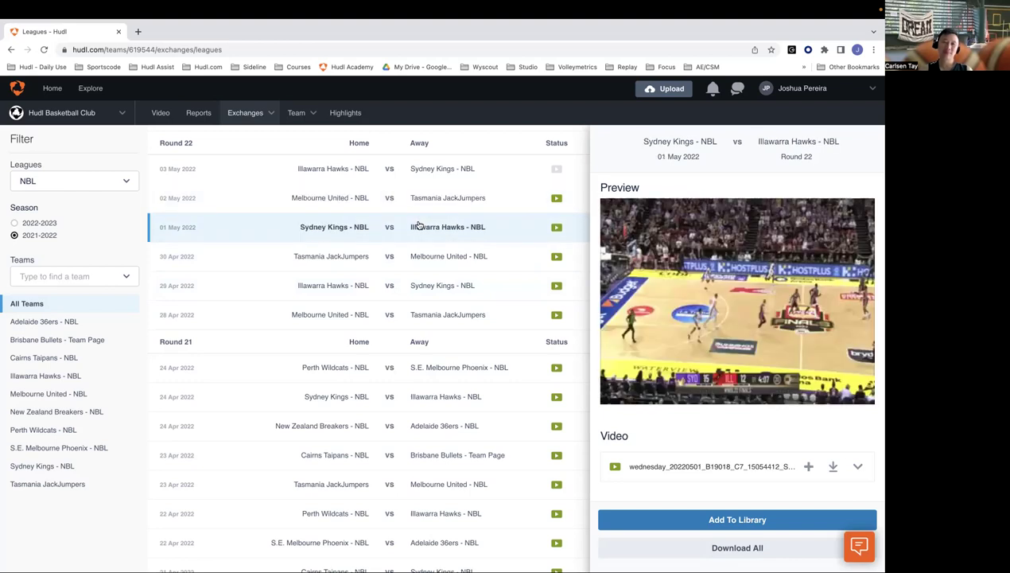
{"action": "scroll", "coordinate": [410, 254], "scroll_direction": "down", "scroll_amount": 10}
{"action": "left_click", "coordinate": [400, 285]}
{"action": "scroll", "coordinate": [400, 279], "scroll_direction": "up", "scroll_amount": 1}
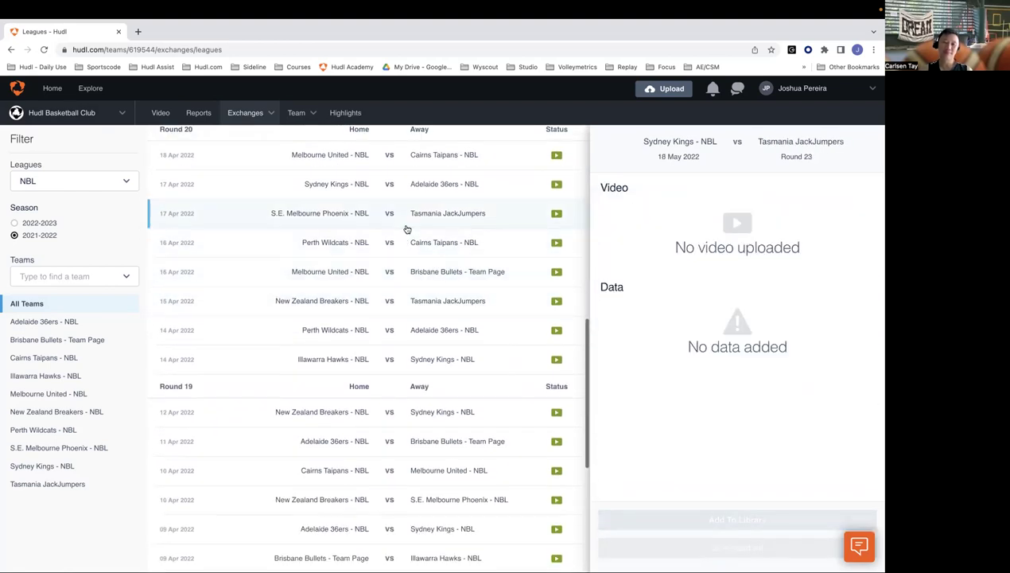
{"action": "scroll", "coordinate": [402, 231], "scroll_direction": "up", "scroll_amount": 1}
{"action": "left_click", "coordinate": [385, 207]}
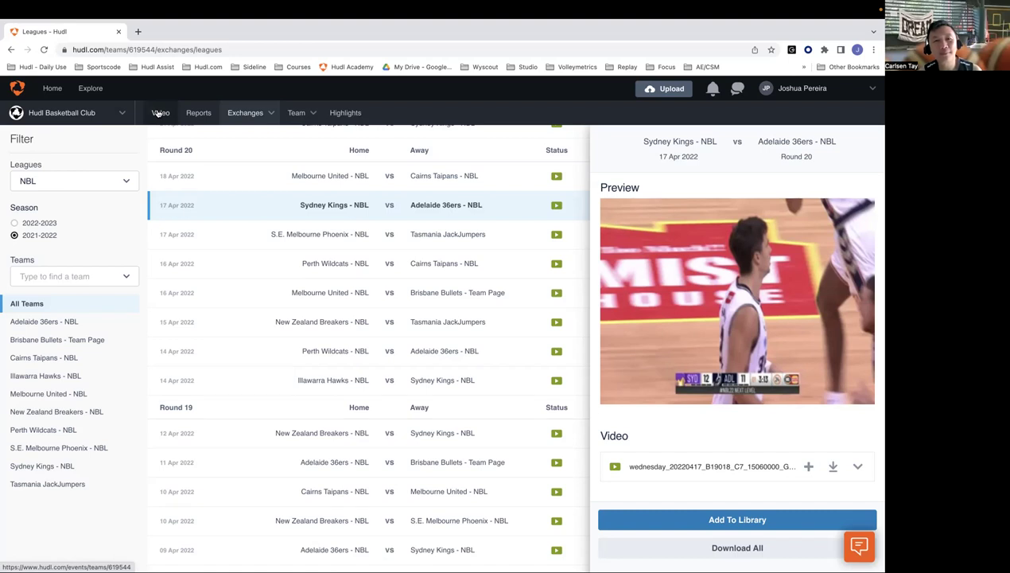
Step: Switch to the Raffles A Div Girls team and open its stats reports
{"action": "left_click", "coordinate": [127, 116]}
{"action": "scroll", "coordinate": [101, 288], "scroll_direction": "down", "scroll_amount": 10}
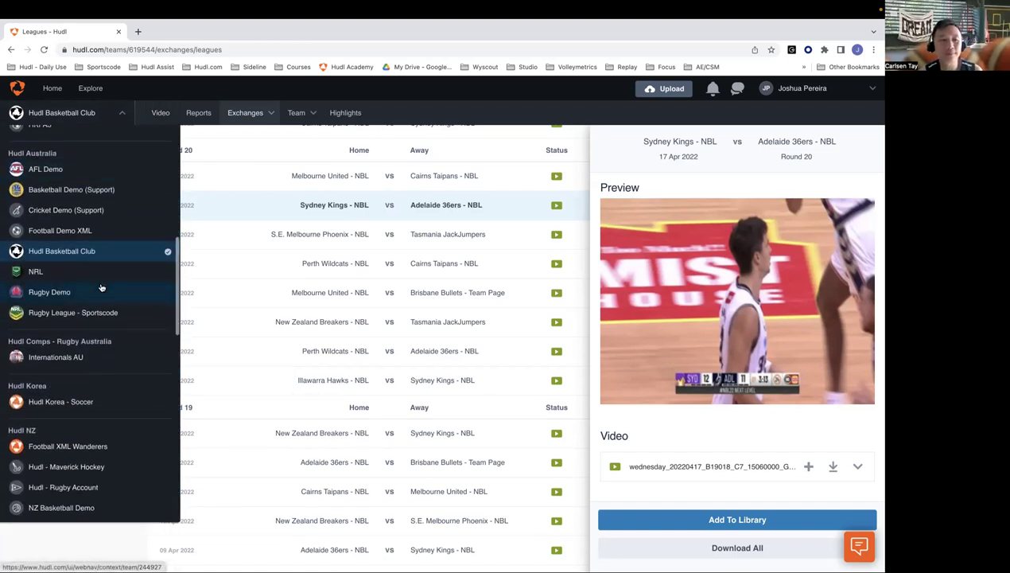
{"action": "scroll", "coordinate": [89, 318], "scroll_direction": "down", "scroll_amount": 2}
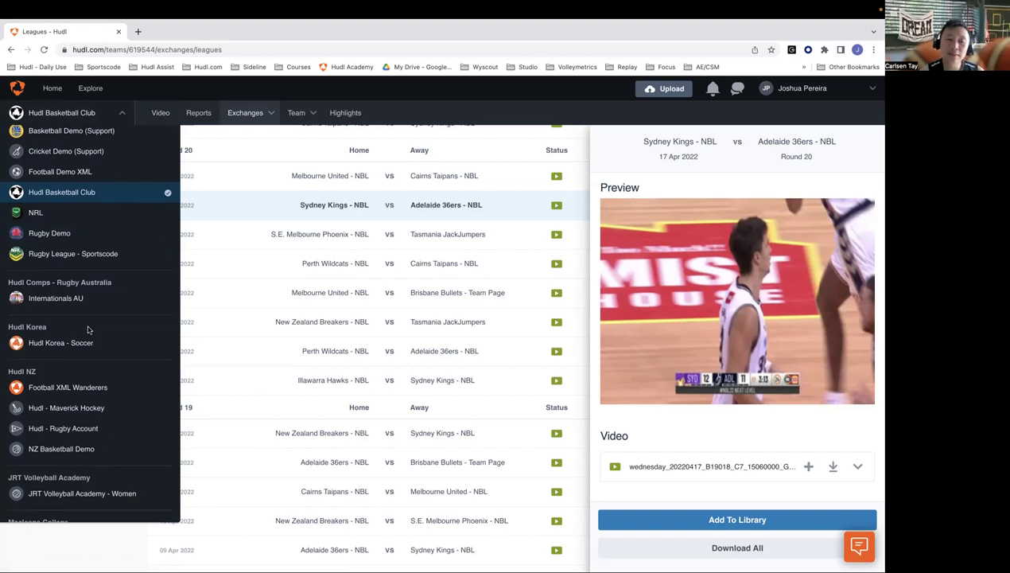
{"action": "scroll", "coordinate": [87, 350], "scroll_direction": "down", "scroll_amount": 3}
{"action": "scroll", "coordinate": [85, 371], "scroll_direction": "up", "scroll_amount": 1}
{"action": "scroll", "coordinate": [85, 372], "scroll_direction": "down", "scroll_amount": 10}
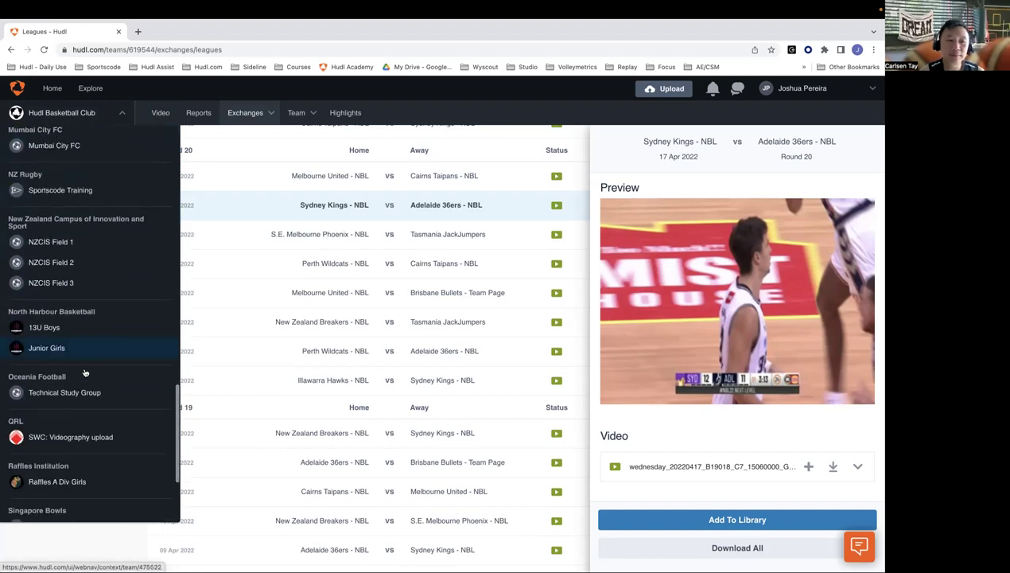
{"action": "scroll", "coordinate": [91, 337], "scroll_direction": "down", "scroll_amount": 2}
{"action": "left_click", "coordinate": [79, 426]}
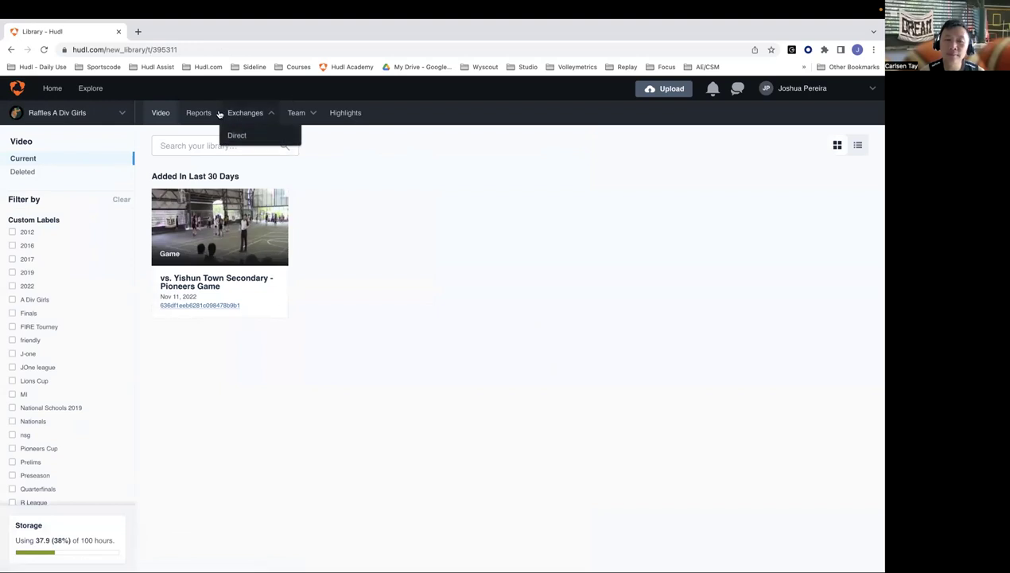
{"action": "left_click", "coordinate": [199, 112]}
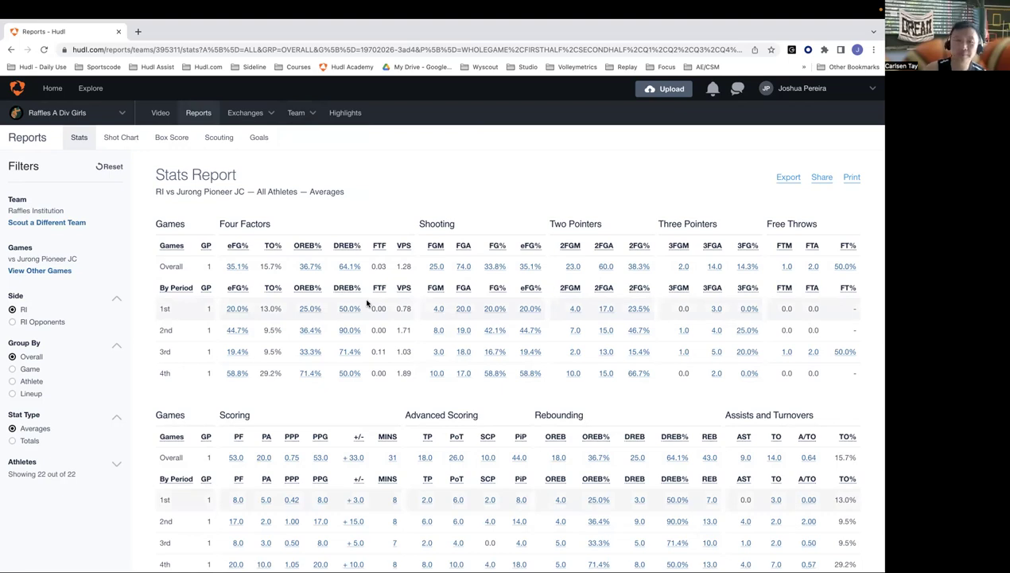
Step: Show RI opponents' stats over four games, adding Jul 27 vs YIJC and May 19 @ NJC
{"action": "left_click", "coordinate": [12, 322]}
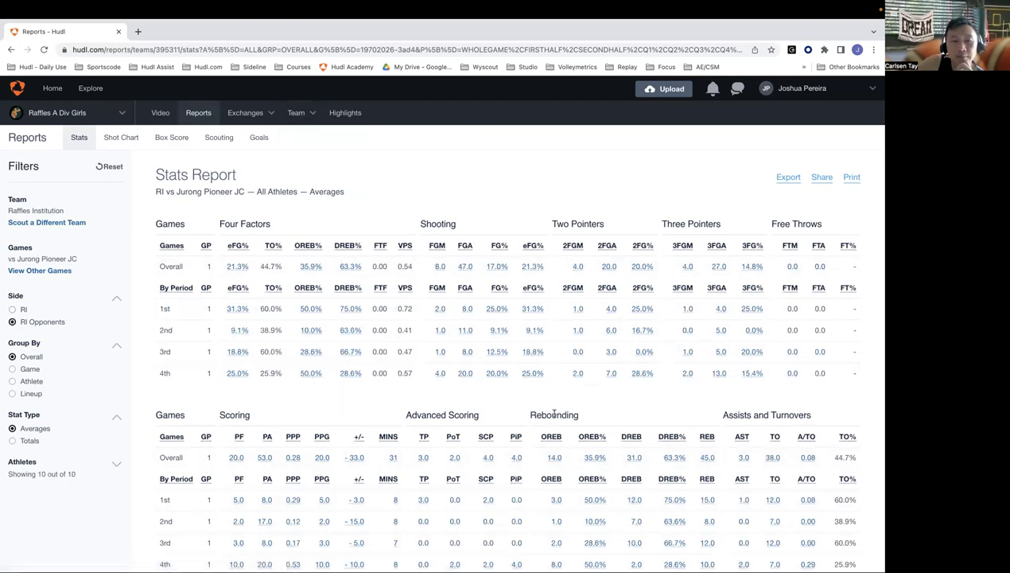
{"action": "left_click", "coordinate": [36, 272]}
{"action": "left_click", "coordinate": [284, 362]}
{"action": "left_click", "coordinate": [285, 416]}
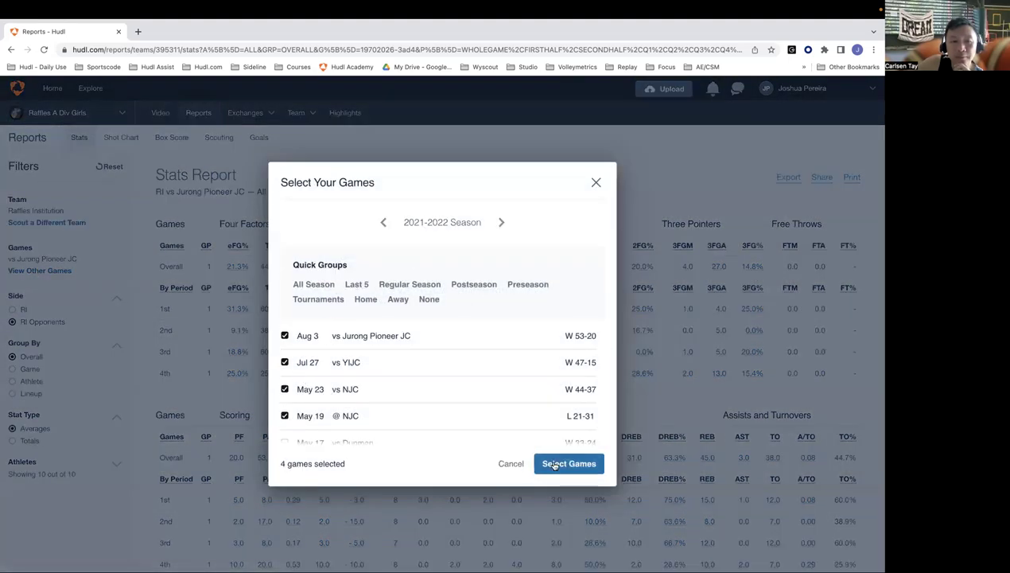
{"action": "left_click", "coordinate": [581, 463]}
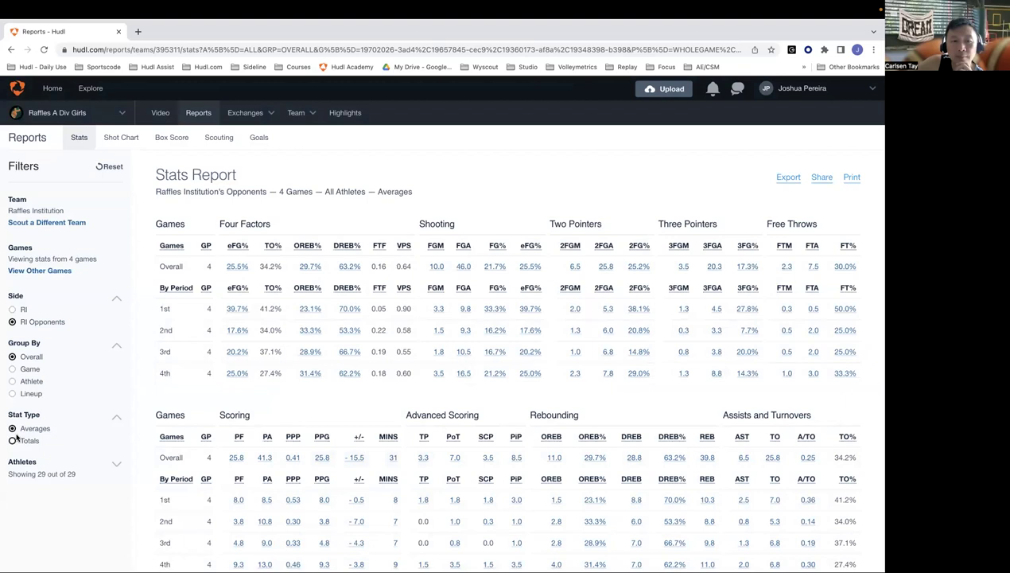
Step: Narrow the report to the Jurong Pioneer JC game, then add the May 17 vs Dunman game
{"action": "left_click", "coordinate": [44, 271]}
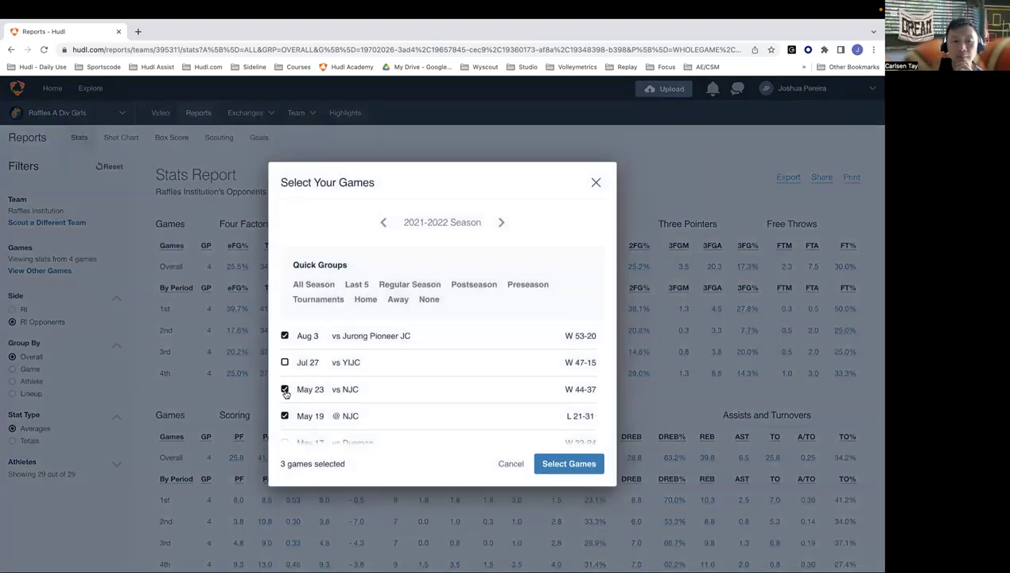
{"action": "left_click", "coordinate": [285, 415]}
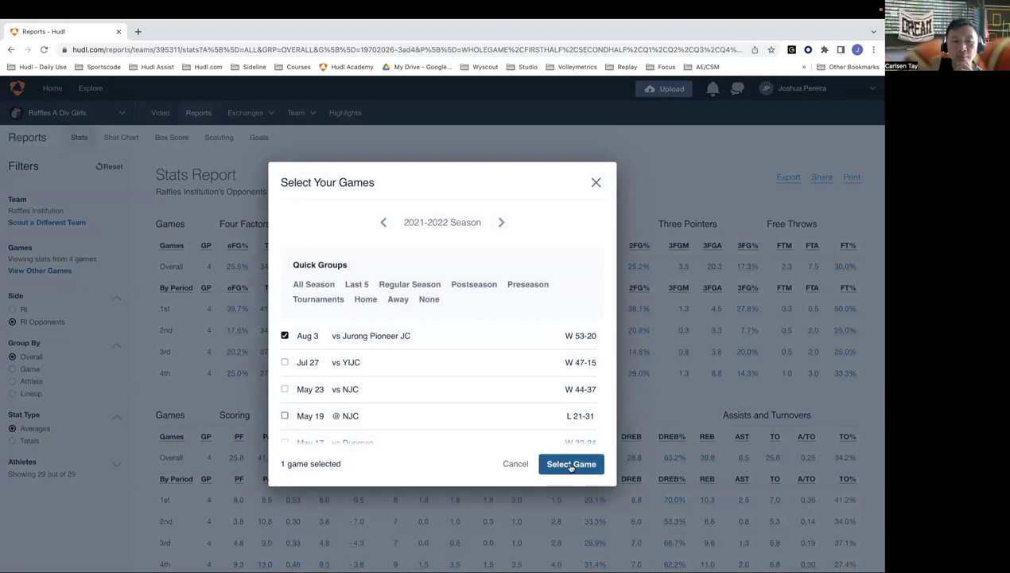
{"action": "left_click", "coordinate": [574, 466]}
{"action": "left_click", "coordinate": [44, 270]}
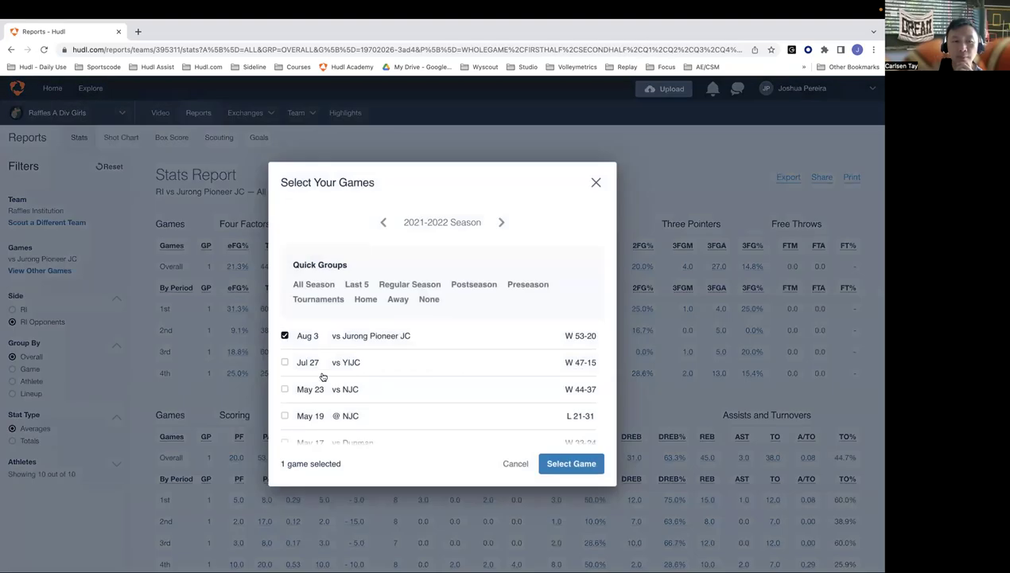
{"action": "scroll", "coordinate": [320, 379], "scroll_direction": "down", "scroll_amount": 2}
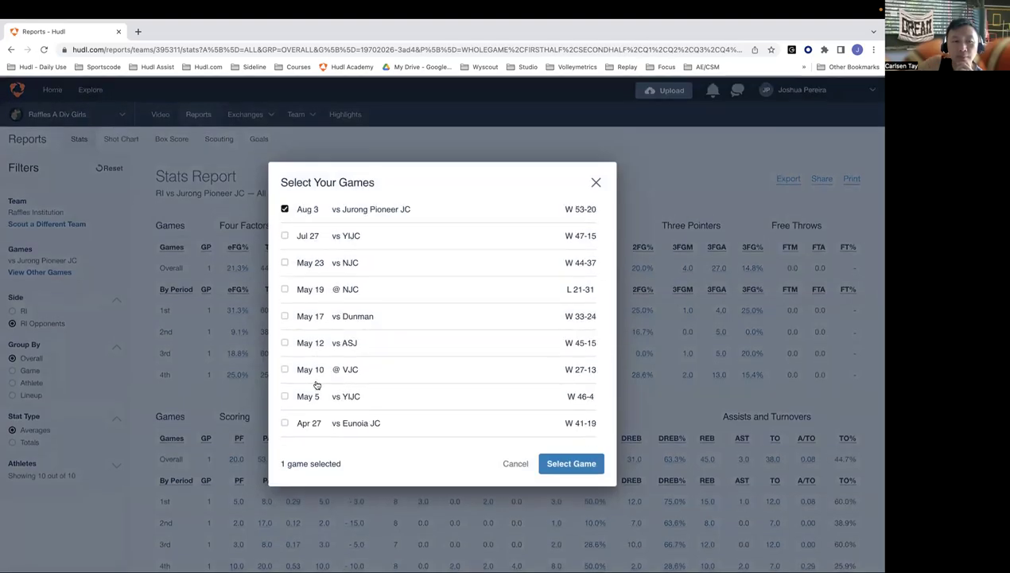
{"action": "scroll", "coordinate": [293, 288], "scroll_direction": "up", "scroll_amount": 3}
{"action": "left_click", "coordinate": [286, 378]}
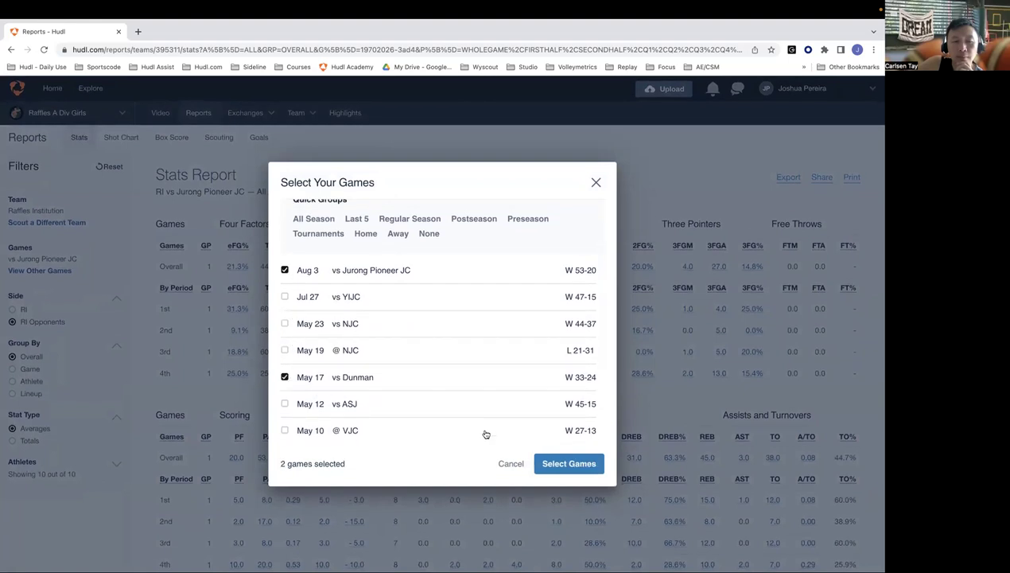
{"action": "left_click", "coordinate": [563, 467]}
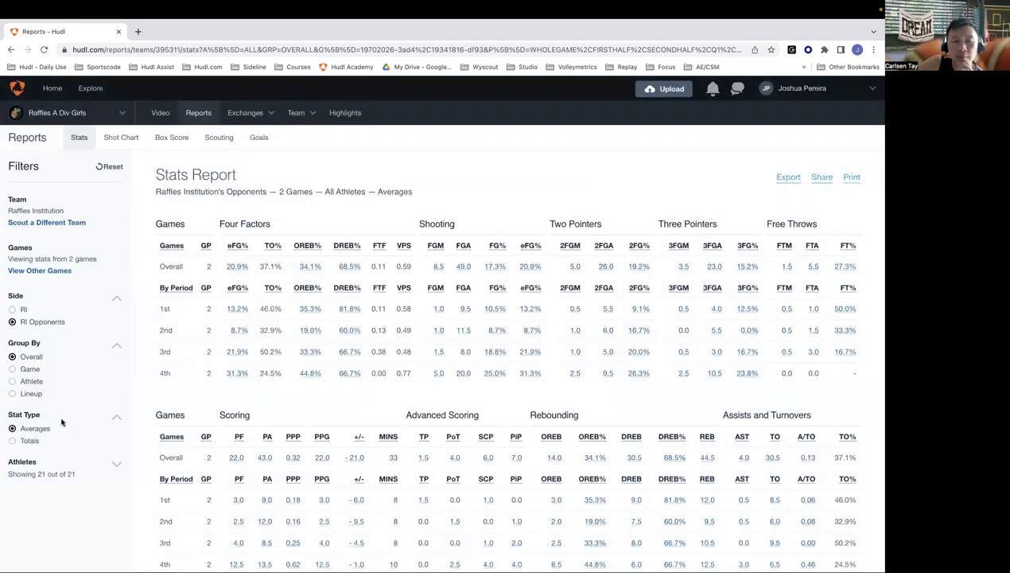
Step: Break opponent stats down by lineup and limit the report to only the Aug 3 game
{"action": "left_click", "coordinate": [17, 395]}
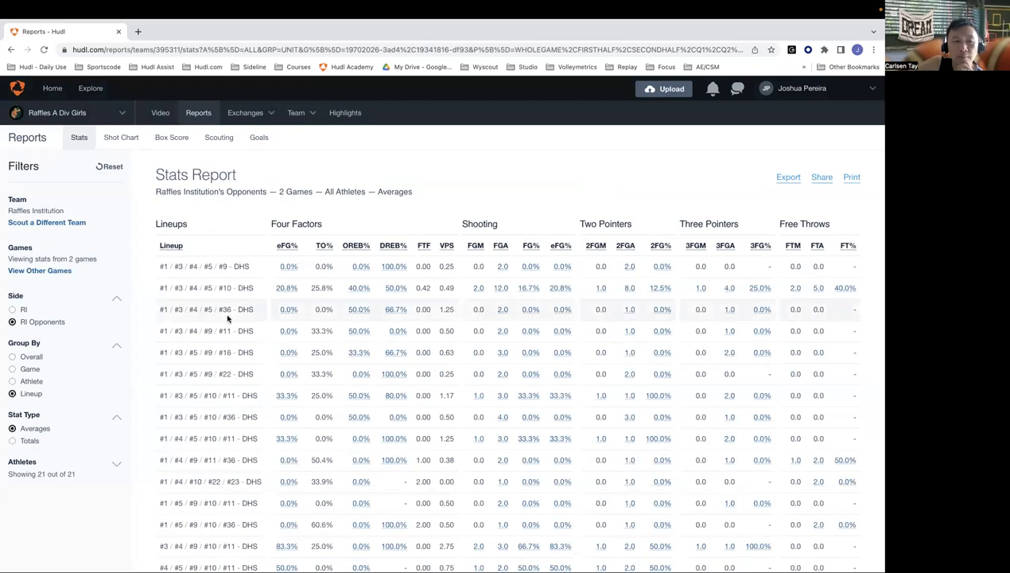
{"action": "scroll", "coordinate": [210, 327], "scroll_direction": "down", "scroll_amount": 3}
{"action": "left_click", "coordinate": [40, 271]}
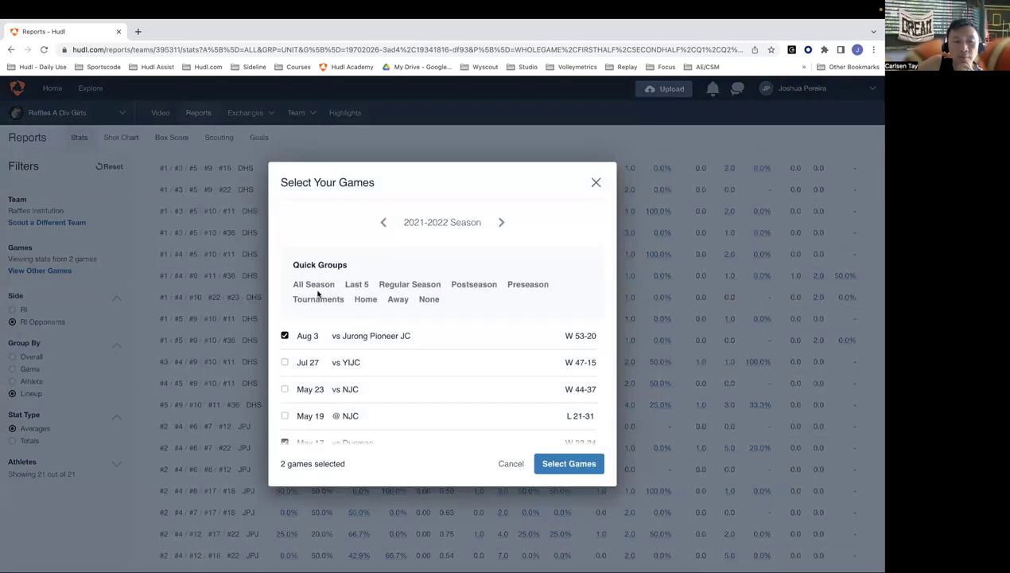
{"action": "left_click", "coordinate": [285, 442]}
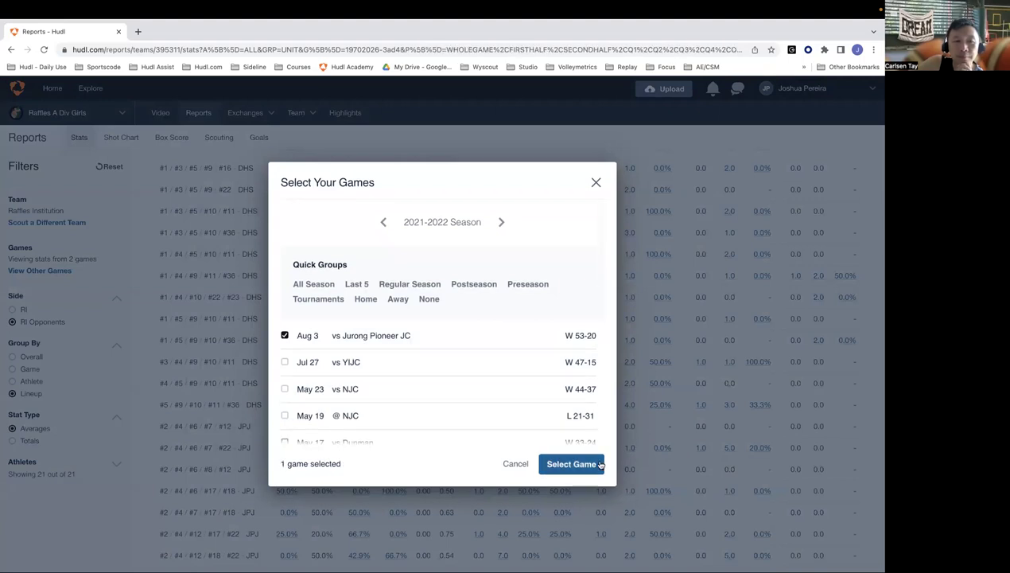
{"action": "left_click", "coordinate": [598, 463]}
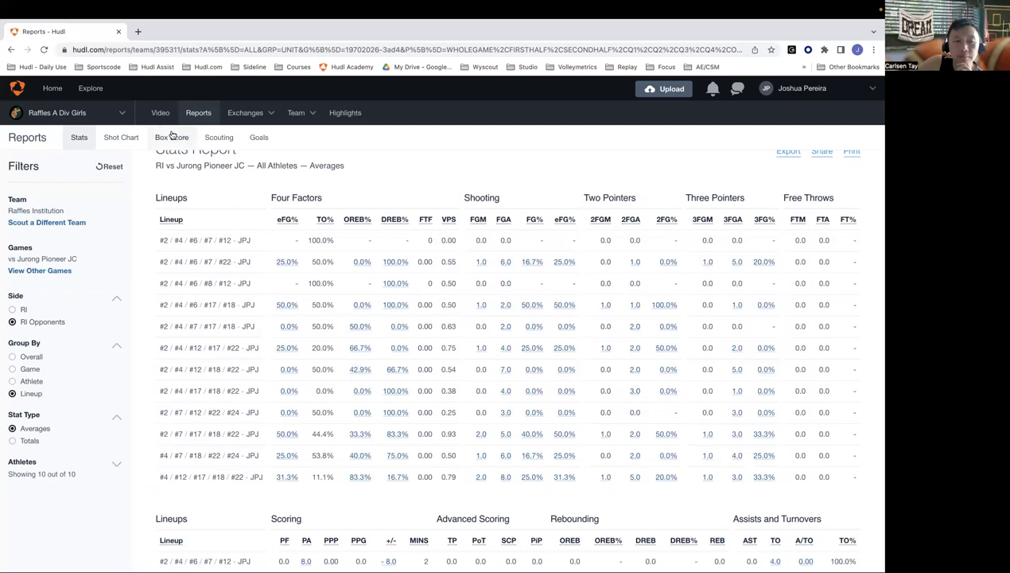
Step: Show the game's shot chart grouped by athlete
{"action": "left_click", "coordinate": [122, 139]}
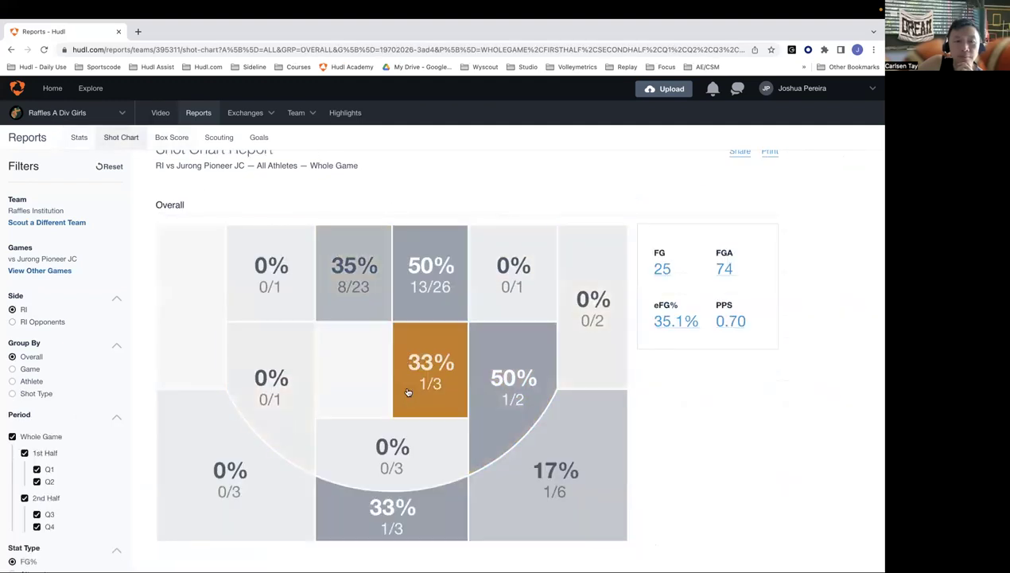
{"action": "scroll", "coordinate": [408, 392], "scroll_direction": "up", "scroll_amount": 1}
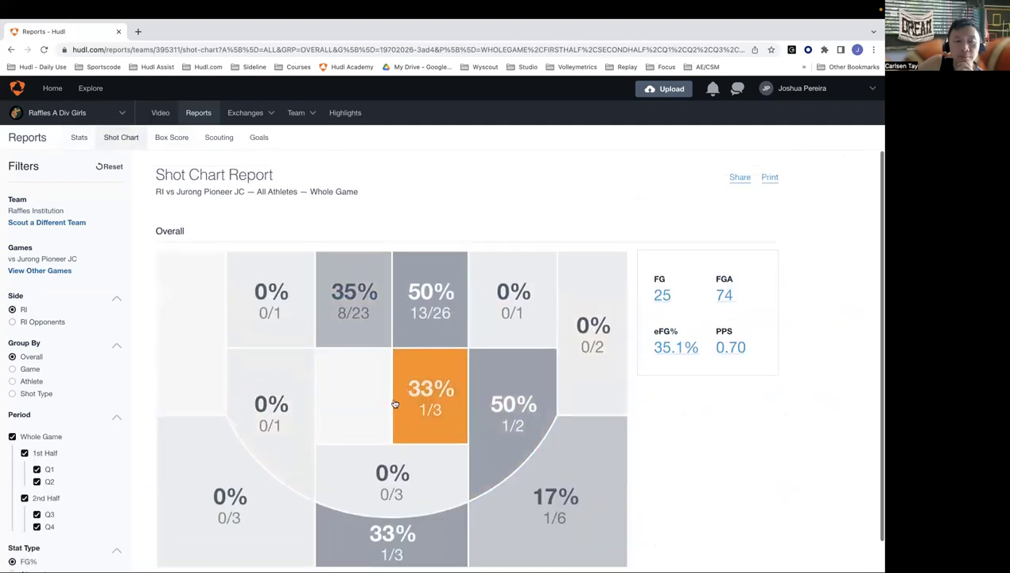
{"action": "left_click", "coordinate": [13, 382]}
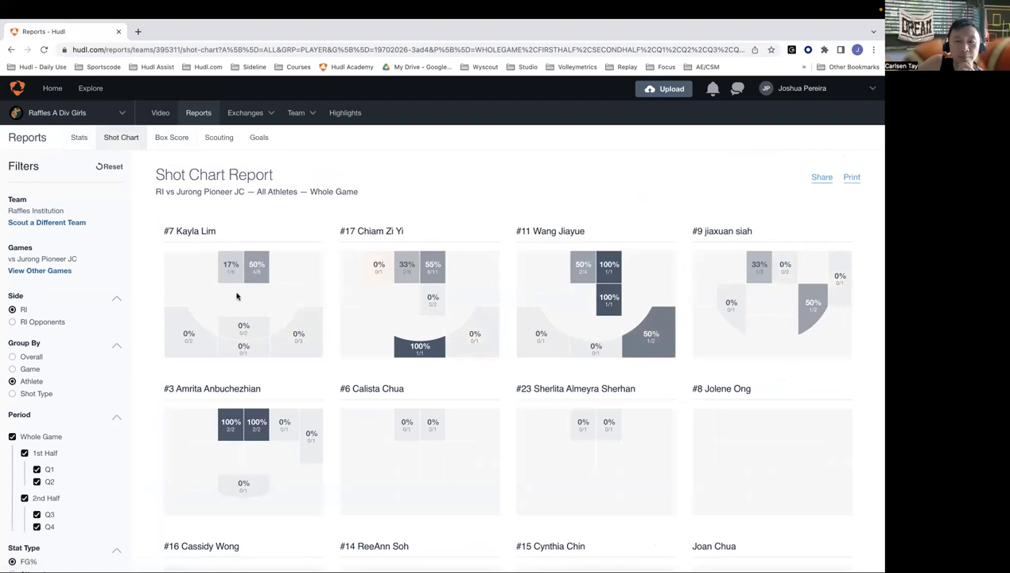
Step: Scroll through the game's box score, then bring up the Raffles Institution scouting report
{"action": "left_click", "coordinate": [180, 134]}
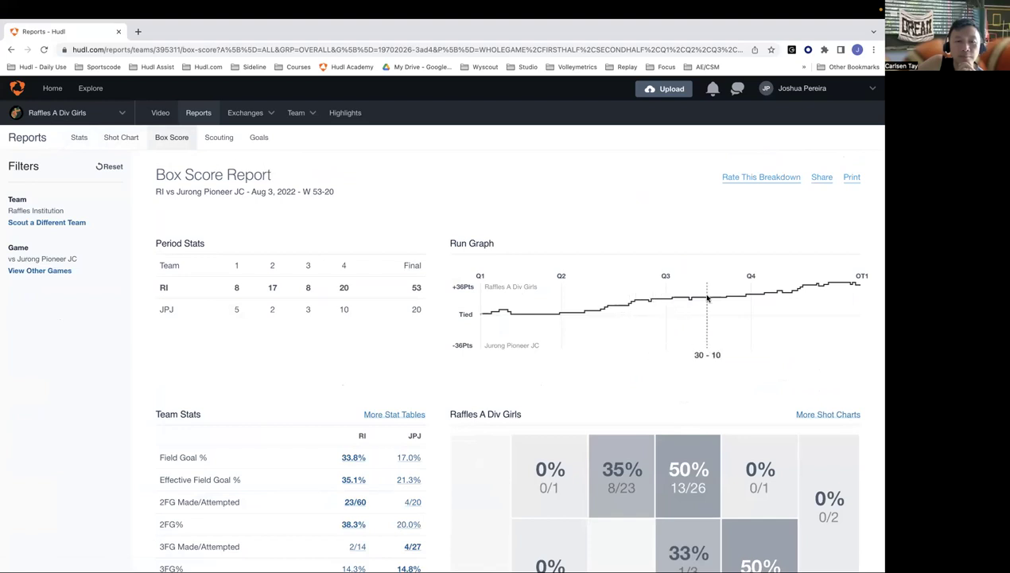
{"action": "scroll", "coordinate": [521, 370], "scroll_direction": "down", "scroll_amount": 3}
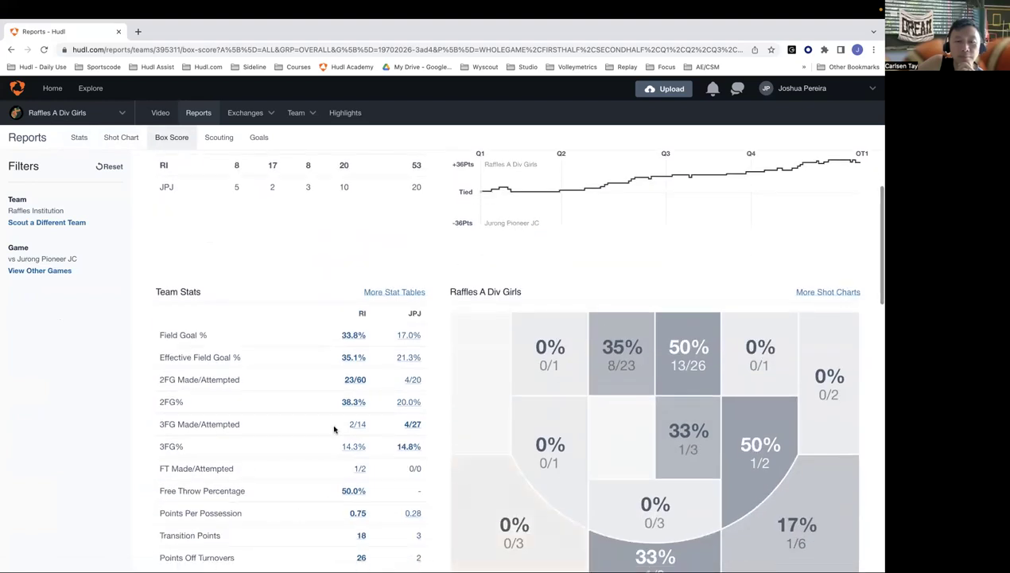
{"action": "scroll", "coordinate": [476, 422], "scroll_direction": "down", "scroll_amount": 5}
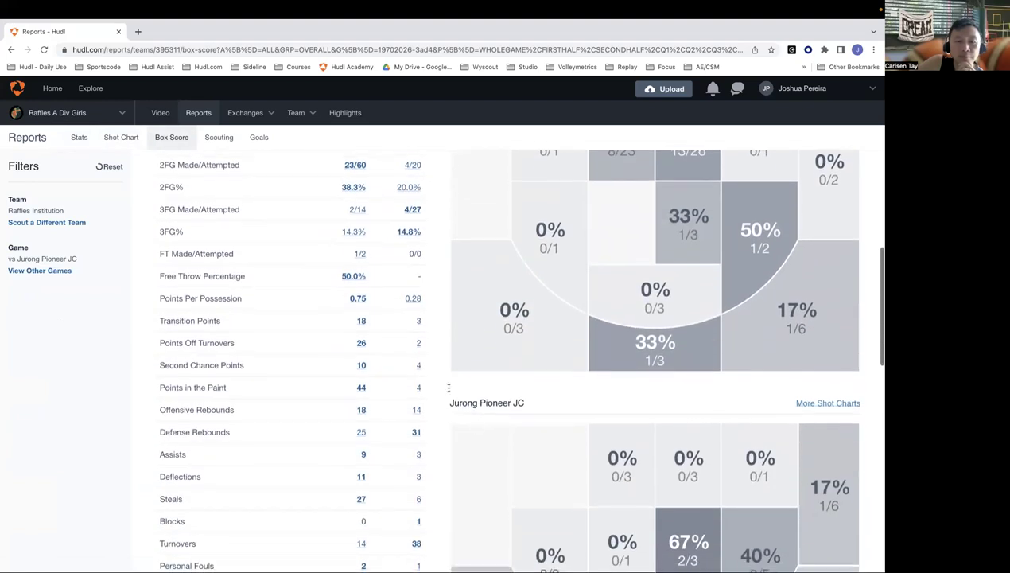
{"action": "left_click", "coordinate": [220, 136]}
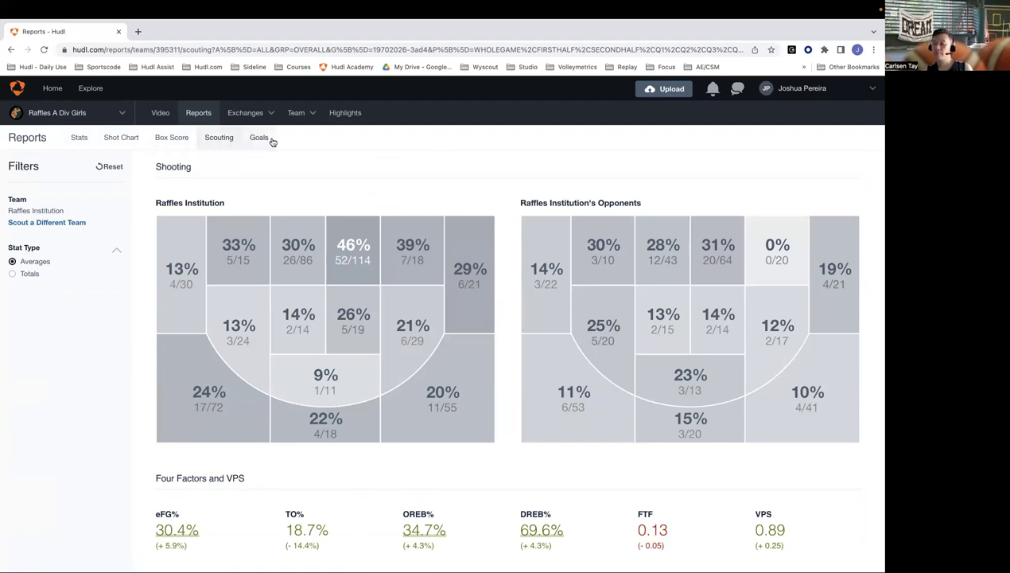
Step: Check the Goals, Scouting and per-athlete Shot Chart reports, then go to the team's video library
{"action": "left_click", "coordinate": [270, 139]}
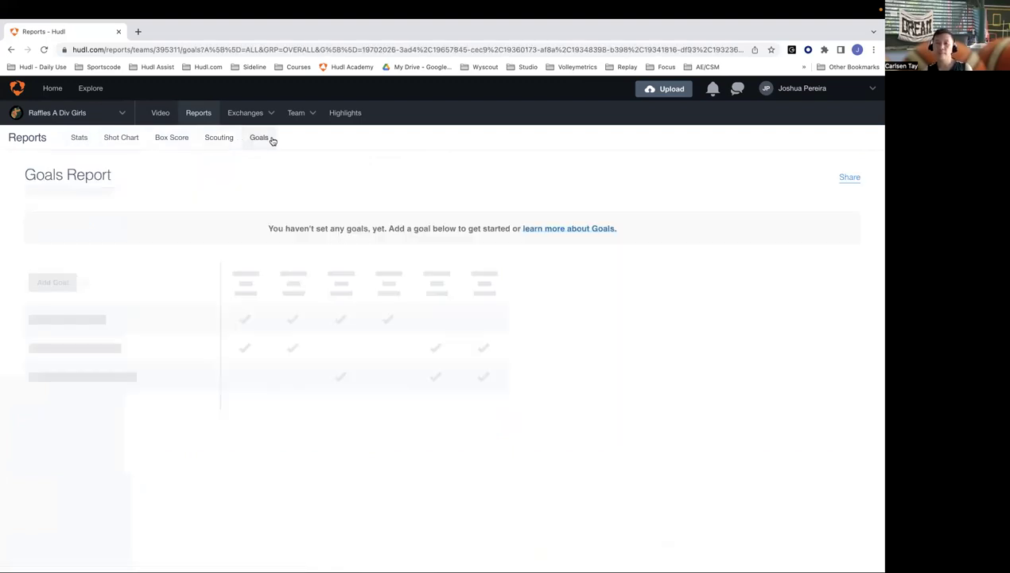
{"action": "left_click", "coordinate": [219, 138]}
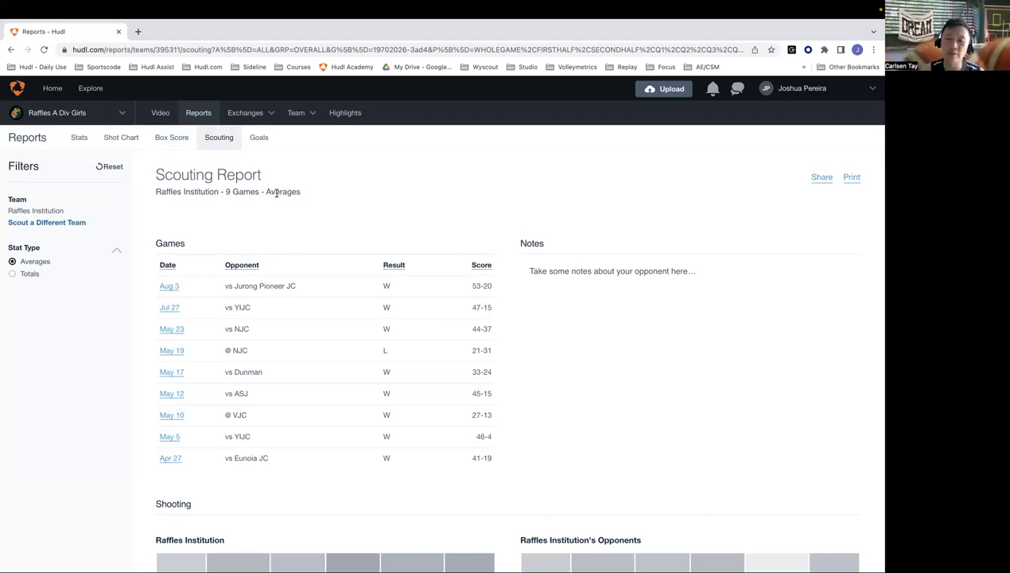
{"action": "left_click", "coordinate": [137, 137]}
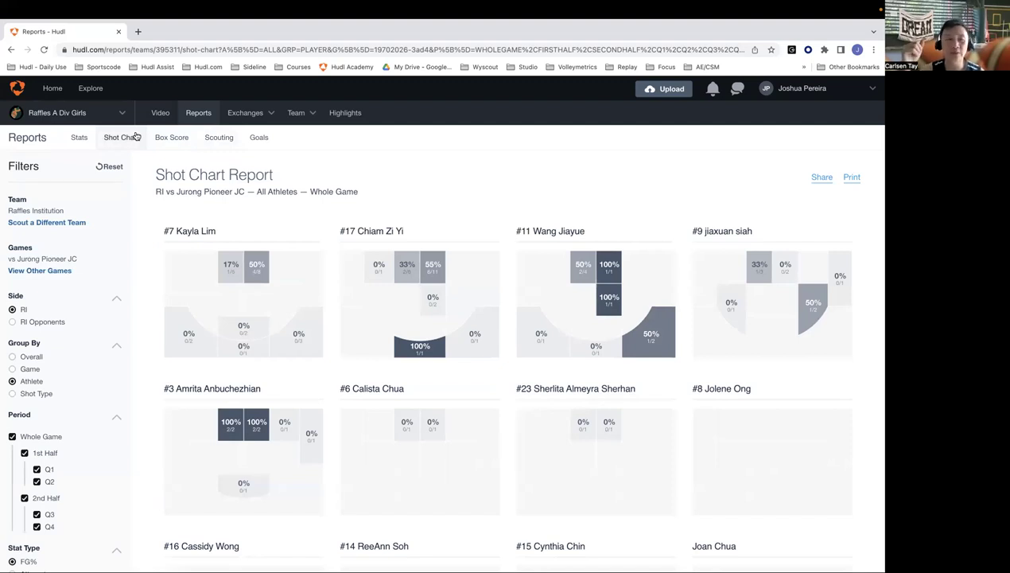
{"action": "scroll", "coordinate": [226, 338], "scroll_direction": "down", "scroll_amount": 5}
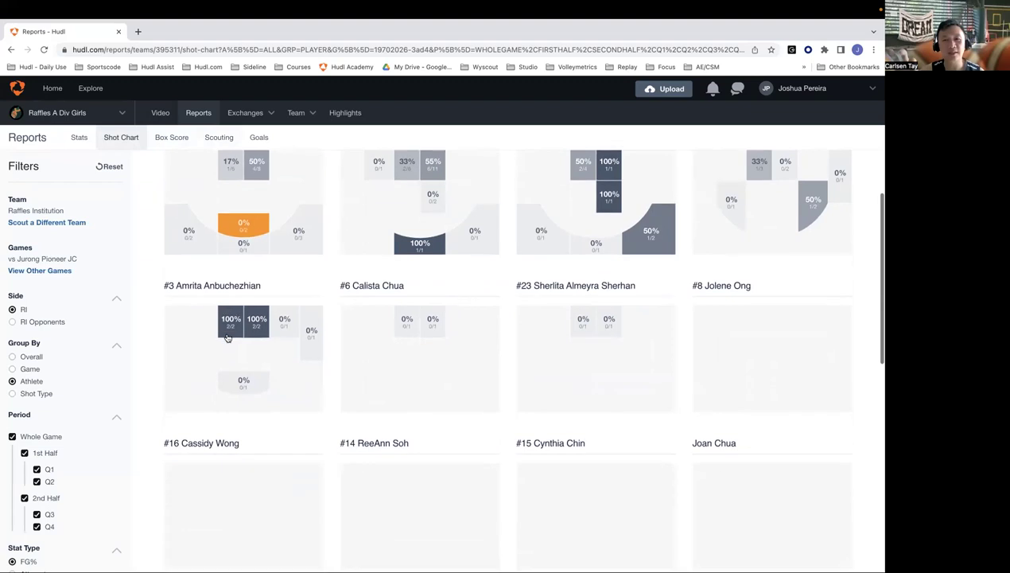
{"action": "scroll", "coordinate": [226, 338], "scroll_direction": "down", "scroll_amount": 4}
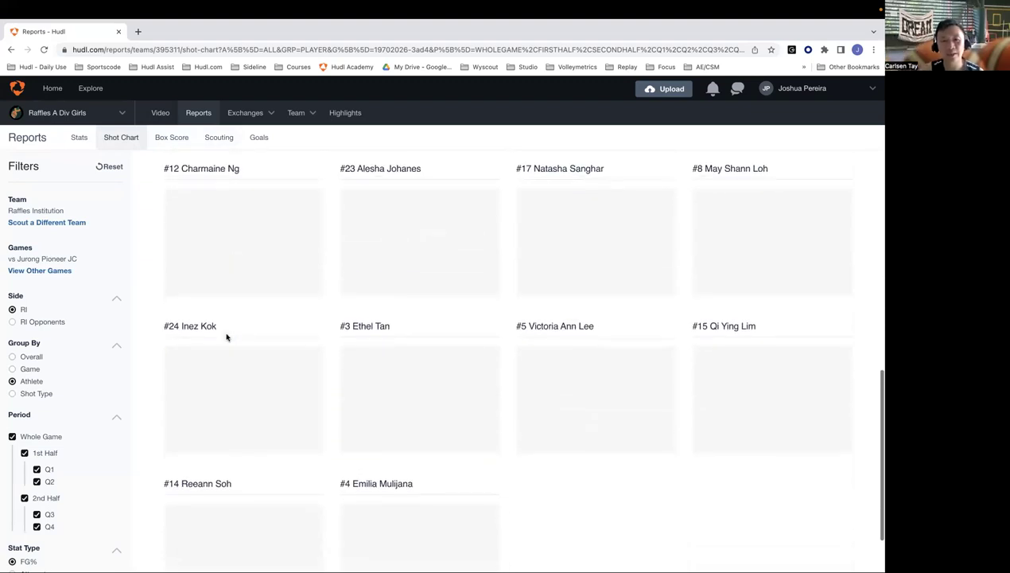
{"action": "scroll", "coordinate": [205, 204], "scroll_direction": "up", "scroll_amount": 2}
{"action": "left_click", "coordinate": [161, 111]}
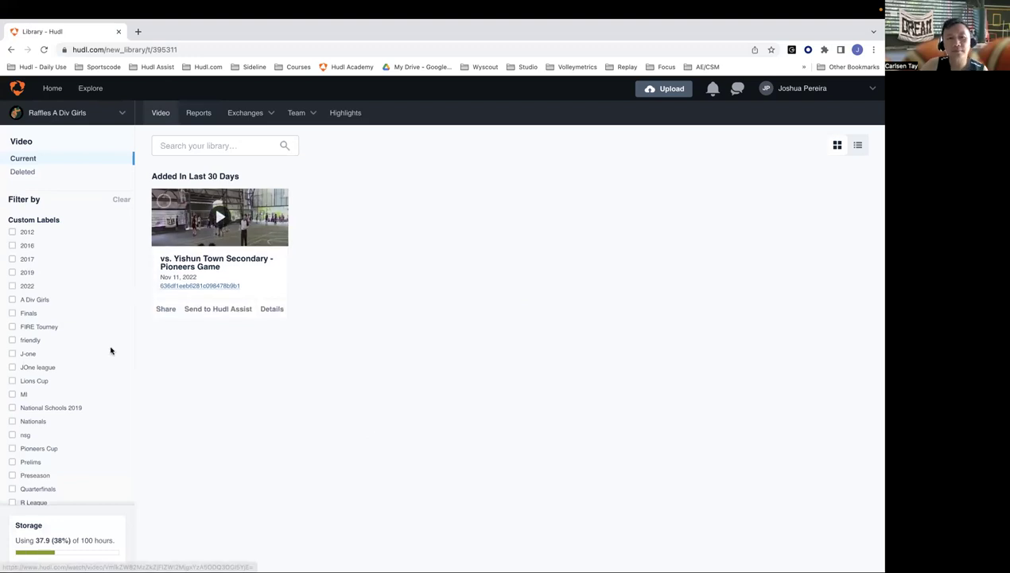
Step: Uncheck the Yishun Town event filter and play the vs. YIJC game video
{"action": "scroll", "coordinate": [48, 358], "scroll_direction": "down", "scroll_amount": 5}
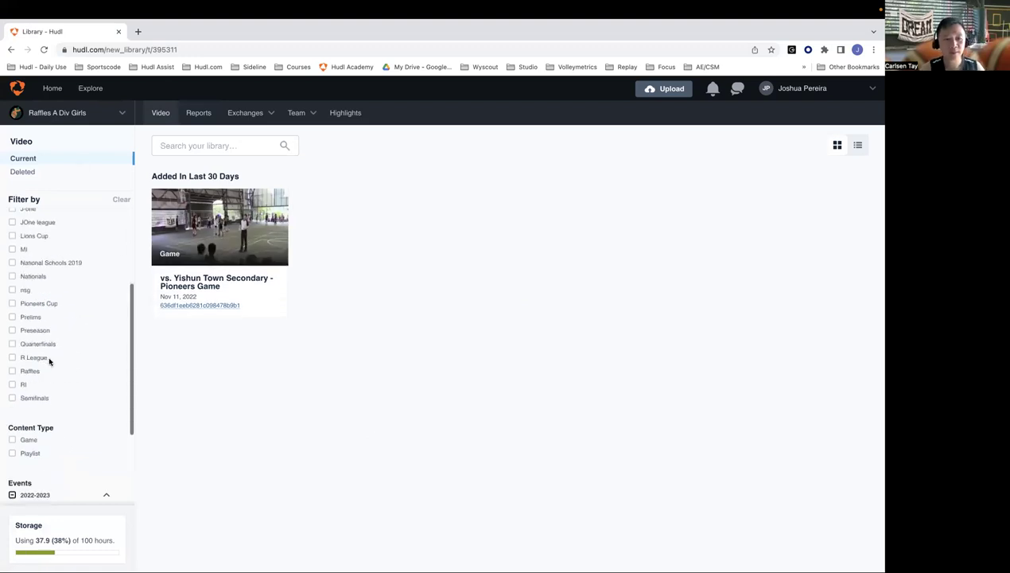
{"action": "left_click", "coordinate": [20, 442]}
{"action": "scroll", "coordinate": [445, 426], "scroll_direction": "down", "scroll_amount": 3}
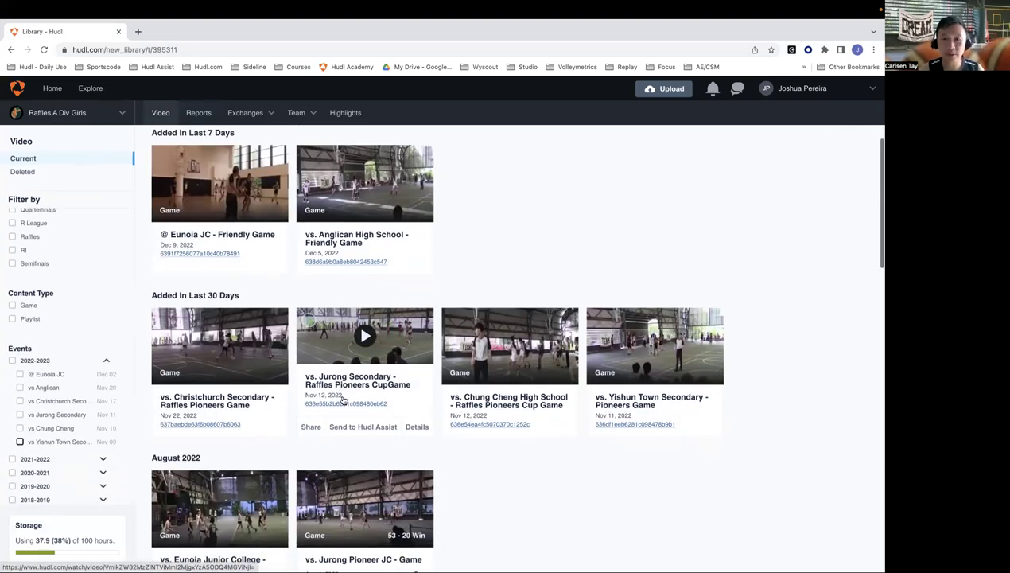
{"action": "scroll", "coordinate": [445, 425], "scroll_direction": "down", "scroll_amount": 3}
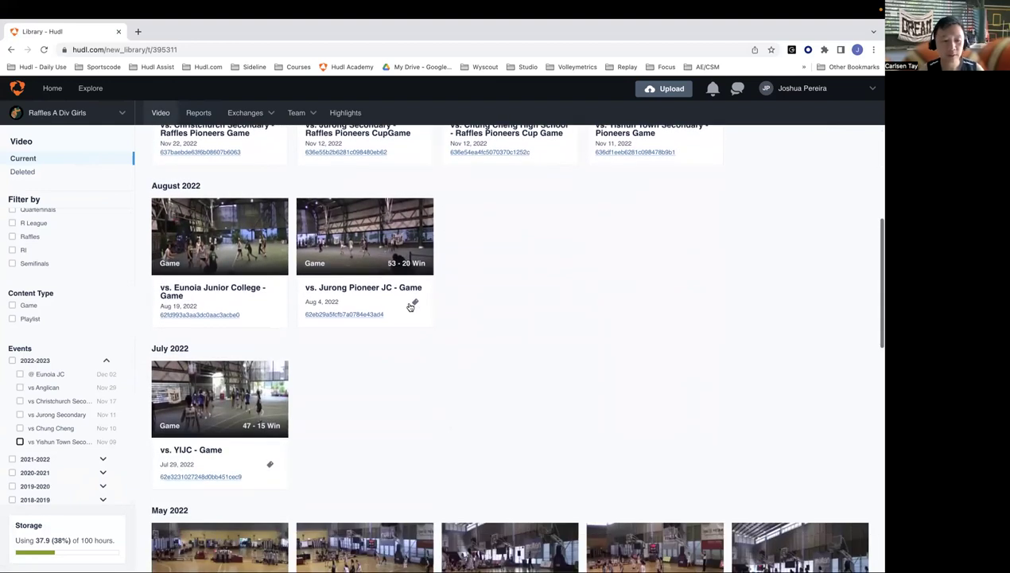
{"action": "left_click", "coordinate": [267, 432]}
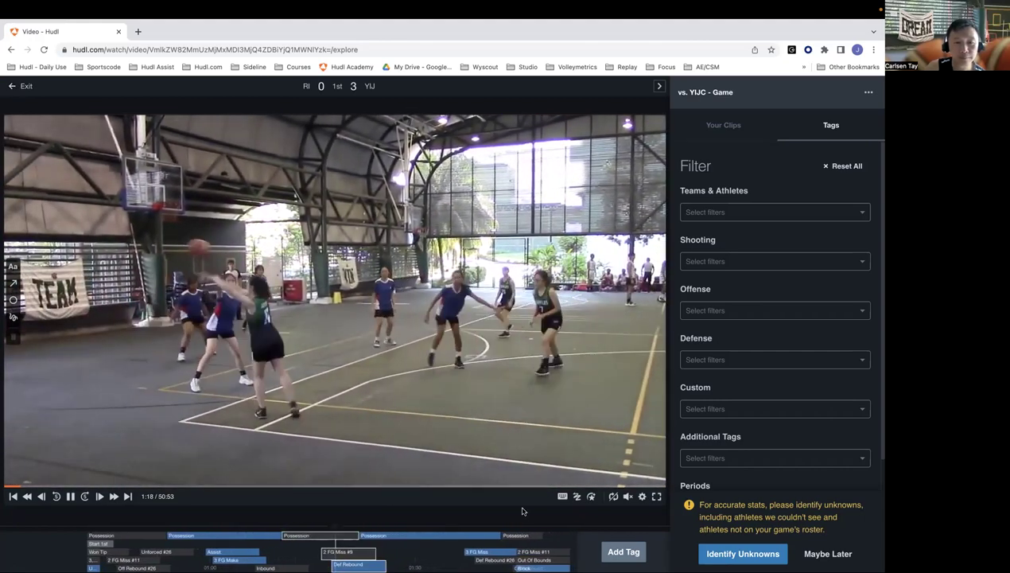
Step: Pause the YIJC video, try Identify Unknowns, exit, and browse the team's Highlights page
{"action": "left_click", "coordinate": [70, 496]}
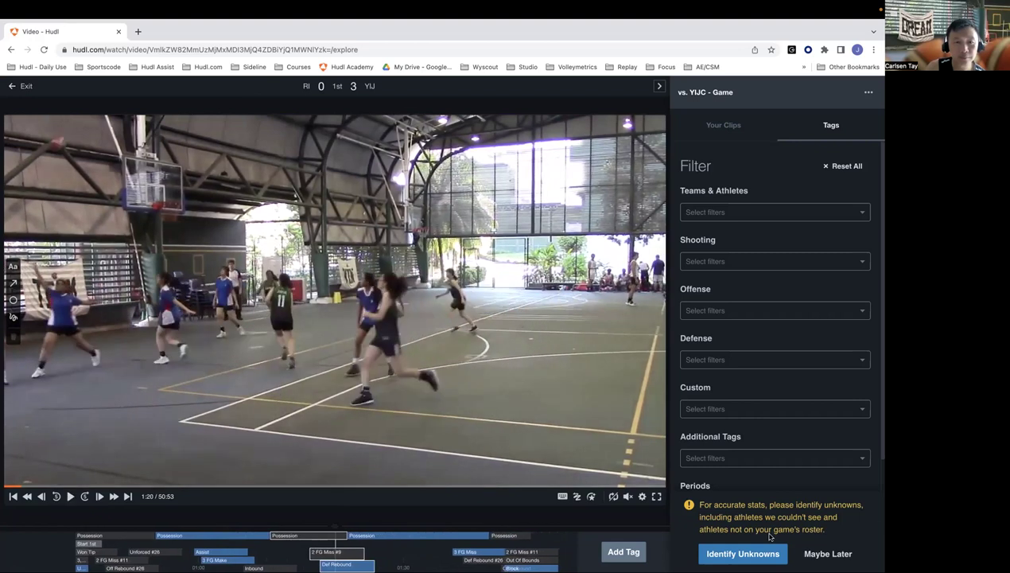
{"action": "left_click", "coordinate": [764, 555]}
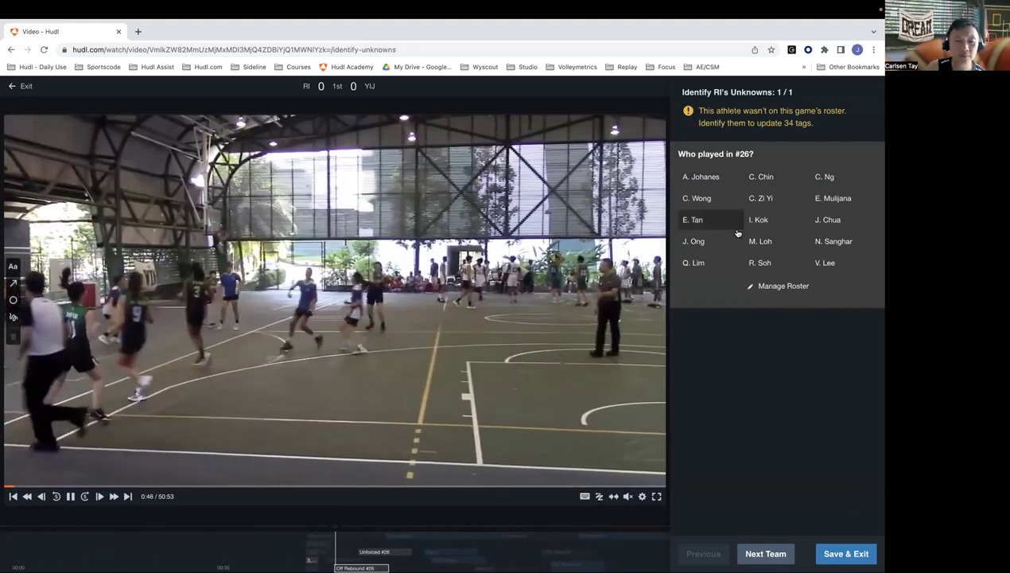
{"action": "left_click", "coordinate": [21, 85]}
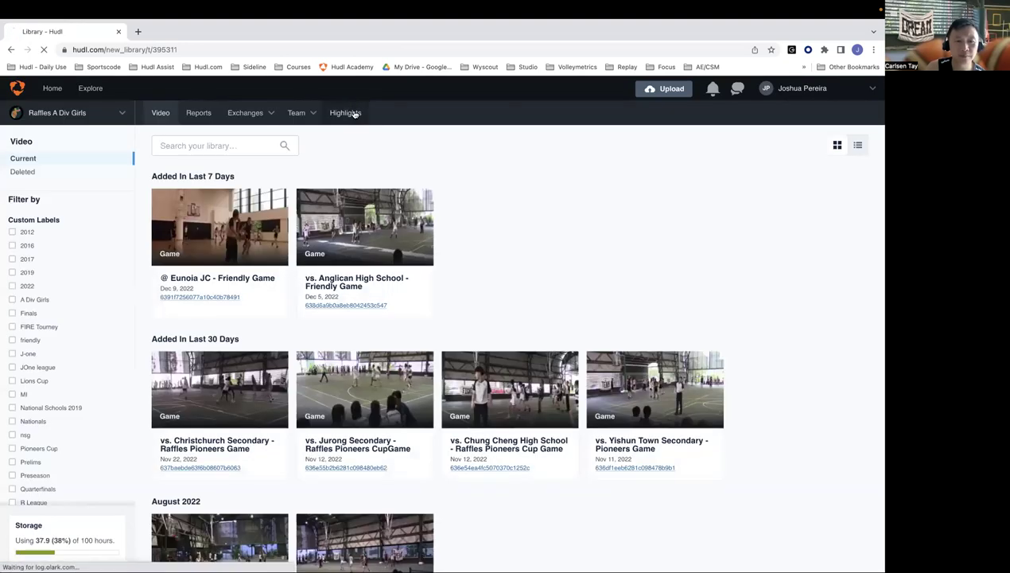
{"action": "left_click", "coordinate": [355, 114]}
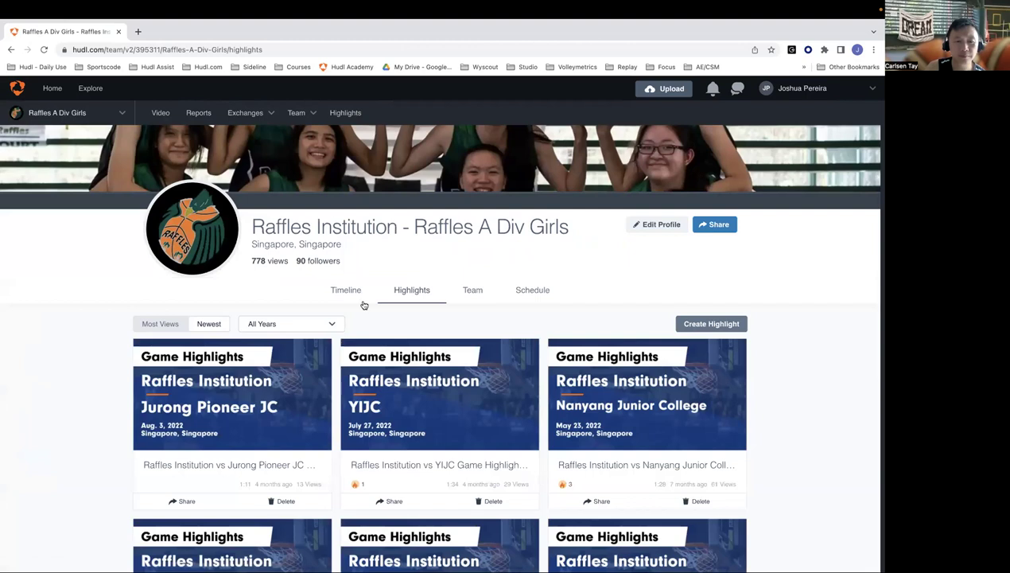
{"action": "scroll", "coordinate": [366, 314], "scroll_direction": "down", "scroll_amount": 5}
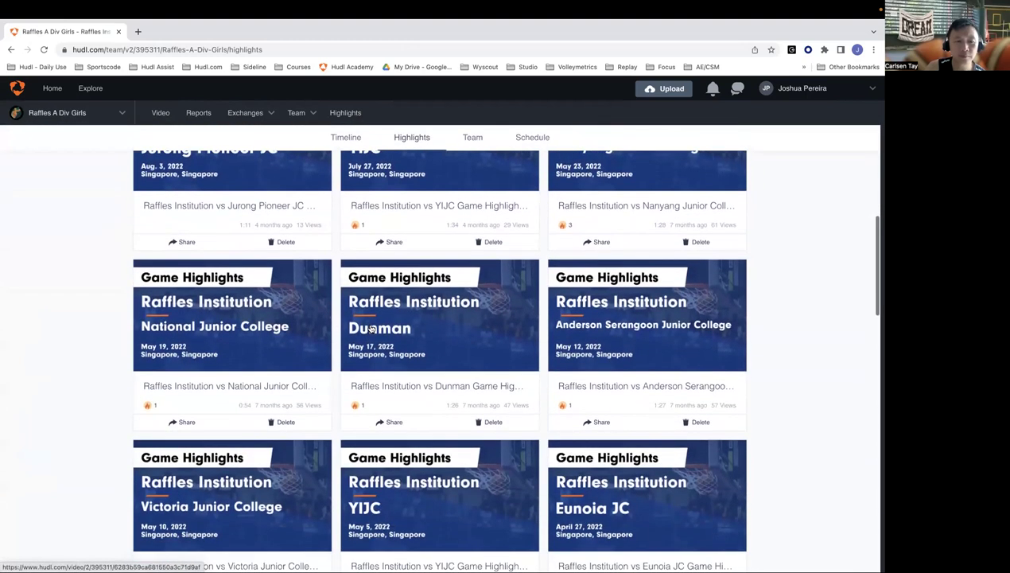
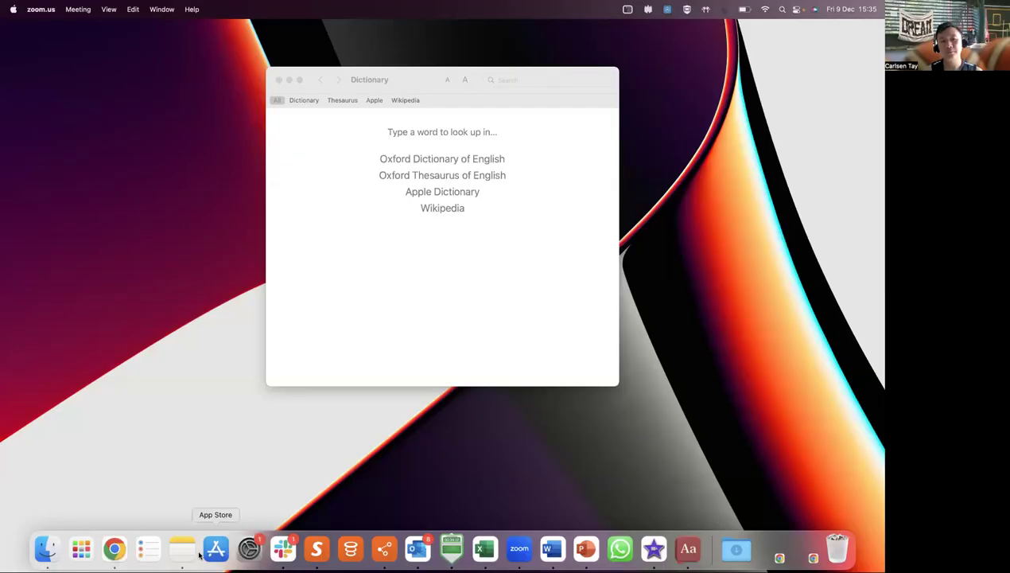
Step: Bring Chrome forward on the Raffles A Div Girls Highlights tab, restored to full screen
{"action": "left_click", "coordinate": [113, 546]}
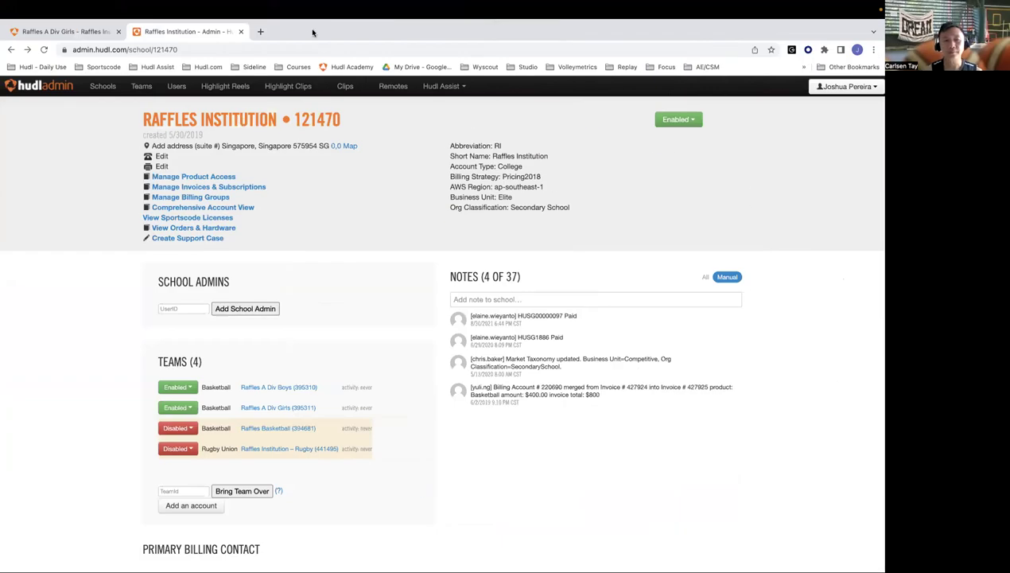
{"action": "left_click", "coordinate": [34, 26]}
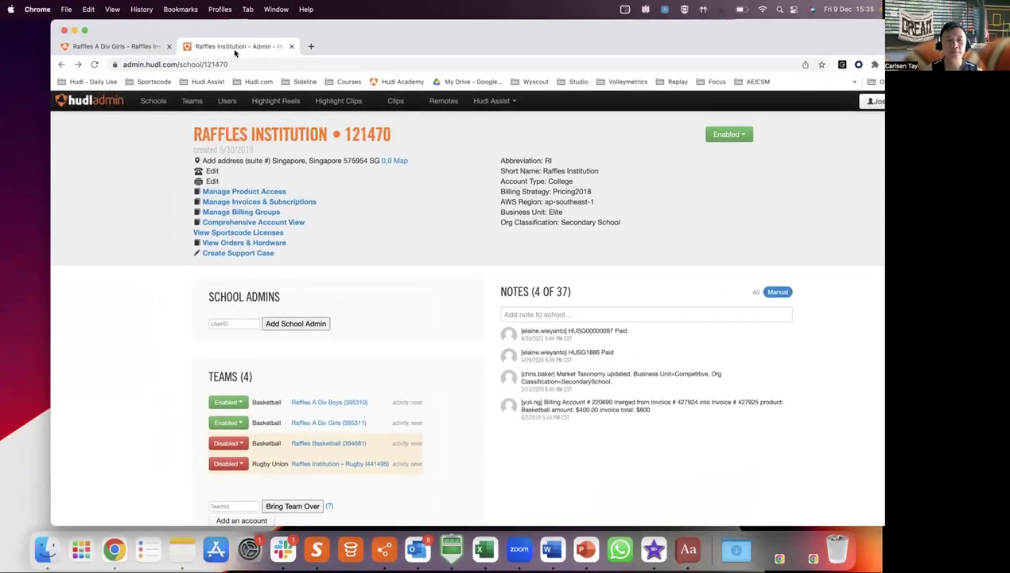
{"action": "left_click", "coordinate": [91, 32]}
{"action": "left_click", "coordinate": [34, 31]}
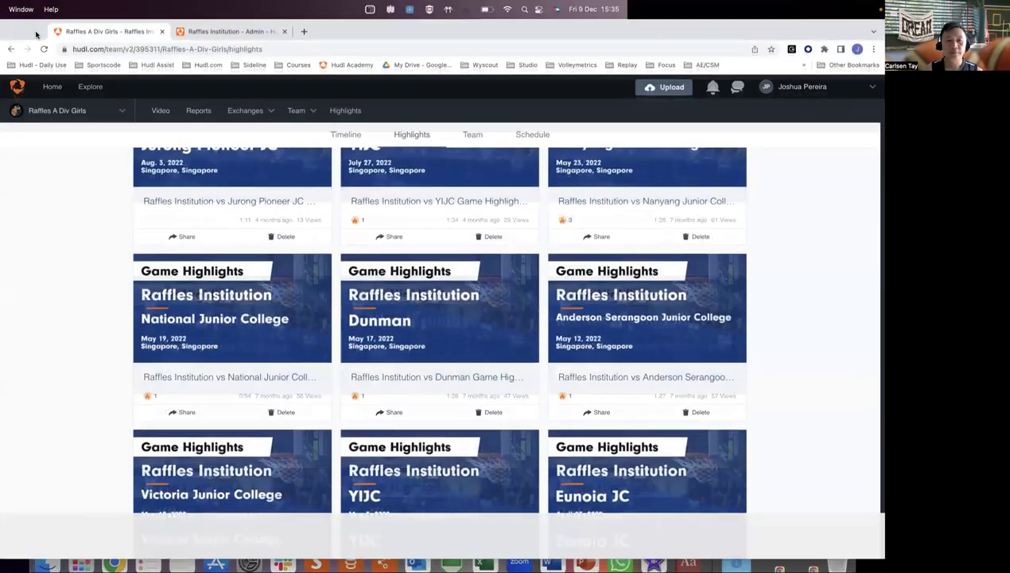
{"action": "scroll", "coordinate": [357, 306], "scroll_direction": "up", "scroll_amount": 4}
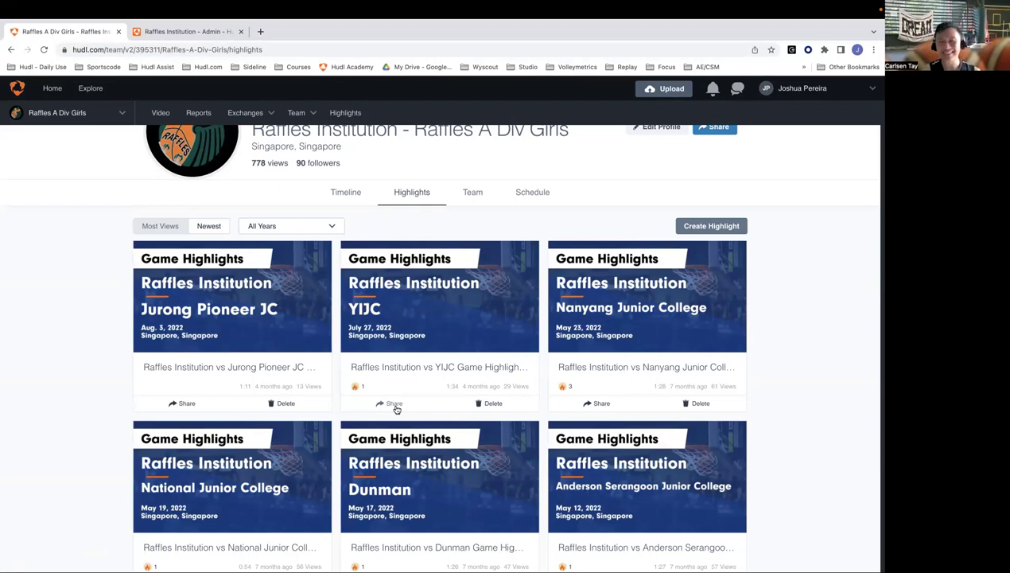
Step: Review the YIJC reel's sharing options, browse the older reels, and open the team switcher
{"action": "left_click", "coordinate": [394, 405]}
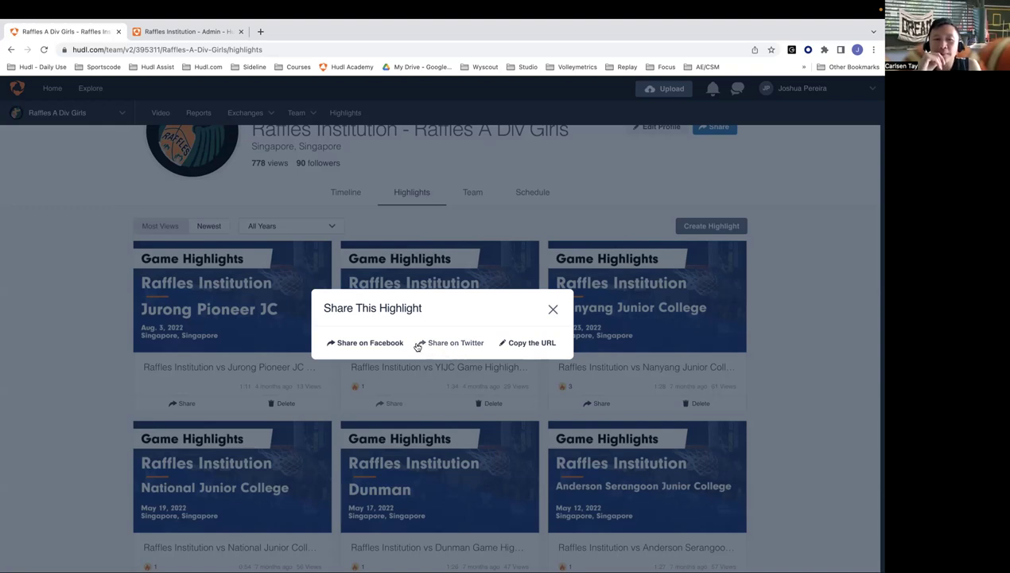
{"action": "left_click", "coordinate": [553, 309]}
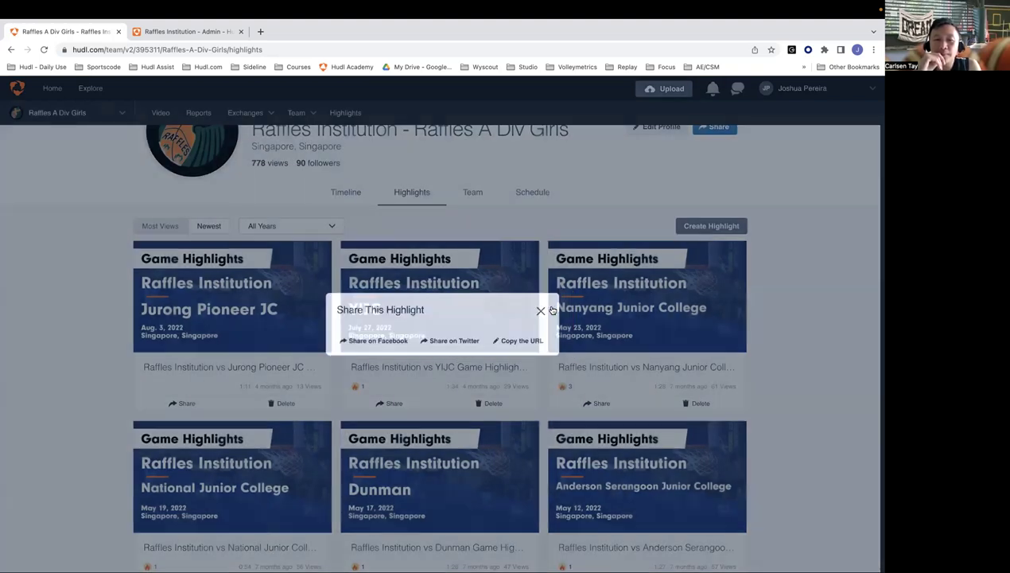
{"action": "scroll", "coordinate": [519, 335], "scroll_direction": "down", "scroll_amount": 1}
{"action": "scroll", "coordinate": [529, 286], "scroll_direction": "down", "scroll_amount": 4}
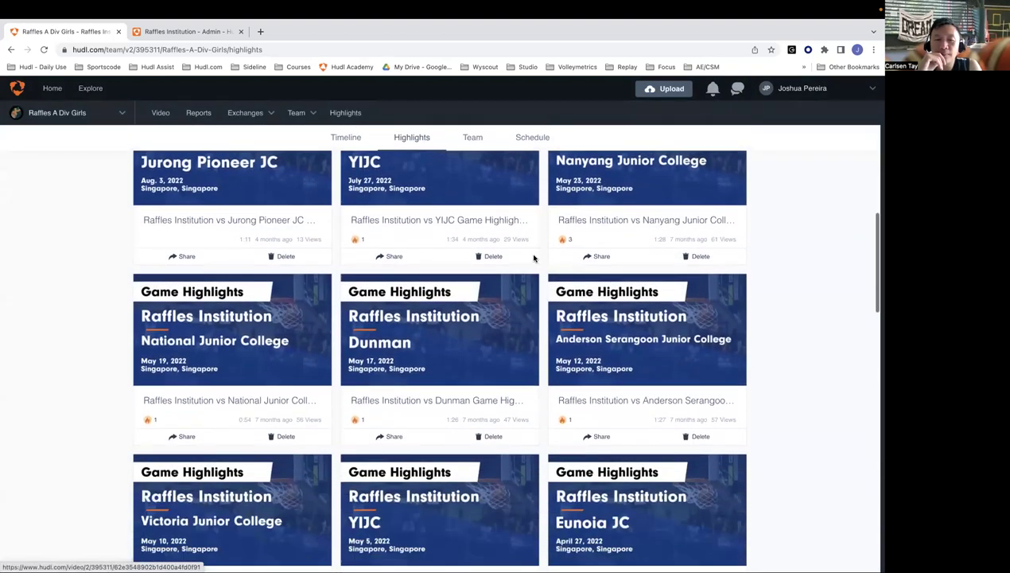
{"action": "scroll", "coordinate": [535, 259], "scroll_direction": "up", "scroll_amount": 3}
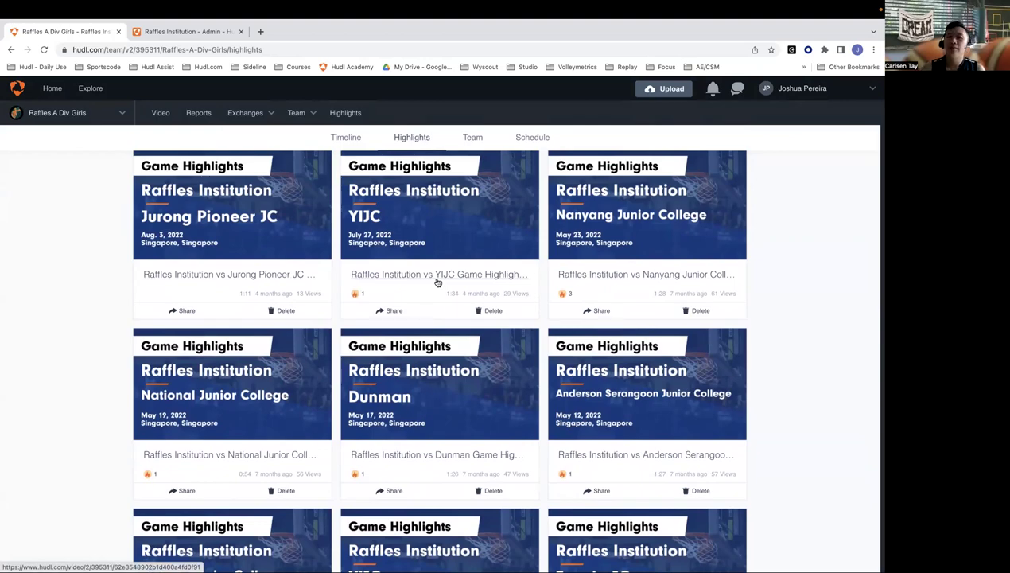
{"action": "scroll", "coordinate": [437, 281], "scroll_direction": "up", "scroll_amount": 5}
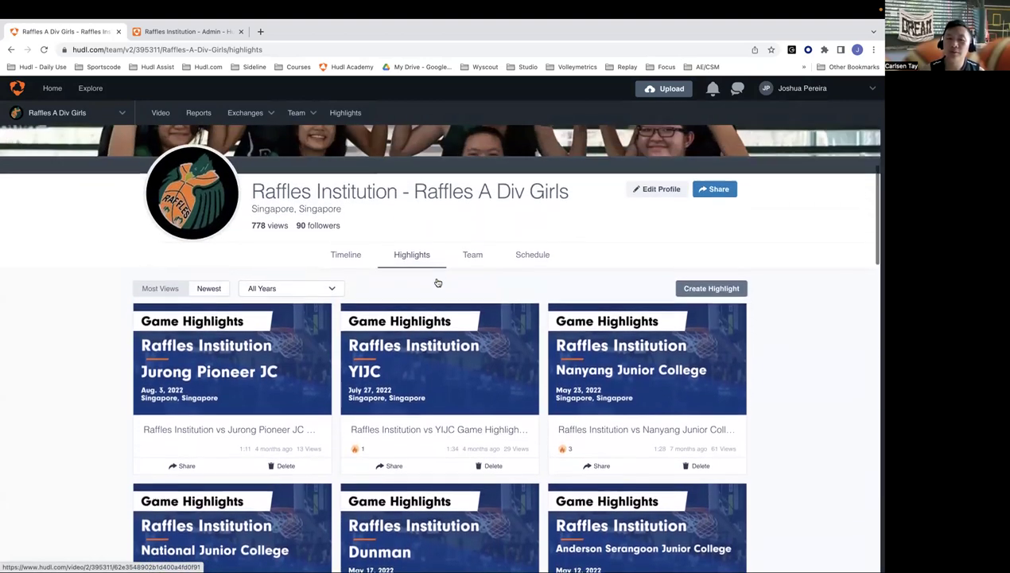
{"action": "scroll", "coordinate": [437, 282], "scroll_direction": "down", "scroll_amount": 5}
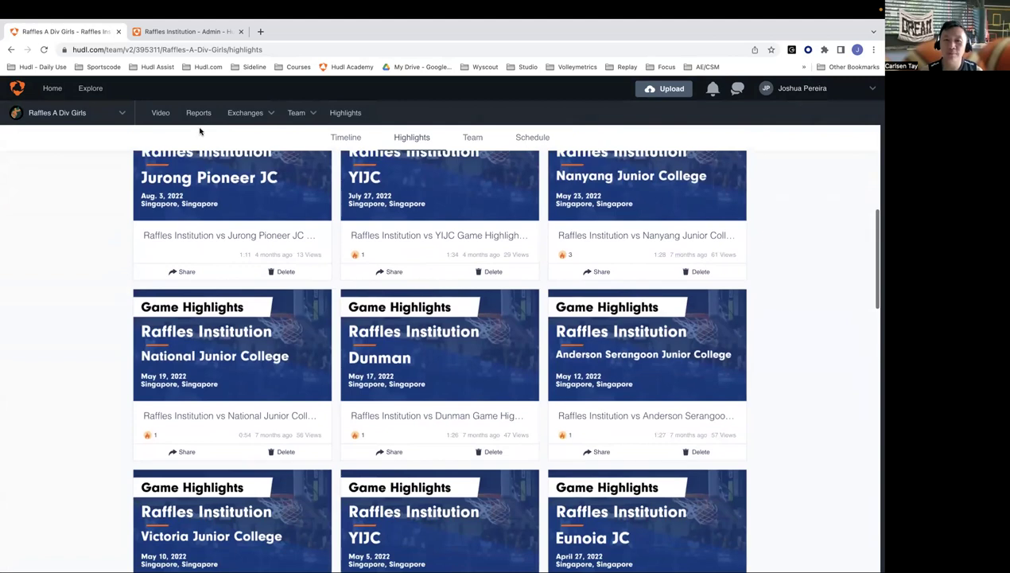
{"action": "left_click", "coordinate": [118, 113]}
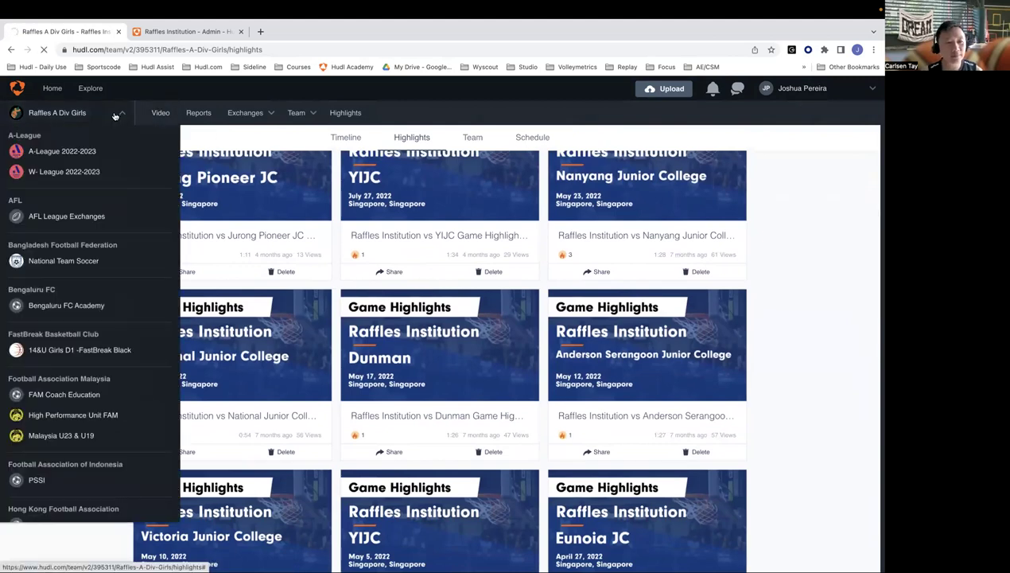
Step: Switch to the Hudl Basketball Club team
{"action": "scroll", "coordinate": [84, 244], "scroll_direction": "down", "scroll_amount": 3}
{"action": "scroll", "coordinate": [84, 244], "scroll_direction": "down", "scroll_amount": 10}
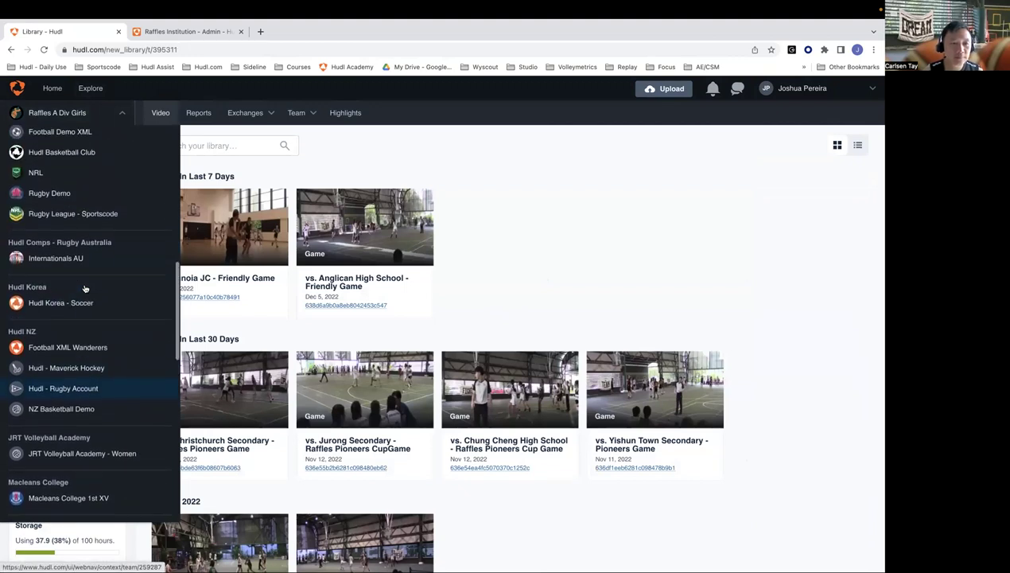
{"action": "scroll", "coordinate": [85, 289], "scroll_direction": "up", "scroll_amount": 2}
{"action": "left_click", "coordinate": [80, 247]}
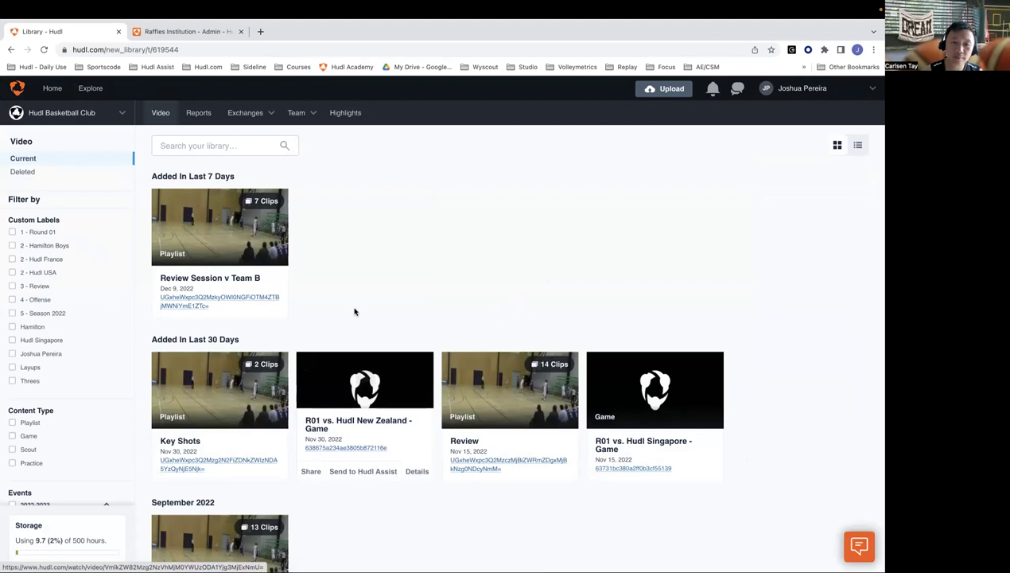
Step: Preview the Key Shots playlist, then return to browse the club's video library
{"action": "scroll", "coordinate": [355, 311], "scroll_direction": "down", "scroll_amount": 3}
{"action": "left_click", "coordinate": [227, 287]}
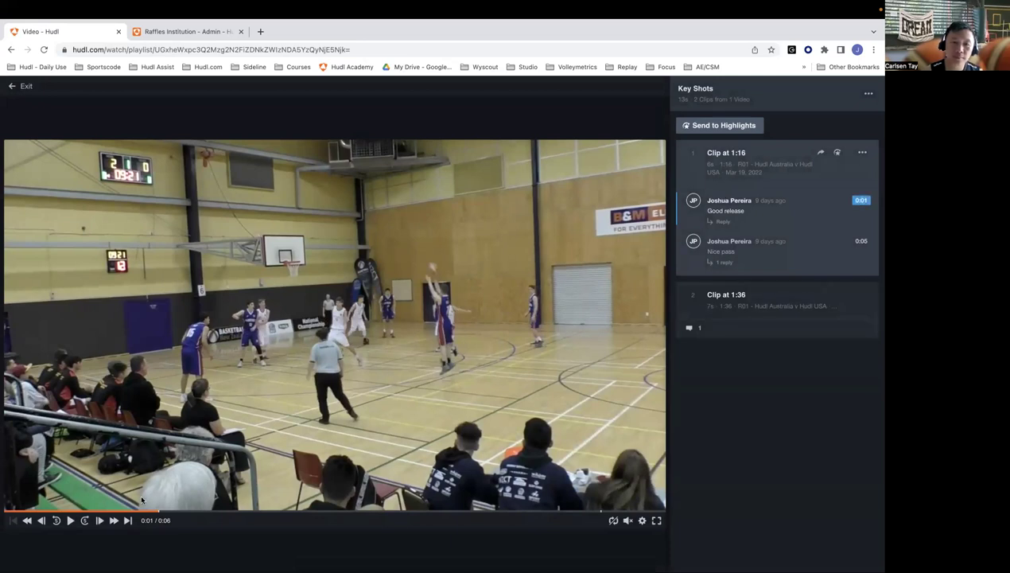
{"action": "left_click", "coordinate": [70, 520]}
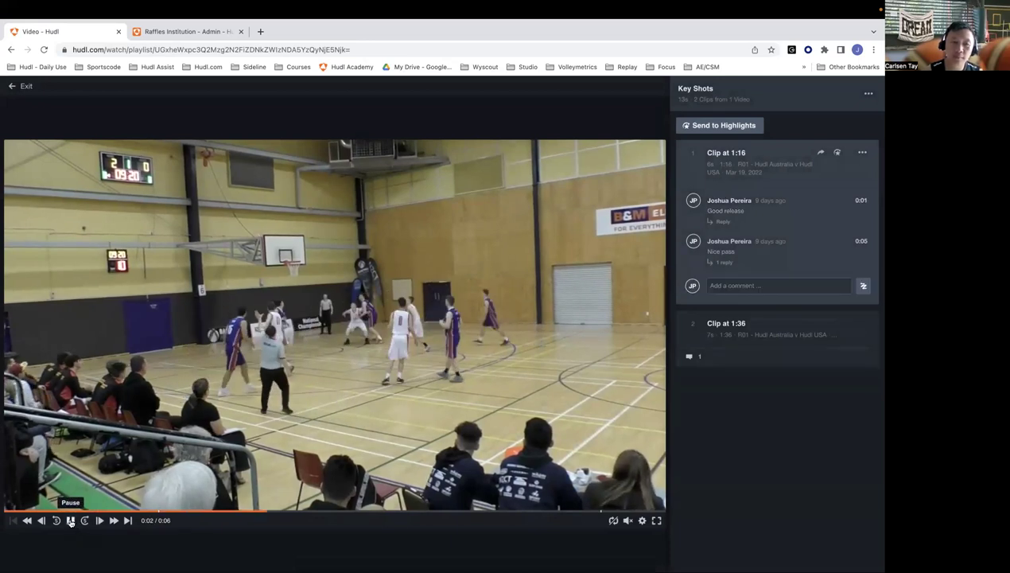
{"action": "left_click", "coordinate": [22, 85]}
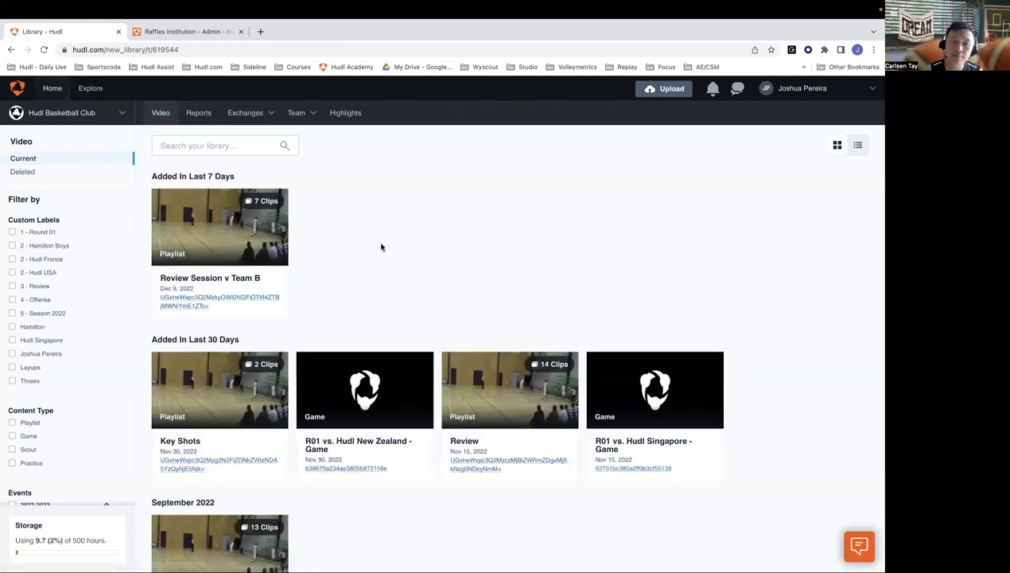
{"action": "scroll", "coordinate": [374, 423], "scroll_direction": "down", "scroll_amount": 7}
{"action": "scroll", "coordinate": [449, 358], "scroll_direction": "up", "scroll_amount": 2}
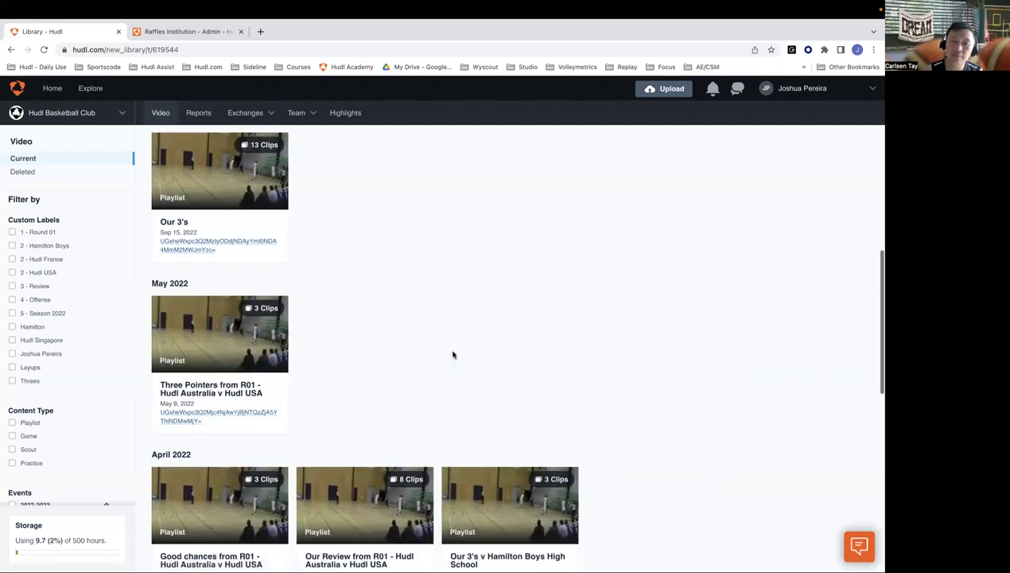
{"action": "scroll", "coordinate": [453, 350], "scroll_direction": "down", "scroll_amount": 8}
{"action": "scroll", "coordinate": [453, 350], "scroll_direction": "up", "scroll_amount": 1}
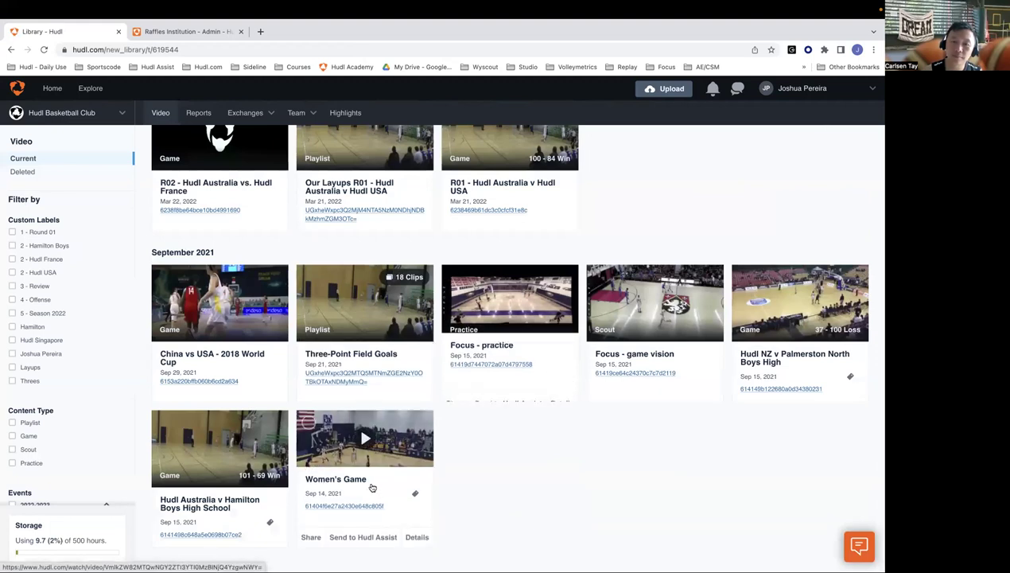
Step: Open the Hudl Australia v Hamilton Boys High School game, filter to Hudl Basketball Club, and clear the three old clips
{"action": "left_click", "coordinate": [235, 497]}
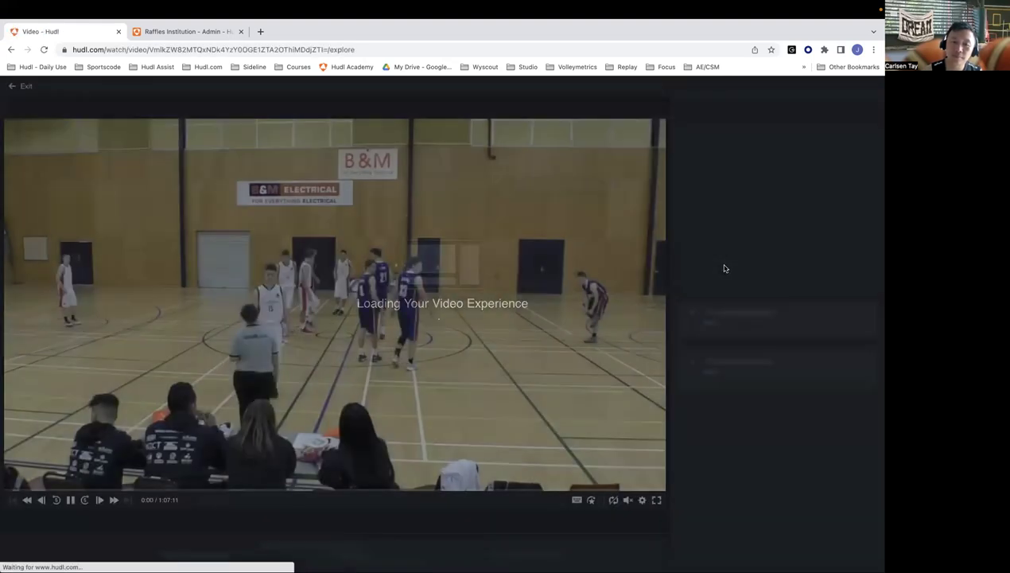
{"action": "left_click", "coordinate": [751, 210]}
{"action": "left_click", "coordinate": [751, 226]}
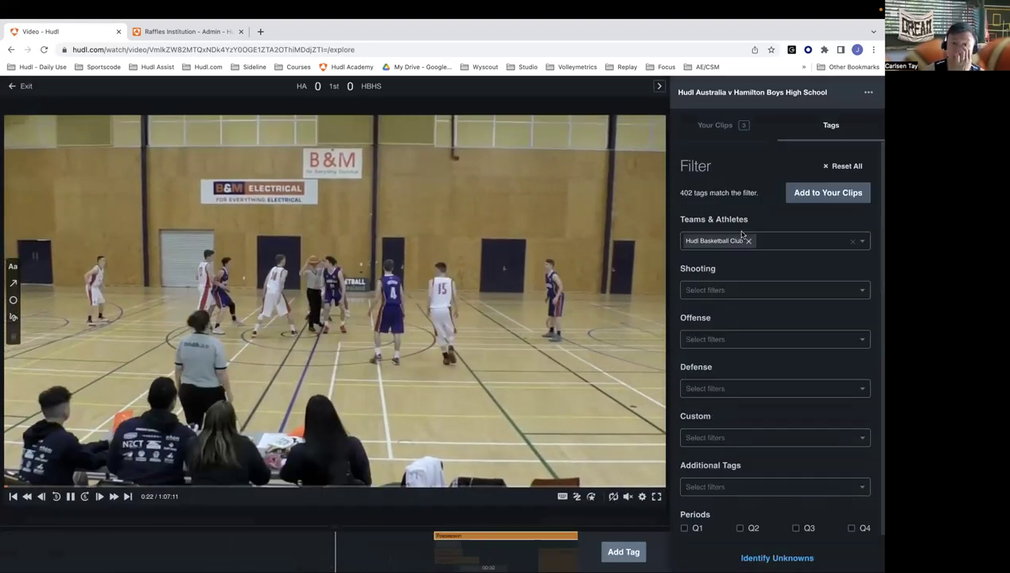
{"action": "left_click", "coordinate": [715, 126]}
{"action": "left_click", "coordinate": [866, 158]}
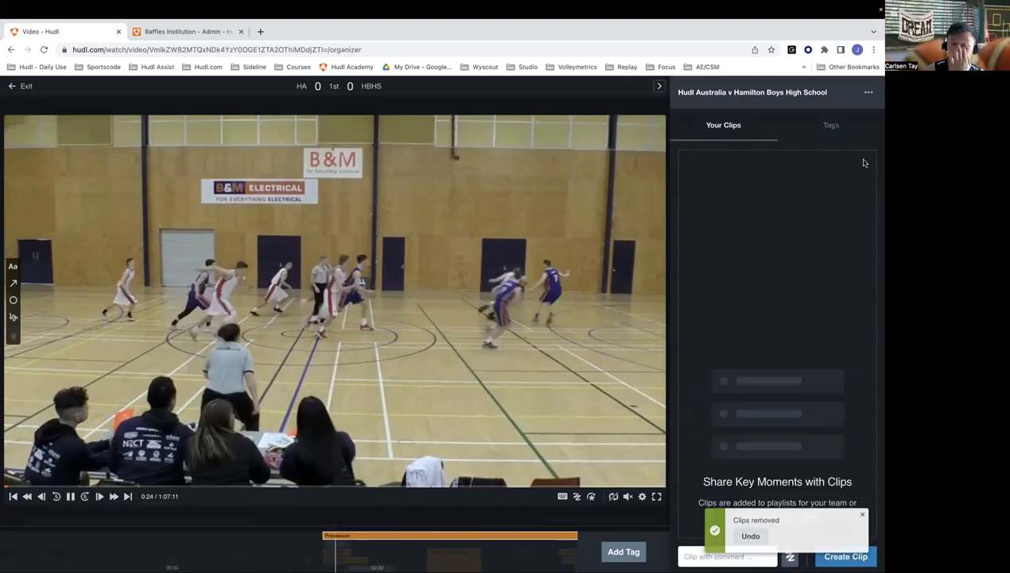
{"action": "left_click", "coordinate": [821, 131]}
Step: Filter to made three-point shots, add the 9 tags as clips, and review them
{"action": "left_click", "coordinate": [729, 288]}
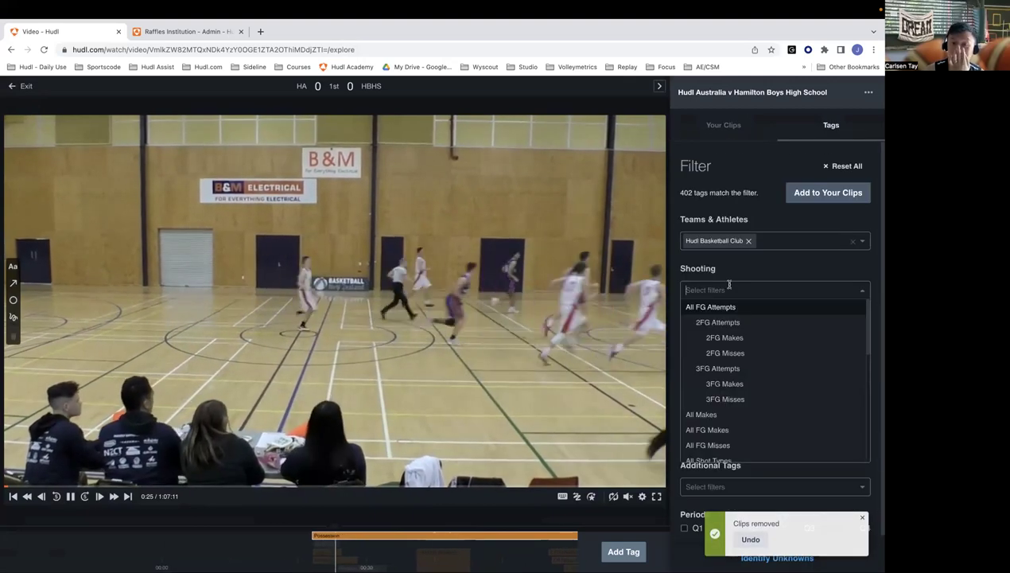
{"action": "left_click", "coordinate": [727, 385]}
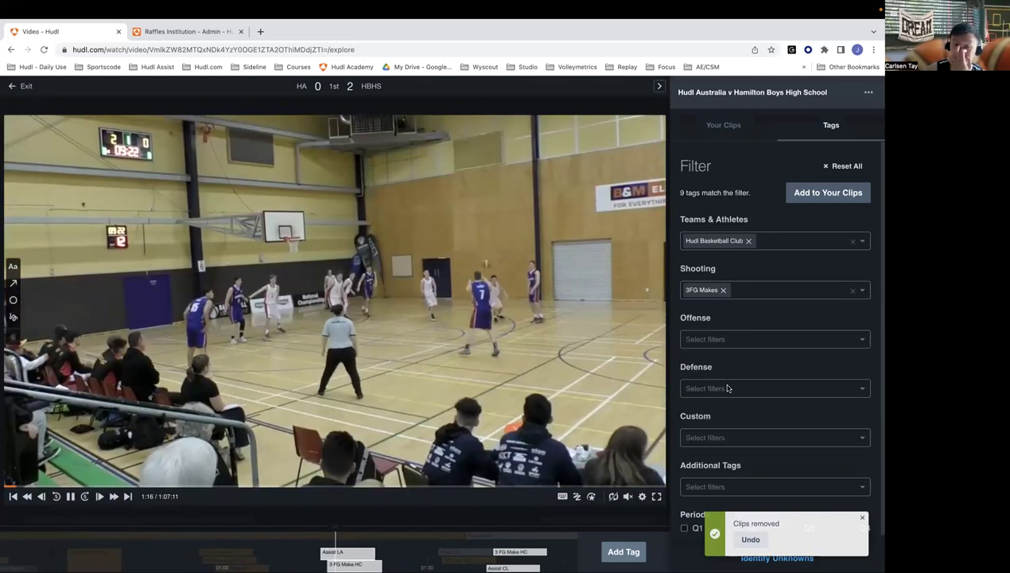
{"action": "left_click", "coordinate": [827, 195]}
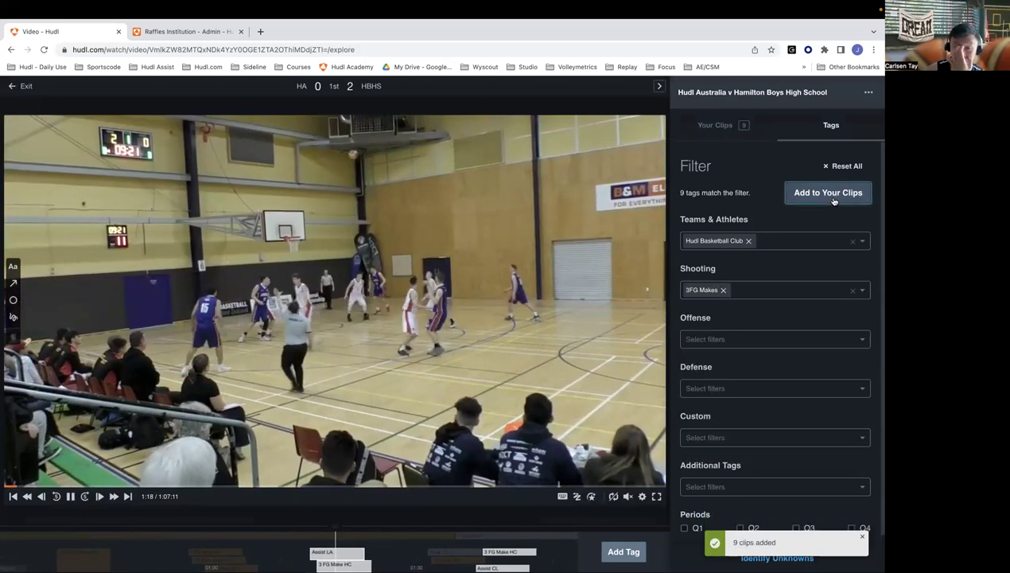
{"action": "left_click", "coordinate": [716, 127]}
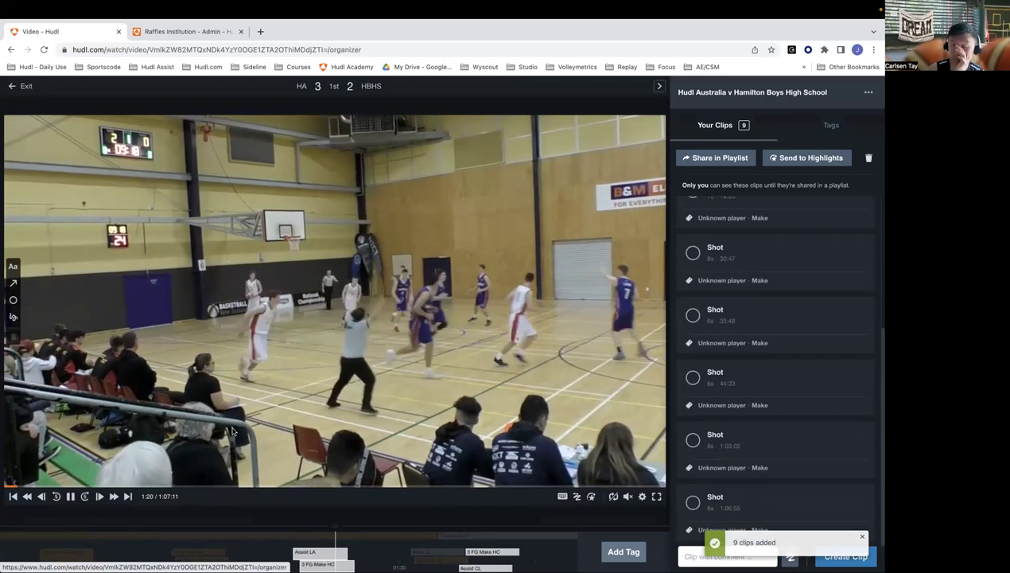
{"action": "left_click", "coordinate": [69, 496]}
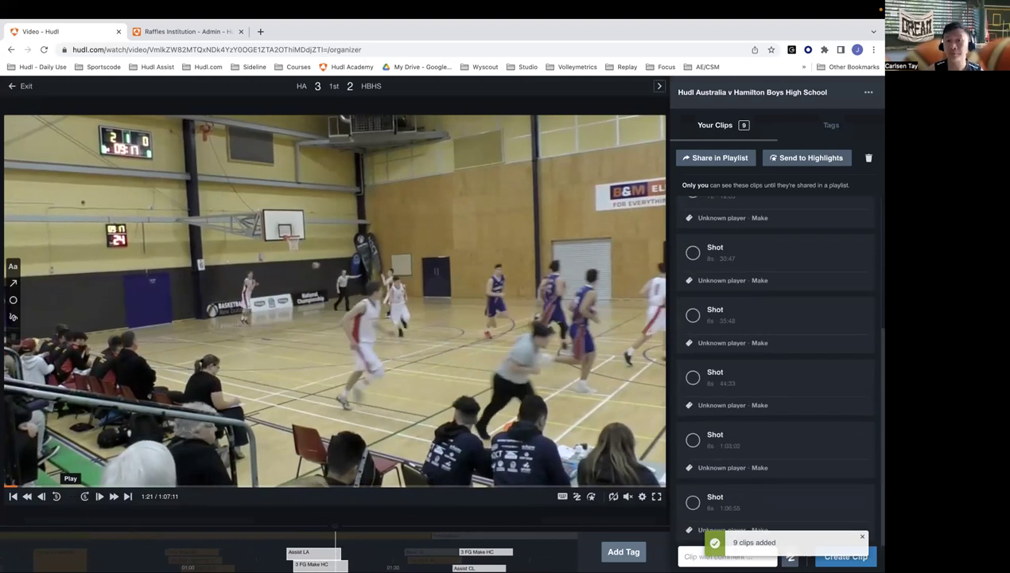
{"action": "left_click", "coordinate": [293, 554]}
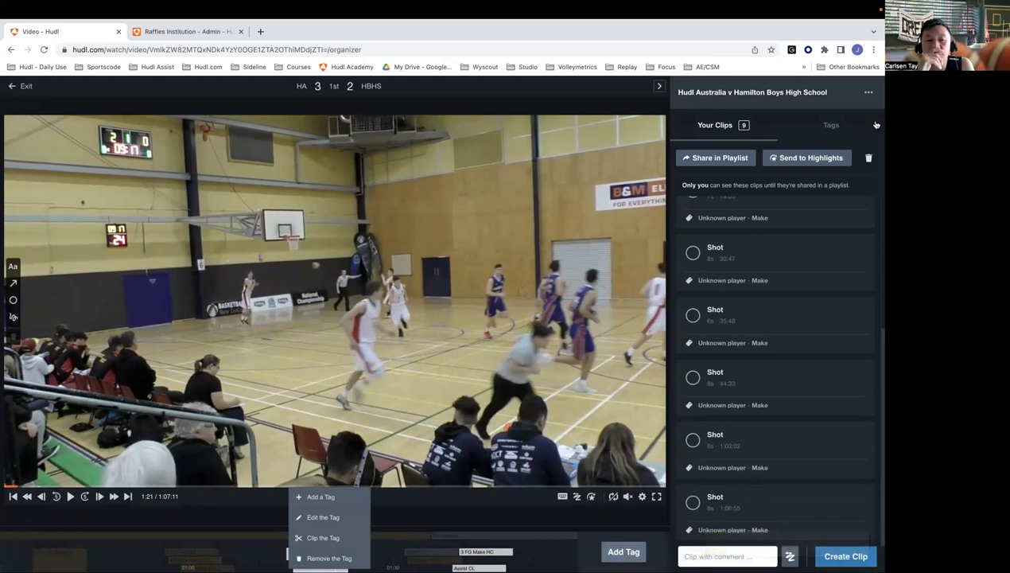
{"action": "left_click", "coordinate": [751, 239]}
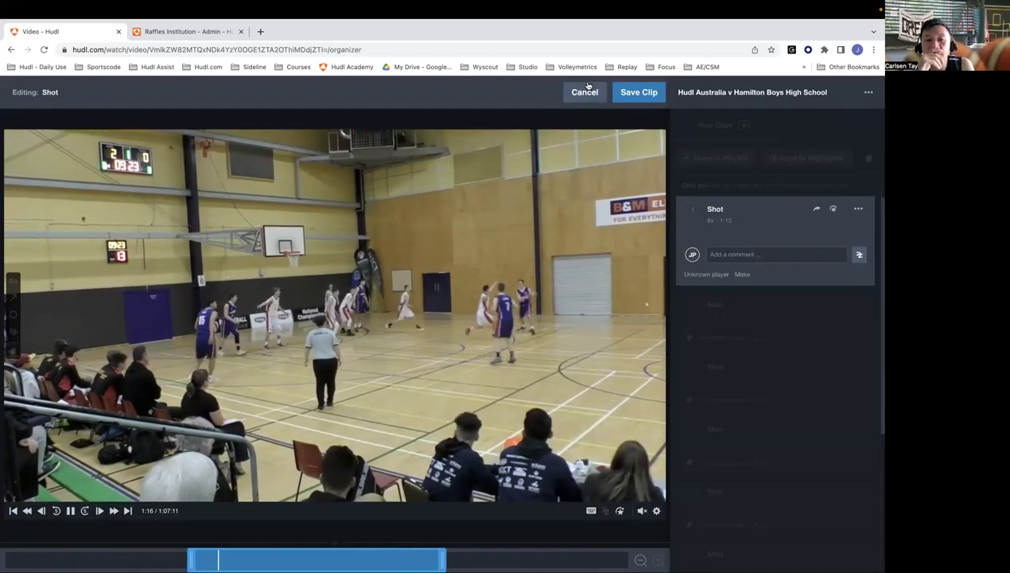
{"action": "left_click", "coordinate": [582, 92]}
Step: Send the first, third and fifth Shot clips to Hudl Basketball Club highlights
{"action": "left_click", "coordinate": [693, 215]}
{"action": "left_click", "coordinate": [693, 340]}
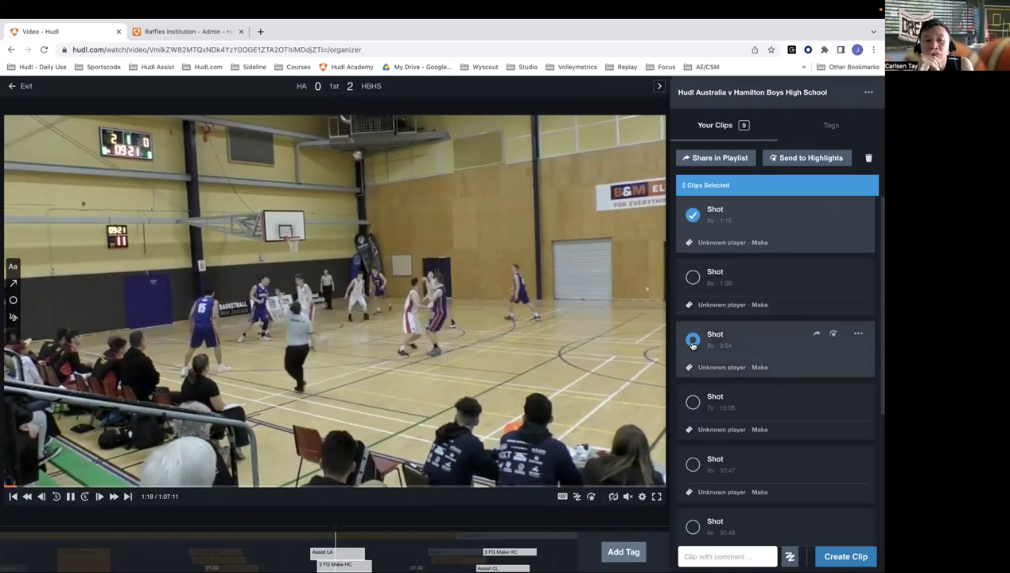
{"action": "left_click", "coordinate": [694, 464]}
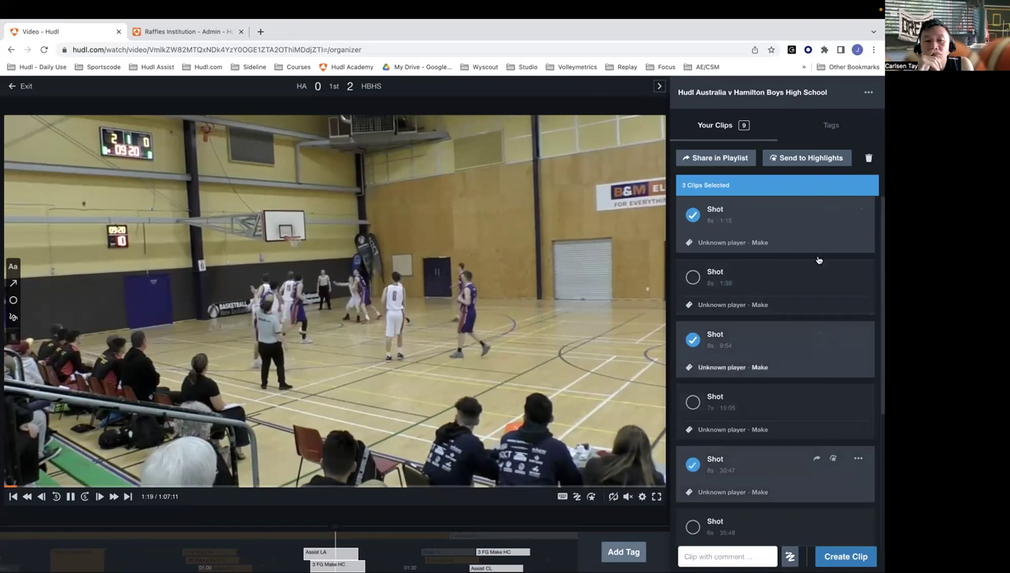
{"action": "left_click", "coordinate": [806, 157]}
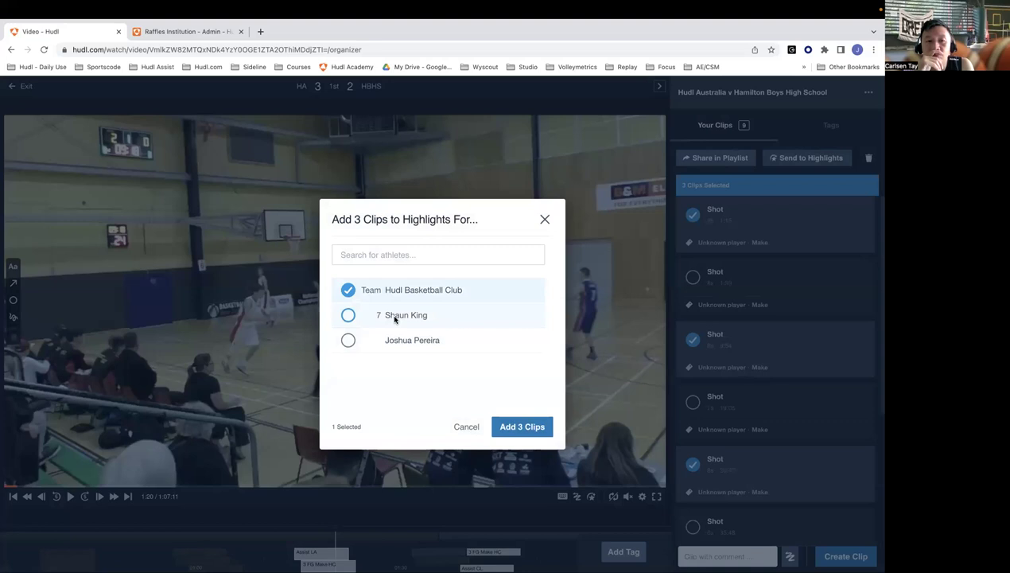
{"action": "left_click", "coordinate": [521, 427]}
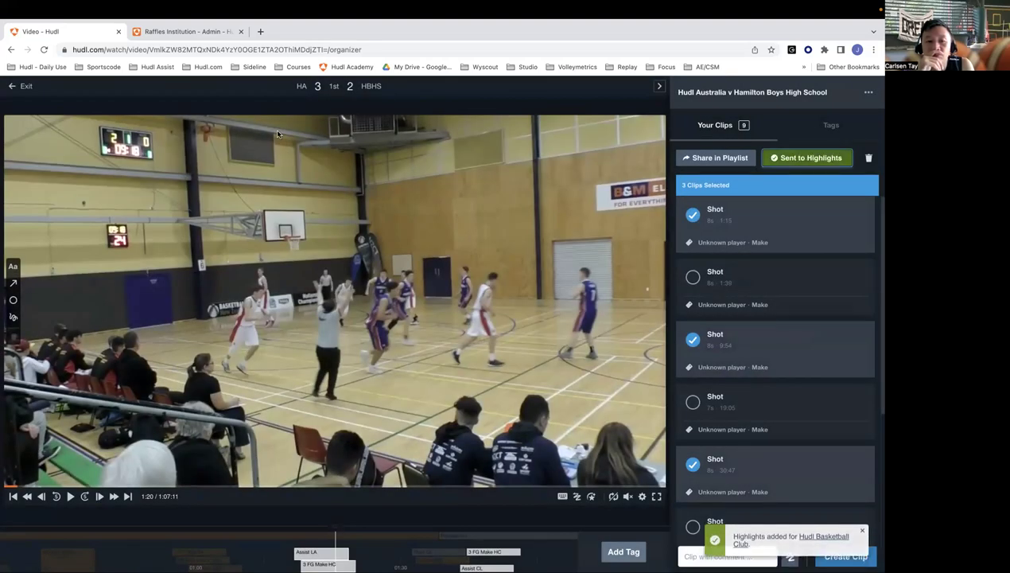
{"action": "left_click", "coordinate": [42, 89]}
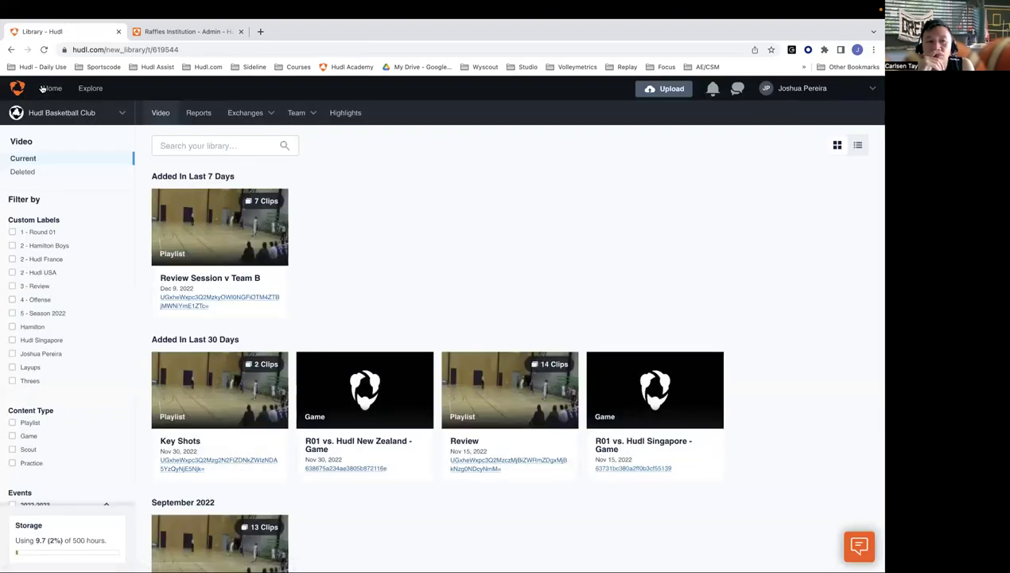
Step: Show the Hudl Basketball Club Highlights tab after a glance at Timeline, then list the teams
{"action": "mouse_move", "coordinate": [201, 247]}
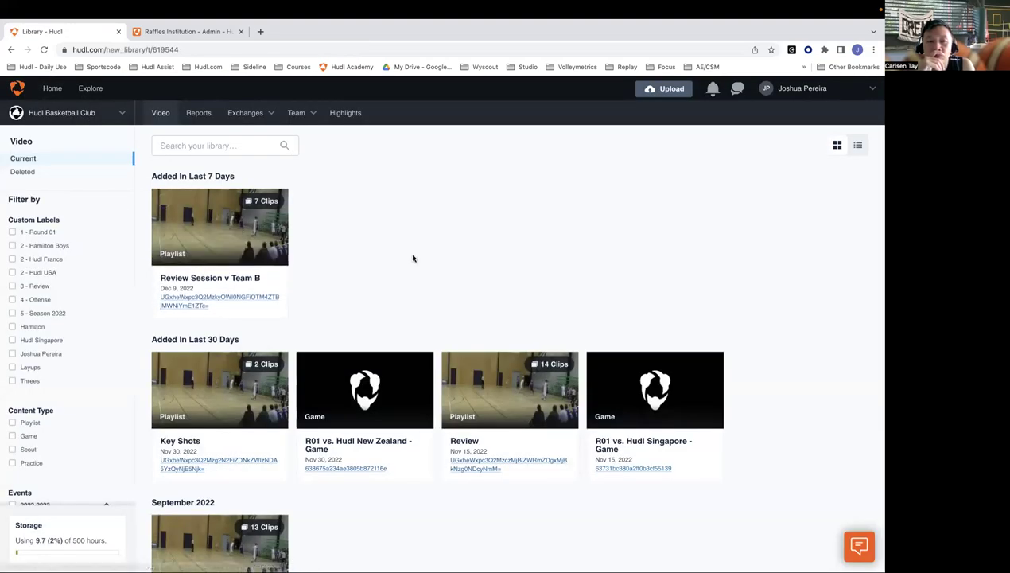
{"action": "left_click", "coordinate": [364, 111]}
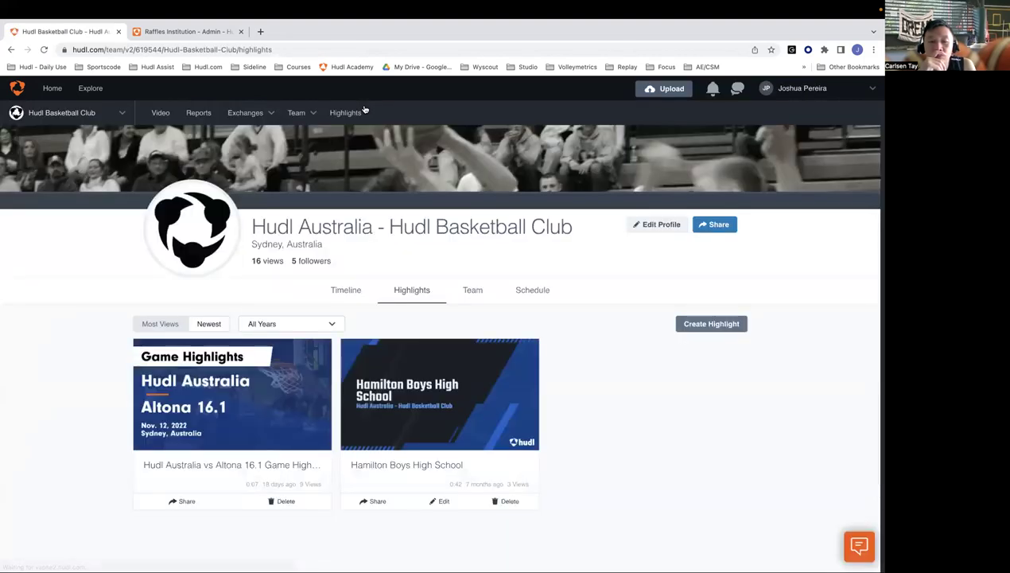
{"action": "left_click", "coordinate": [360, 294]}
{"action": "left_click", "coordinate": [435, 298]}
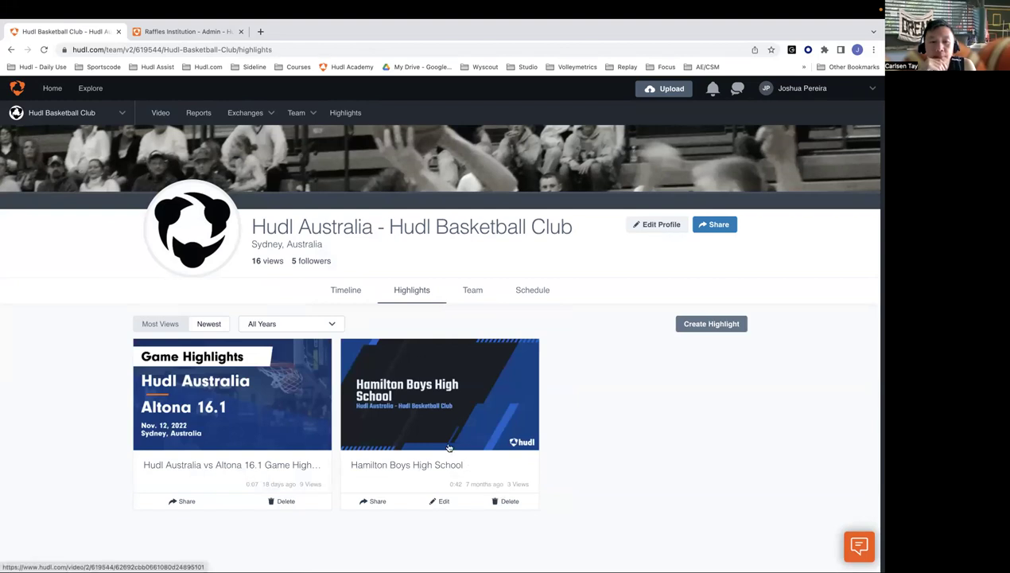
{"action": "left_click", "coordinate": [80, 112]}
{"action": "scroll", "coordinate": [54, 439], "scroll_direction": "down", "scroll_amount": 5}
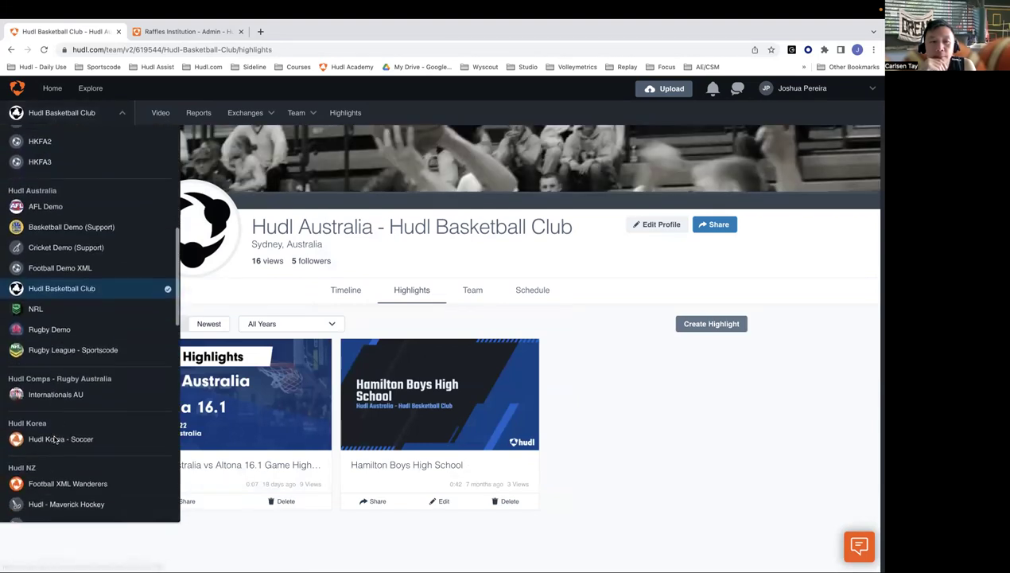
Step: Switch to Rugby Demo and view its Test Private Highlight and M7s Super Series reels
{"action": "left_click", "coordinate": [70, 322]}
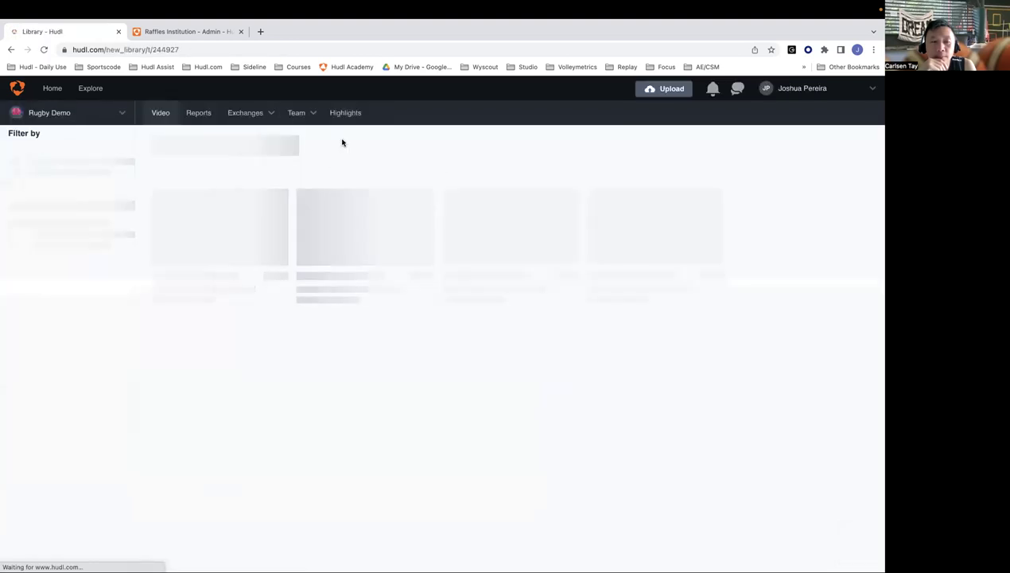
{"action": "left_click", "coordinate": [356, 116]}
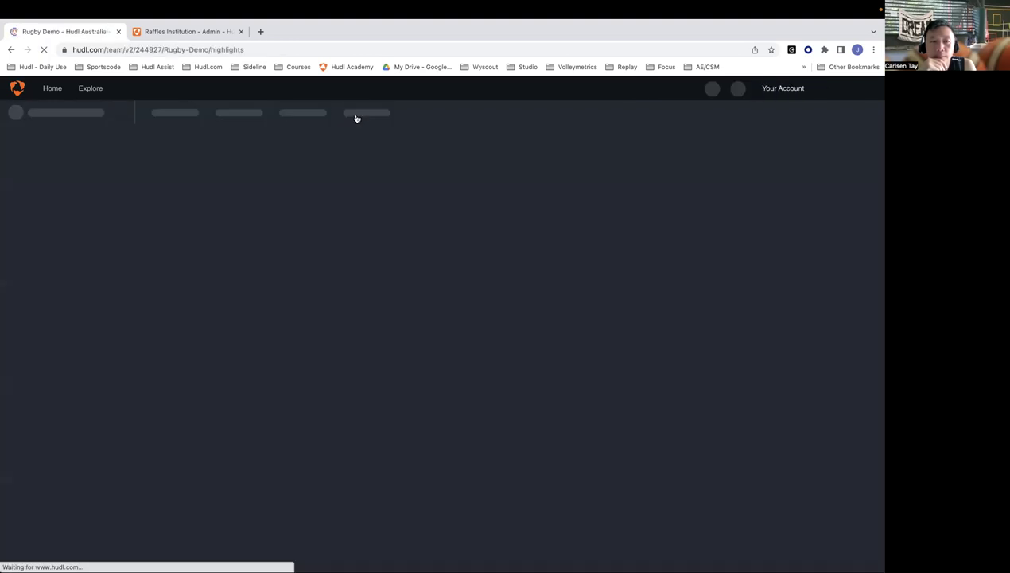
{"action": "scroll", "coordinate": [549, 259], "scroll_direction": "down", "scroll_amount": 3}
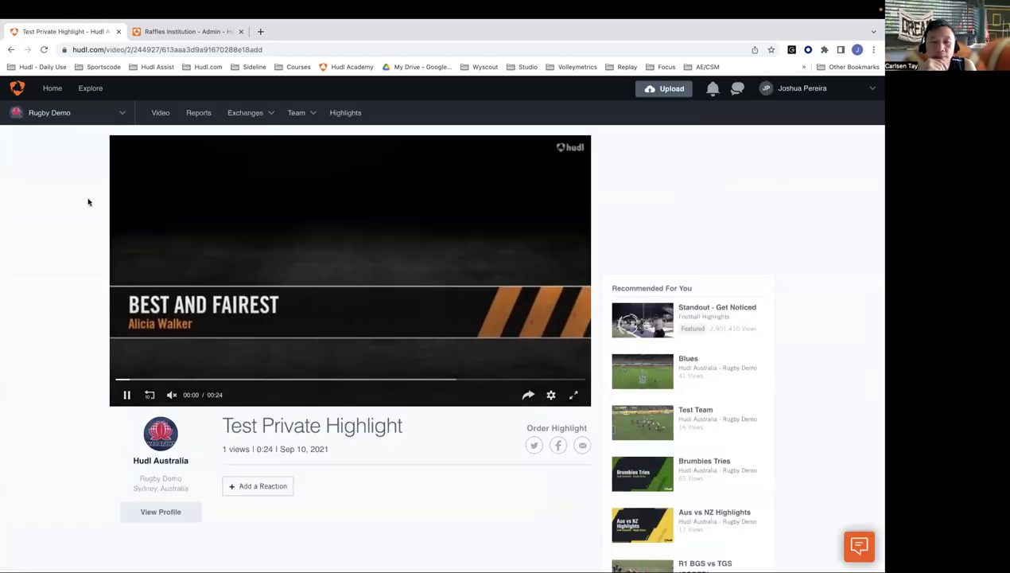
{"action": "left_click", "coordinate": [12, 49]}
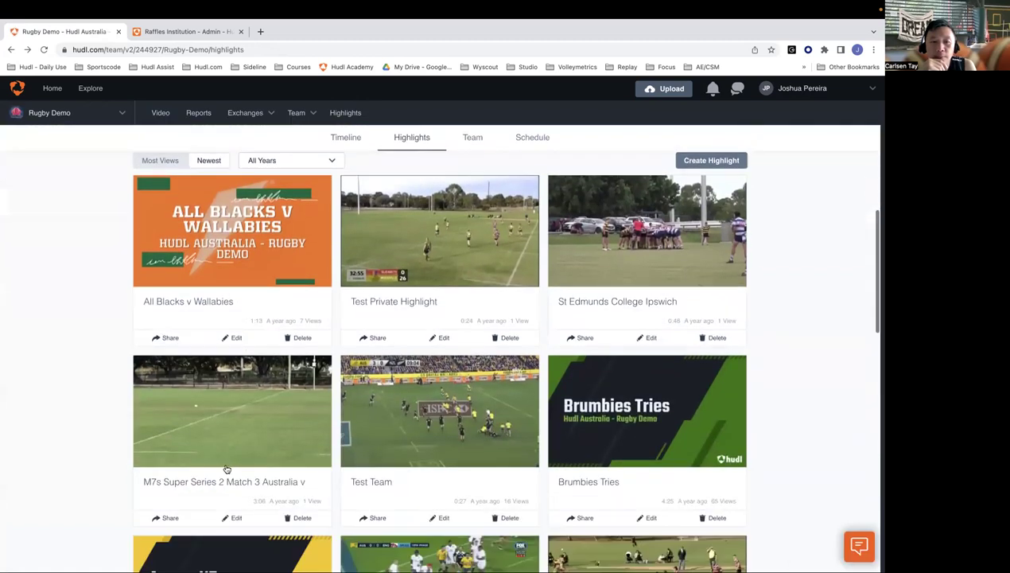
{"action": "left_click", "coordinate": [228, 480]}
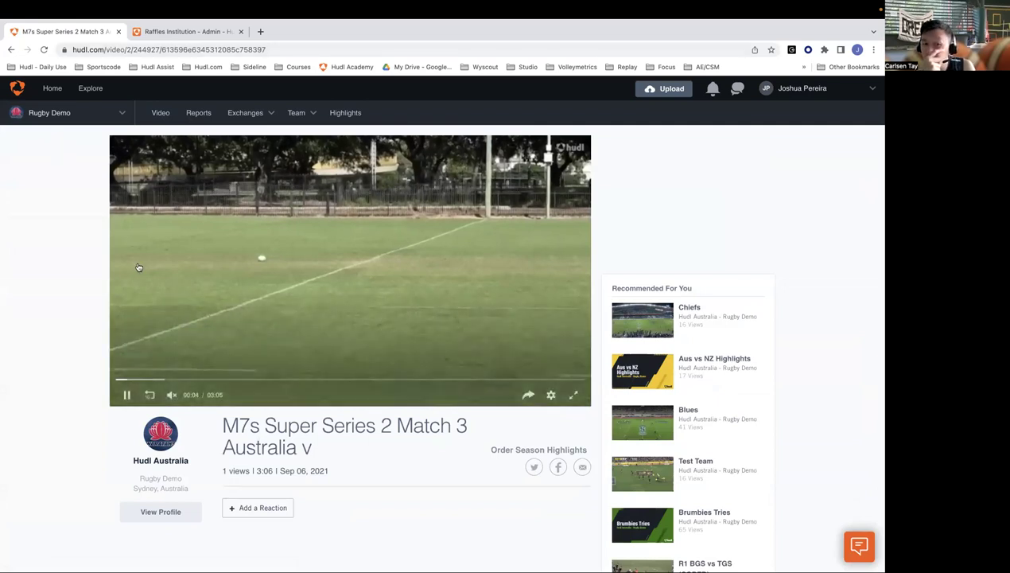
{"action": "left_click", "coordinate": [10, 49]}
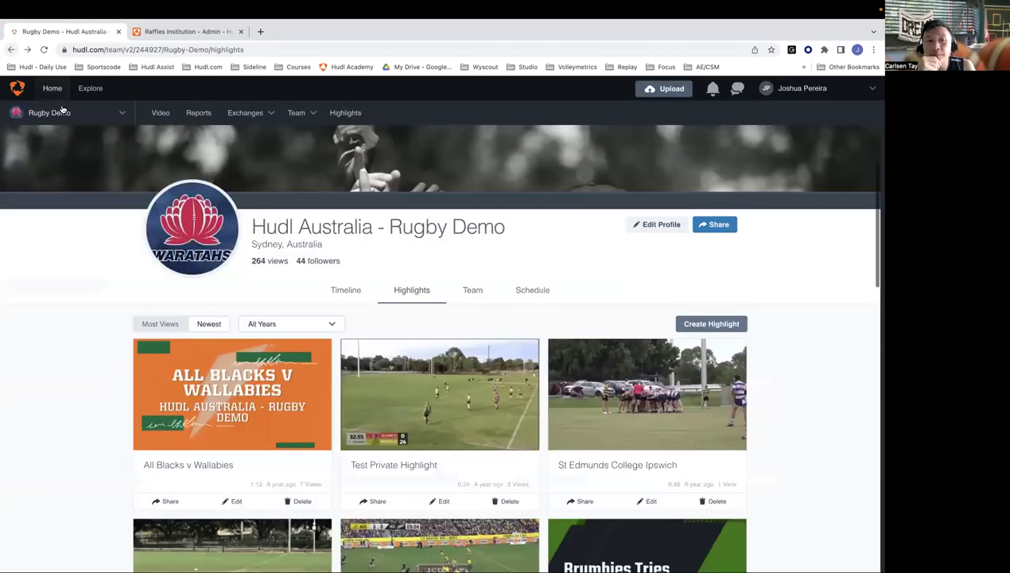
Step: Return to Hudl Basketball Club highlights and open the Hamilton Boys High School reel in the editor
{"action": "left_click", "coordinate": [57, 112]}
{"action": "scroll", "coordinate": [95, 340], "scroll_direction": "down", "scroll_amount": 5}
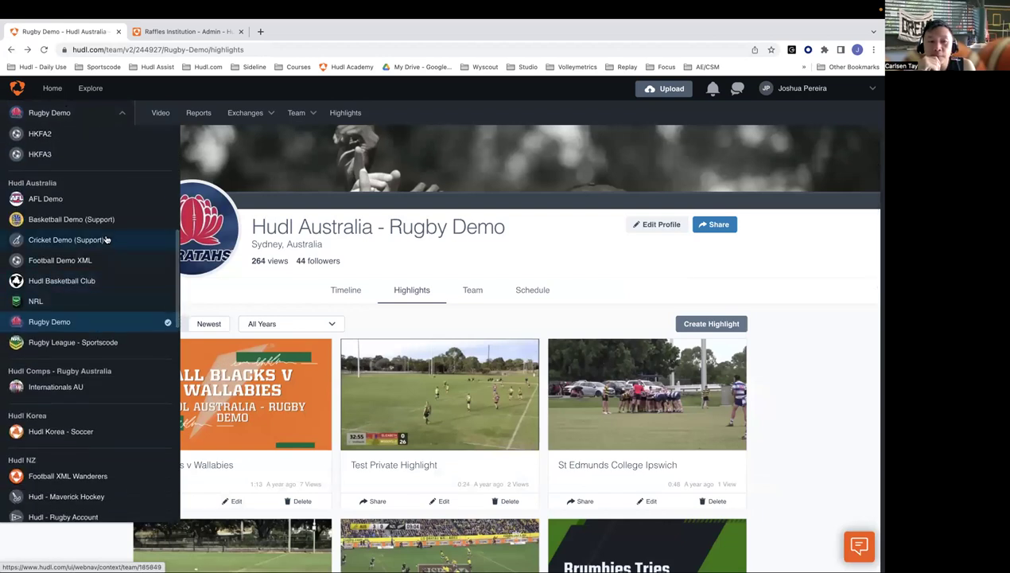
{"action": "left_click", "coordinate": [97, 280]}
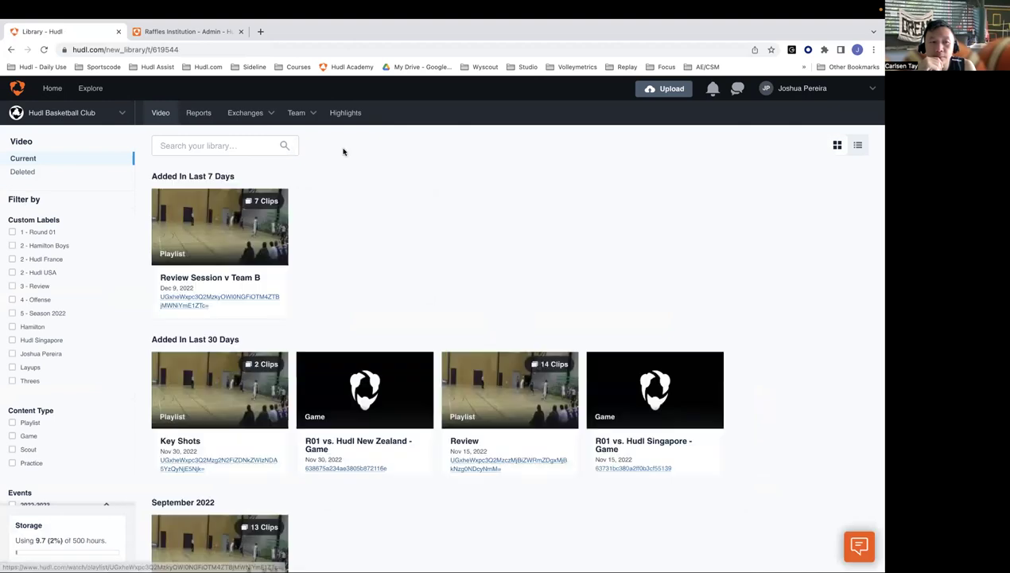
{"action": "left_click", "coordinate": [357, 115]}
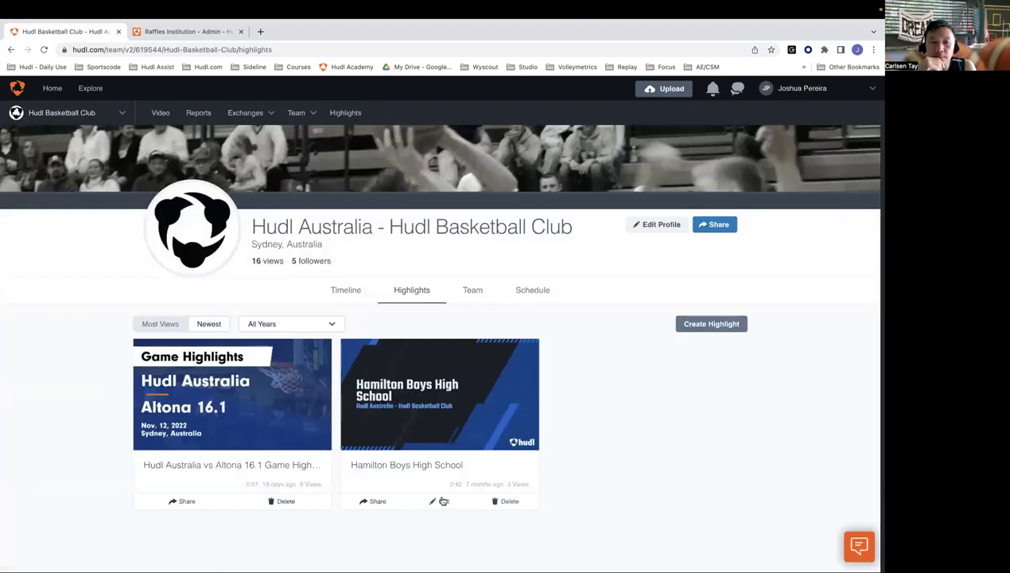
{"action": "left_click", "coordinate": [441, 501]}
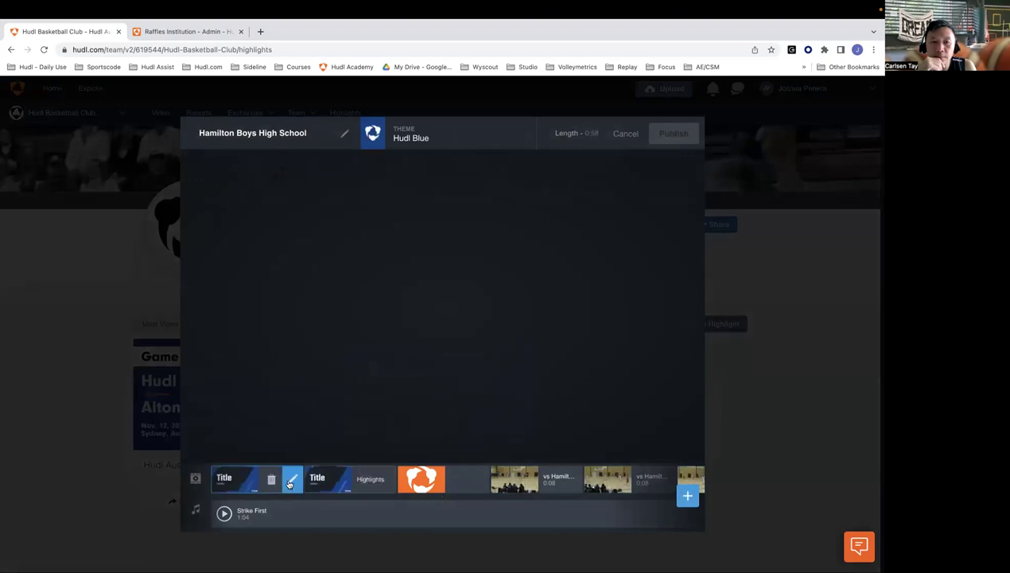
Step: Delete both title slides and the logo photo clip from the reel
{"action": "left_click", "coordinate": [271, 479]}
{"action": "left_click", "coordinate": [503, 340]}
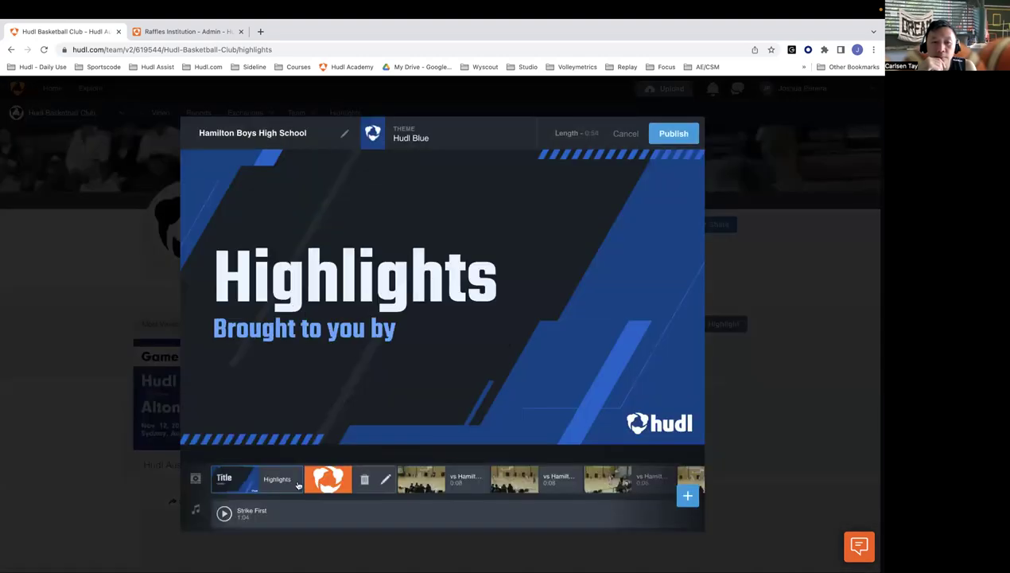
{"action": "left_click", "coordinate": [272, 479]}
{"action": "left_click", "coordinate": [490, 345]}
{"action": "left_click", "coordinate": [237, 478]}
{"action": "left_click", "coordinate": [271, 479]}
{"action": "left_click", "coordinate": [500, 350]}
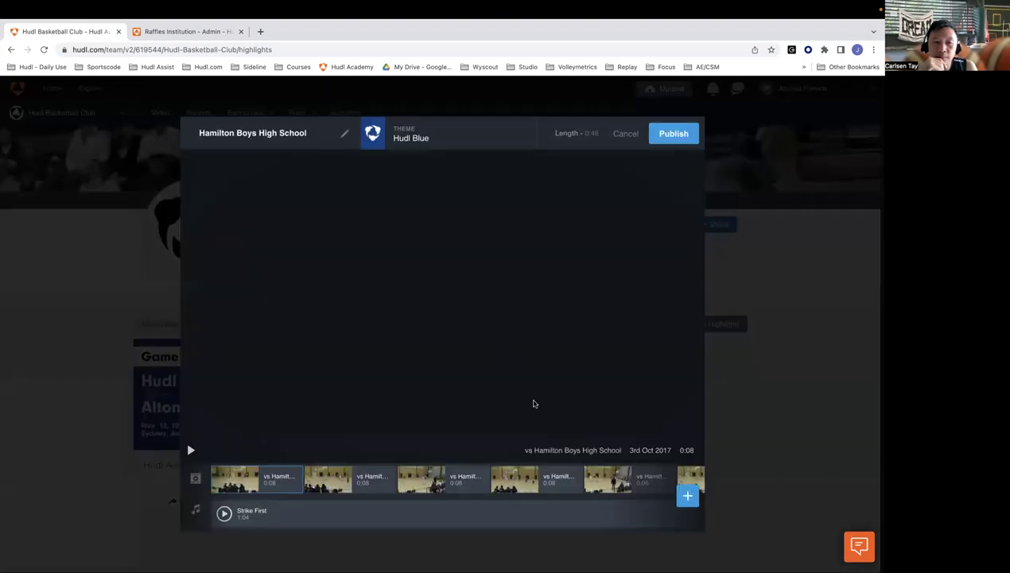
Step: Remove the Strike First music track and preview the remaining video clips
{"action": "left_click", "coordinate": [285, 513]}
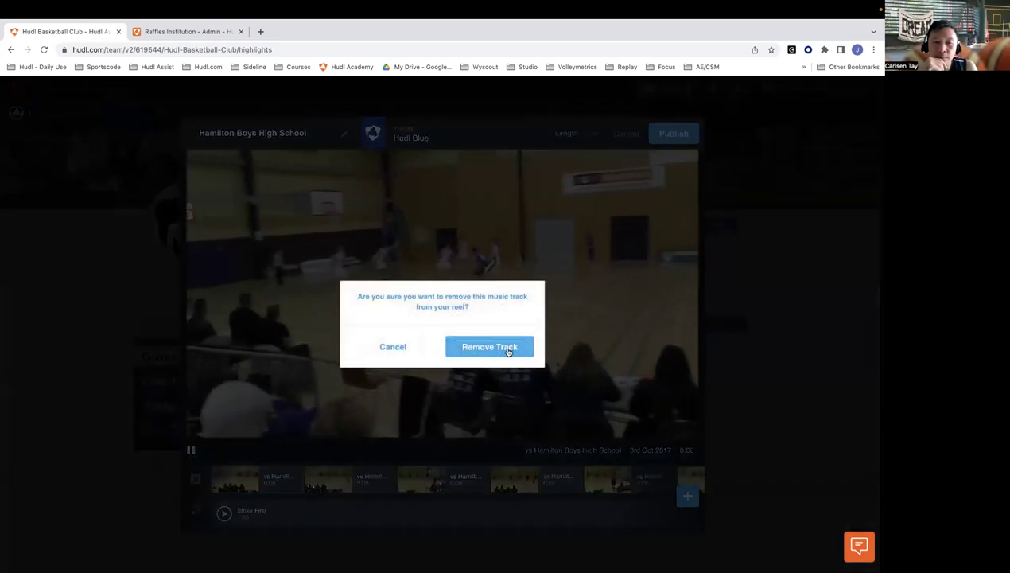
{"action": "left_click", "coordinate": [510, 351]}
{"action": "left_click", "coordinate": [350, 479]}
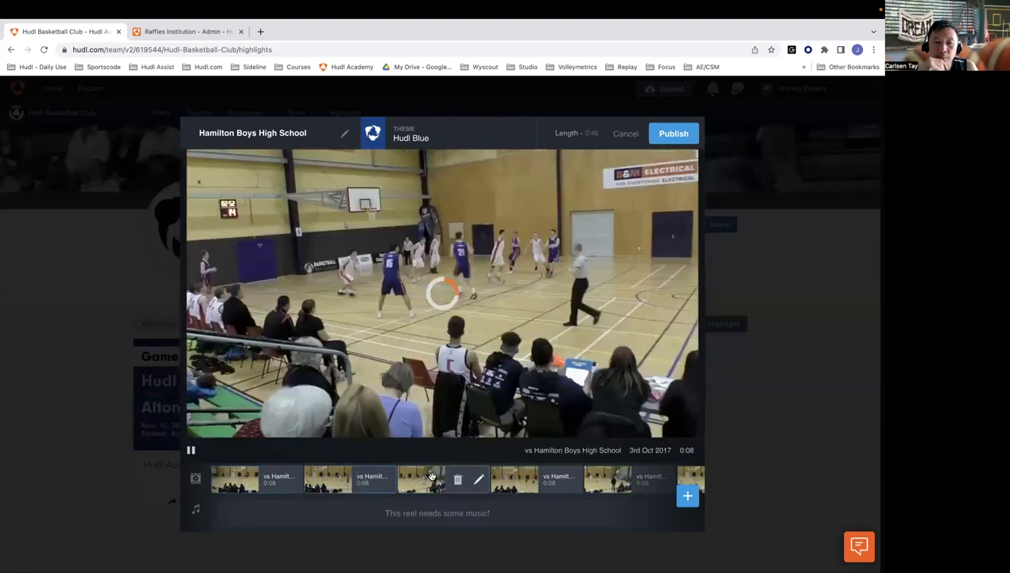
{"action": "left_click", "coordinate": [444, 478]}
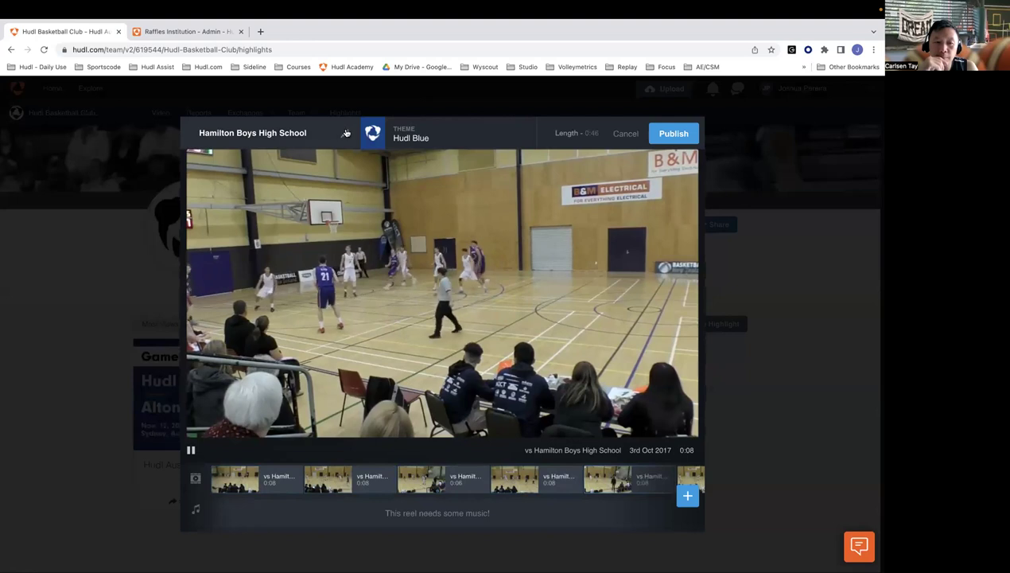
Step: Rename the reel title to 'Our Highlight'
{"action": "left_click", "coordinate": [284, 133]}
{"action": "key", "text": "BackSpace"}
{"action": "type", "text": "Our"}
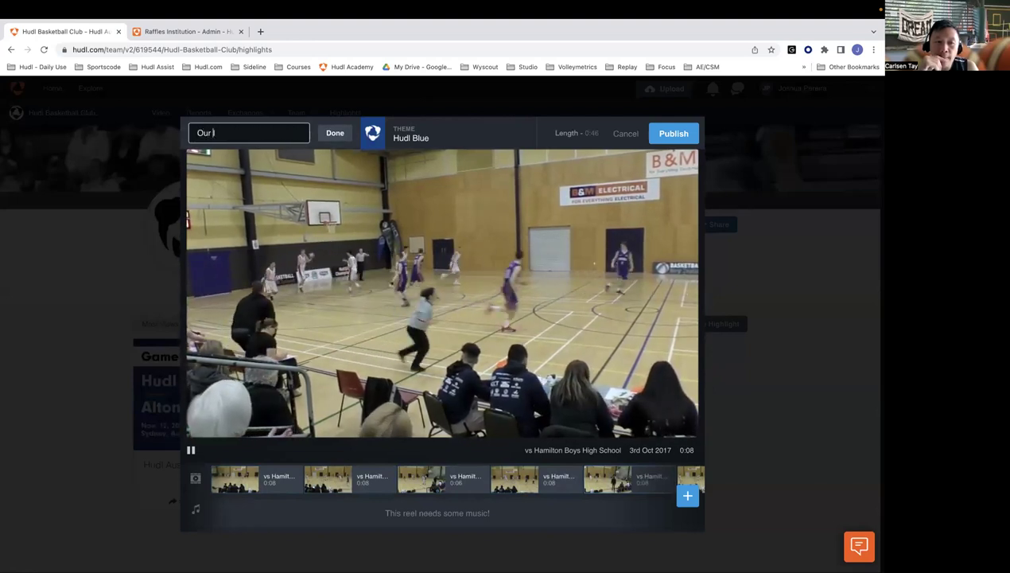
{"action": "type", "text": " High"}
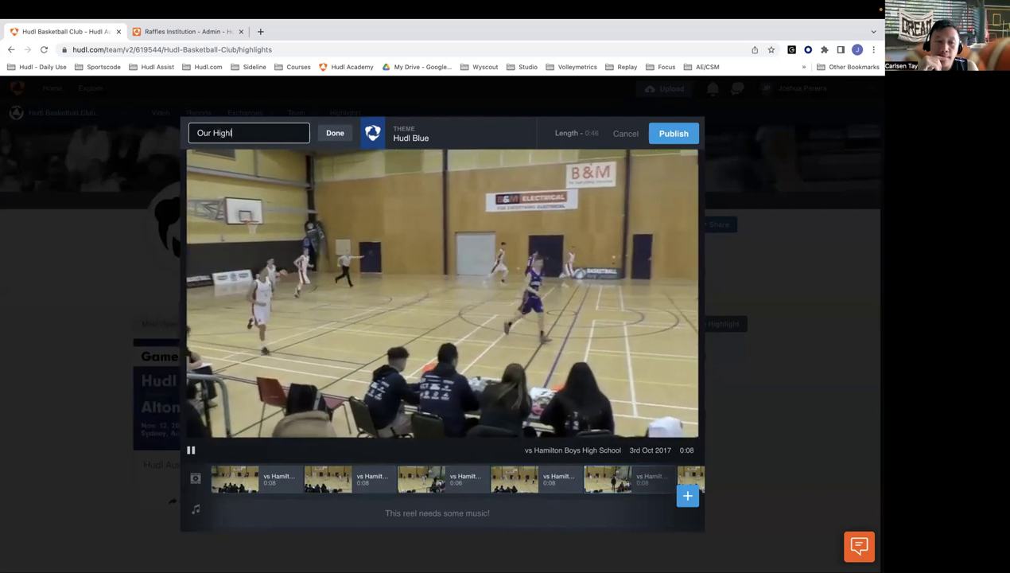
{"action": "type", "text": "lights"}
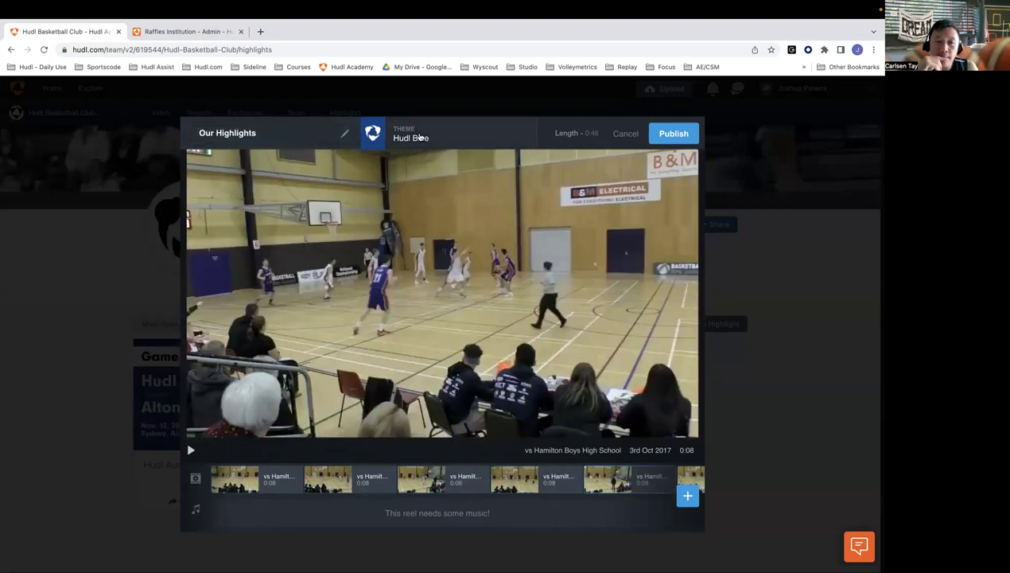
Step: Apply the Hudl Silver theme and bring up the Add Content to Your Reel choices
{"action": "left_click", "coordinate": [420, 137]}
{"action": "scroll", "coordinate": [242, 270], "scroll_direction": "down", "scroll_amount": 5}
{"action": "scroll", "coordinate": [241, 270], "scroll_direction": "down", "scroll_amount": 4}
{"action": "scroll", "coordinate": [244, 205], "scroll_direction": "up", "scroll_amount": 8}
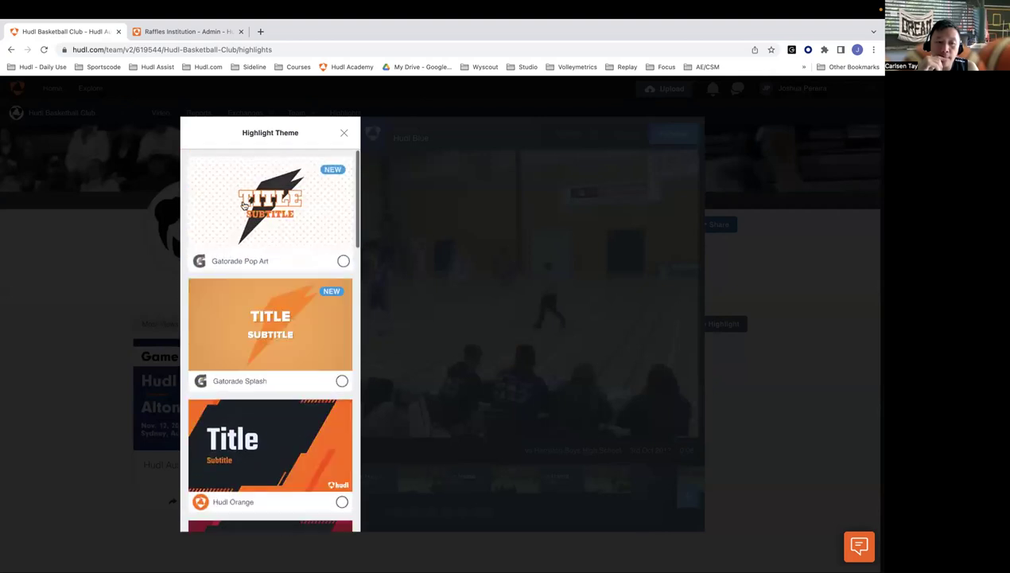
{"action": "scroll", "coordinate": [251, 334], "scroll_direction": "down", "scroll_amount": 8}
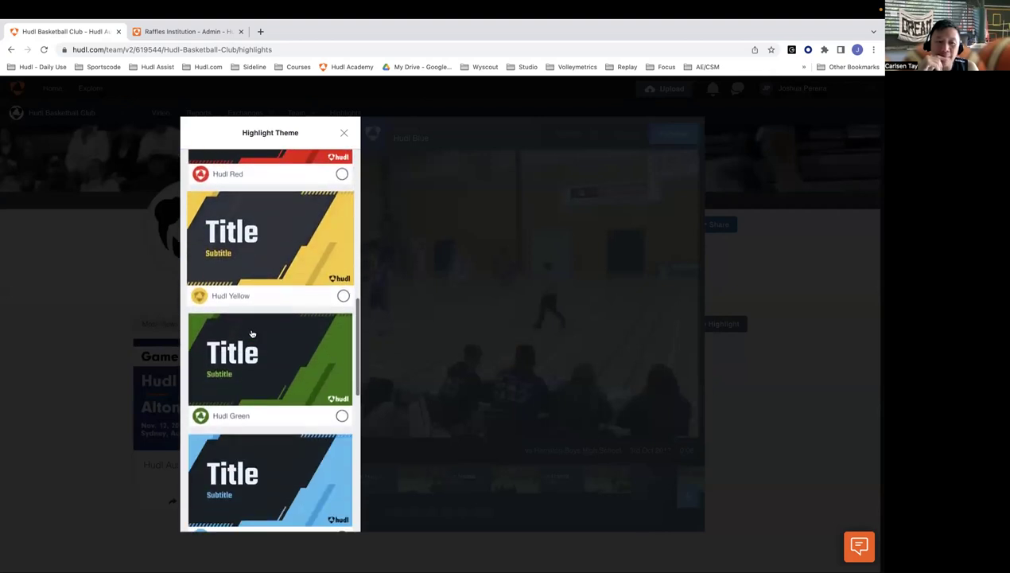
{"action": "scroll", "coordinate": [252, 334], "scroll_direction": "down", "scroll_amount": 6}
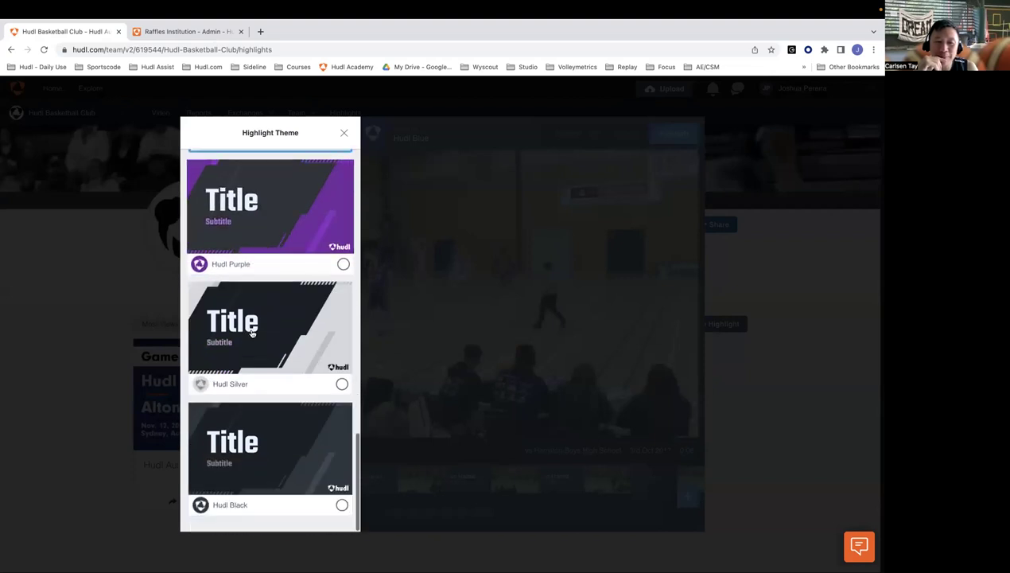
{"action": "scroll", "coordinate": [251, 334], "scroll_direction": "up", "scroll_amount": 6}
{"action": "scroll", "coordinate": [275, 402], "scroll_direction": "down", "scroll_amount": 6}
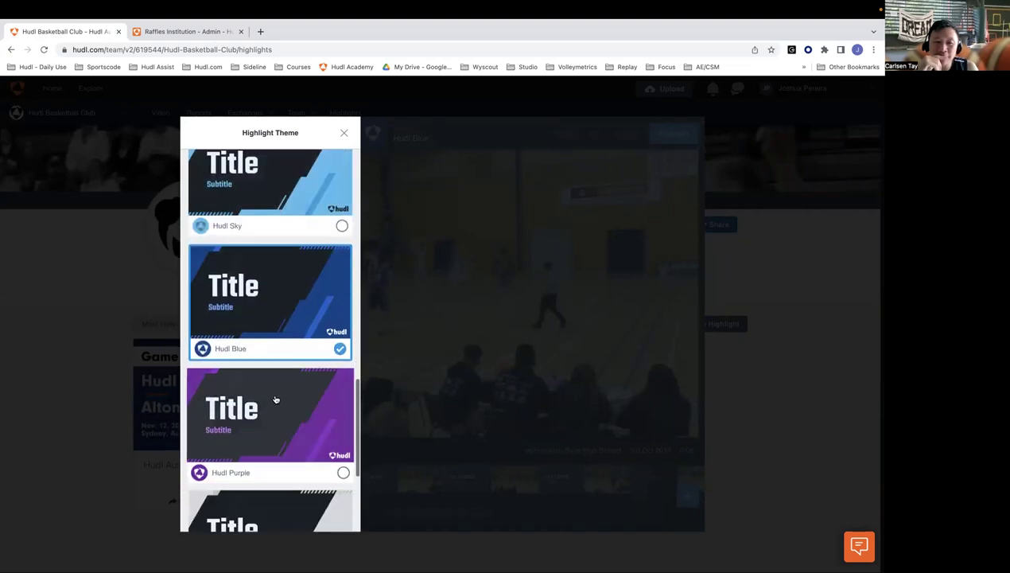
{"action": "left_click", "coordinate": [275, 374]}
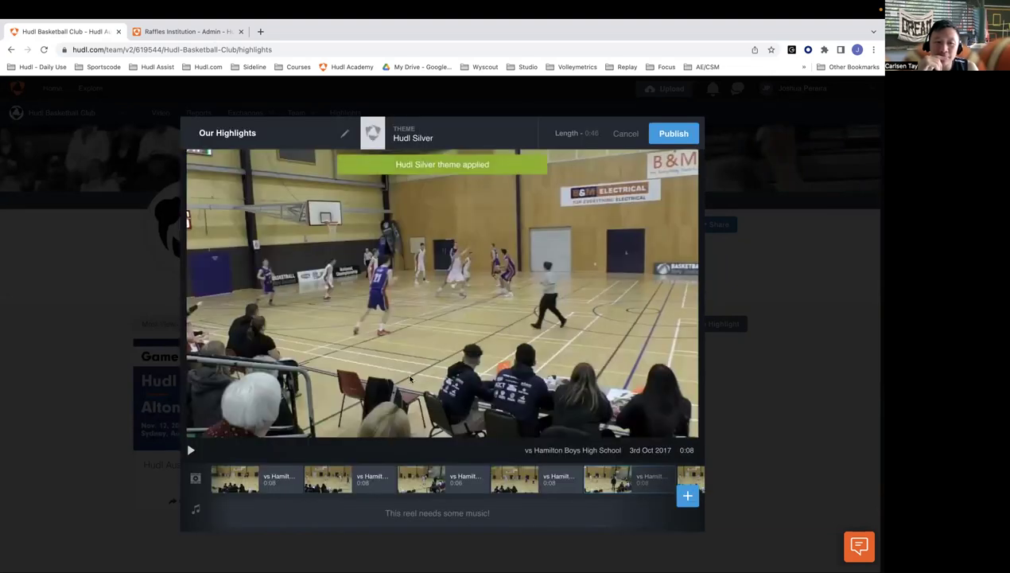
{"action": "left_click", "coordinate": [689, 496]}
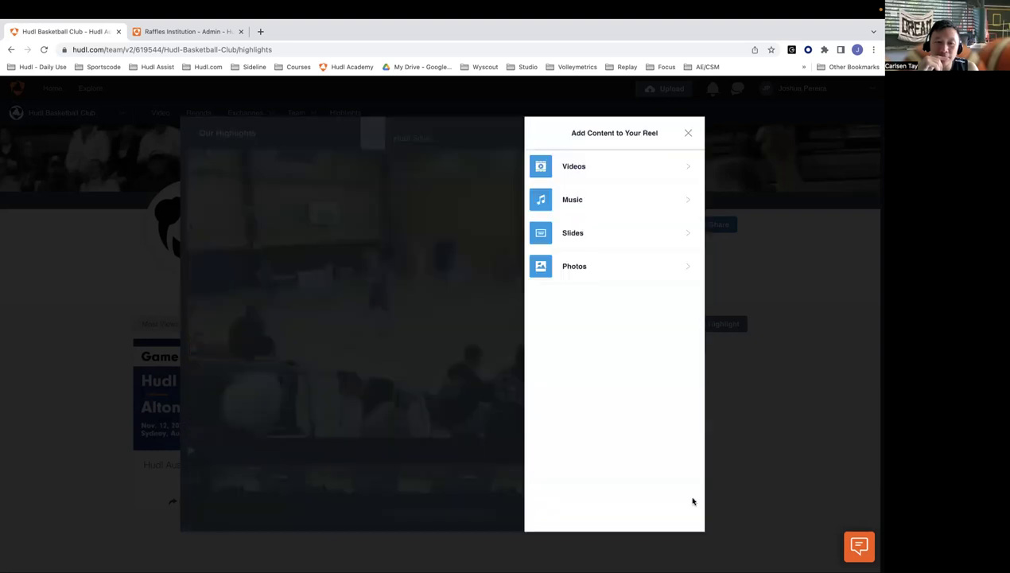
Step: Start a VS slide with hudl-assist-logo.png as Image 1, cropped to its orange mark
{"action": "left_click", "coordinate": [618, 235]}
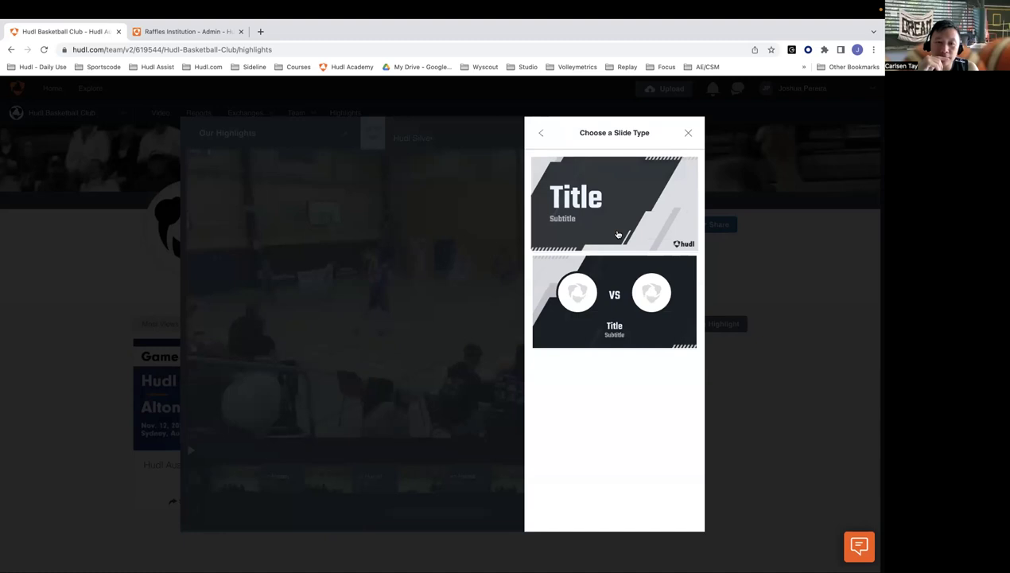
{"action": "left_click", "coordinate": [615, 295]}
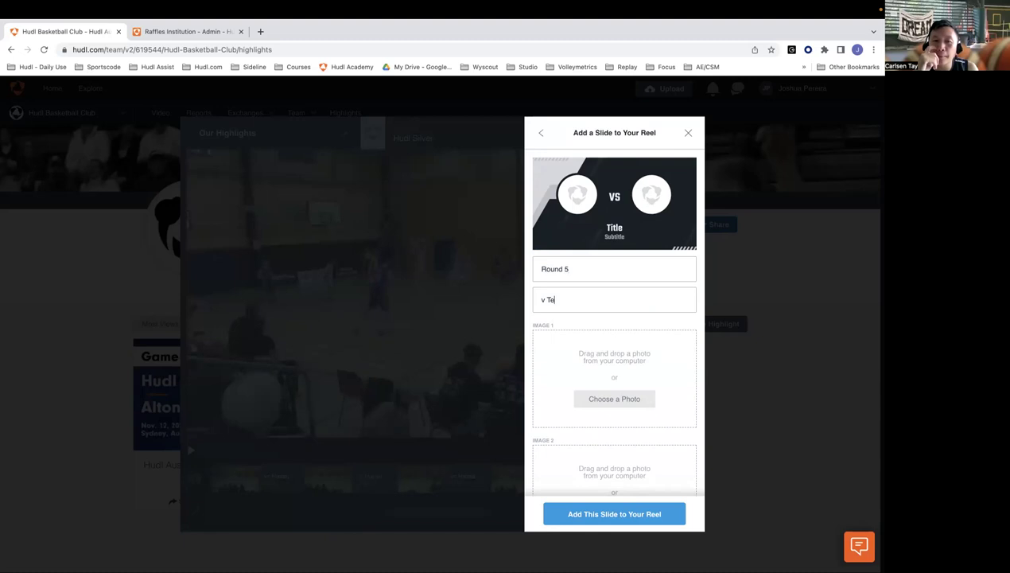
{"action": "left_click", "coordinate": [609, 401]}
{"action": "scroll", "coordinate": [363, 267], "scroll_direction": "down", "scroll_amount": 10}
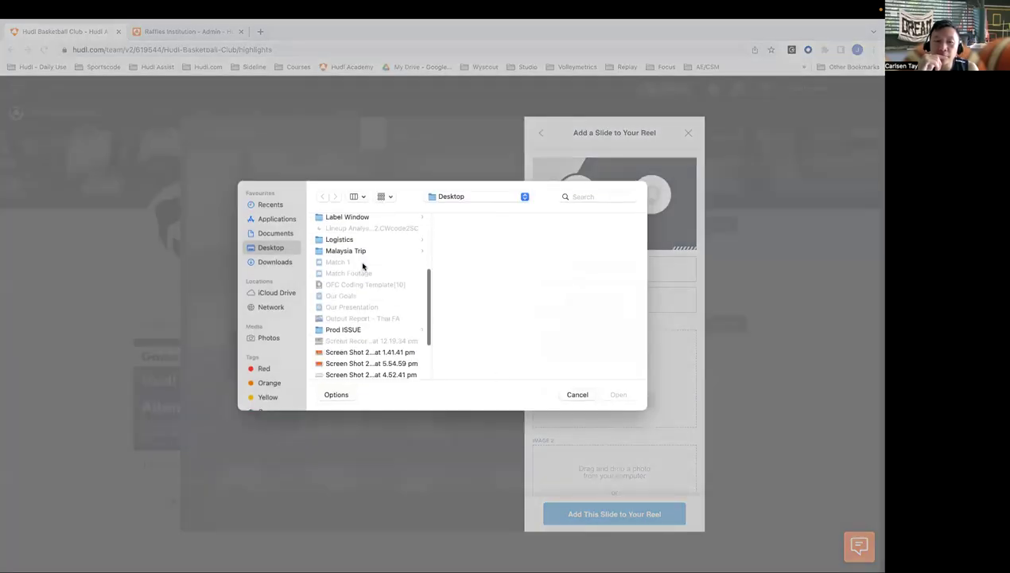
{"action": "scroll", "coordinate": [363, 266], "scroll_direction": "up", "scroll_amount": 7}
{"action": "scroll", "coordinate": [363, 266], "scroll_direction": "up", "scroll_amount": 3}
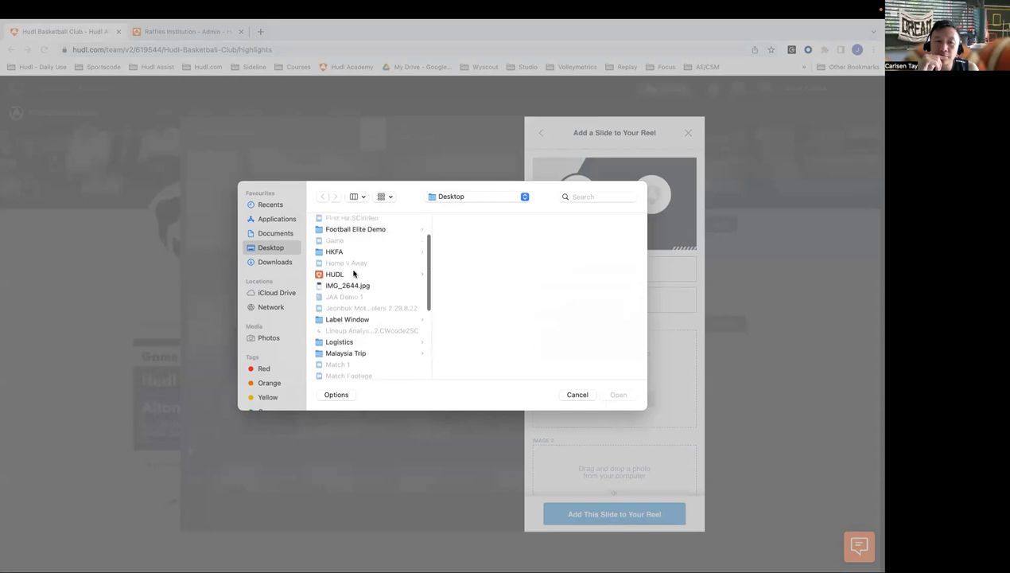
{"action": "left_click", "coordinate": [354, 274]}
{"action": "left_click", "coordinate": [467, 256]}
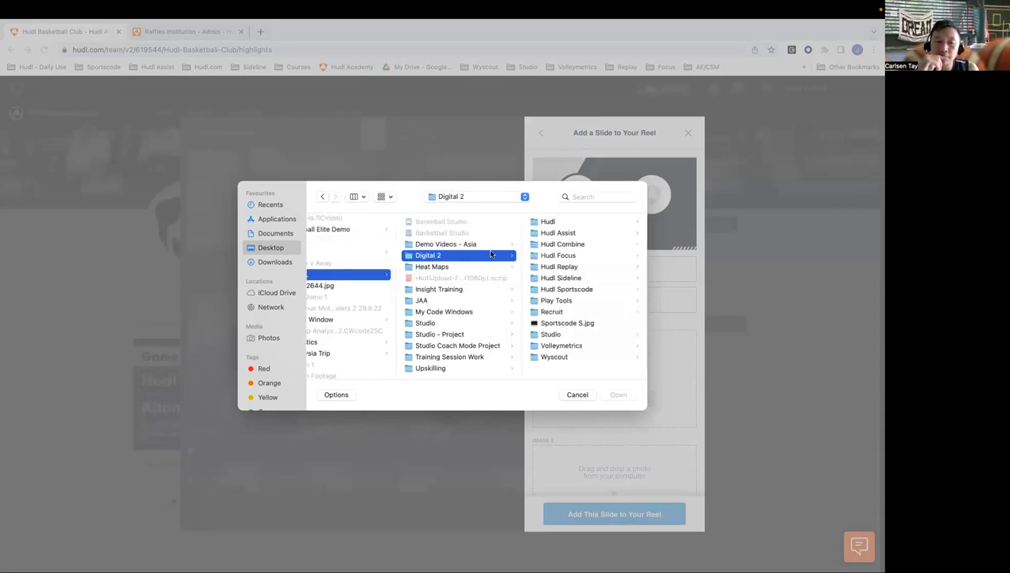
{"action": "left_click", "coordinate": [570, 233]}
{"action": "left_click", "coordinate": [549, 221]}
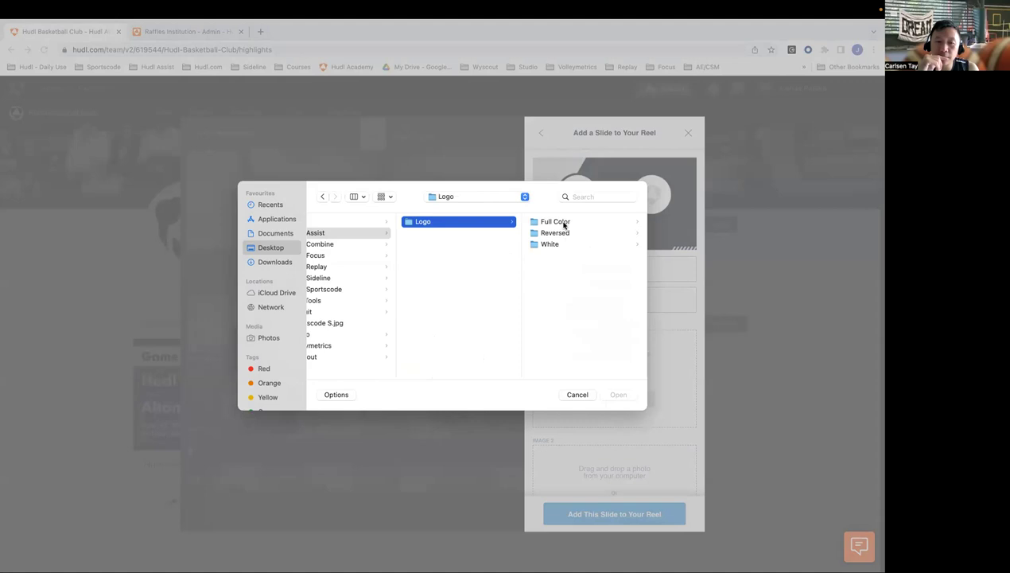
{"action": "left_click", "coordinate": [555, 222]}
{"action": "mouse_move", "coordinate": [541, 225]}
{"action": "left_mouse_down"}
{"action": "mouse_move", "coordinate": [521, 228]}
{"action": "mouse_move", "coordinate": [549, 225]}
{"action": "left_mouse_up"}
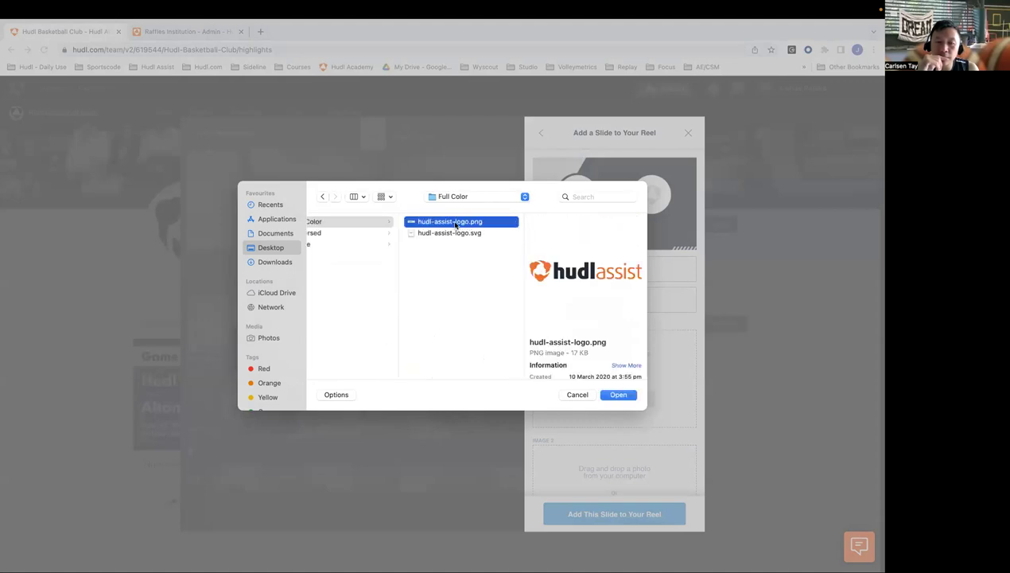
{"action": "left_click", "coordinate": [618, 394]}
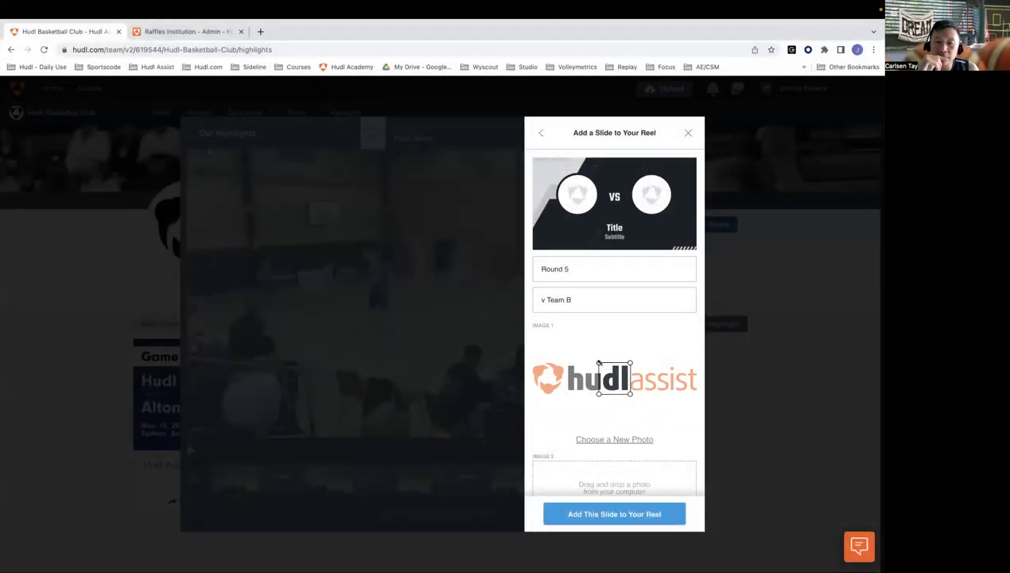
{"action": "left_click_drag", "start_coordinate": [615, 380], "coordinate": [516, 387]}
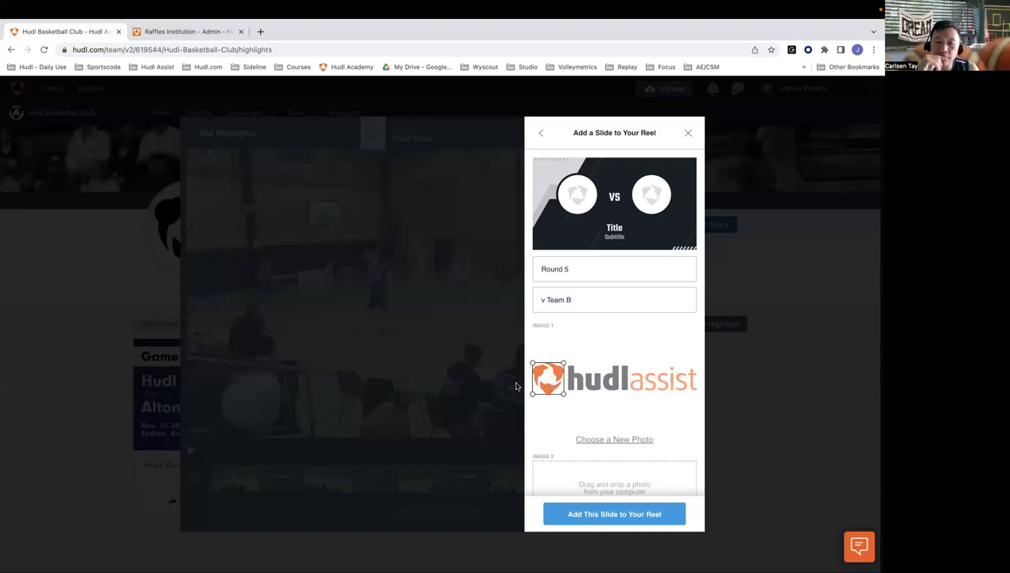
Step: Load the Sportscode software icon PNG as Image 2 and add the Round 5 v Team B slide
{"action": "scroll", "coordinate": [613, 465], "scroll_direction": "down", "scroll_amount": 2}
{"action": "left_click", "coordinate": [610, 460]}
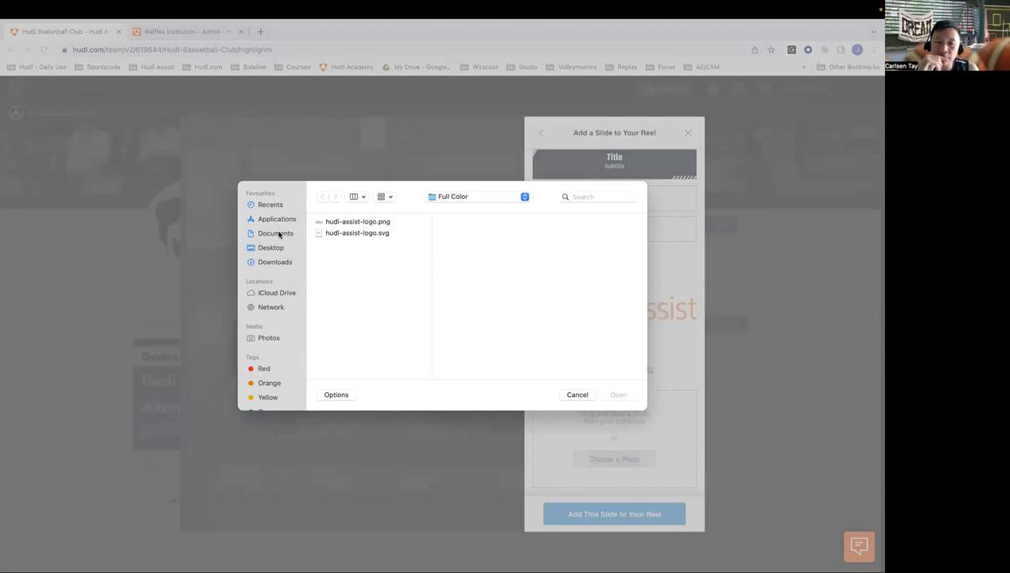
{"action": "left_click", "coordinate": [274, 247]}
{"action": "scroll", "coordinate": [332, 321], "scroll_direction": "down", "scroll_amount": 5}
{"action": "scroll", "coordinate": [330, 322], "scroll_direction": "down", "scroll_amount": 3}
{"action": "scroll", "coordinate": [334, 311], "scroll_direction": "up", "scroll_amount": 8}
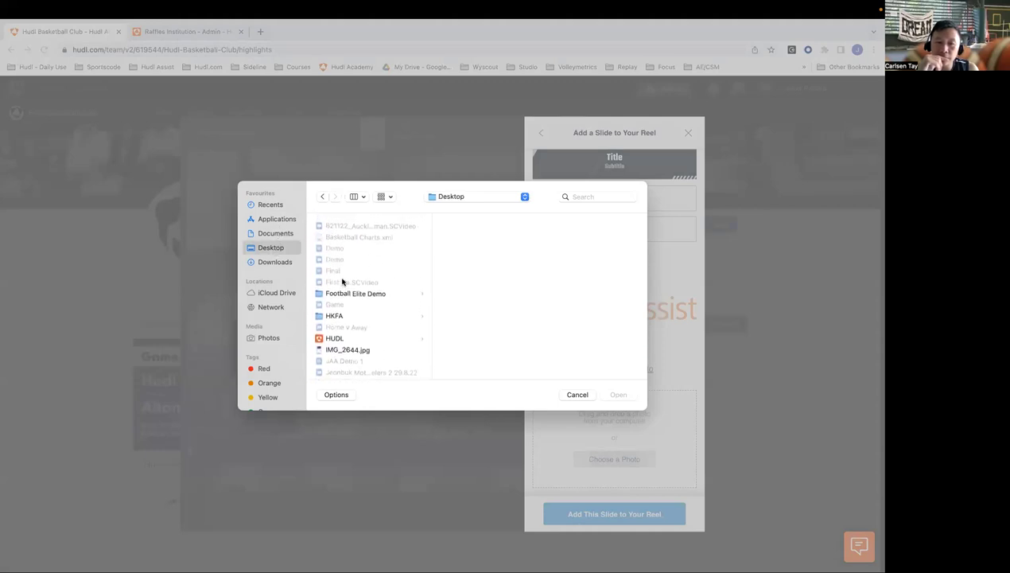
{"action": "left_click", "coordinate": [376, 329]}
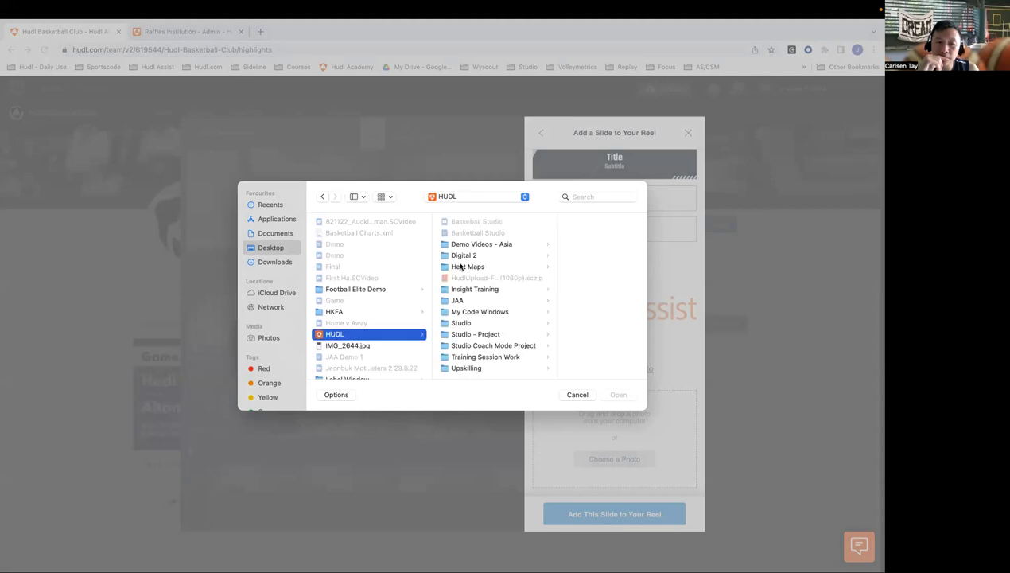
{"action": "left_click", "coordinate": [473, 255]}
{"action": "left_click", "coordinate": [579, 290]}
{"action": "left_click", "coordinate": [549, 222]}
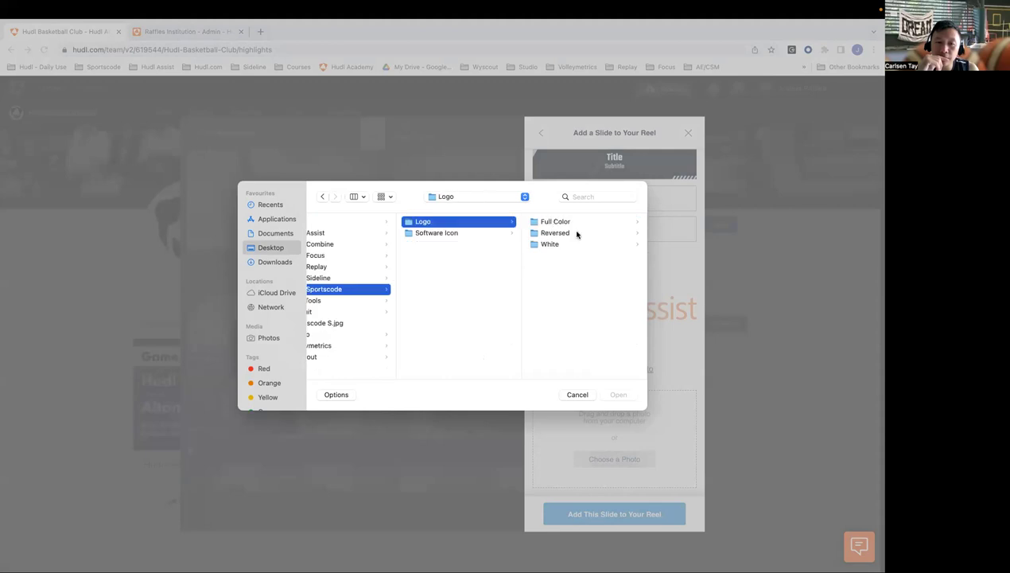
{"action": "left_click", "coordinate": [564, 223]}
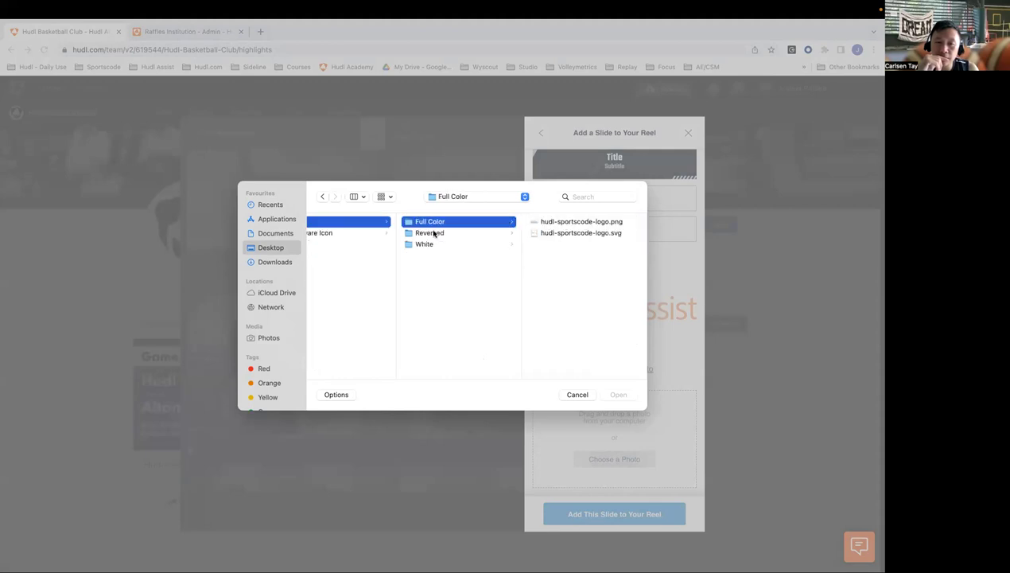
{"action": "left_click", "coordinate": [374, 233]}
{"action": "left_click", "coordinate": [456, 227]}
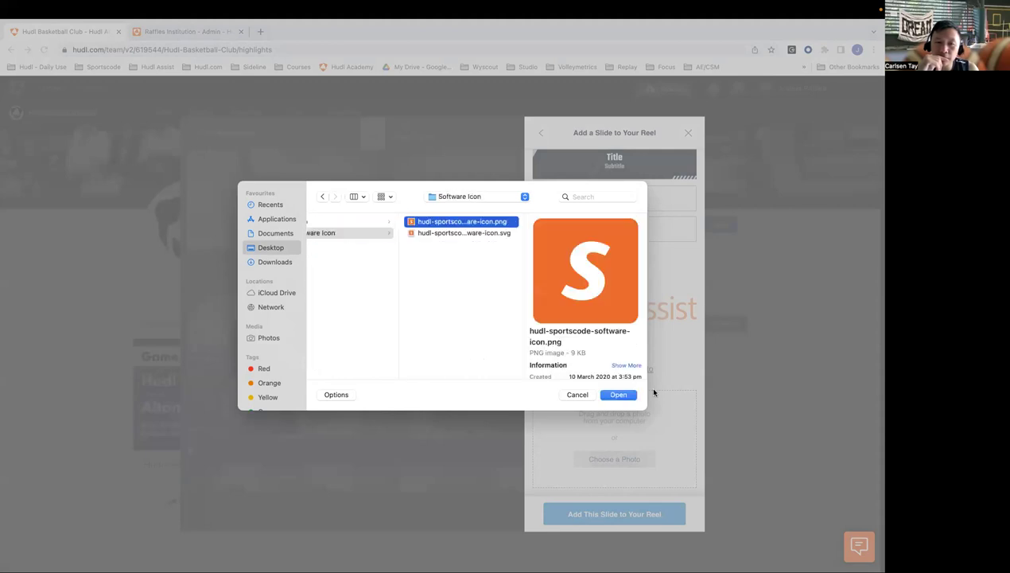
{"action": "left_click", "coordinate": [619, 395]}
{"action": "scroll", "coordinate": [623, 393], "scroll_direction": "down", "scroll_amount": 1}
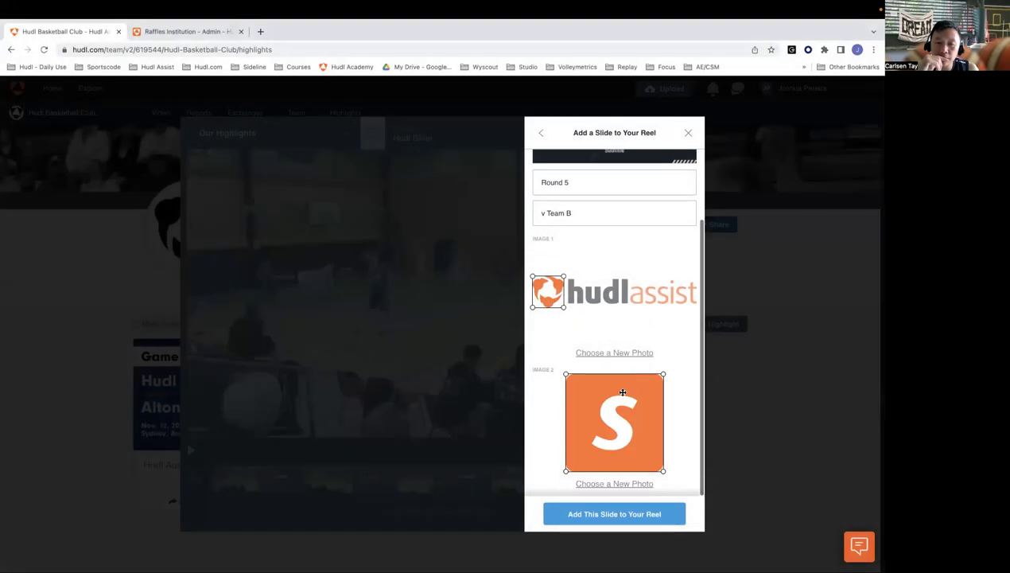
{"action": "left_click", "coordinate": [633, 511]}
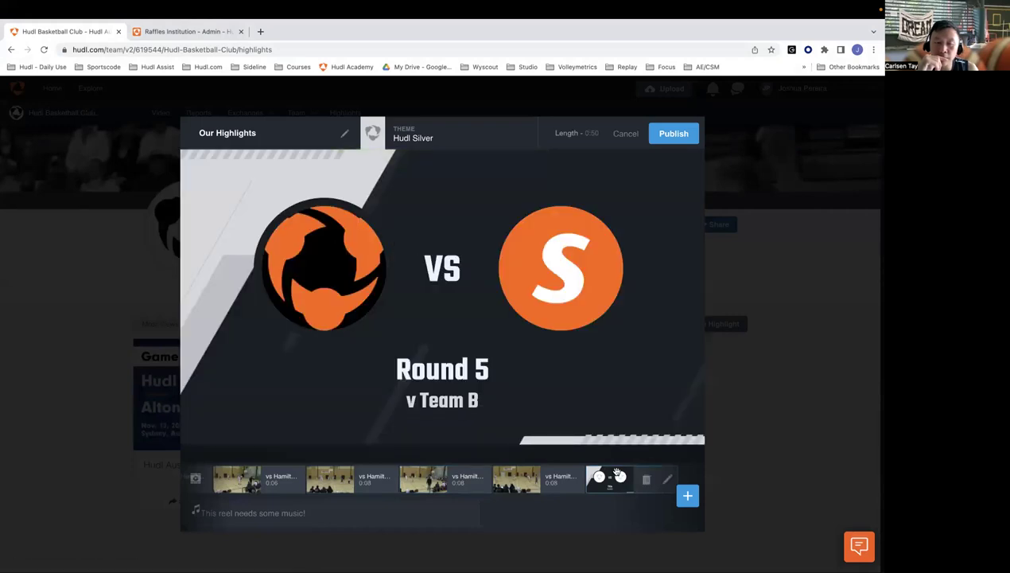
Step: Drag the Round 5 v Team B slide to the front, then add a Title slide reading 'Brought to you by'
{"action": "mouse_move", "coordinate": [621, 478]}
{"action": "left_mouse_down"}
{"action": "mouse_move", "coordinate": [311, 469]}
{"action": "mouse_move", "coordinate": [262, 487]}
{"action": "mouse_move", "coordinate": [247, 478]}
{"action": "left_mouse_up"}
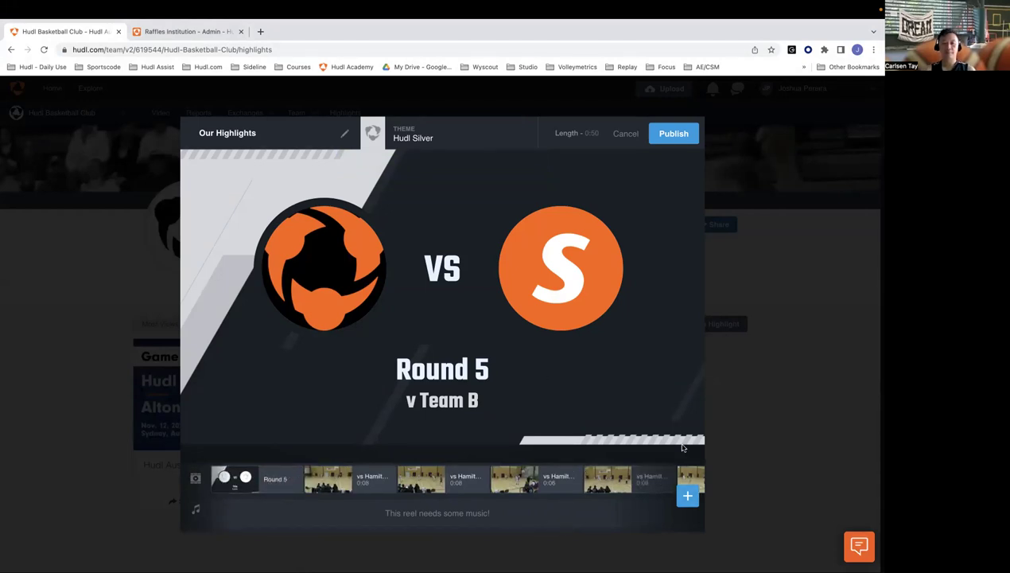
{"action": "left_click", "coordinate": [689, 498]}
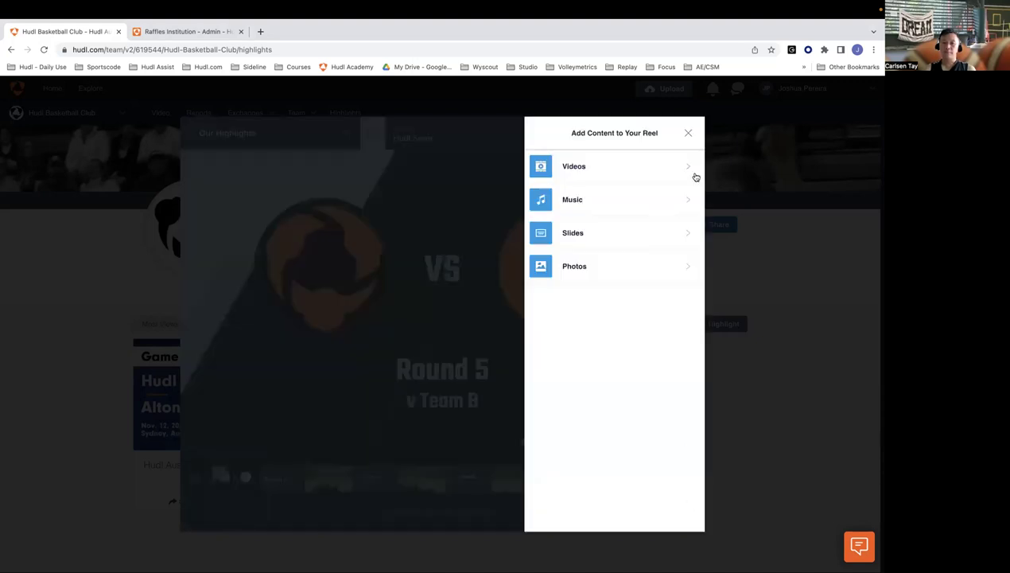
{"action": "left_click", "coordinate": [632, 232]}
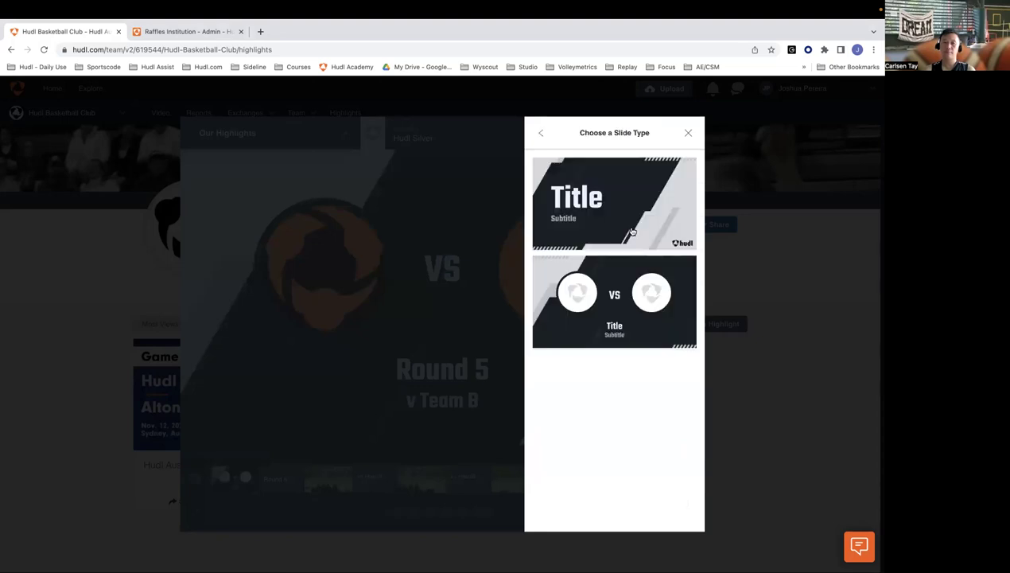
{"action": "left_click", "coordinate": [611, 192]}
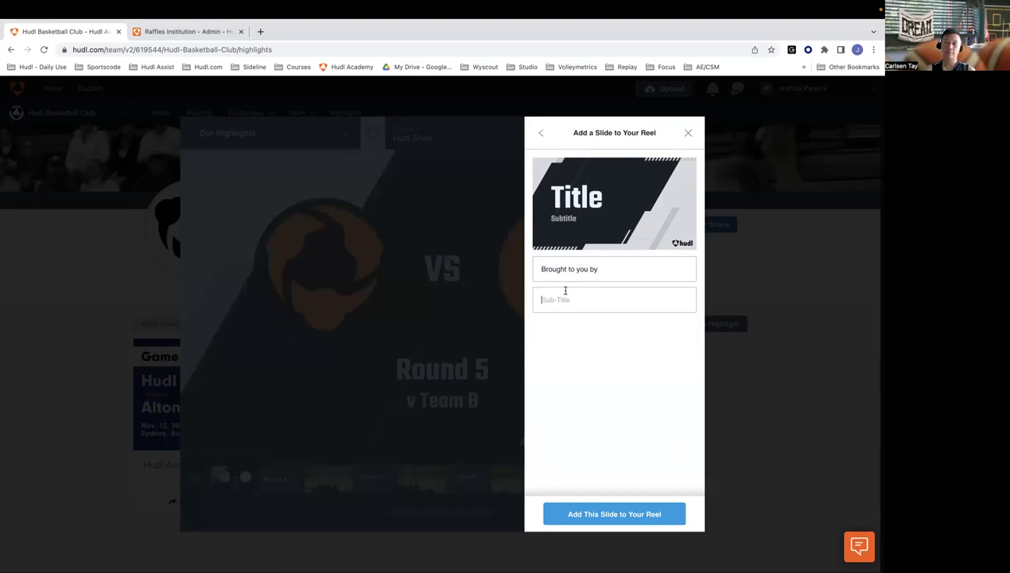
{"action": "left_click", "coordinate": [605, 514]}
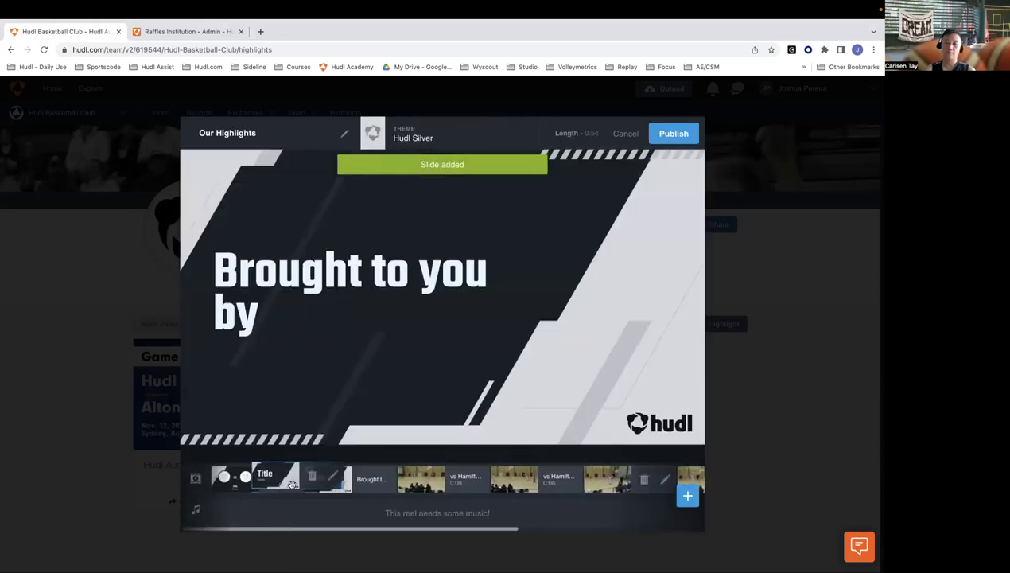
{"action": "left_click", "coordinate": [688, 496]}
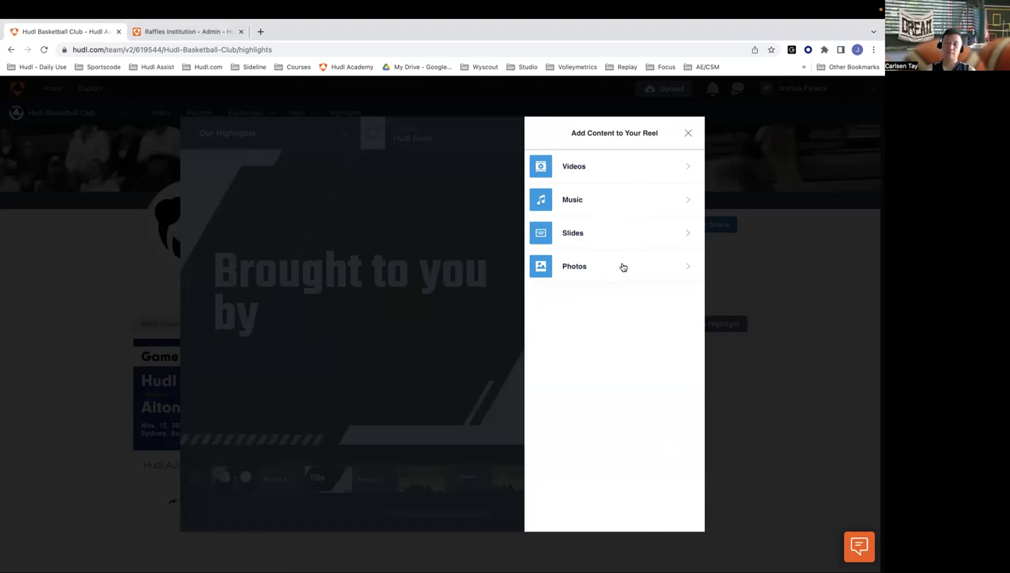
Step: Start adding a photo to the reel and browse to the Desktop's HUDL > Digital 2 > Hudl Focus folder
{"action": "left_click", "coordinate": [623, 266]}
{"action": "left_click", "coordinate": [622, 226]}
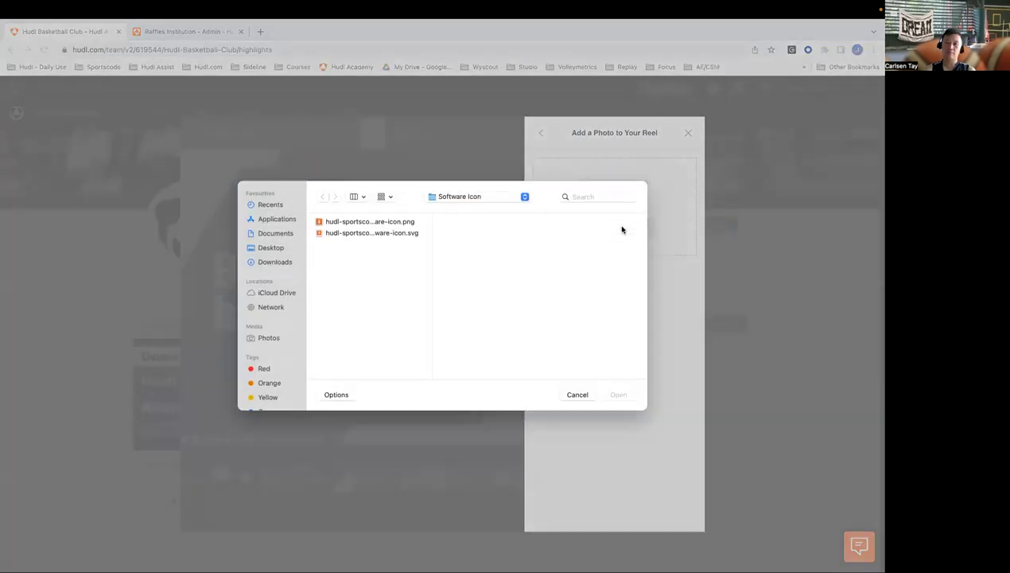
{"action": "left_click", "coordinate": [274, 233]}
{"action": "left_click", "coordinate": [271, 248]}
{"action": "scroll", "coordinate": [389, 300], "scroll_direction": "down", "scroll_amount": 5}
{"action": "scroll", "coordinate": [389, 301], "scroll_direction": "up", "scroll_amount": 10}
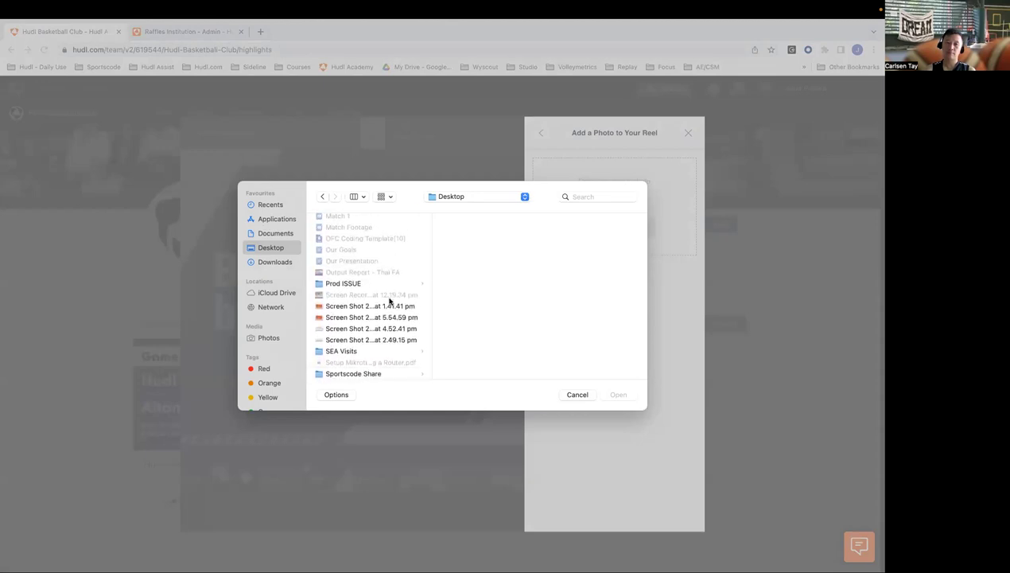
{"action": "left_click", "coordinate": [351, 335]}
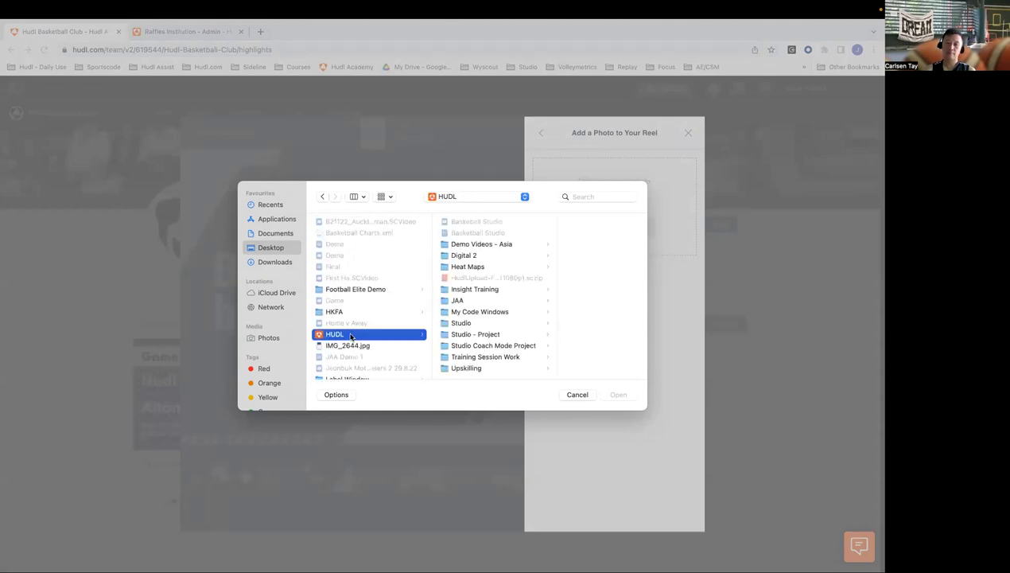
{"action": "left_click", "coordinate": [469, 255]}
{"action": "left_click", "coordinate": [571, 255]}
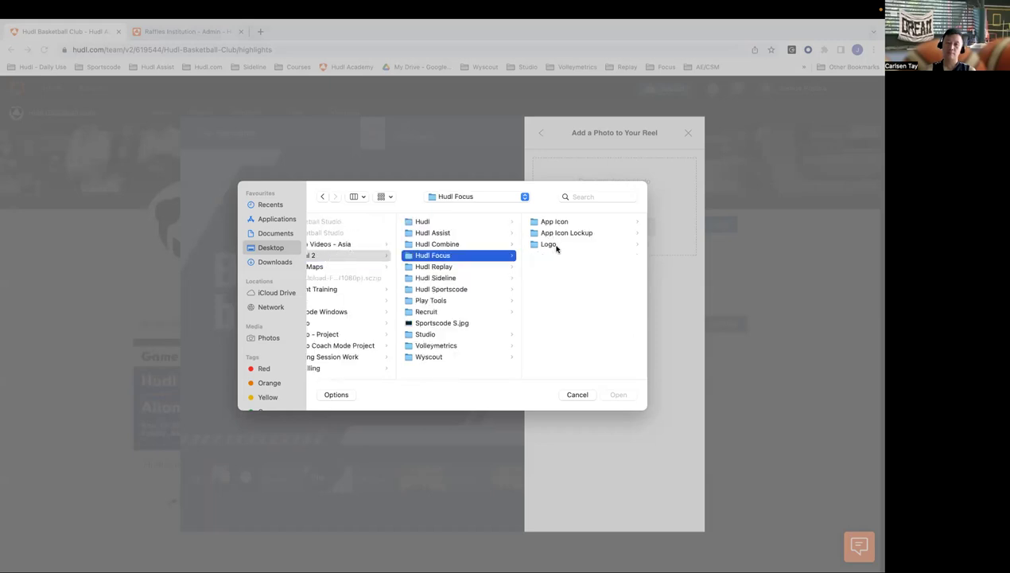
Step: Pick hudl-focus-logo.png from the Logo > Full Color folder and add it to the reel
{"action": "left_click", "coordinate": [557, 246]}
{"action": "left_click", "coordinate": [564, 223]}
{"action": "left_click", "coordinate": [563, 223]}
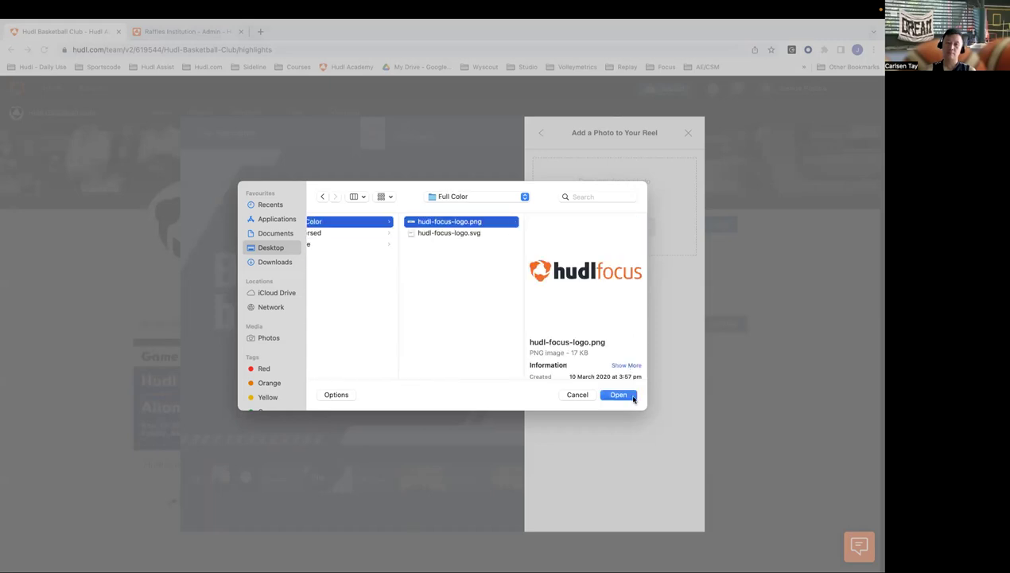
{"action": "left_click", "coordinate": [618, 395]}
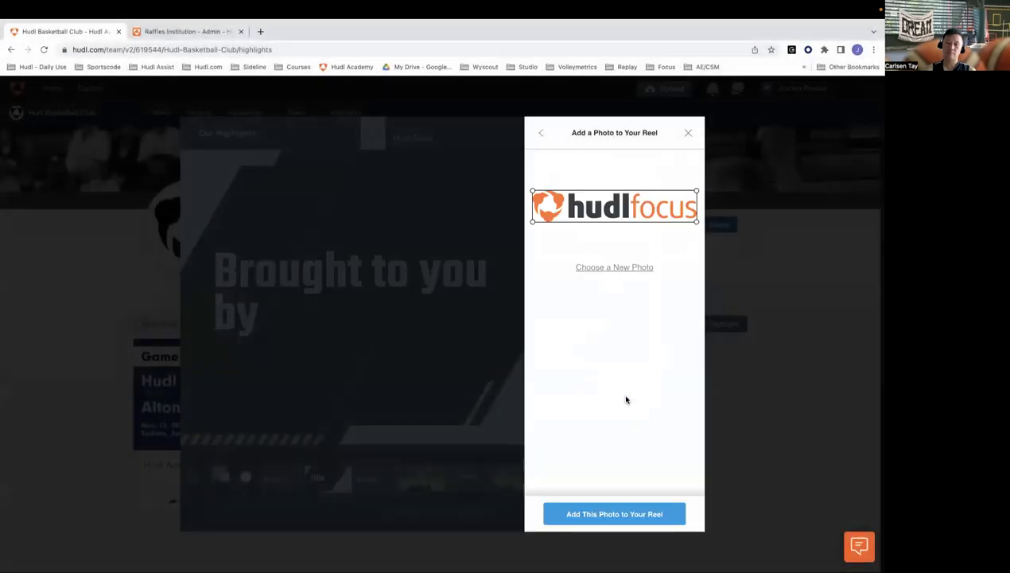
{"action": "left_click", "coordinate": [611, 512]}
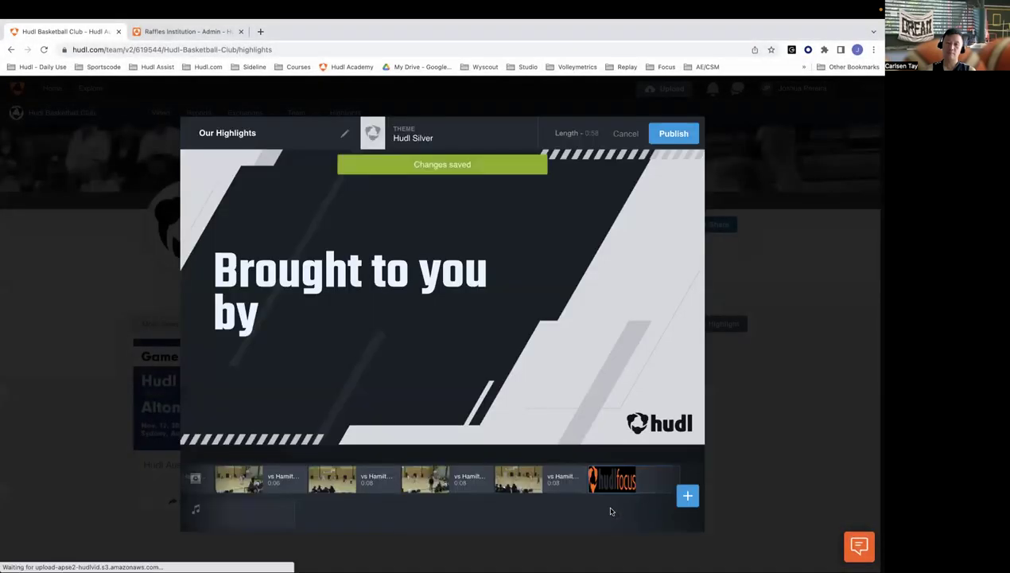
Step: Move the Hudl Focus logo clip right after the 'Brought to you by' card and preview the intro clips
{"action": "left_click_drag", "start_coordinate": [613, 478], "coordinate": [342, 482]}
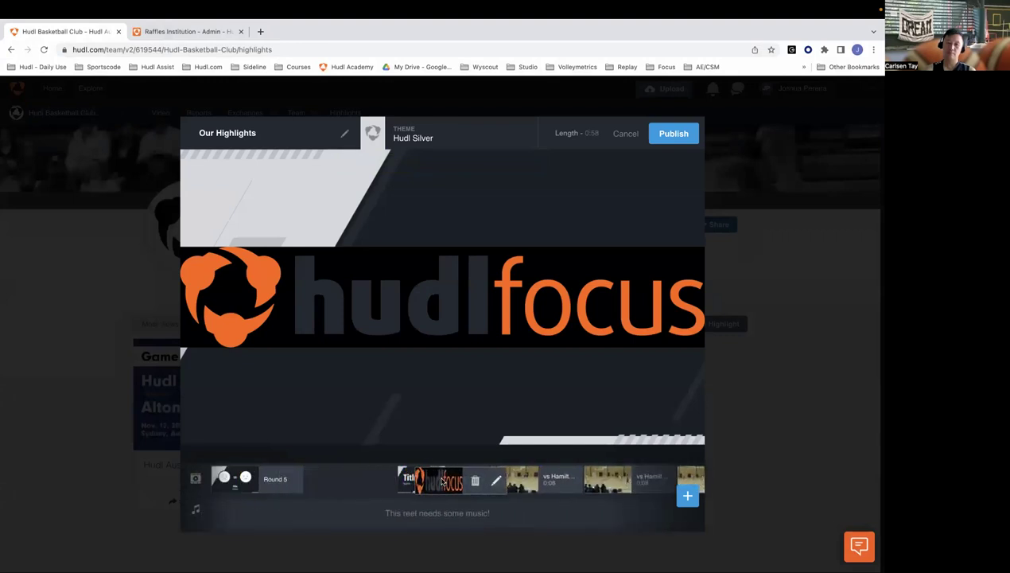
{"action": "left_click", "coordinate": [245, 477]}
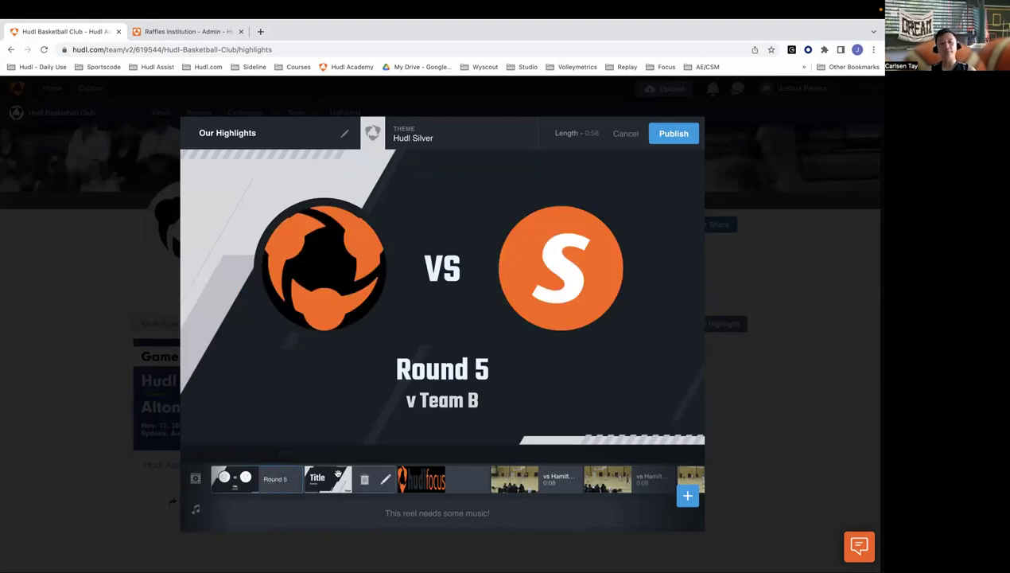
{"action": "left_click", "coordinate": [337, 476]}
{"action": "left_click", "coordinate": [413, 482]}
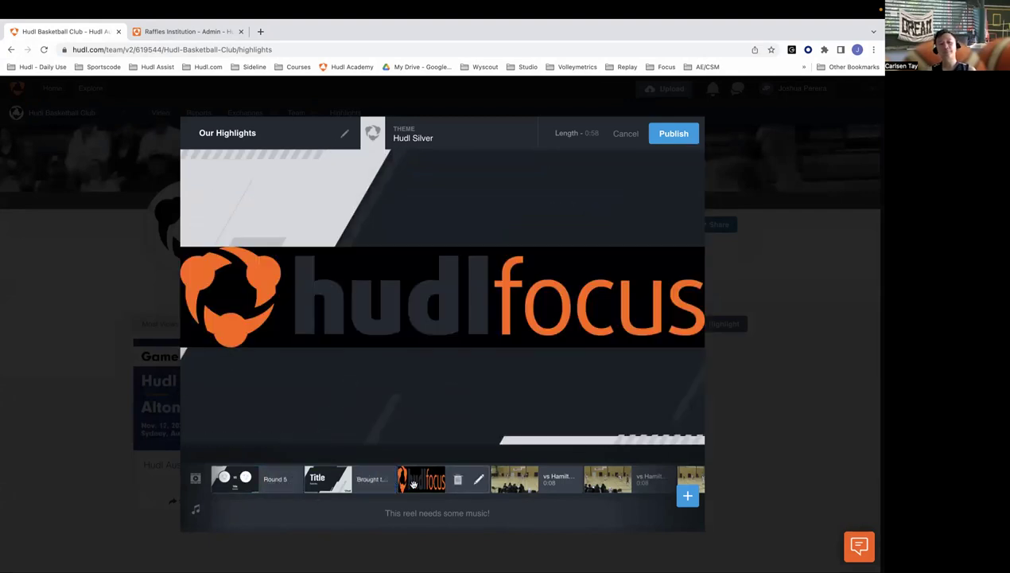
Step: Play the first vs Hamilton game clip, then open it for editing
{"action": "left_click", "coordinate": [513, 482]}
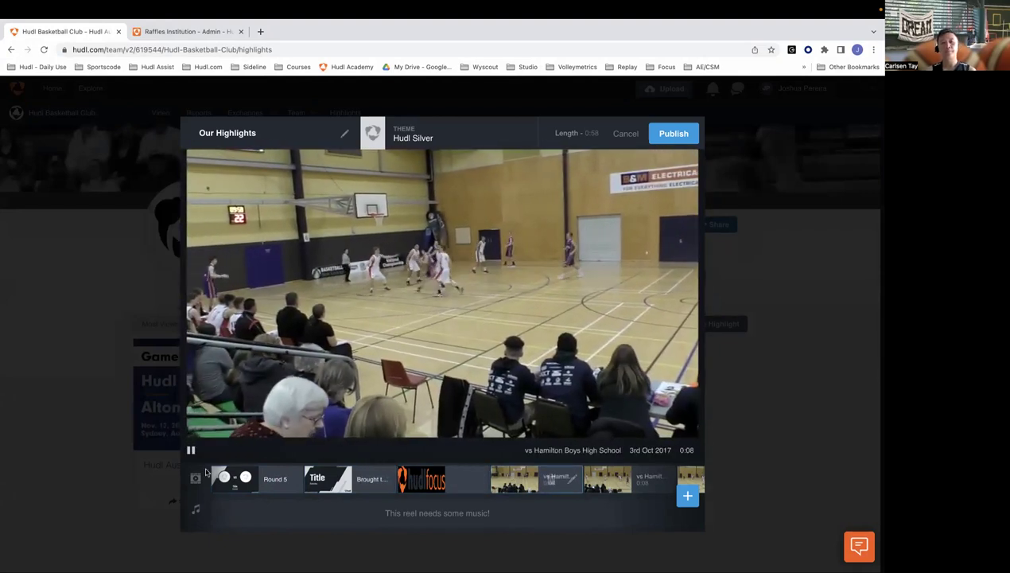
{"action": "left_click", "coordinate": [190, 452]}
{"action": "mouse_move", "coordinate": [569, 478]}
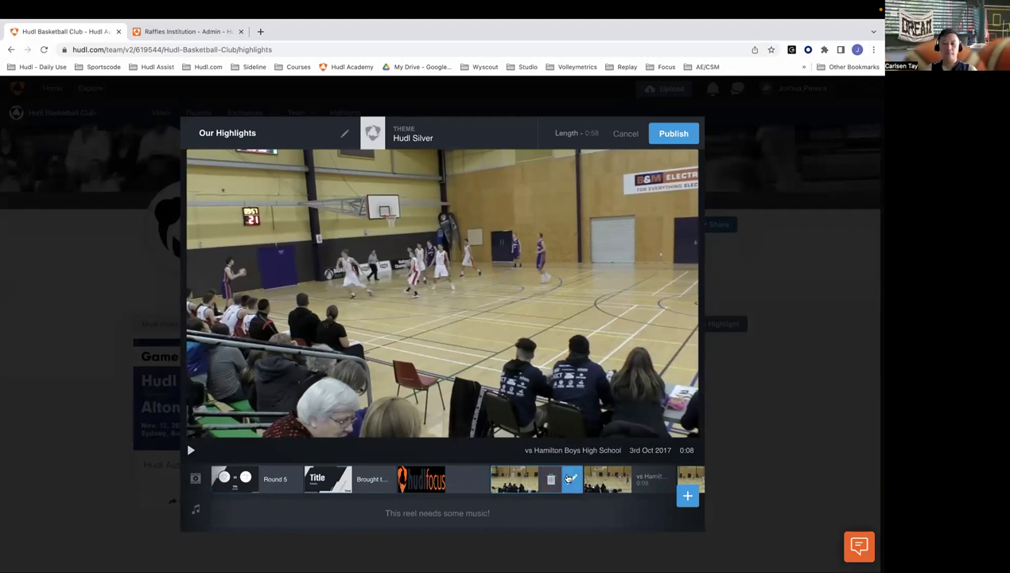
{"action": "left_click", "coordinate": [570, 478]}
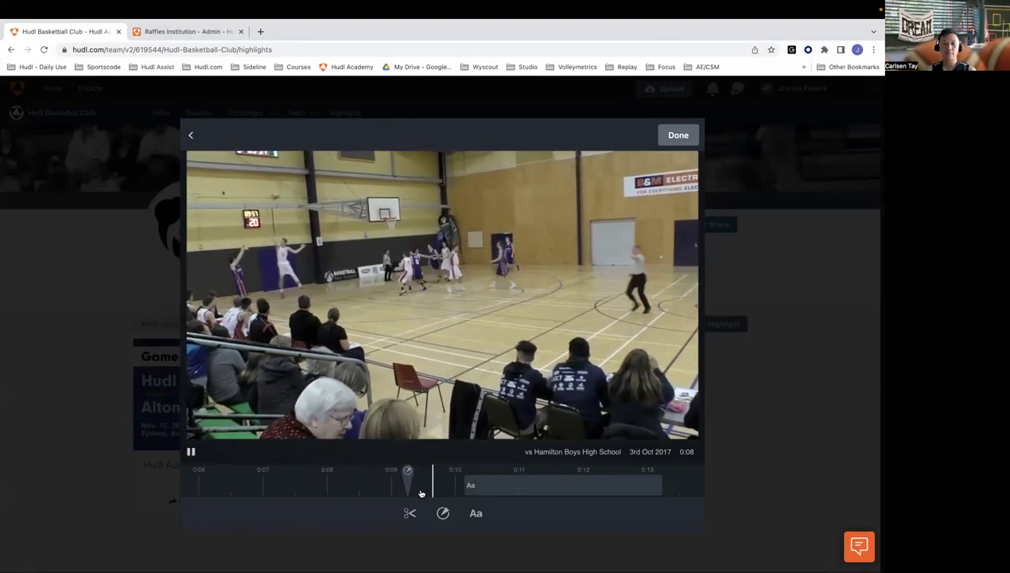
Step: Extend the Great Shot caption at about 0:09 to 'Great Shot by' plus the shooter's name, then return to the reel
{"action": "left_click", "coordinate": [193, 453]}
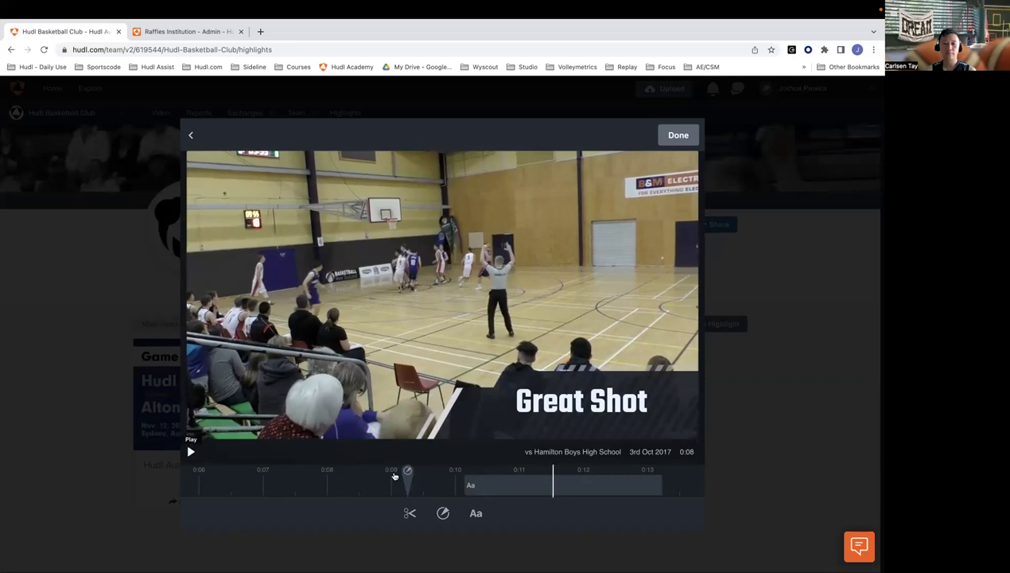
{"action": "left_click", "coordinate": [406, 477]}
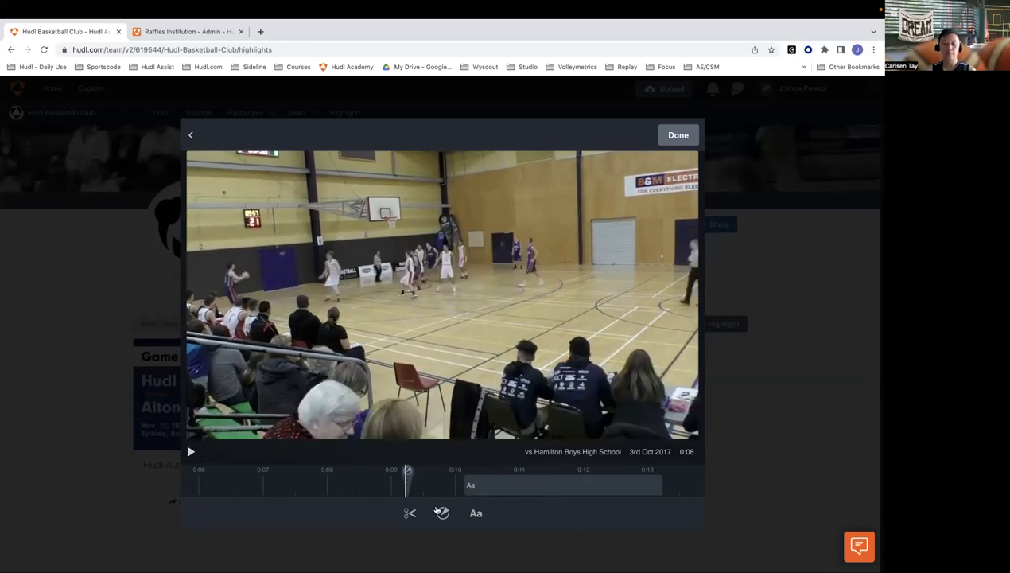
{"action": "left_click", "coordinate": [440, 513]}
{"action": "mouse_move", "coordinate": [408, 455]}
{"action": "left_mouse_down"}
{"action": "mouse_move", "coordinate": [268, 455]}
{"action": "mouse_move", "coordinate": [399, 457]}
{"action": "left_mouse_up"}
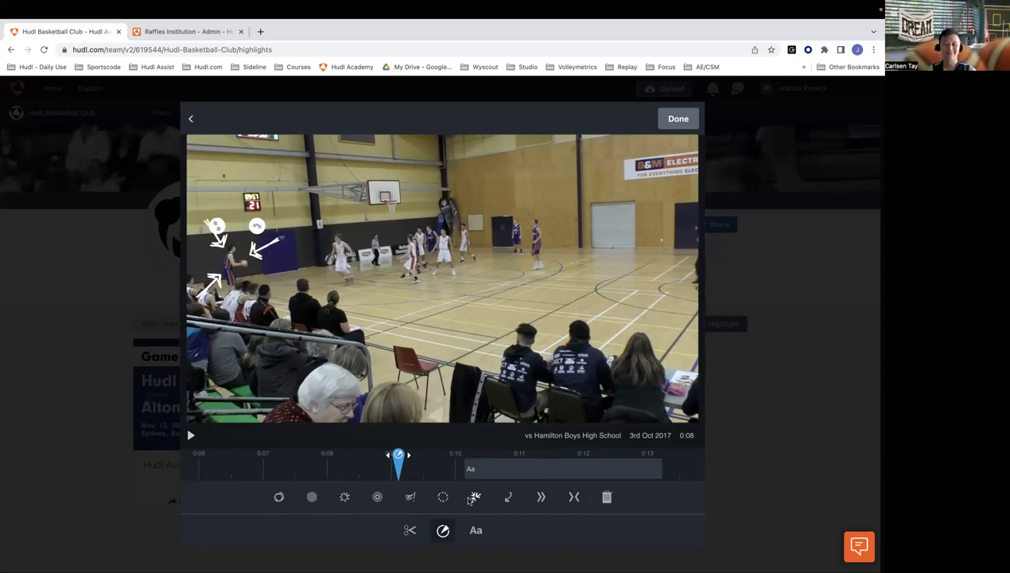
{"action": "left_click", "coordinate": [529, 474]}
{"action": "left_click_drag", "start_coordinate": [528, 472], "coordinate": [396, 470]}
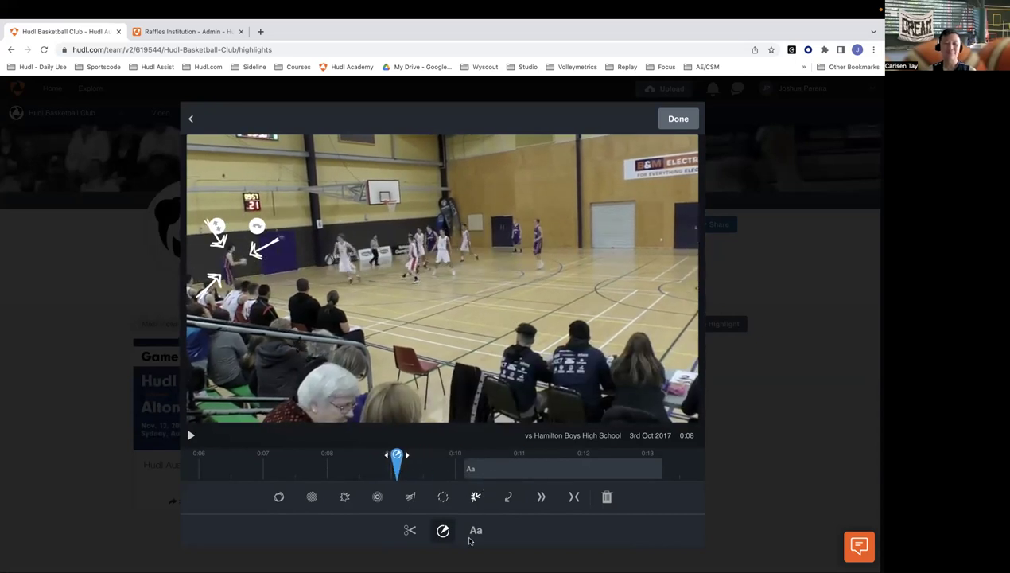
{"action": "left_click", "coordinate": [476, 531]}
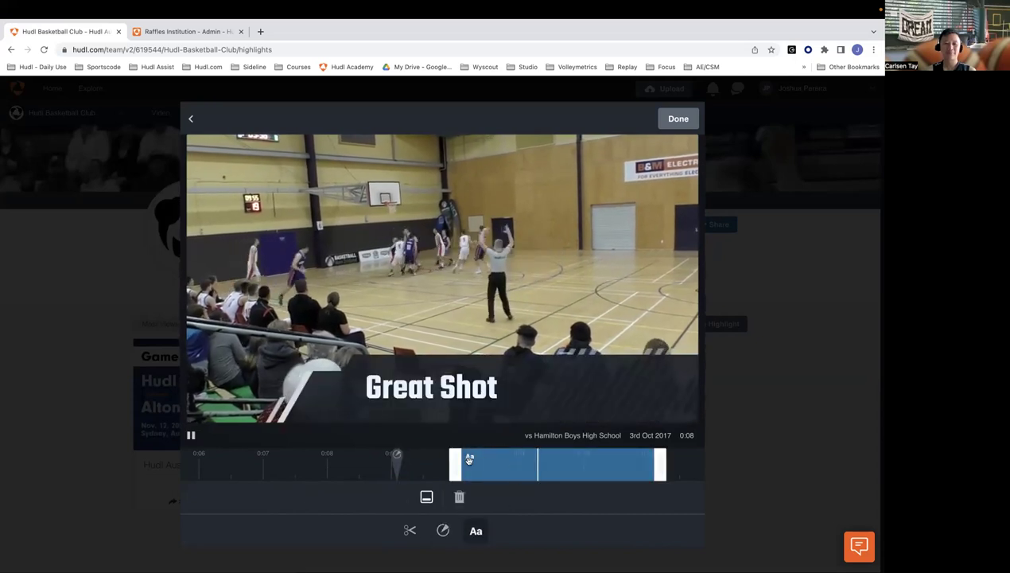
{"action": "type", "text": "b"}
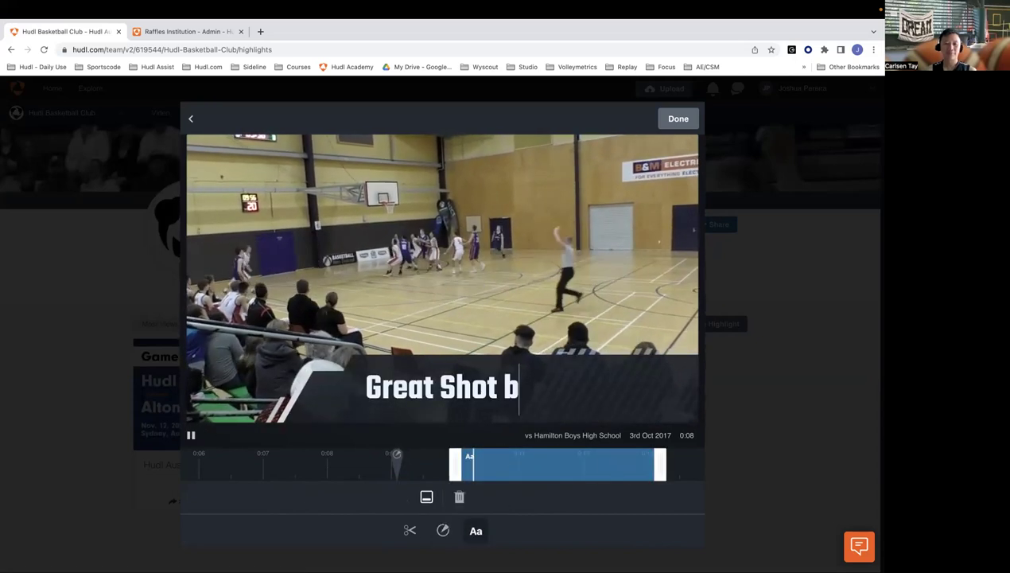
{"action": "type", "text": "y James"}
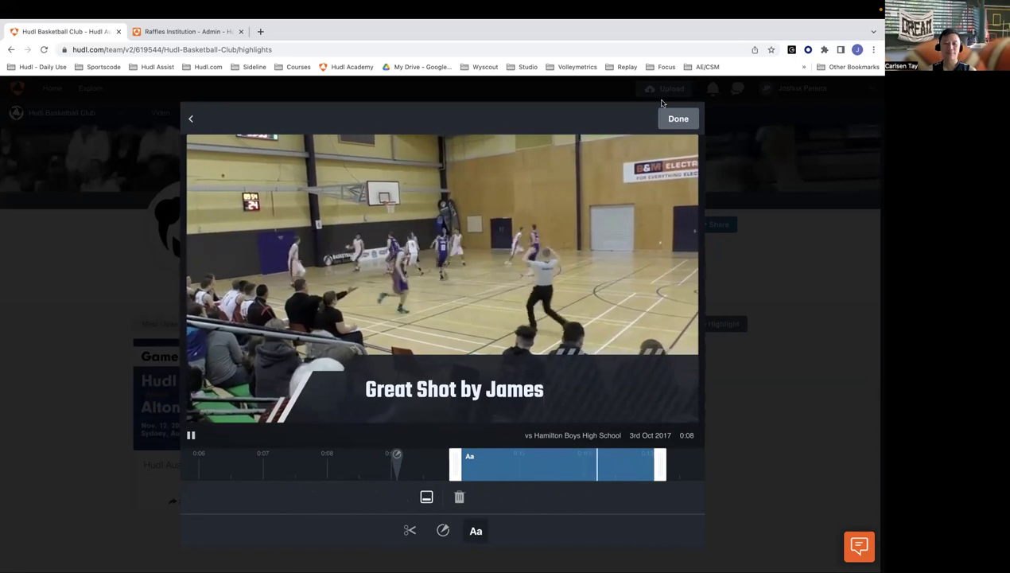
{"action": "left_click", "coordinate": [673, 121]}
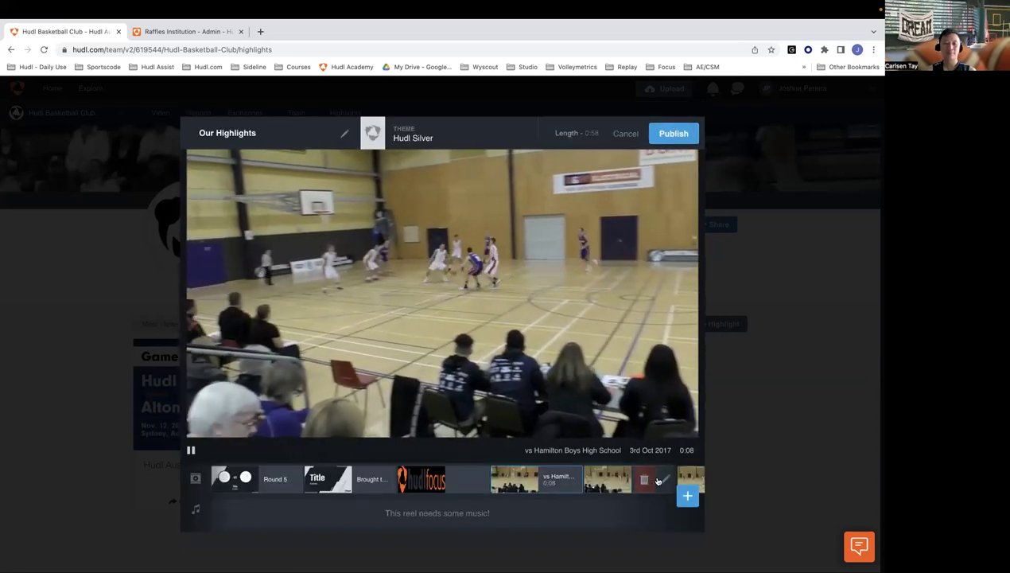
Step: On the next vs Hamilton clip, place a slightly smaller spotlight ring on the left-edge player and finish editing
{"action": "left_click", "coordinate": [662, 478]}
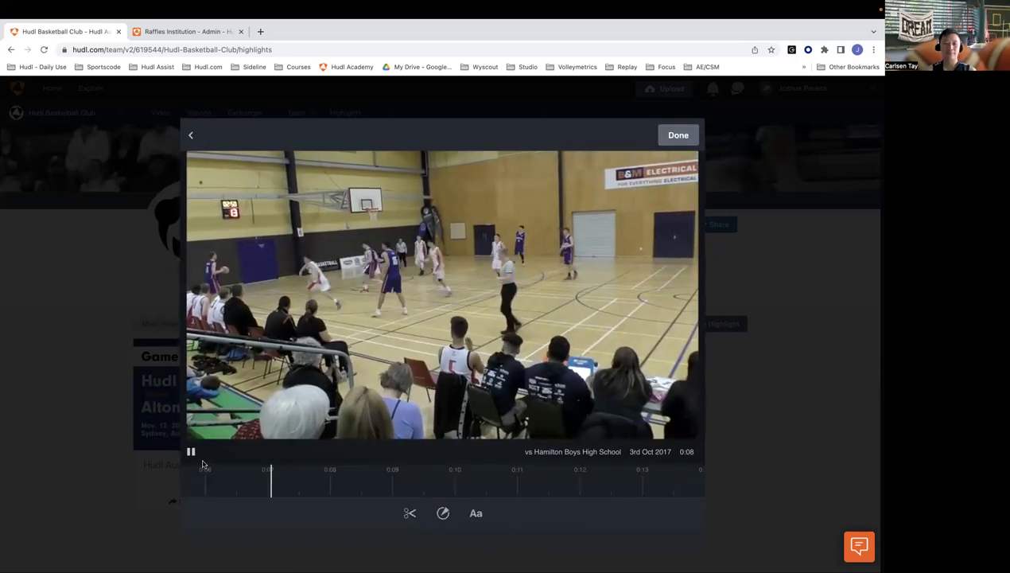
{"action": "left_click", "coordinate": [190, 451]}
{"action": "left_click", "coordinate": [443, 514]}
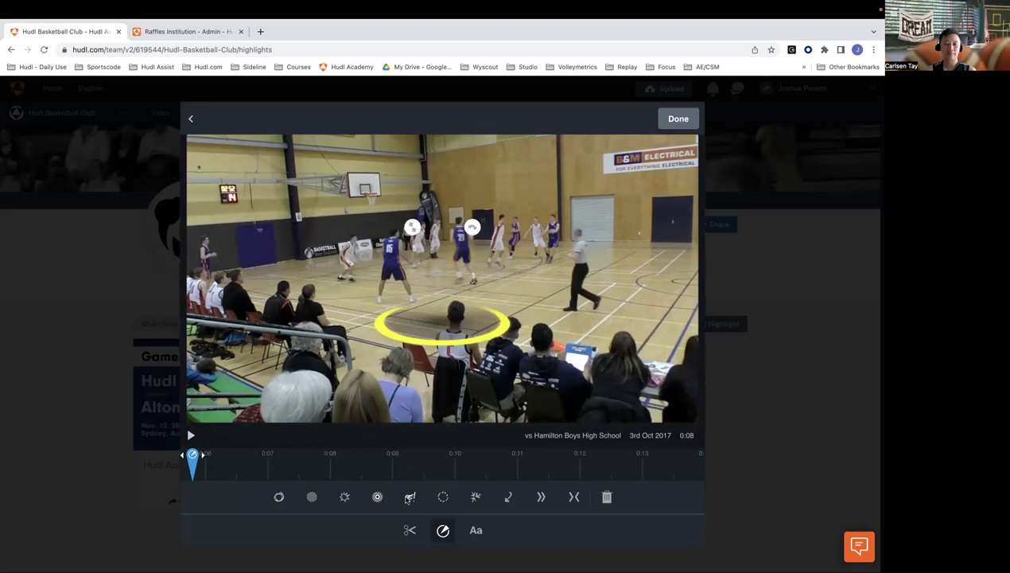
{"action": "left_click_drag", "start_coordinate": [444, 317], "coordinate": [224, 278]}
{"action": "left_click_drag", "start_coordinate": [201, 190], "coordinate": [207, 212]}
{"action": "left_click_drag", "start_coordinate": [223, 290], "coordinate": [221, 291]}
{"action": "left_click_drag", "start_coordinate": [199, 456], "coordinate": [307, 452]}
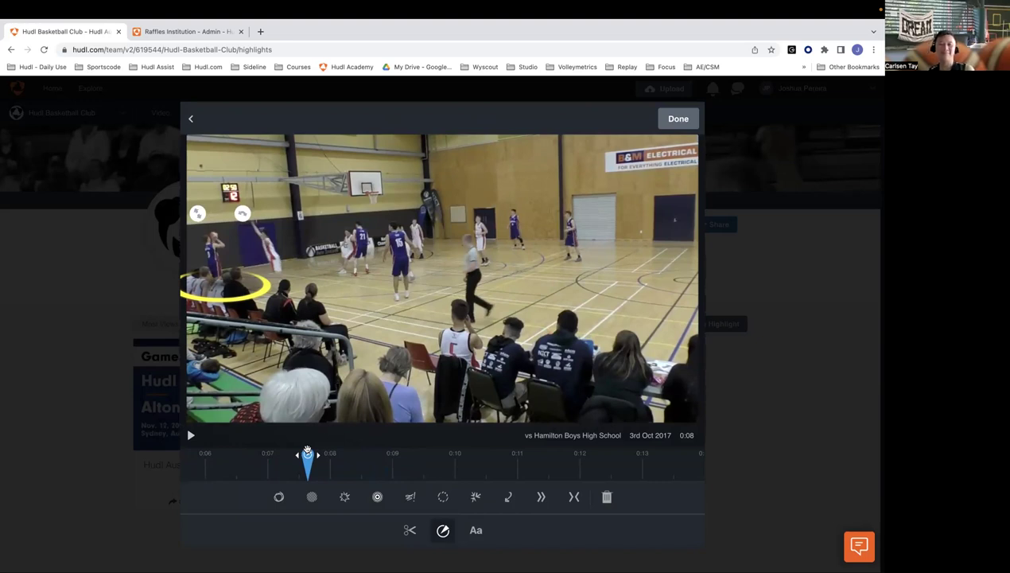
{"action": "left_click", "coordinate": [675, 121]}
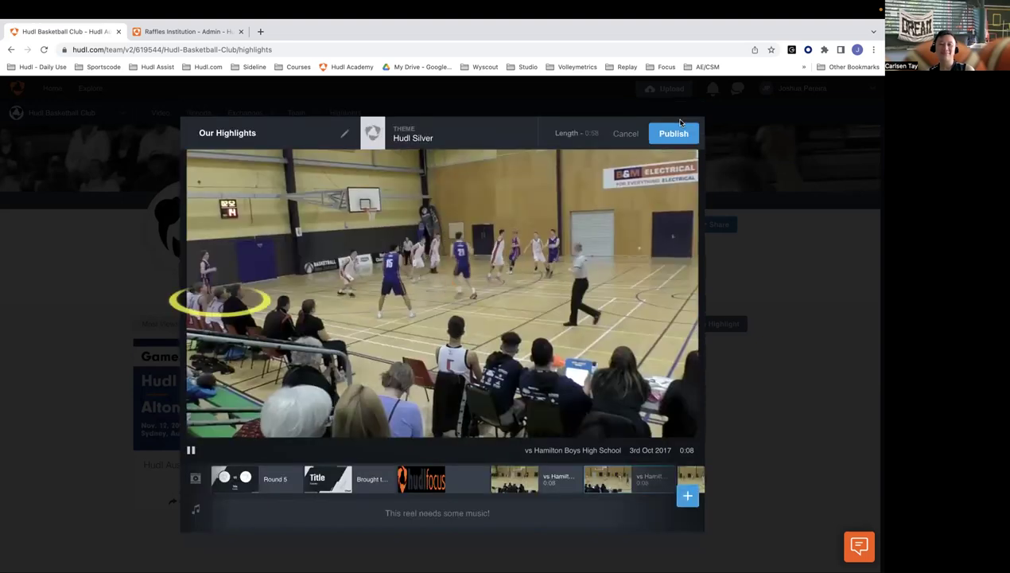
Step: Look over the add-content choices without adding anything, then publish the Our Highlights reel
{"action": "left_click", "coordinate": [189, 451]}
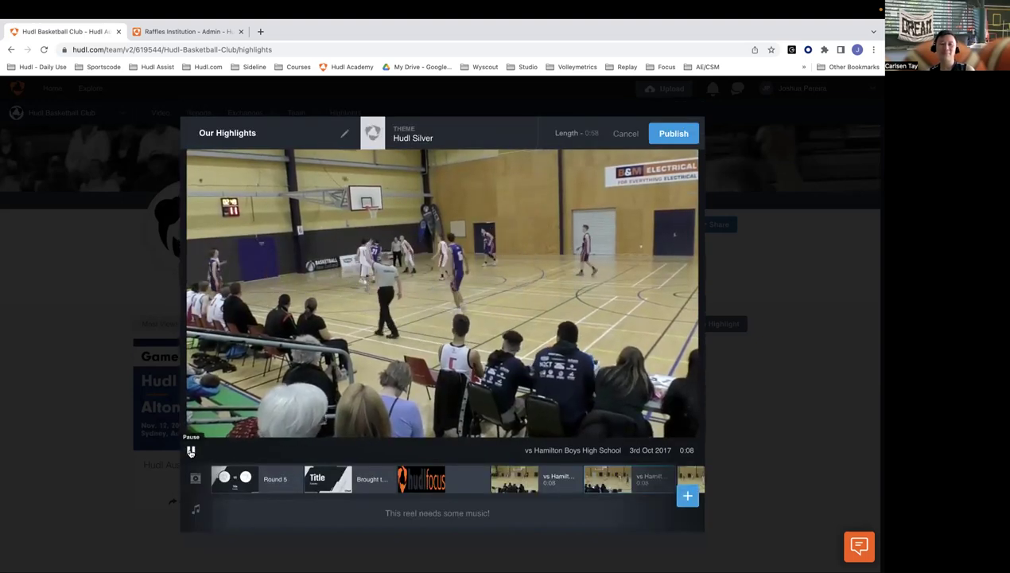
{"action": "left_click", "coordinate": [689, 497]}
{"action": "left_click", "coordinate": [614, 268]}
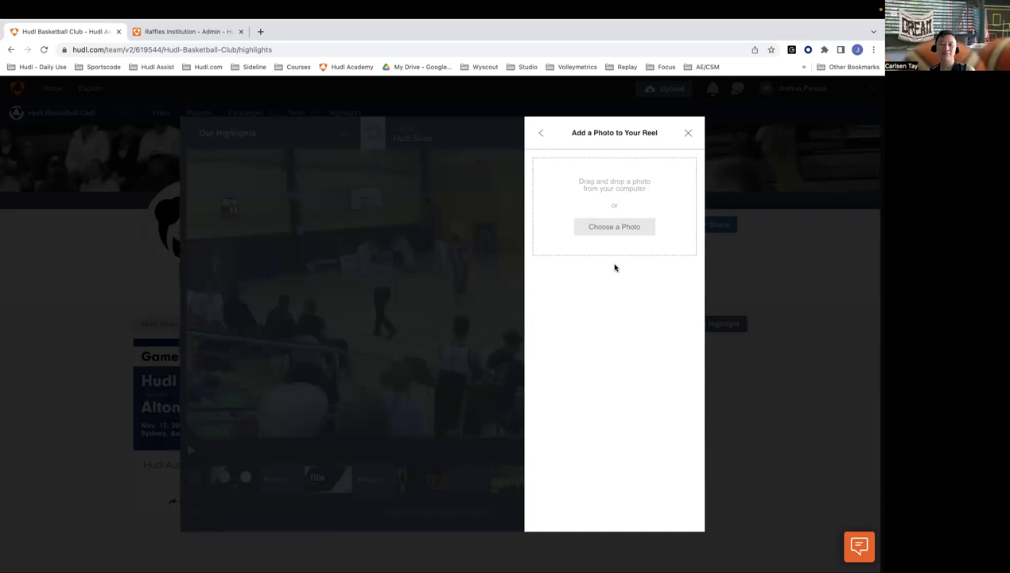
{"action": "left_click", "coordinate": [540, 129]}
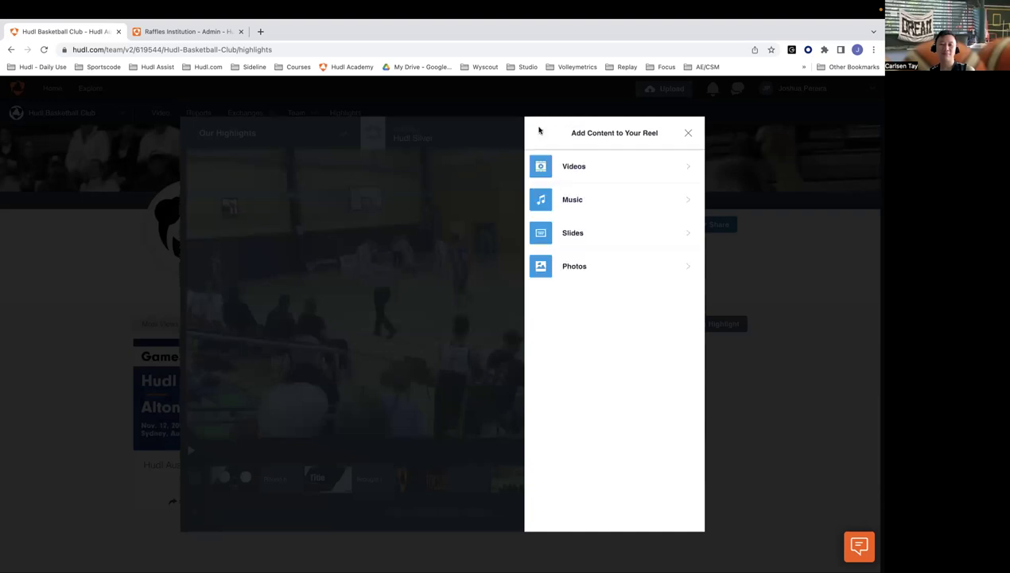
{"action": "left_click", "coordinate": [687, 133]}
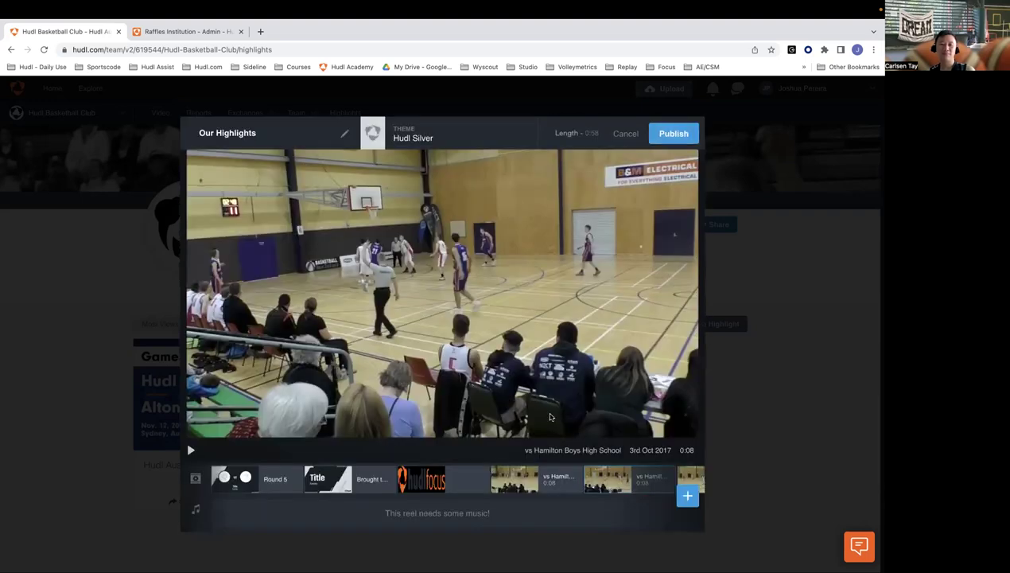
{"action": "scroll", "coordinate": [626, 478], "scroll_direction": "right", "scroll_amount": 3}
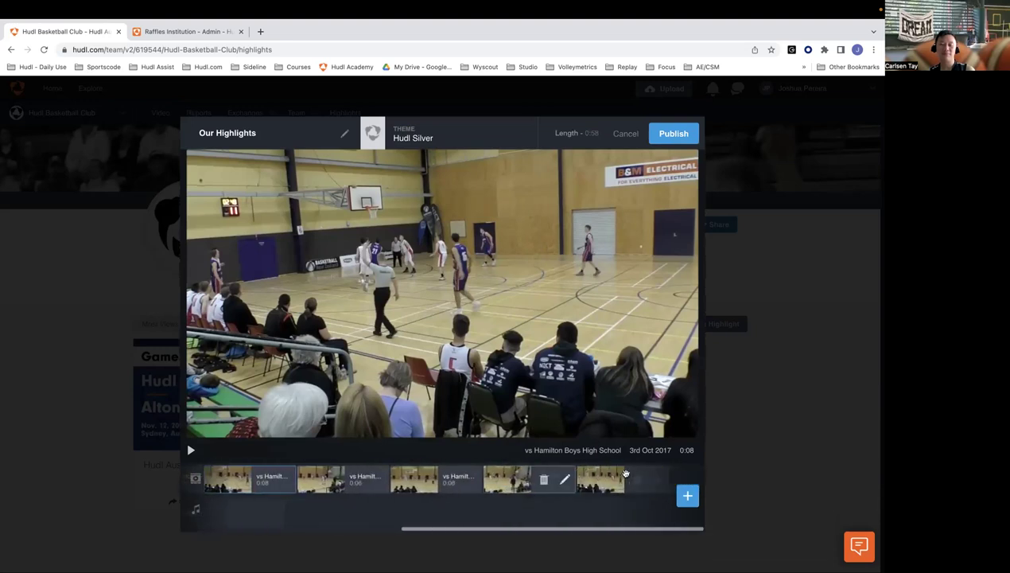
{"action": "left_click", "coordinate": [681, 134]}
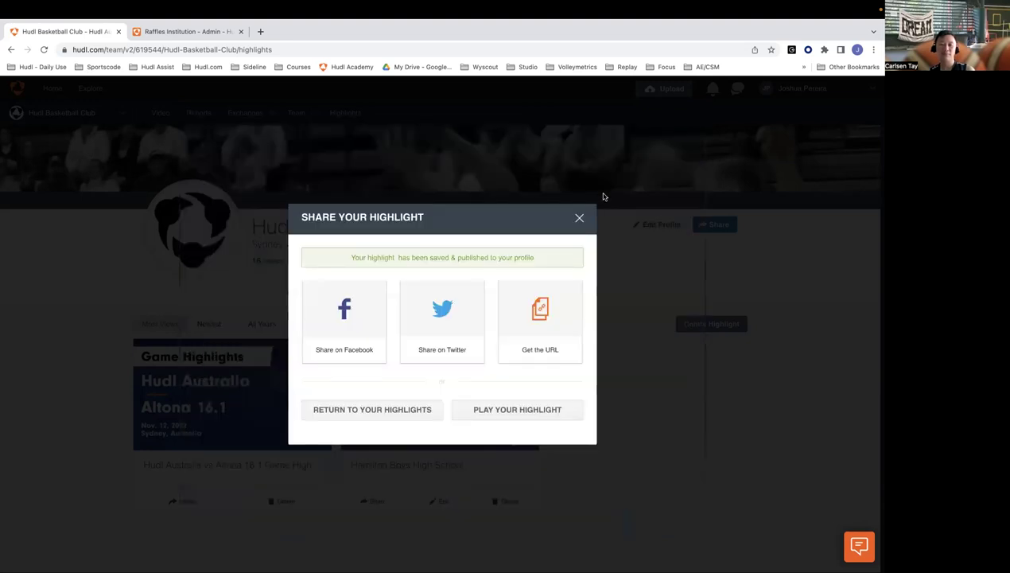
Step: Close the share dialog, check Our Highlights' sharing options, and open its video page
{"action": "left_click", "coordinate": [578, 222]}
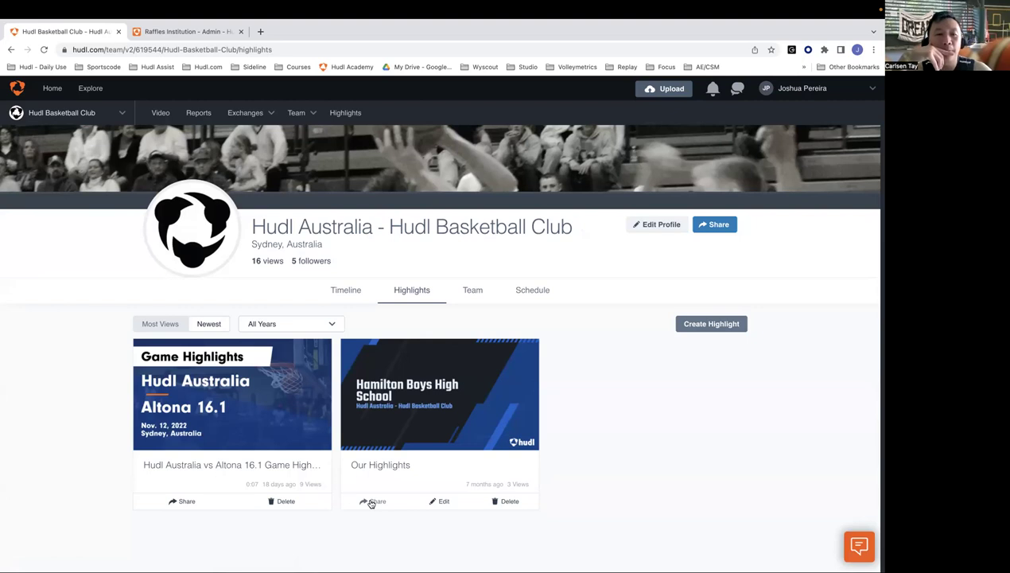
{"action": "left_click", "coordinate": [381, 465]}
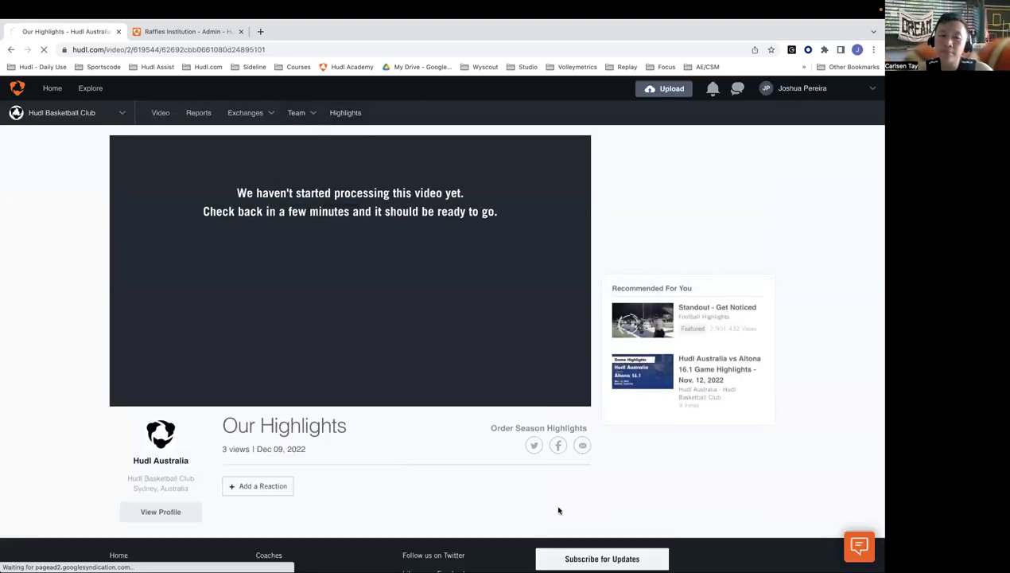
{"action": "key", "text": "alt+Left"}
{"action": "left_click", "coordinate": [377, 502]}
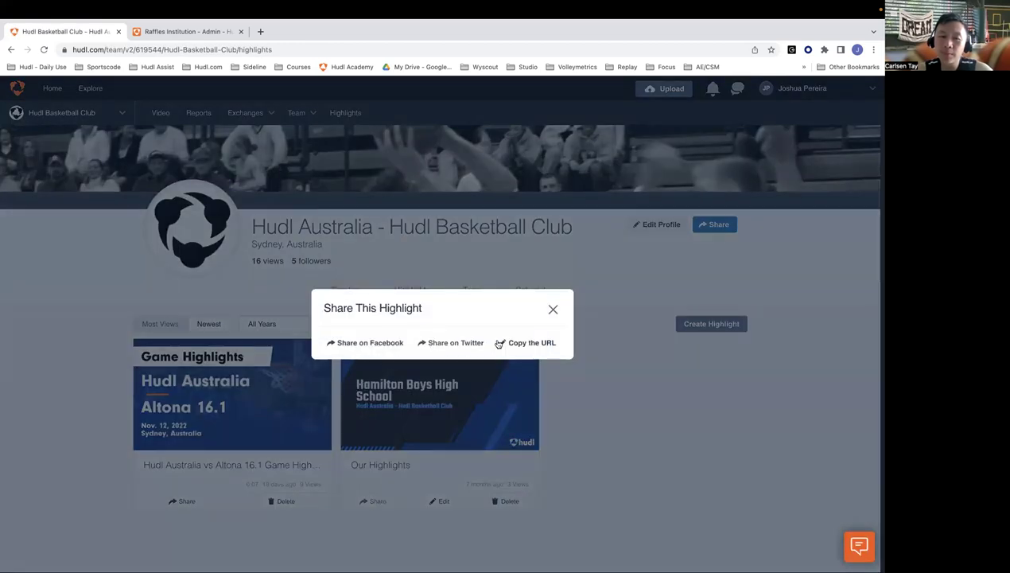
{"action": "left_click", "coordinate": [553, 309]}
{"action": "left_click", "coordinate": [402, 469]}
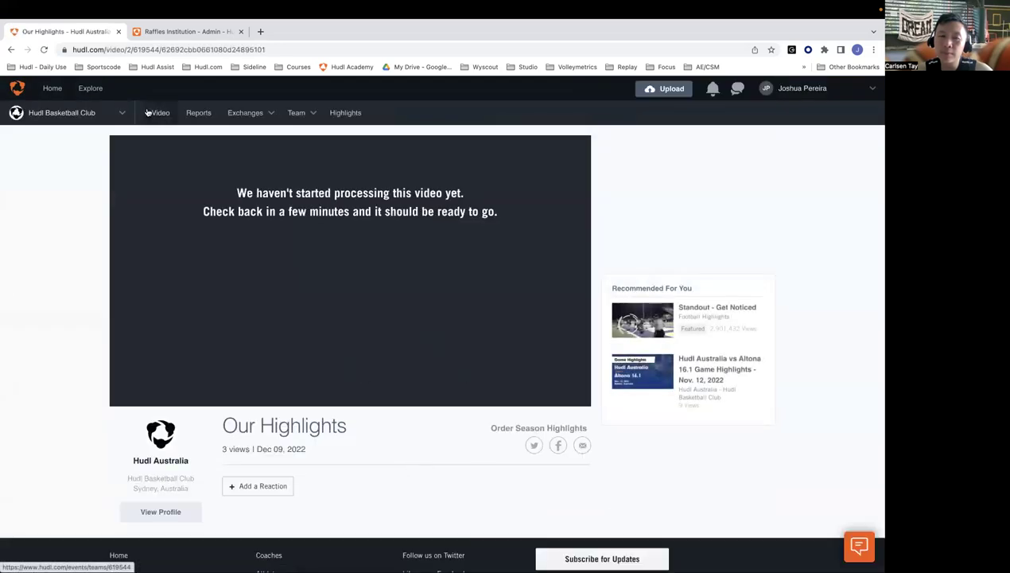
Step: Switch to the Rugby Demo team and show its highlight reels
{"action": "left_click", "coordinate": [12, 50]}
{"action": "mouse_move", "coordinate": [90, 123]}
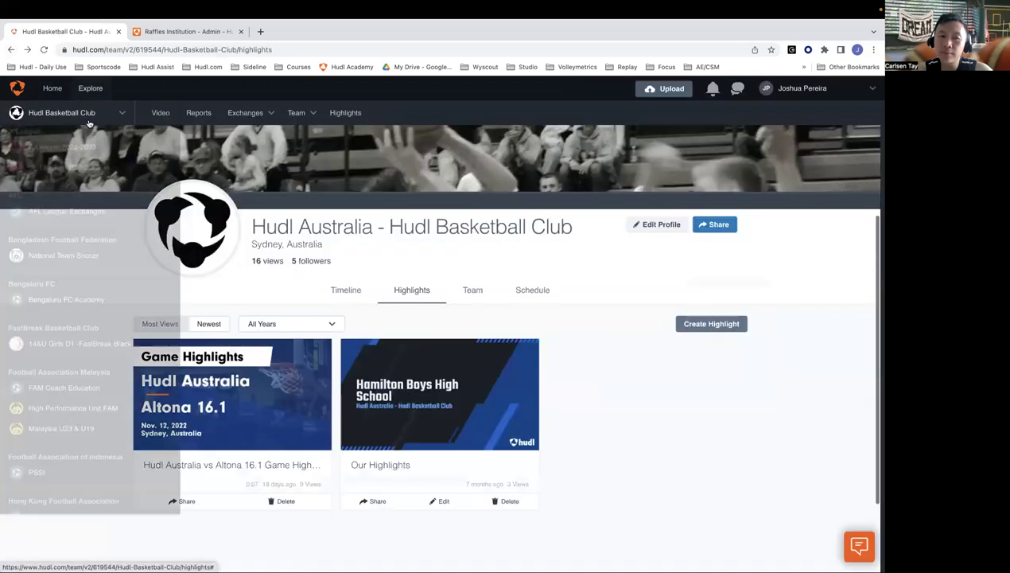
{"action": "scroll", "coordinate": [75, 424], "scroll_direction": "down", "scroll_amount": 6}
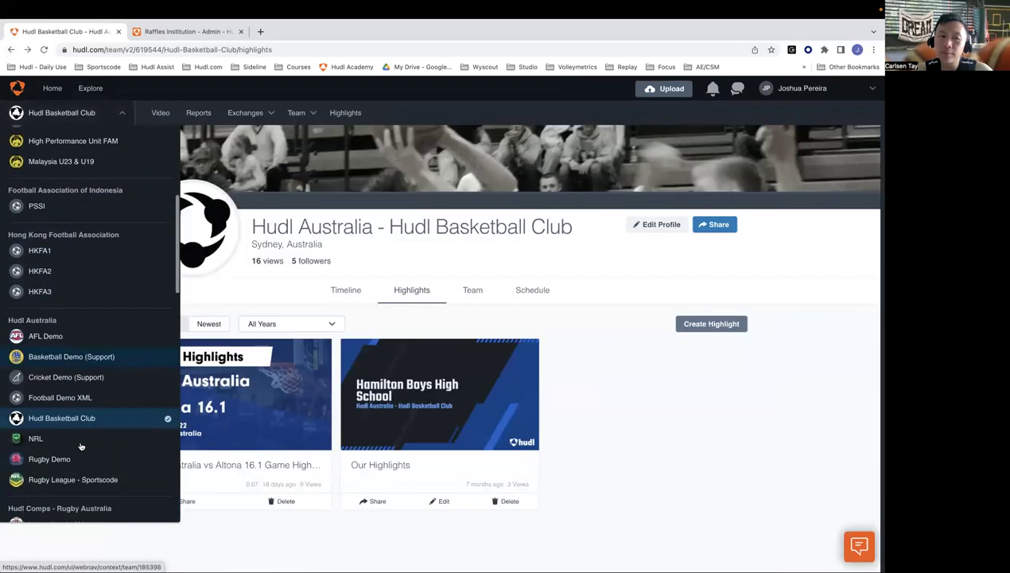
{"action": "left_click", "coordinate": [76, 471]}
{"action": "left_click", "coordinate": [69, 467]}
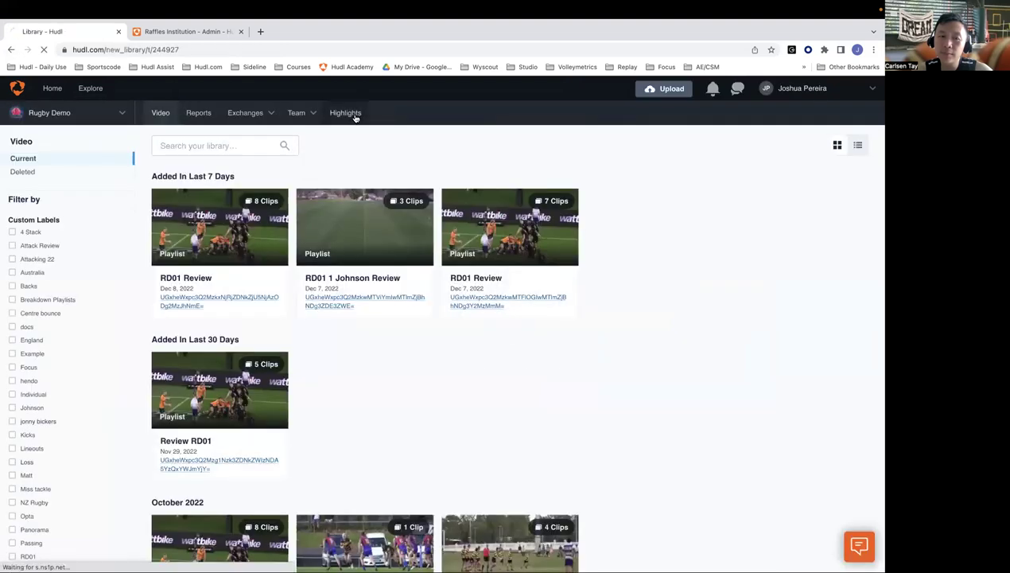
{"action": "left_click", "coordinate": [354, 114]}
{"action": "scroll", "coordinate": [469, 360], "scroll_direction": "down", "scroll_amount": 3}
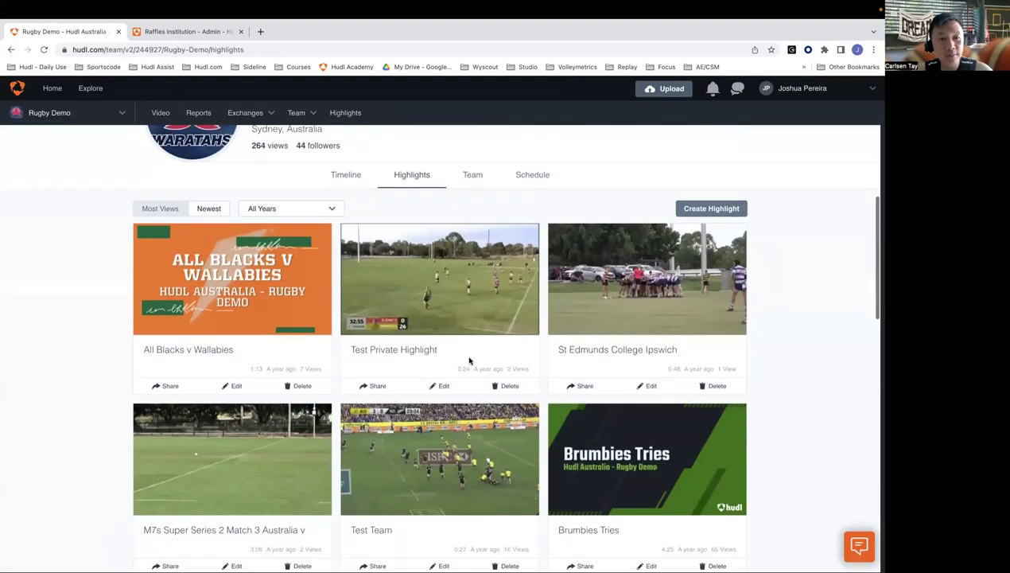
{"action": "scroll", "coordinate": [470, 361], "scroll_direction": "down", "scroll_amount": 3}
Step: Open the Brumbies Tries highlight and copy its share link
{"action": "left_click", "coordinate": [597, 347]}
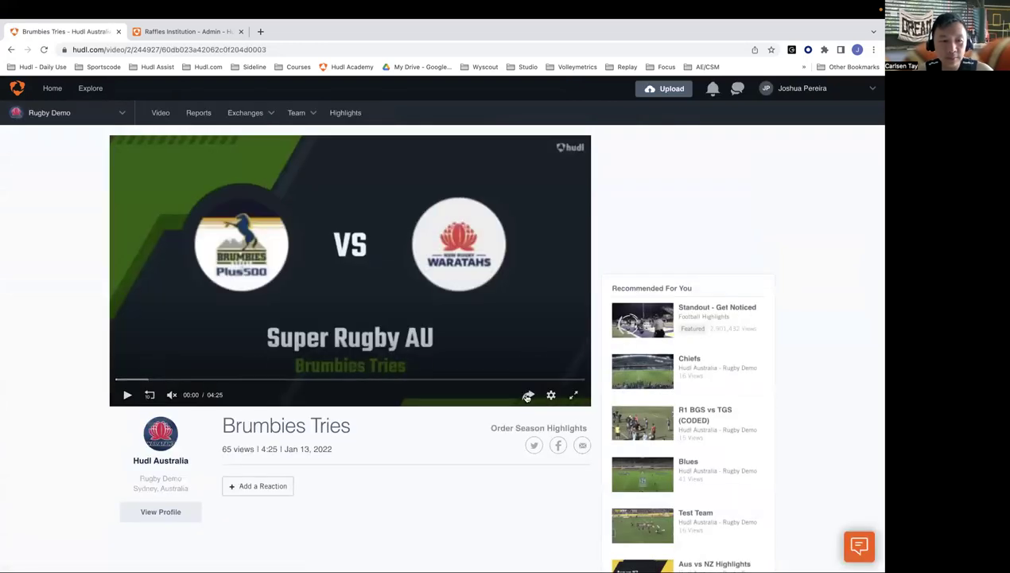
{"action": "left_click", "coordinate": [527, 396]}
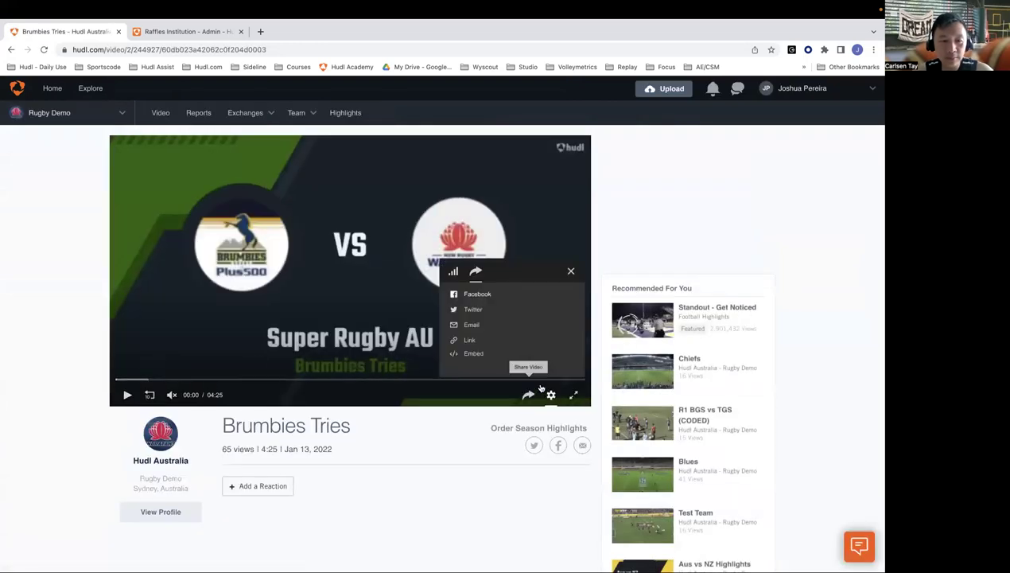
{"action": "left_click", "coordinate": [467, 342]}
{"action": "left_click", "coordinate": [468, 342]}
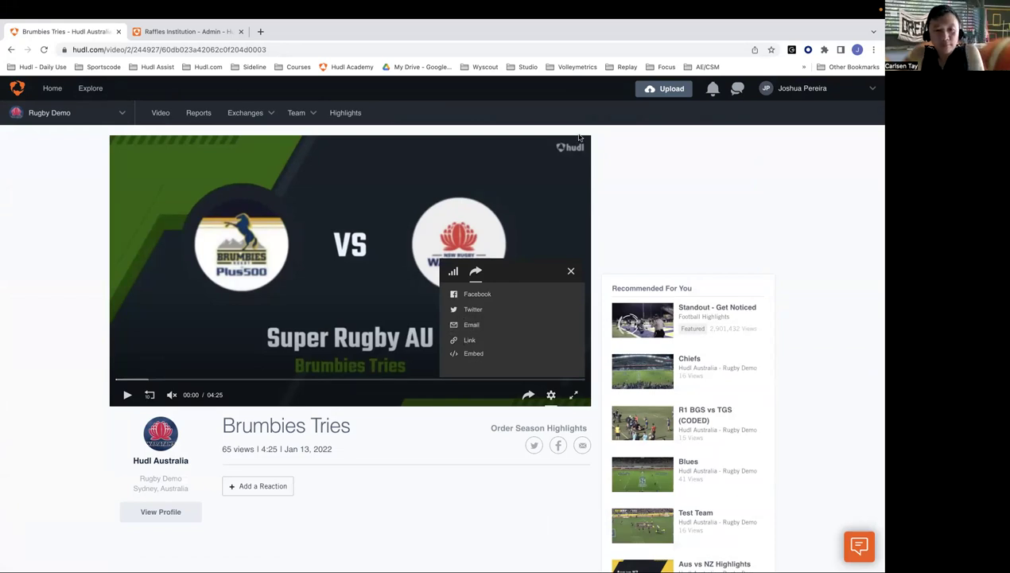
Step: Load the copied Brumbies Tries link in a new Chrome incognito window
{"action": "left_click", "coordinate": [873, 49]}
{"action": "mouse_move", "coordinate": [810, 123]}
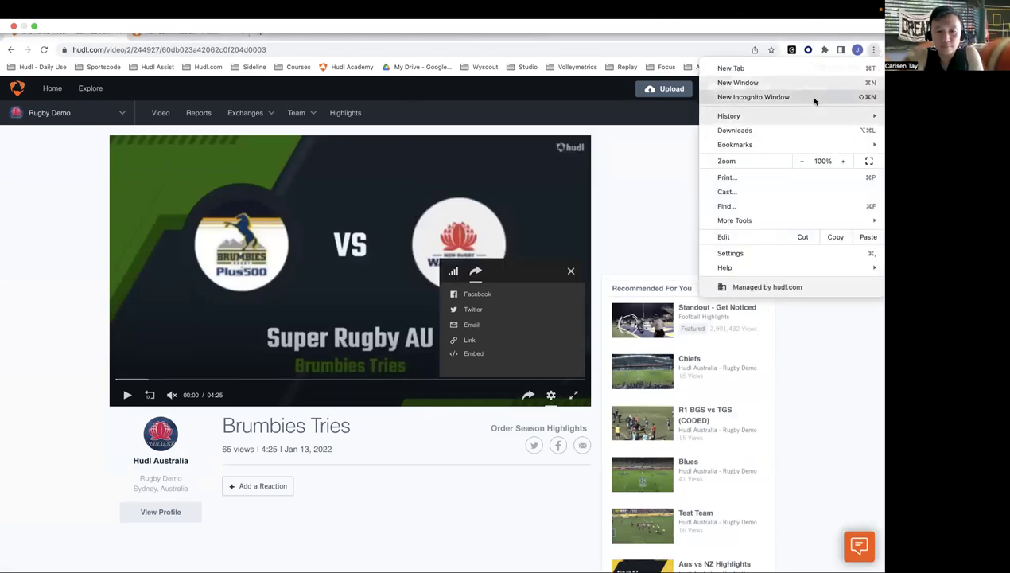
{"action": "left_click", "coordinate": [815, 97]}
{"action": "key", "text": "super+v"}
{"action": "key", "text": "Return"}
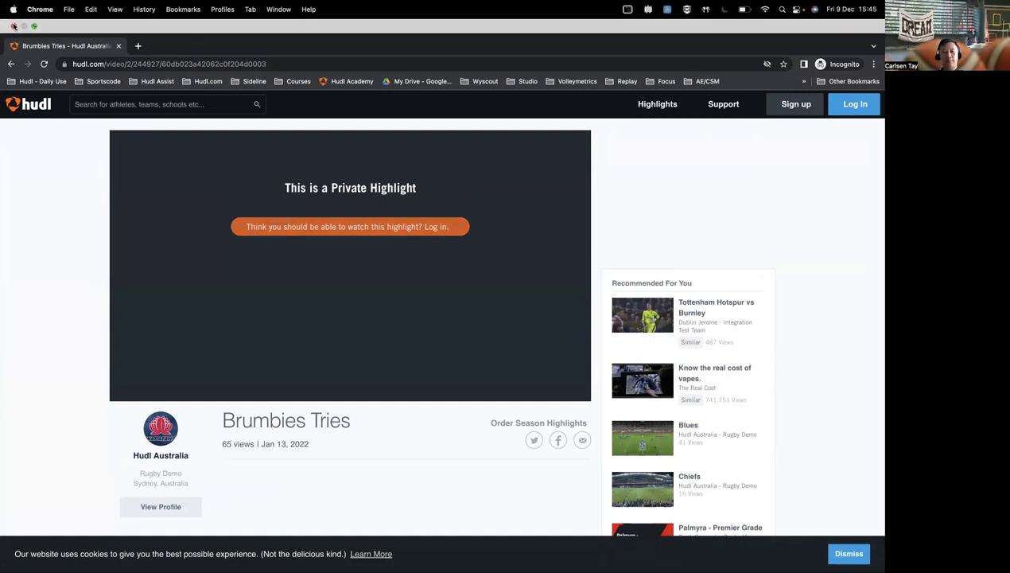
Step: Close the incognito window to return to the signed-in Brumbies Tries page
{"action": "left_click", "coordinate": [14, 27]}
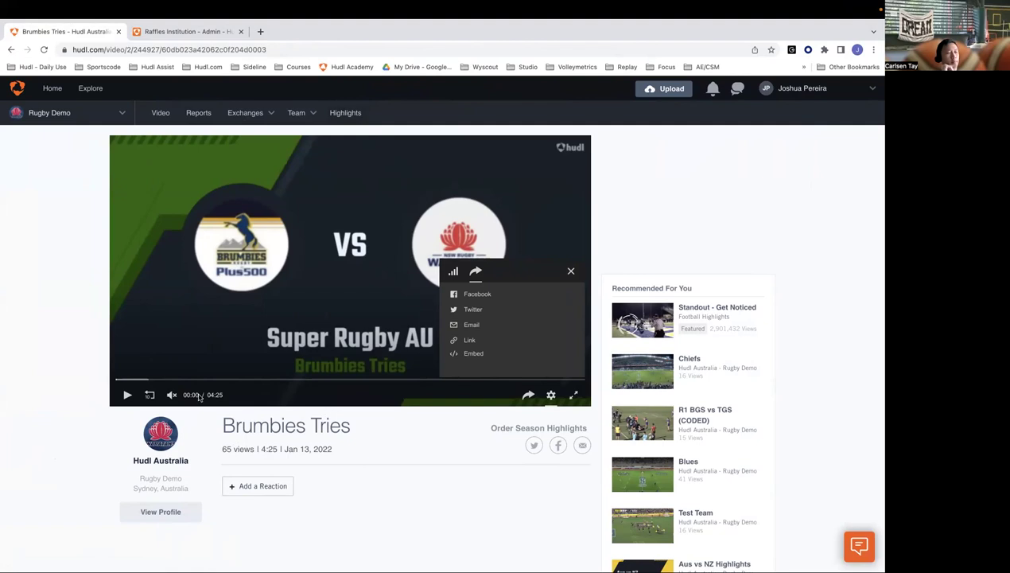
Step: Go back to the Rugby Demo highlights and open the Brumbies Tries reel editor
{"action": "left_click", "coordinate": [10, 49]}
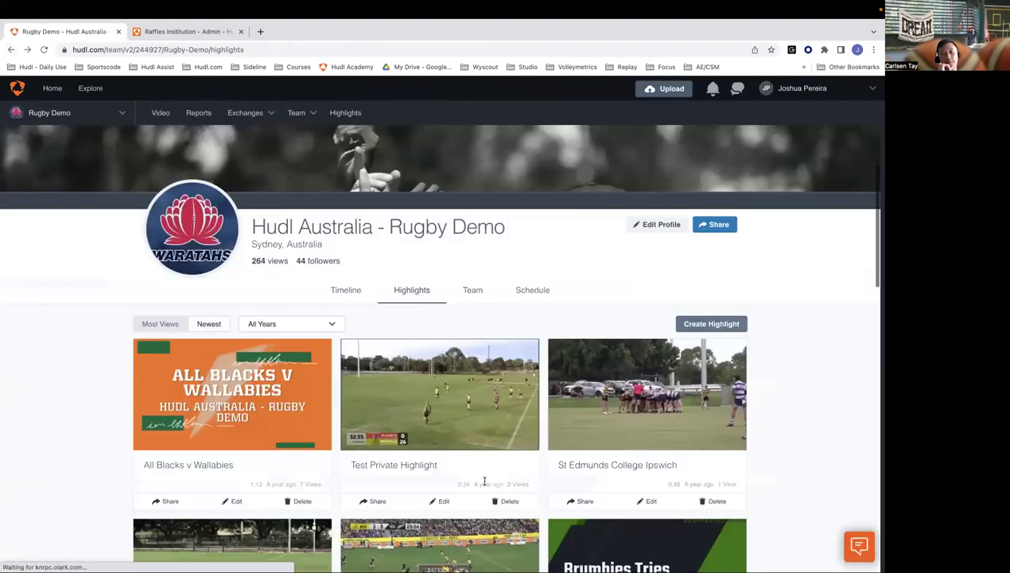
{"action": "scroll", "coordinate": [632, 546], "scroll_direction": "down", "scroll_amount": 2}
{"action": "left_click", "coordinate": [644, 552]}
{"action": "left_click", "coordinate": [513, 373]}
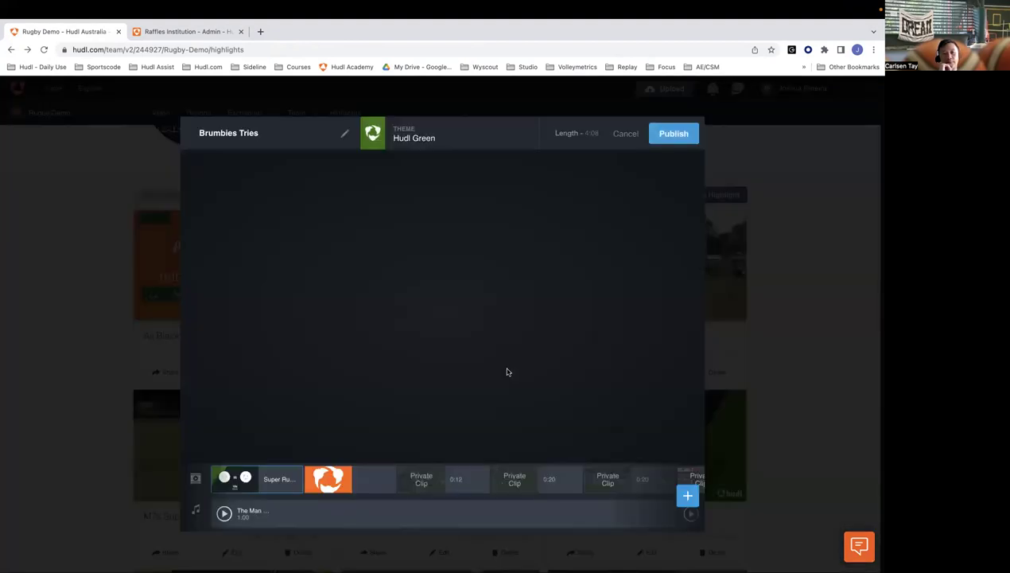
Step: Preview the FÚEGØ music track and close the music list without adding it
{"action": "left_click", "coordinate": [688, 494]}
{"action": "left_click", "coordinate": [604, 202]}
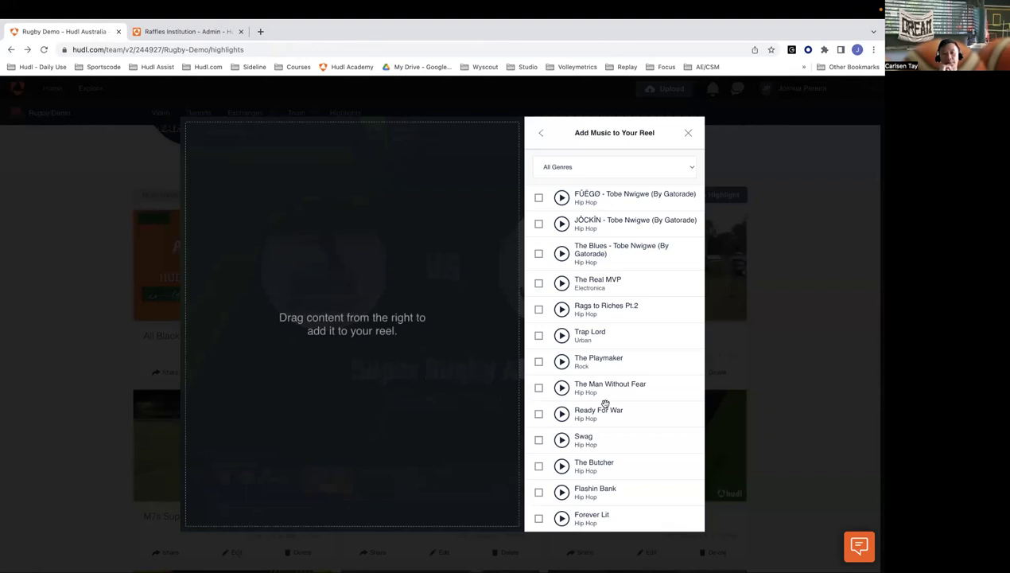
{"action": "left_click", "coordinate": [563, 198]}
{"action": "scroll", "coordinate": [565, 201], "scroll_direction": "down", "scroll_amount": 20}
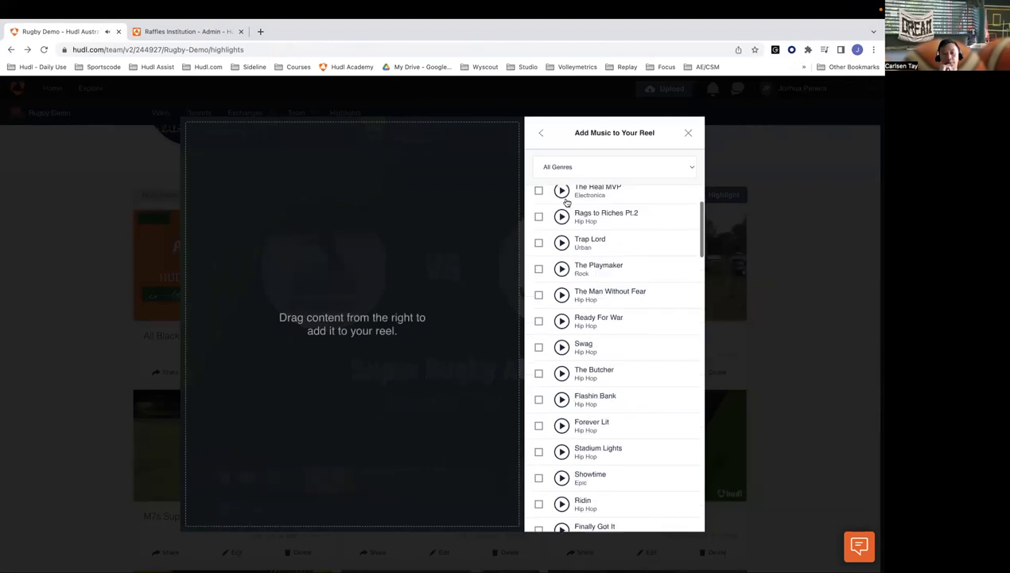
{"action": "scroll", "coordinate": [565, 203], "scroll_direction": "down", "scroll_amount": 3}
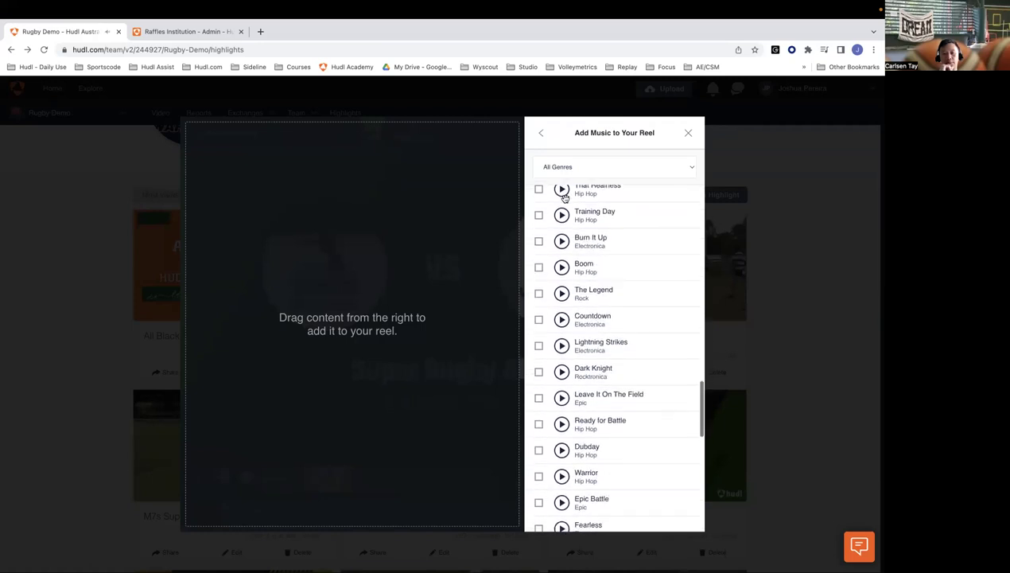
{"action": "left_click", "coordinate": [687, 133]}
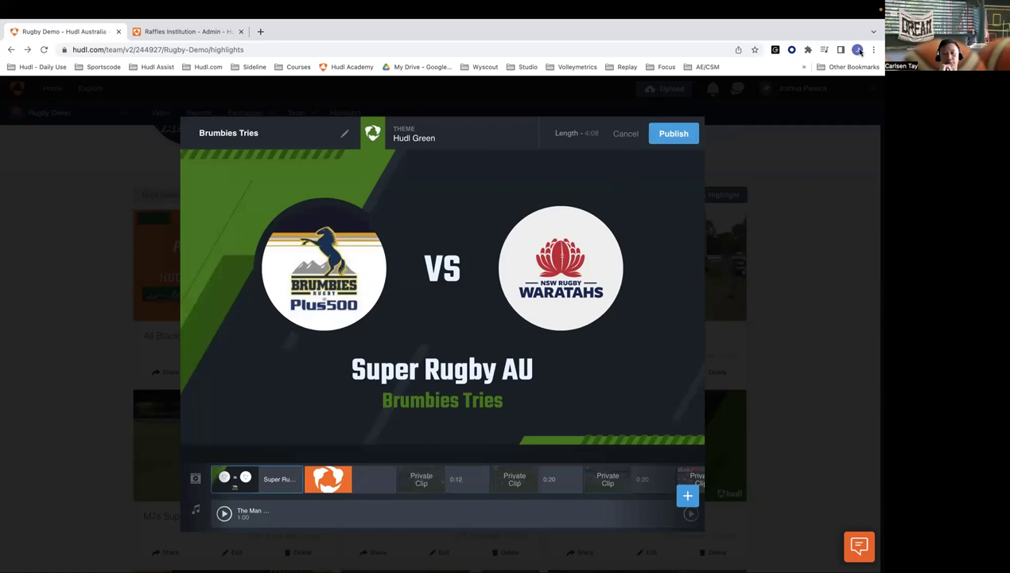
Step: Leave the reel editor, discarding the Brumbies Tries changes
{"action": "left_click", "coordinate": [625, 135]}
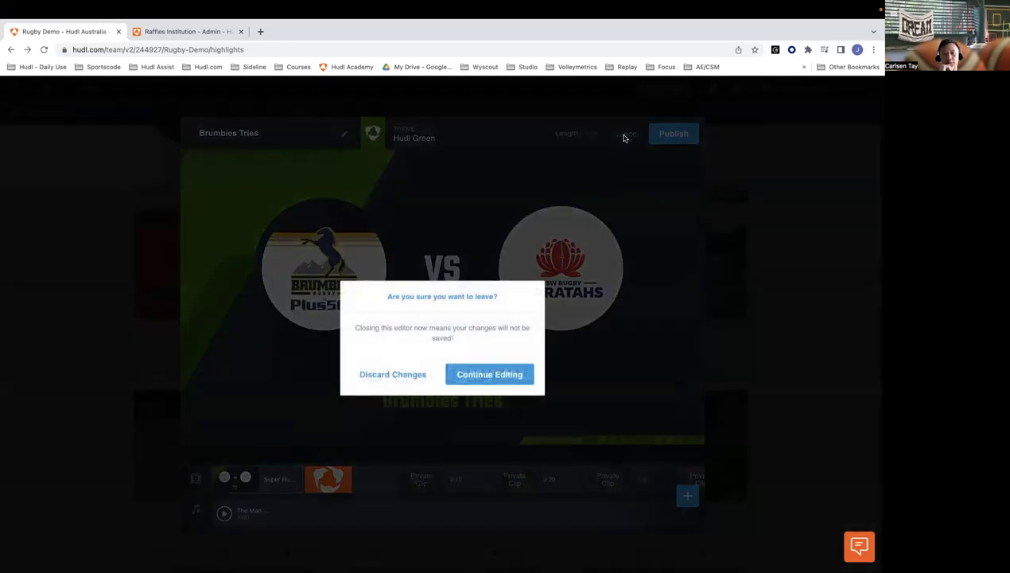
{"action": "left_click", "coordinate": [475, 380]}
{"action": "left_click", "coordinate": [622, 132]}
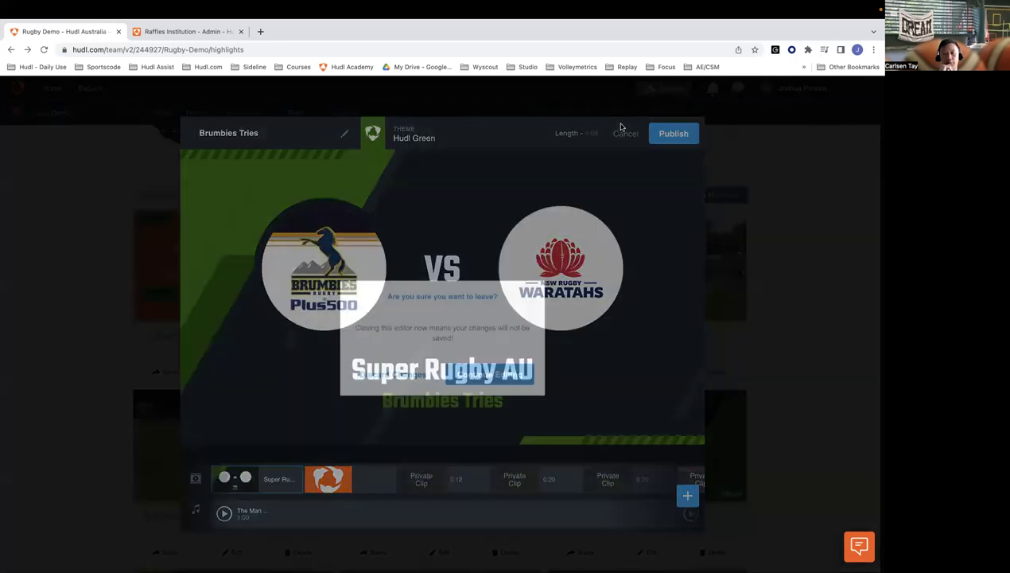
{"action": "left_click", "coordinate": [403, 373]}
{"action": "left_click", "coordinate": [127, 113]}
Step: Pick Raffles A Div Girls under Raffles Institution in the team list to load its video library
{"action": "scroll", "coordinate": [79, 327], "scroll_direction": "down", "scroll_amount": 10}
{"action": "scroll", "coordinate": [79, 326], "scroll_direction": "down", "scroll_amount": 4}
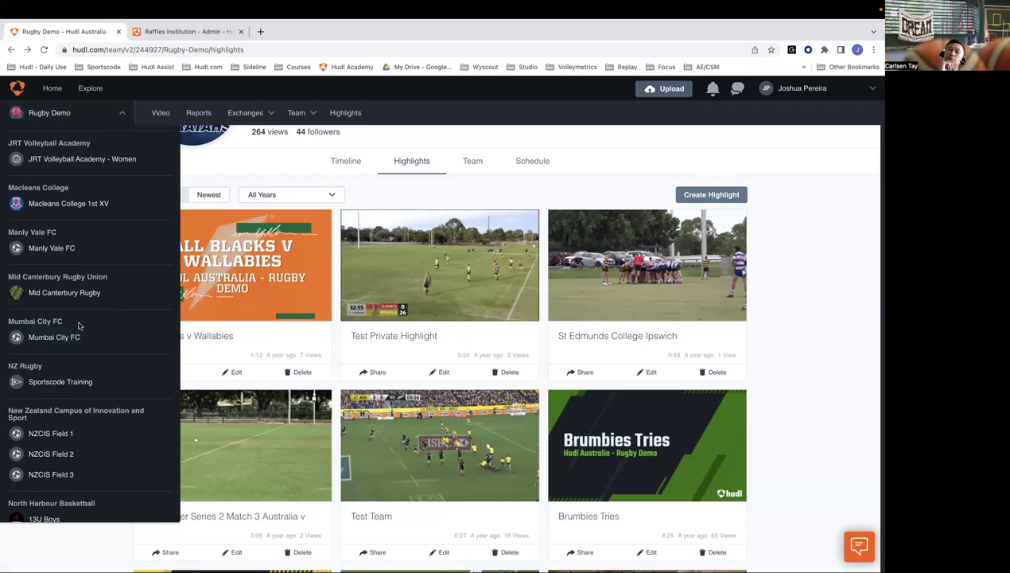
{"action": "scroll", "coordinate": [79, 324], "scroll_direction": "up", "scroll_amount": 2}
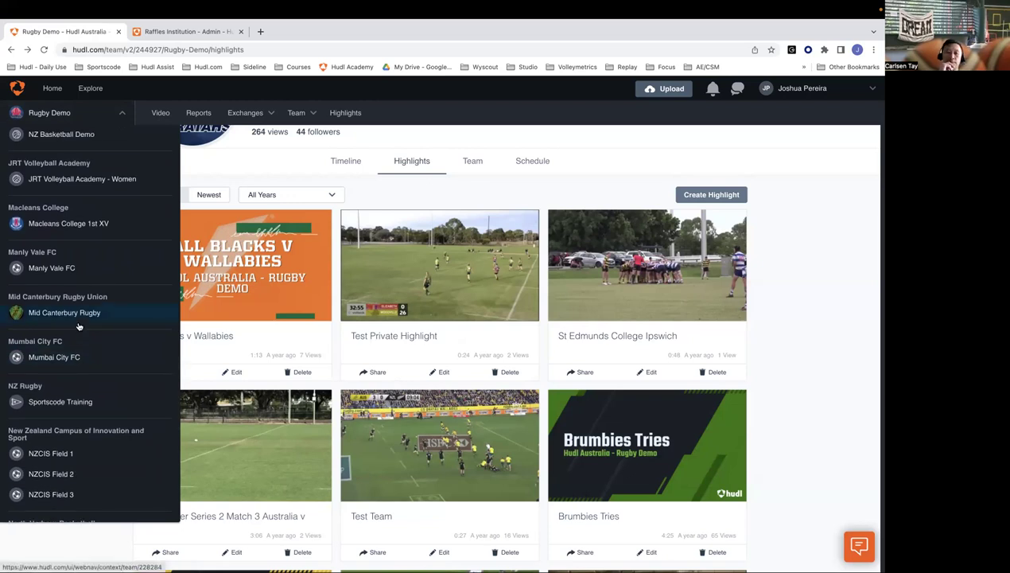
{"action": "scroll", "coordinate": [79, 326], "scroll_direction": "up", "scroll_amount": 1}
{"action": "scroll", "coordinate": [78, 326], "scroll_direction": "up", "scroll_amount": 1}
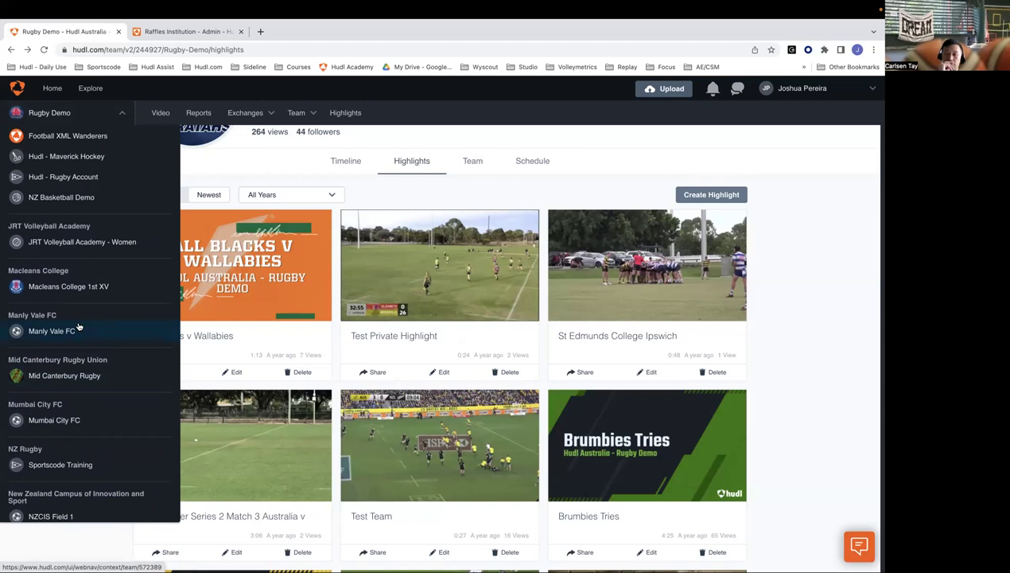
{"action": "scroll", "coordinate": [79, 326], "scroll_direction": "up", "scroll_amount": 1}
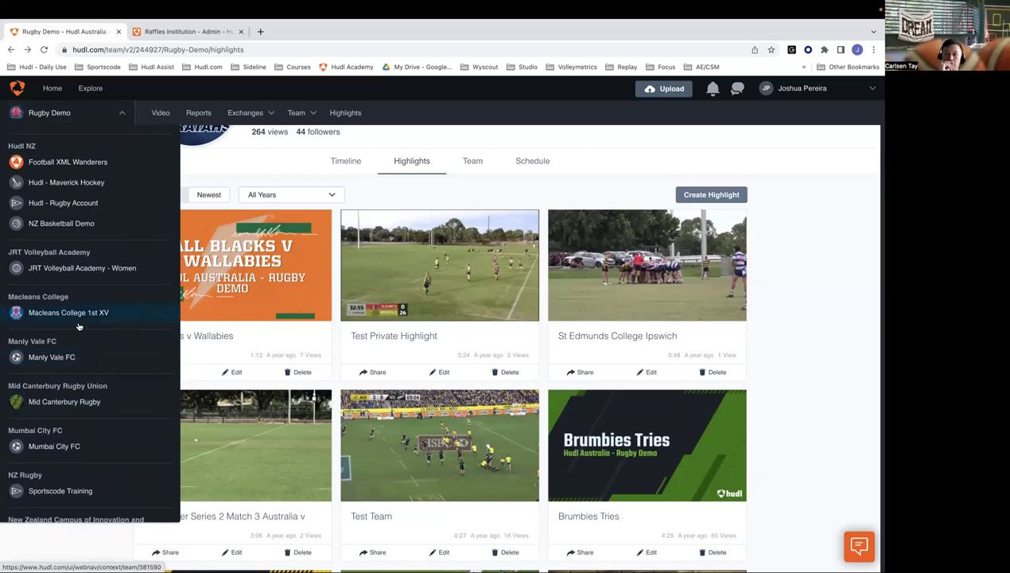
{"action": "scroll", "coordinate": [127, 199], "scroll_direction": "down", "scroll_amount": 10}
{"action": "scroll", "coordinate": [120, 207], "scroll_direction": "up", "scroll_amount": 7}
{"action": "scroll", "coordinate": [112, 214], "scroll_direction": "down", "scroll_amount": 1}
{"action": "scroll", "coordinate": [112, 214], "scroll_direction": "down", "scroll_amount": 2}
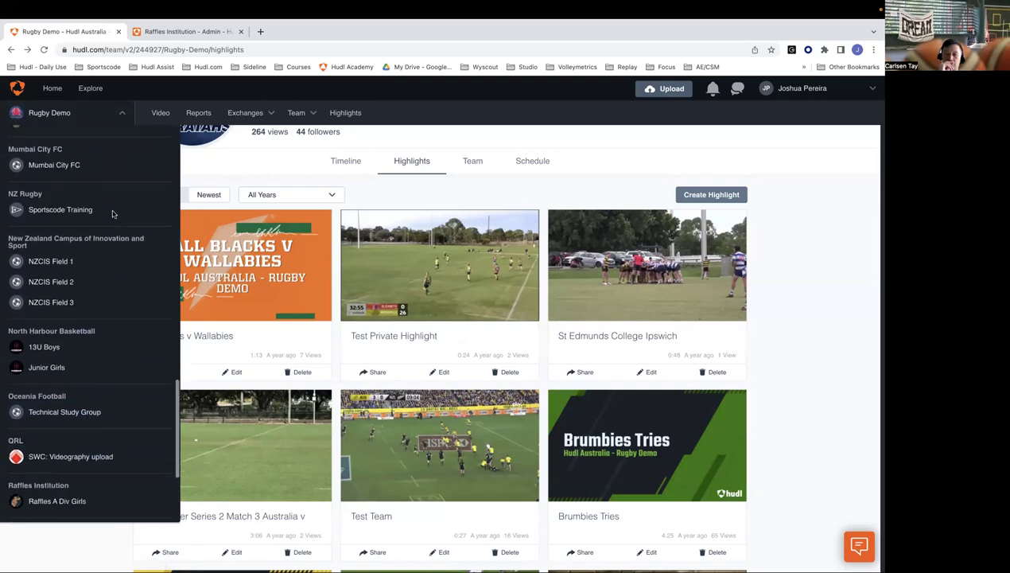
{"action": "scroll", "coordinate": [118, 199], "scroll_direction": "down", "scroll_amount": 5}
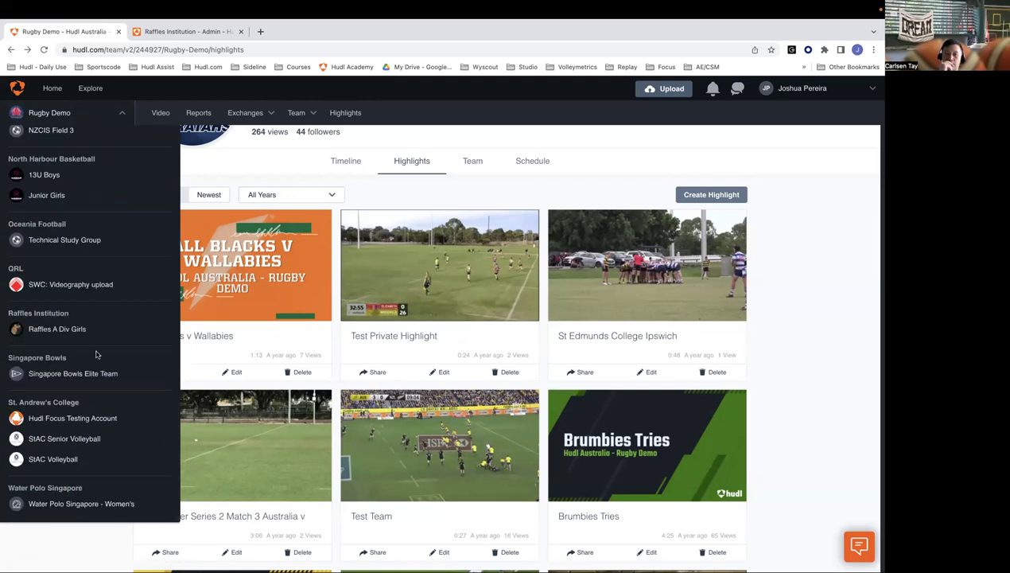
{"action": "left_click", "coordinate": [81, 332]}
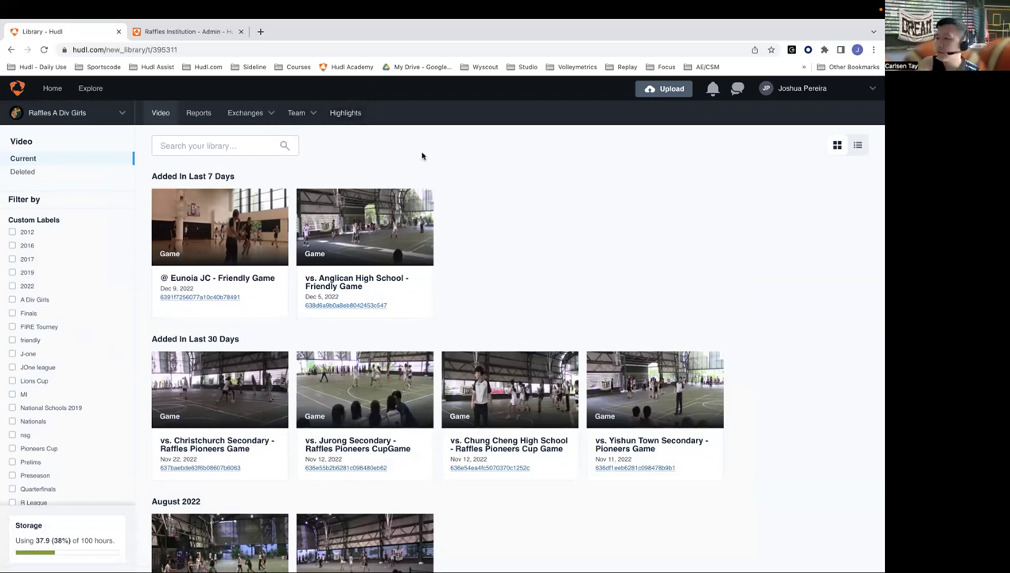
Step: Browse the Raffles A Div Girls game videos, then go to the team's Highlights page
{"action": "scroll", "coordinate": [395, 181], "scroll_direction": "down", "scroll_amount": 1}
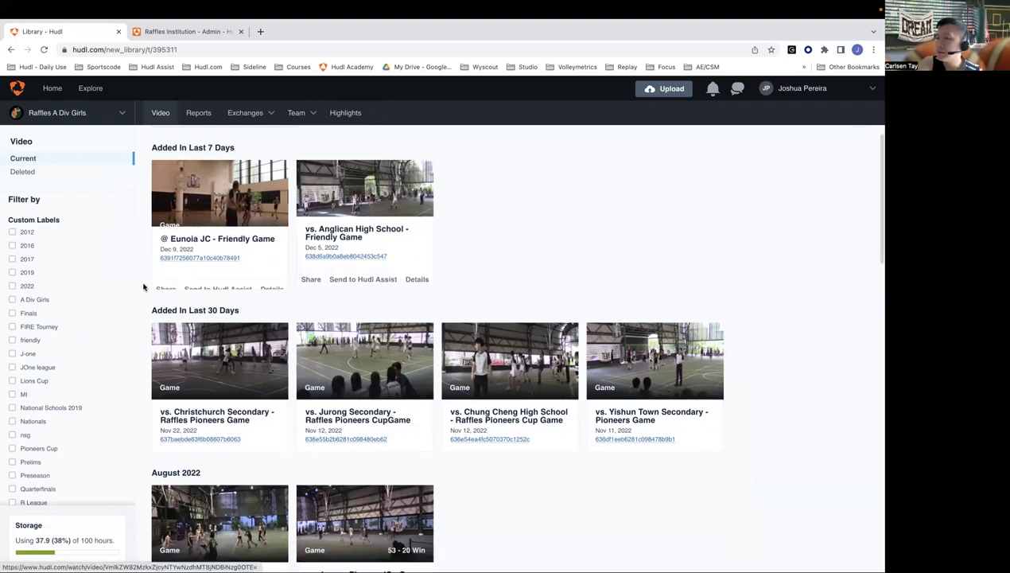
{"action": "scroll", "coordinate": [143, 287], "scroll_direction": "down", "scroll_amount": 1}
{"action": "scroll", "coordinate": [72, 338], "scroll_direction": "down", "scroll_amount": 5}
{"action": "scroll", "coordinate": [71, 336], "scroll_direction": "up", "scroll_amount": 5}
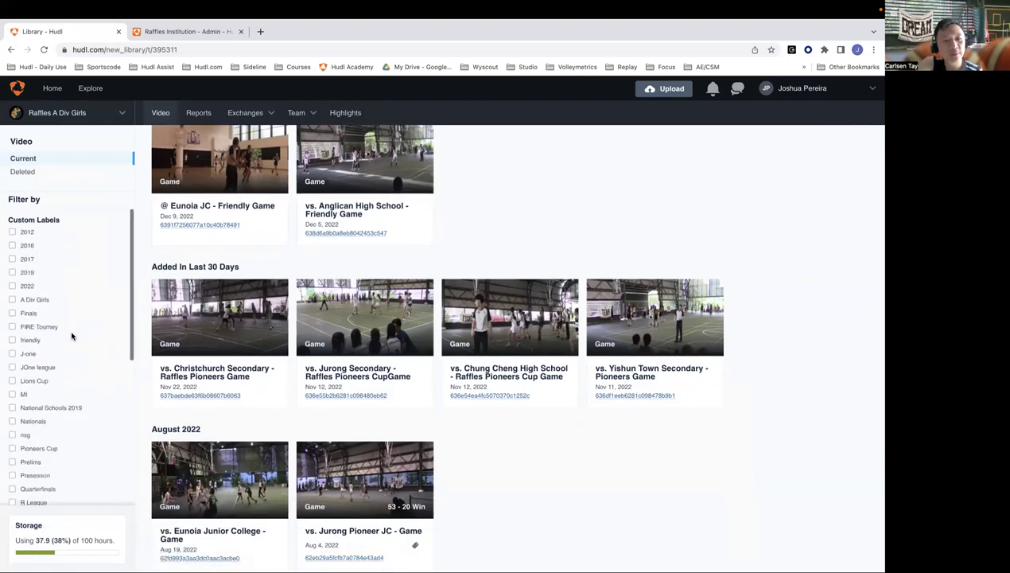
{"action": "scroll", "coordinate": [445, 278], "scroll_direction": "up", "scroll_amount": 2}
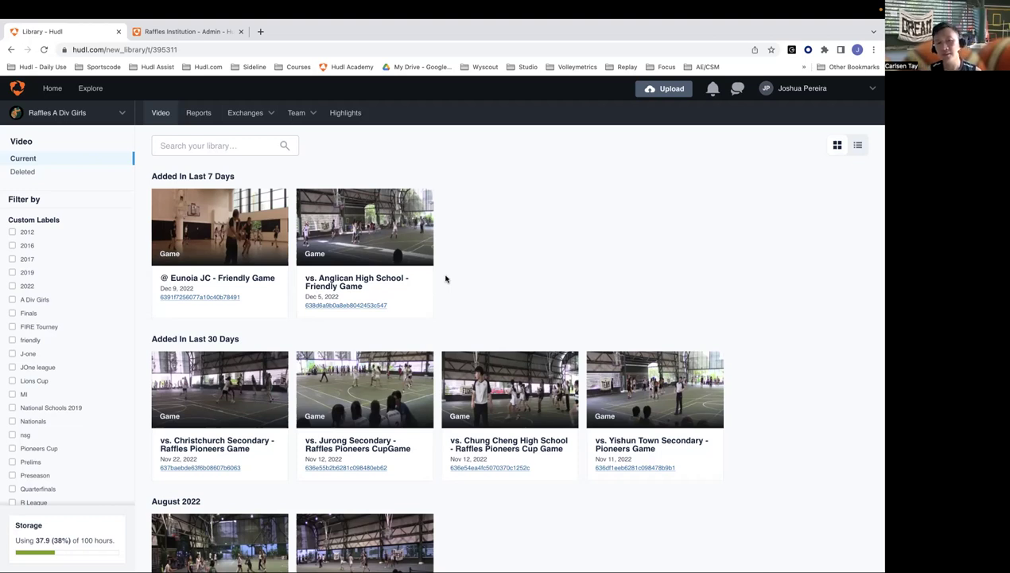
{"action": "left_click", "coordinate": [355, 116]}
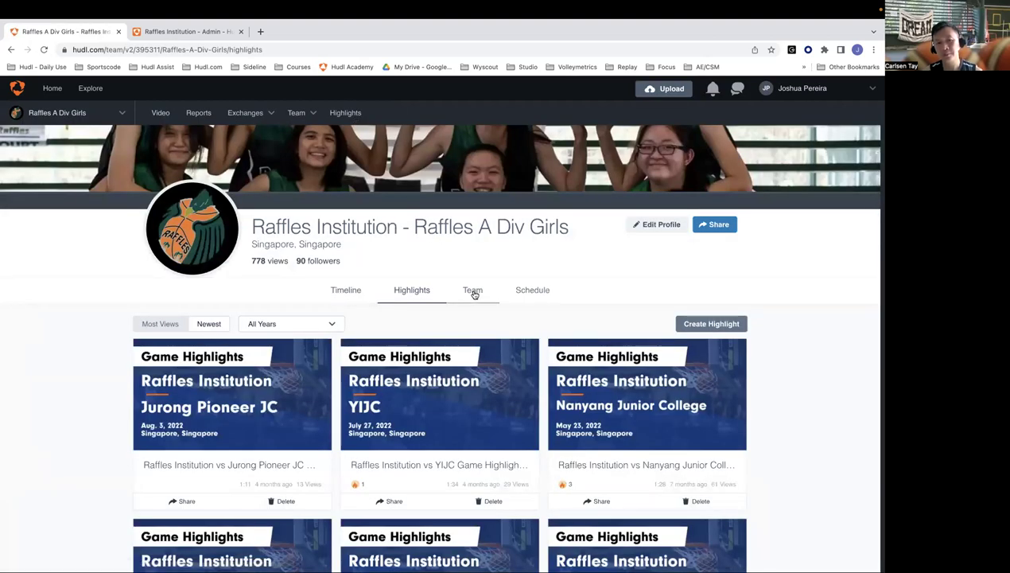
Step: Show the Raffles A Div Girls team roster and scroll through the players
{"action": "left_click", "coordinate": [473, 291]}
{"action": "scroll", "coordinate": [318, 466], "scroll_direction": "down", "scroll_amount": 3}
{"action": "scroll", "coordinate": [318, 466], "scroll_direction": "down", "scroll_amount": 2}
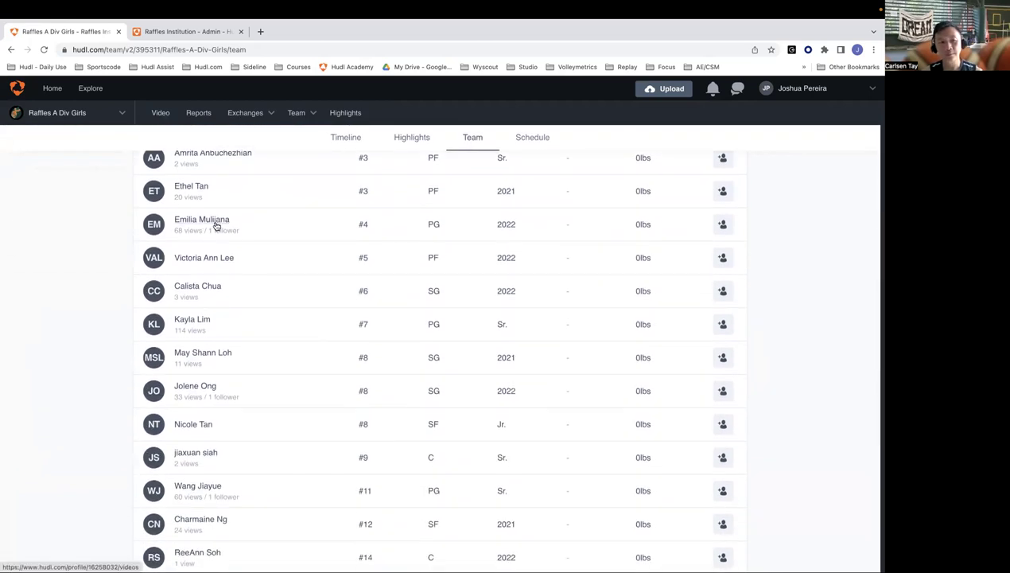
{"action": "scroll", "coordinate": [215, 227], "scroll_direction": "down", "scroll_amount": 2}
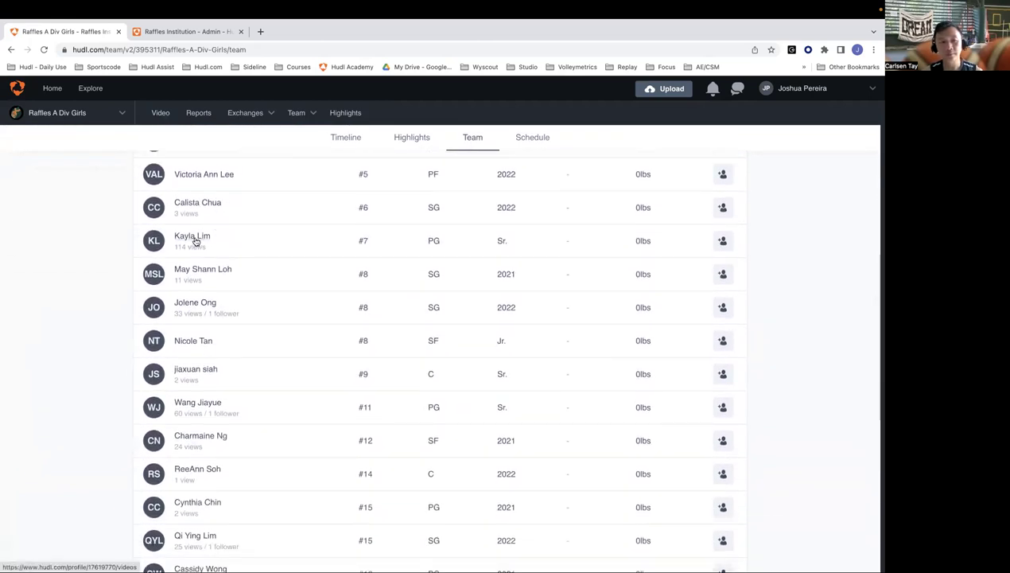
Step: Open the #7 point guard's profile and play her Double Double vs Jurong Pioneer JC highlight
{"action": "left_click", "coordinate": [195, 240]}
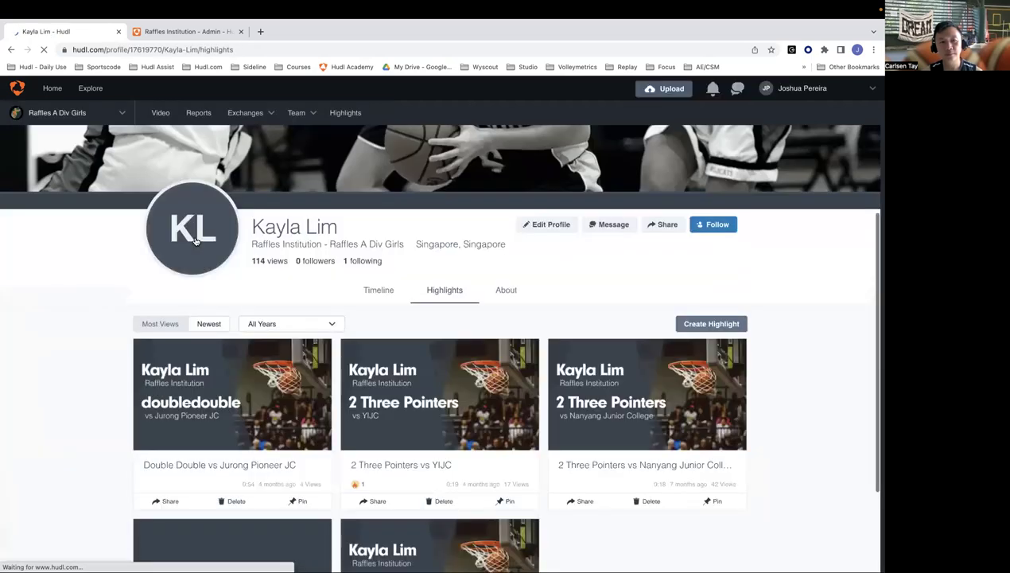
{"action": "scroll", "coordinate": [398, 295], "scroll_direction": "down", "scroll_amount": 1}
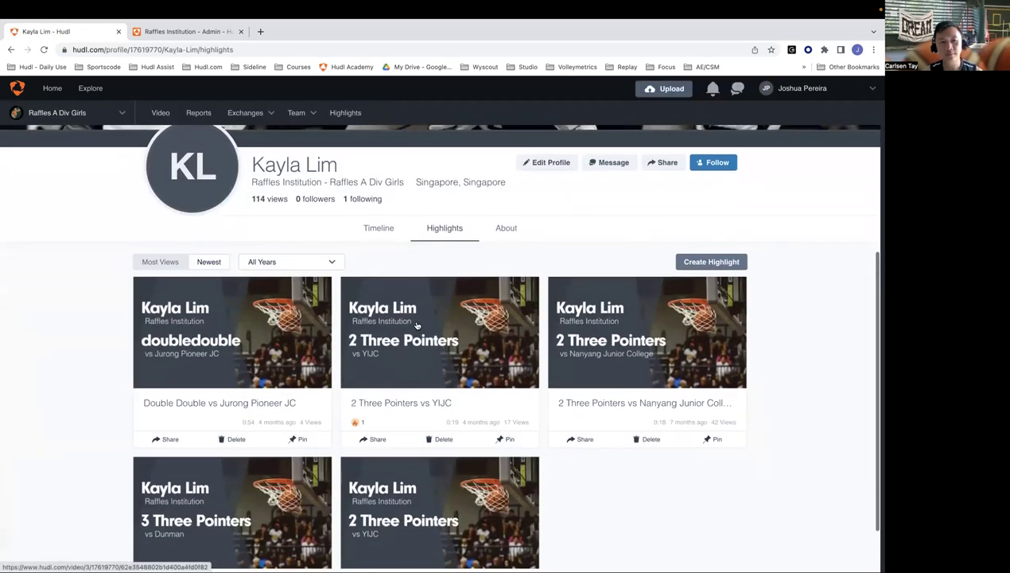
{"action": "scroll", "coordinate": [417, 324], "scroll_direction": "down", "scroll_amount": 1}
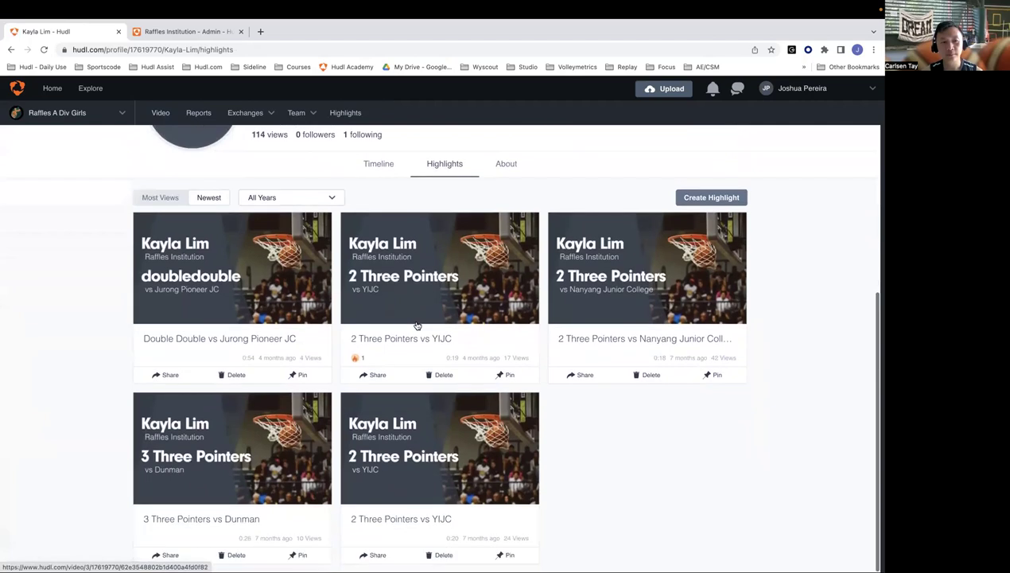
{"action": "left_click", "coordinate": [217, 340]}
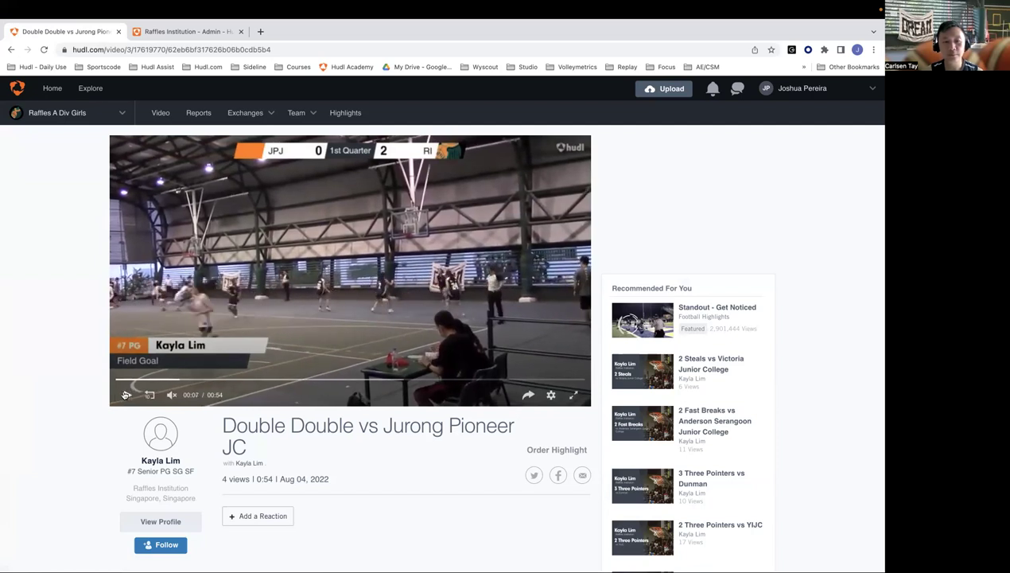
Step: Pause the Double Double highlight at 0:07 and copy its share link
{"action": "left_click", "coordinate": [126, 395]}
{"action": "left_click", "coordinate": [528, 395]}
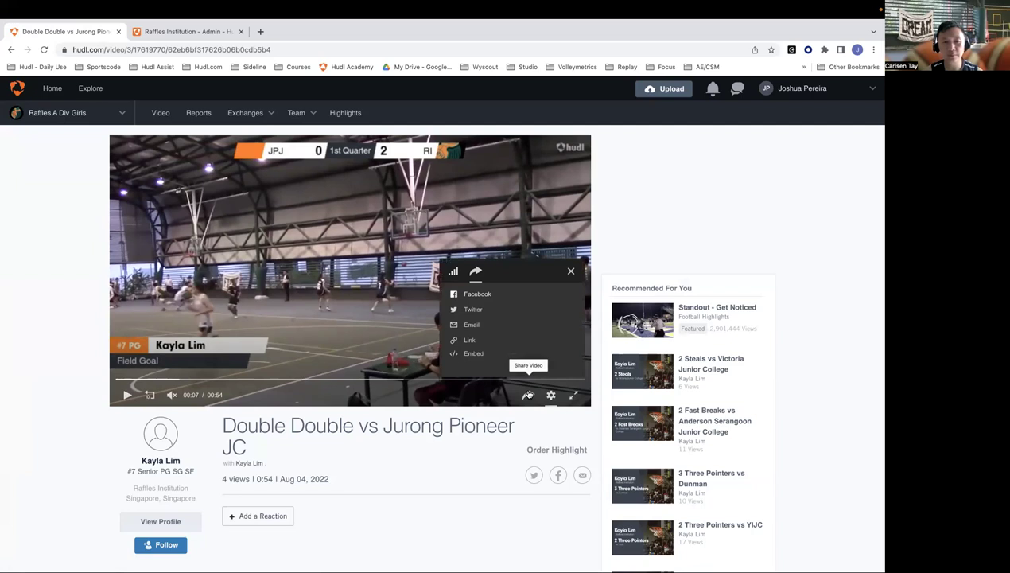
{"action": "left_click", "coordinate": [470, 340]}
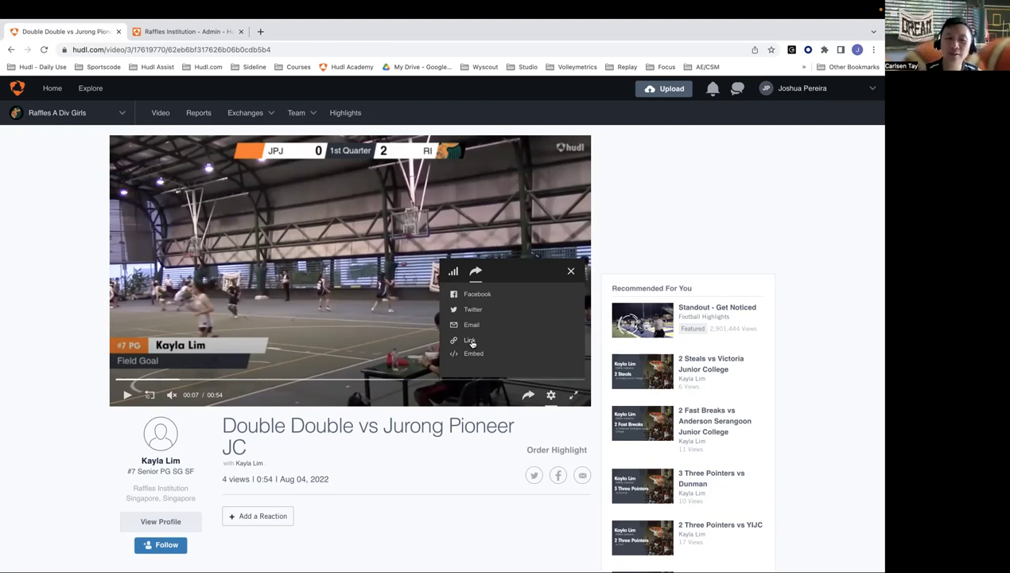
{"action": "left_click", "coordinate": [571, 272]}
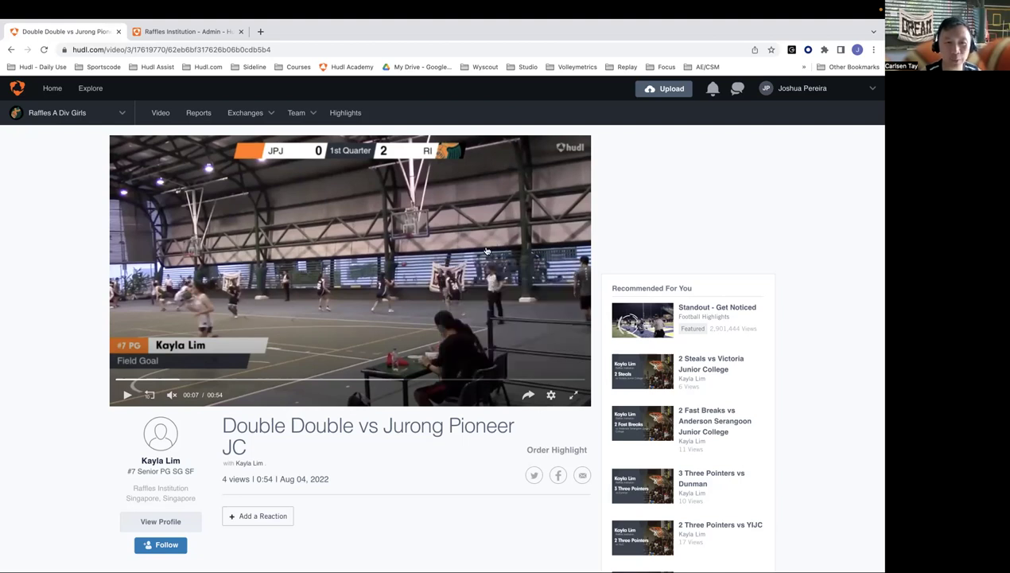
{"action": "left_click", "coordinate": [296, 112]}
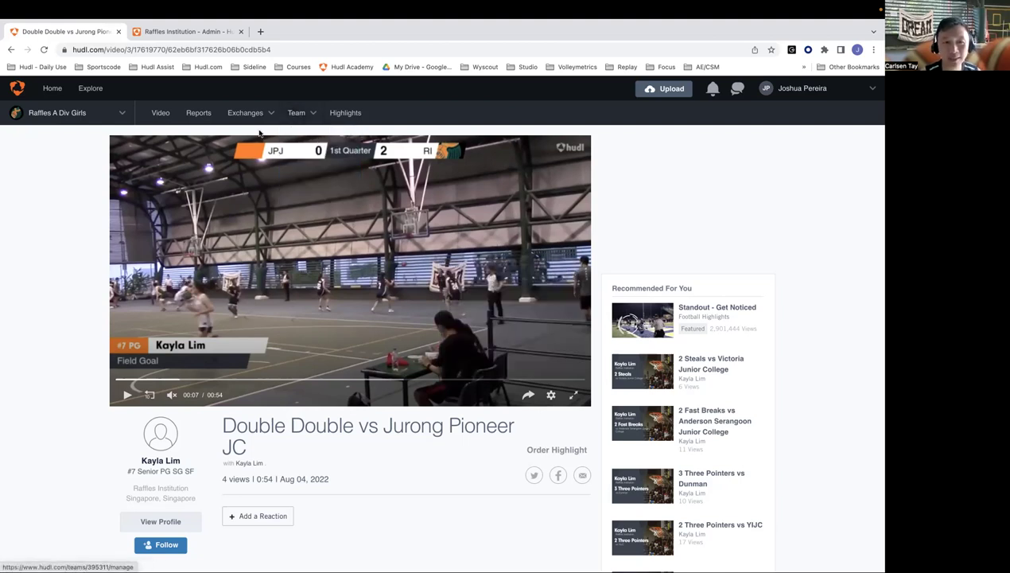
Step: Go to the team's public Highlights page and show its player roster
{"action": "left_click", "coordinate": [347, 112]}
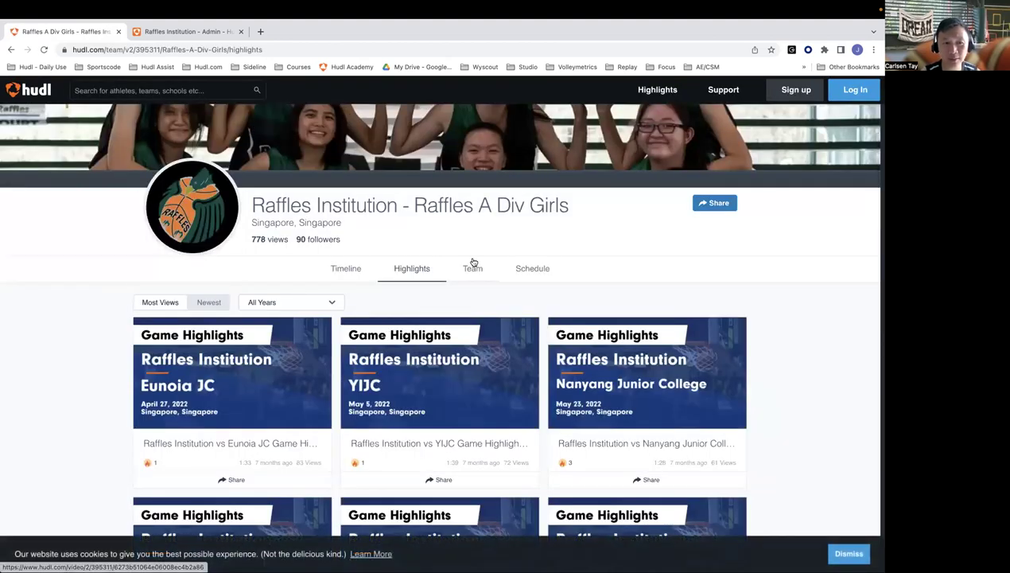
{"action": "left_click", "coordinate": [473, 266]}
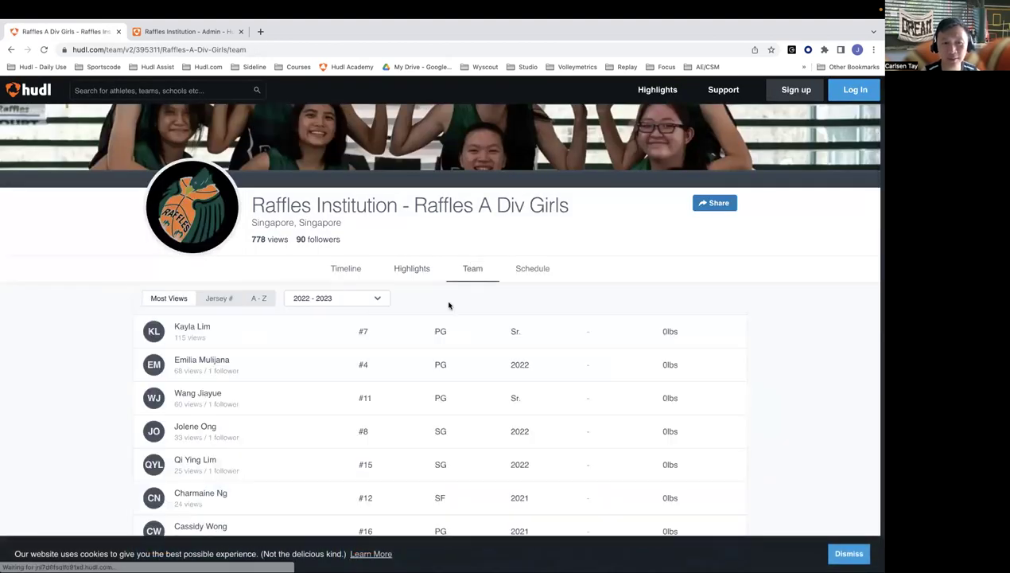
{"action": "scroll", "coordinate": [390, 366], "scroll_direction": "down", "scroll_amount": 5}
{"action": "scroll", "coordinate": [391, 366], "scroll_direction": "up", "scroll_amount": 4}
{"action": "scroll", "coordinate": [397, 333], "scroll_direction": "down", "scroll_amount": 1}
{"action": "scroll", "coordinate": [397, 333], "scroll_direction": "down", "scroll_amount": 2}
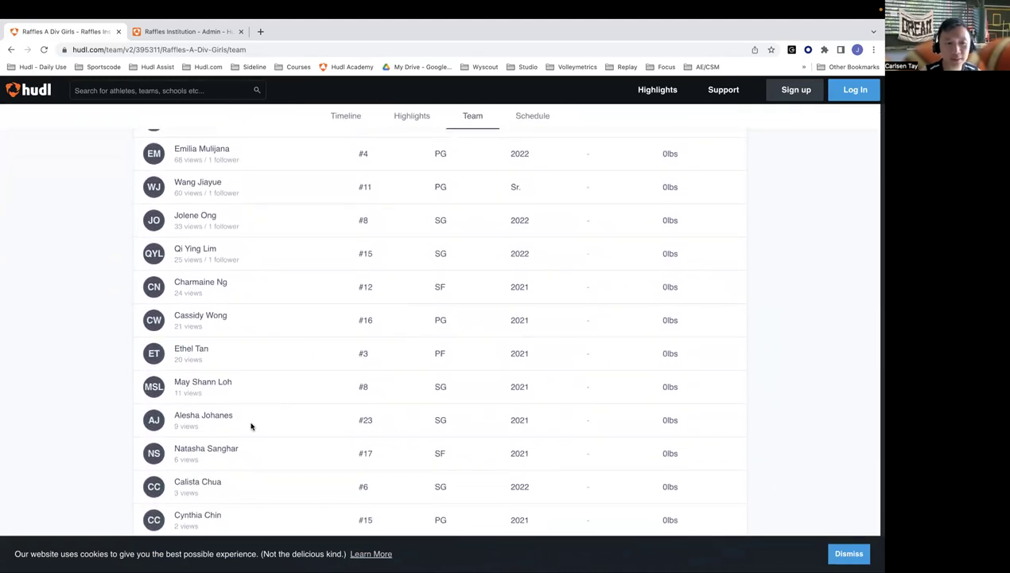
Step: Open the #17 small forward's profile and list her highlight videos
{"action": "left_click", "coordinate": [234, 451]}
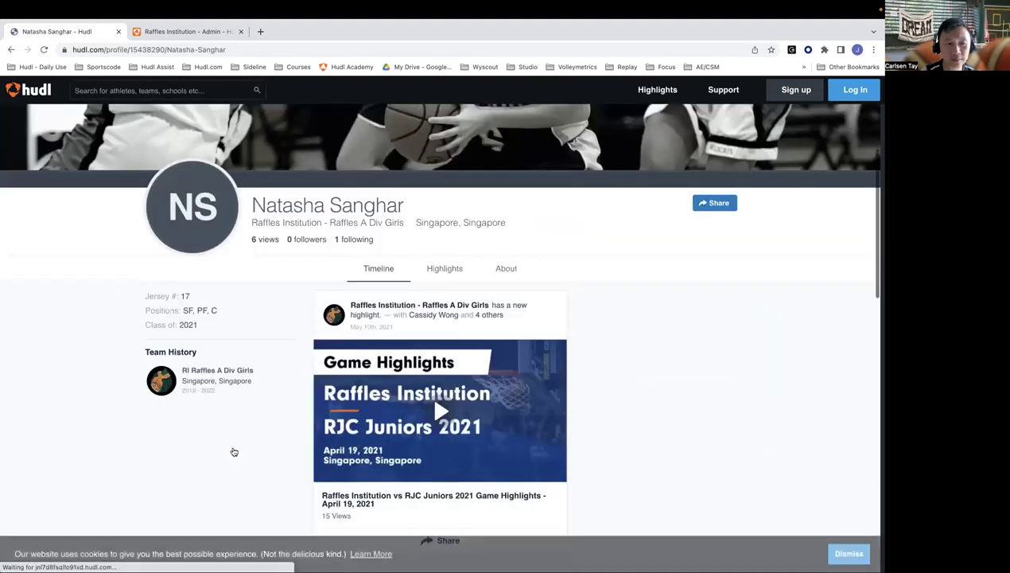
{"action": "scroll", "coordinate": [451, 254], "scroll_direction": "down", "scroll_amount": 6}
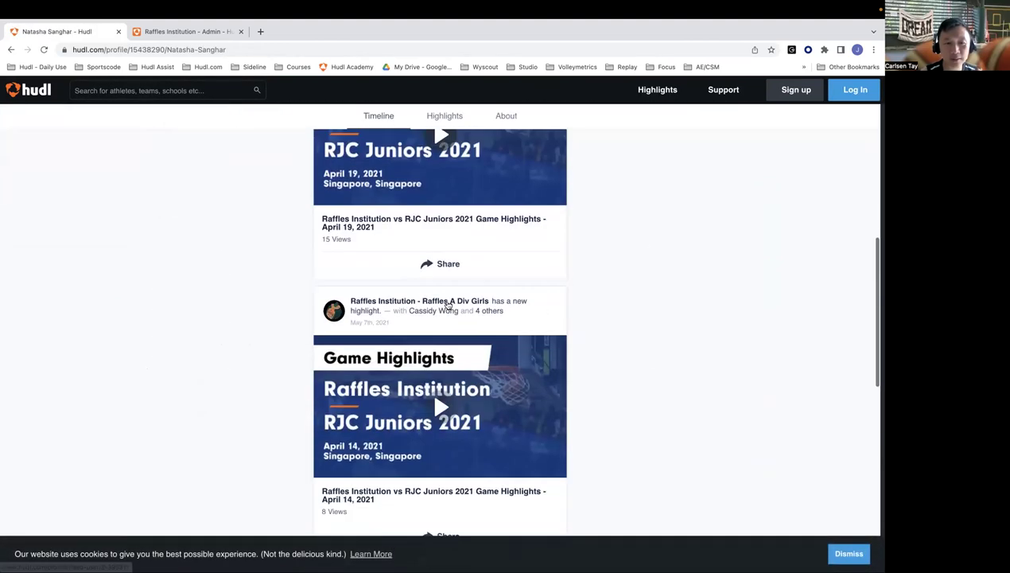
{"action": "scroll", "coordinate": [431, 288], "scroll_direction": "down", "scroll_amount": 2}
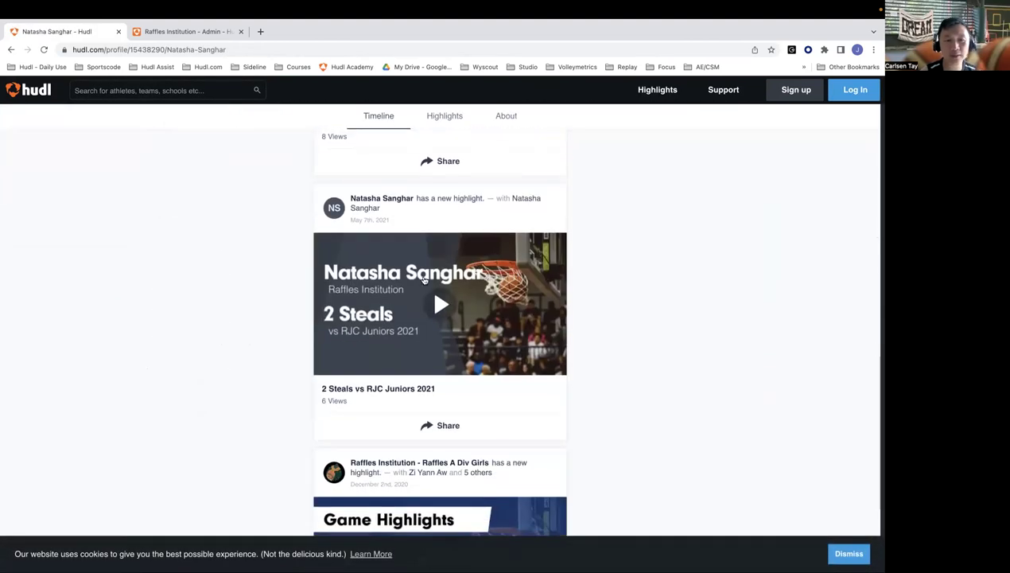
{"action": "scroll", "coordinate": [430, 287], "scroll_direction": "up", "scroll_amount": 8}
{"action": "scroll", "coordinate": [425, 278], "scroll_direction": "down", "scroll_amount": 2}
{"action": "left_click", "coordinate": [444, 248]}
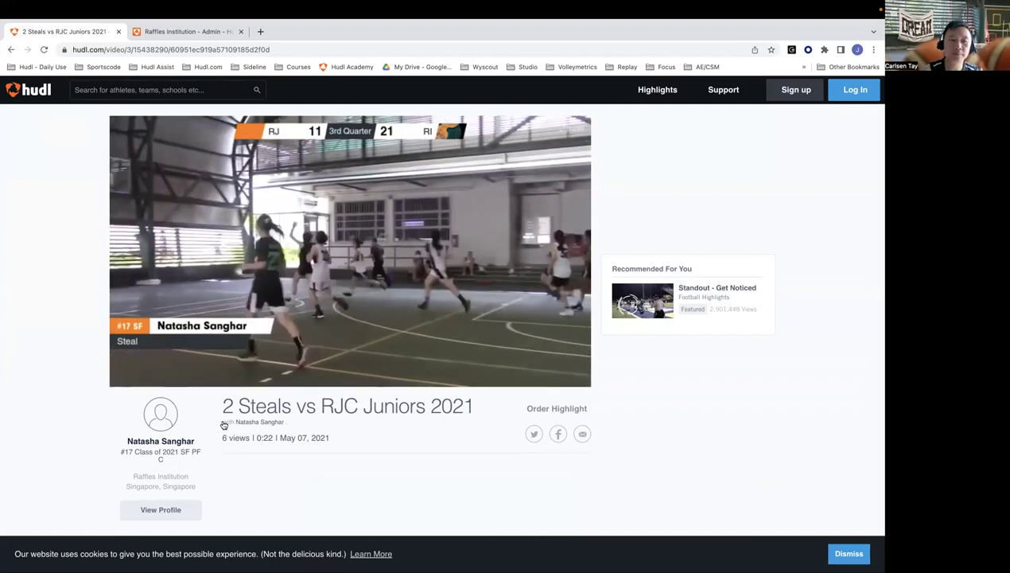
Step: Pause the 2 Steals reel at 0:19 and go back to the player's highlights list
{"action": "mouse_move", "coordinate": [265, 308]}
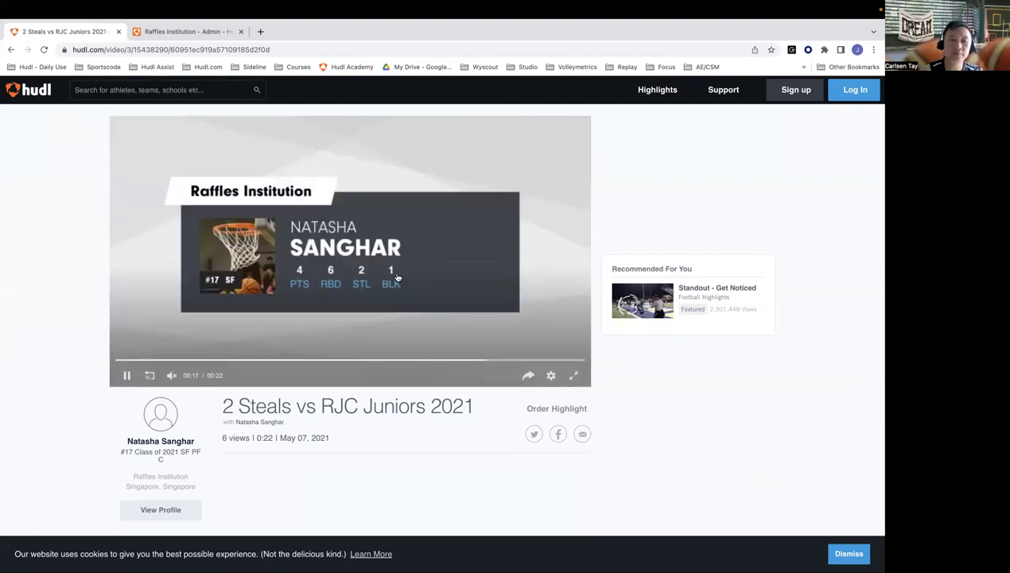
{"action": "left_click", "coordinate": [127, 375]}
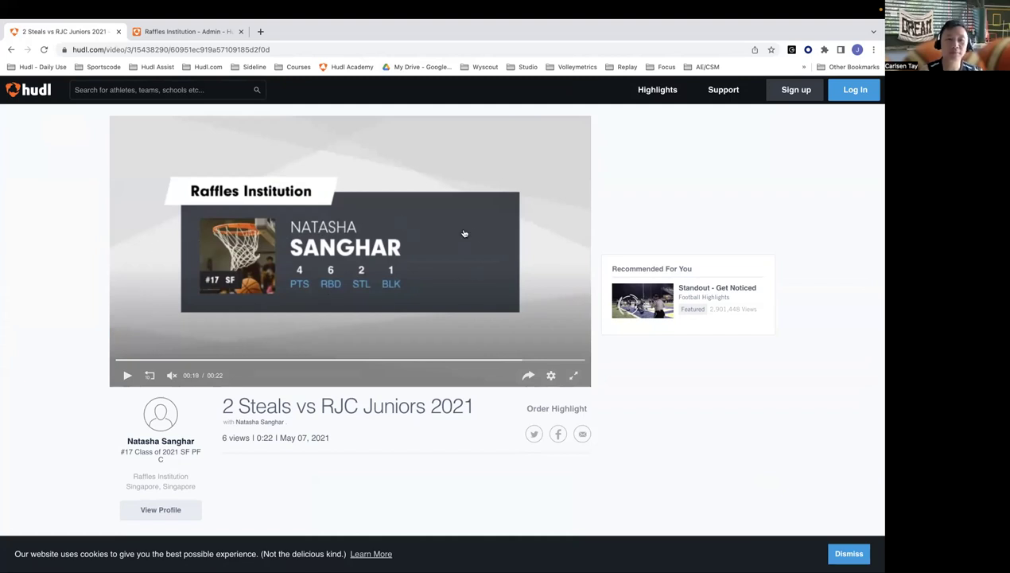
{"action": "left_click", "coordinate": [11, 49]}
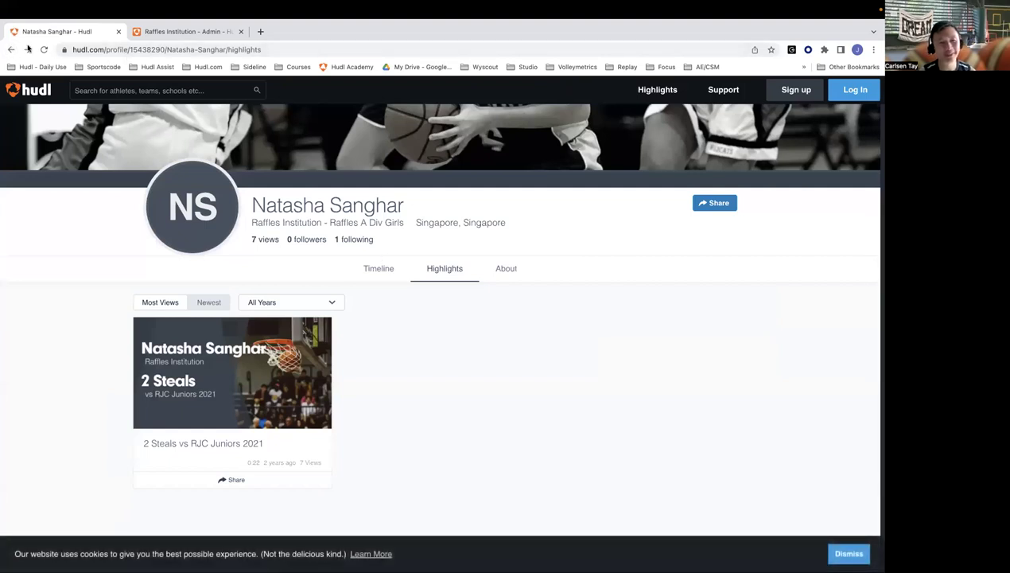
Step: Return from the player's page to the team's player roster
{"action": "left_click", "coordinate": [379, 269]}
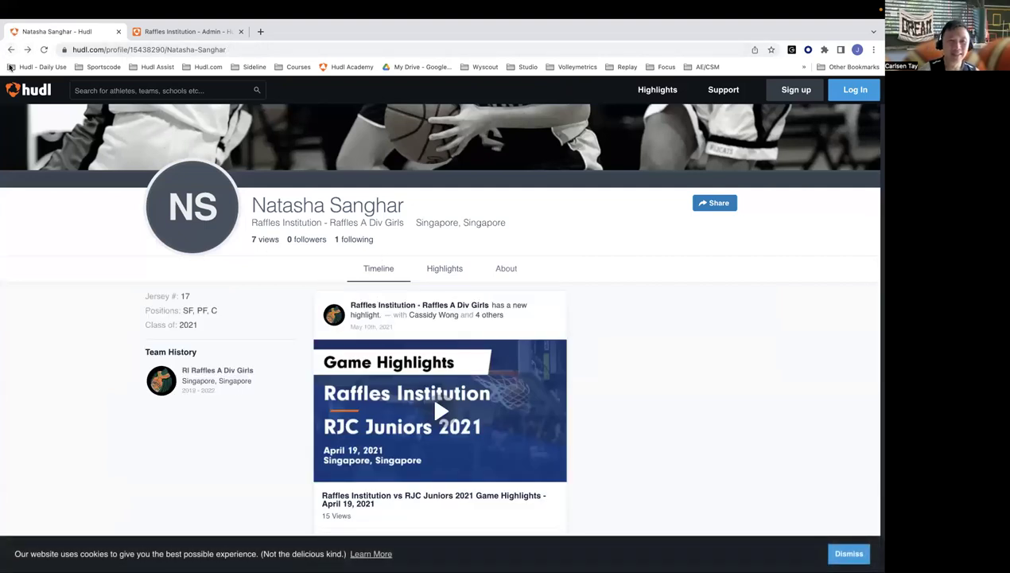
{"action": "left_click", "coordinate": [11, 49]}
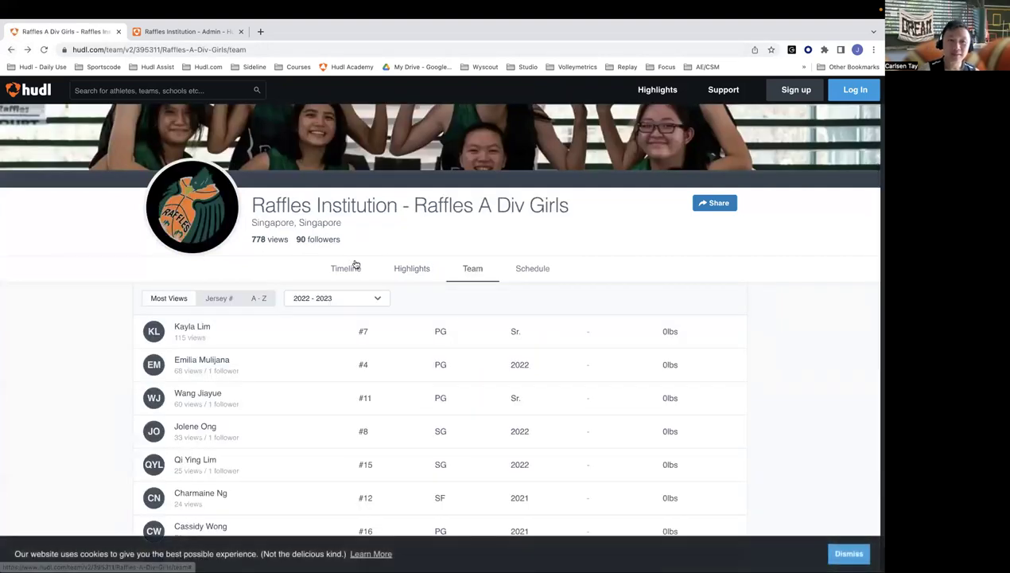
{"action": "left_click", "coordinate": [355, 269]}
{"action": "left_click", "coordinate": [409, 271]}
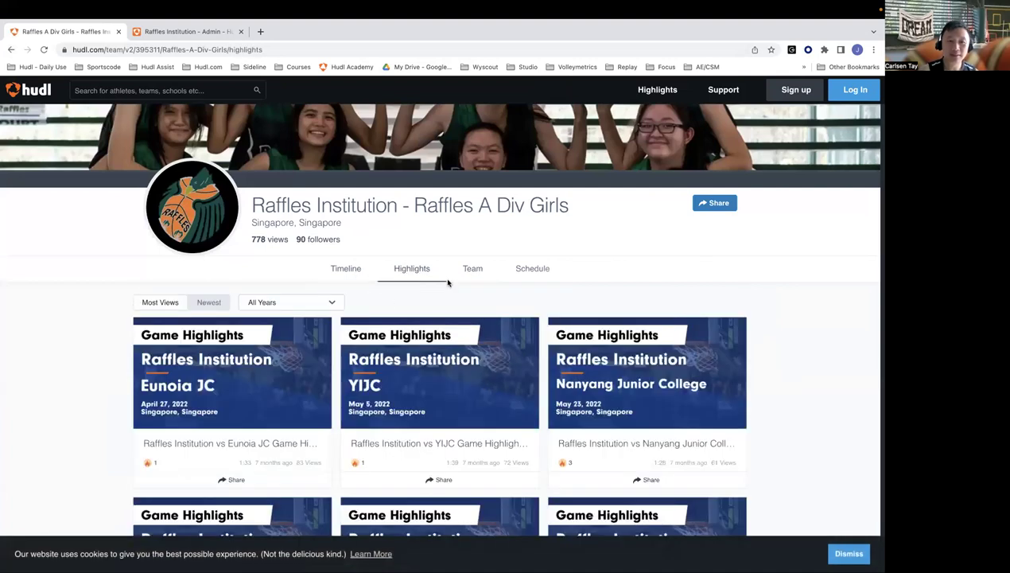
{"action": "left_click", "coordinate": [493, 269]}
{"action": "scroll", "coordinate": [397, 474], "scroll_direction": "down", "scroll_amount": 4}
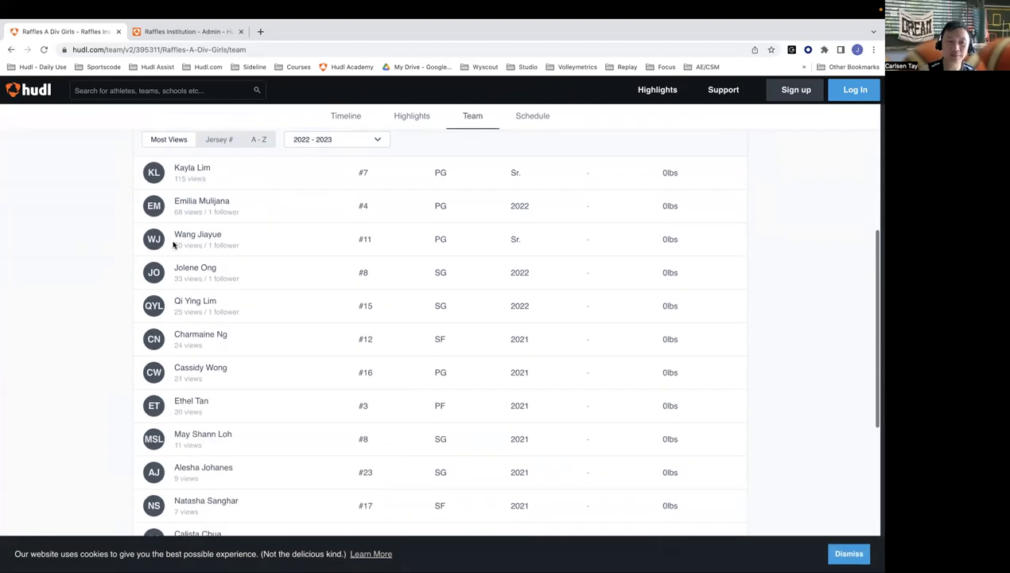
Step: Open the #4 point guard's highlights and play the Dunman High School reel
{"action": "left_click", "coordinate": [210, 199]}
{"action": "left_click", "coordinate": [443, 276]}
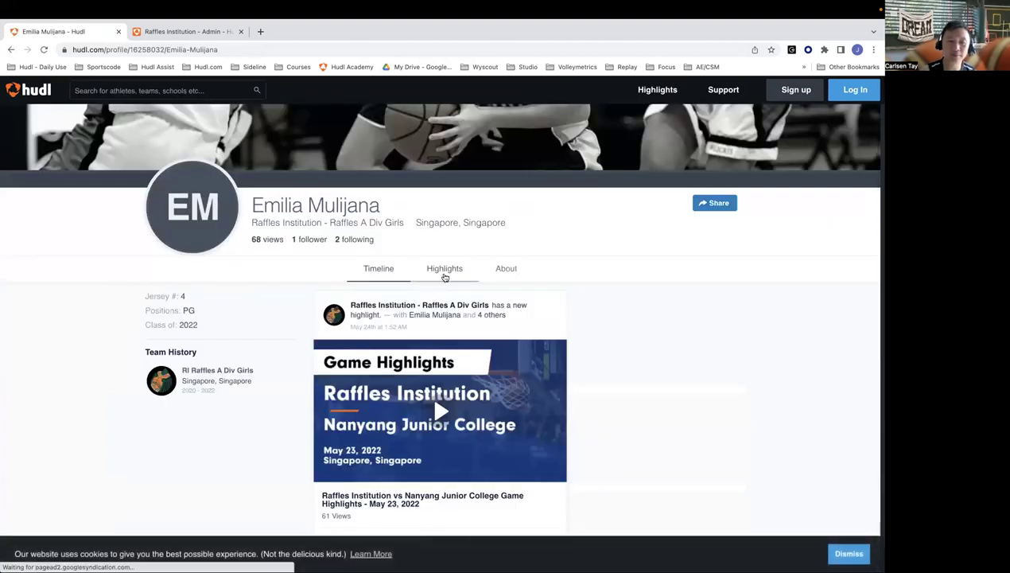
{"action": "scroll", "coordinate": [326, 395], "scroll_direction": "down", "scroll_amount": 2}
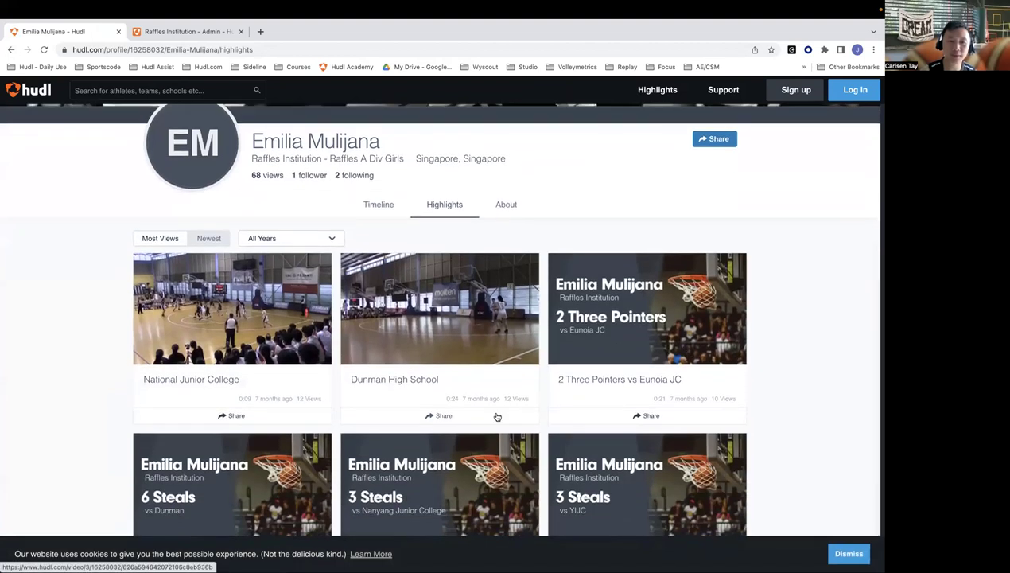
{"action": "scroll", "coordinate": [497, 416], "scroll_direction": "down", "scroll_amount": 1}
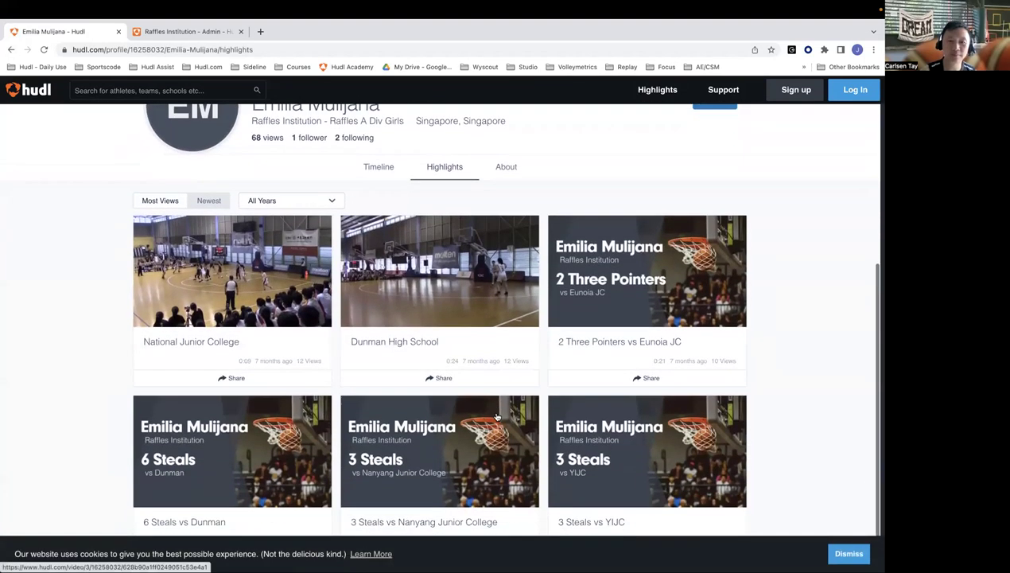
{"action": "left_click", "coordinate": [397, 343]}
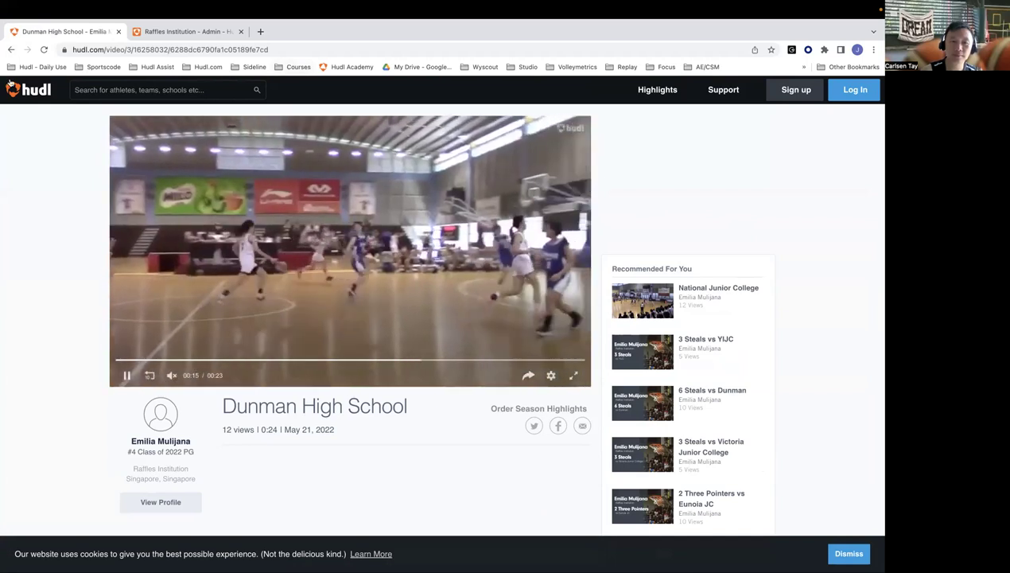
Step: Go back to the #4 point guard's highlights grid and scroll through her reels
{"action": "left_click", "coordinate": [11, 50]}
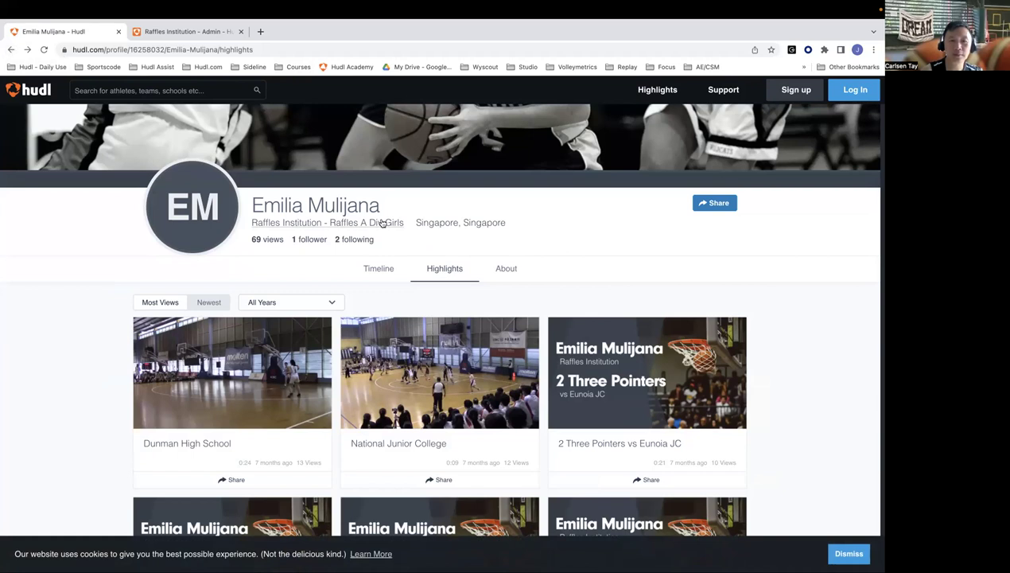
{"action": "scroll", "coordinate": [509, 319], "scroll_direction": "down", "scroll_amount": 3}
{"action": "scroll", "coordinate": [621, 295], "scroll_direction": "down", "scroll_amount": 2}
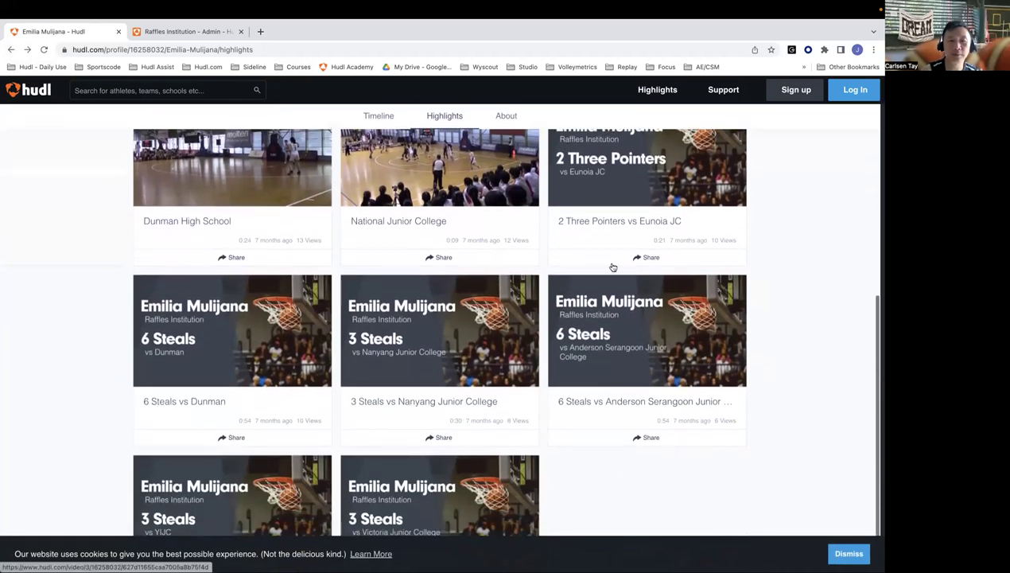
{"action": "scroll", "coordinate": [611, 263], "scroll_direction": "down", "scroll_amount": 1}
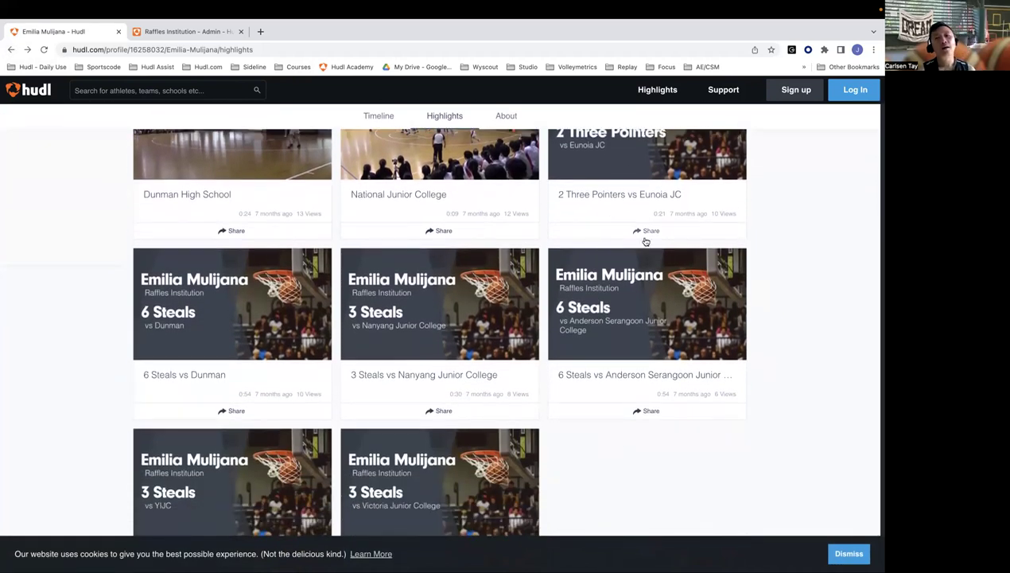
{"action": "scroll", "coordinate": [645, 241], "scroll_direction": "down", "scroll_amount": 1}
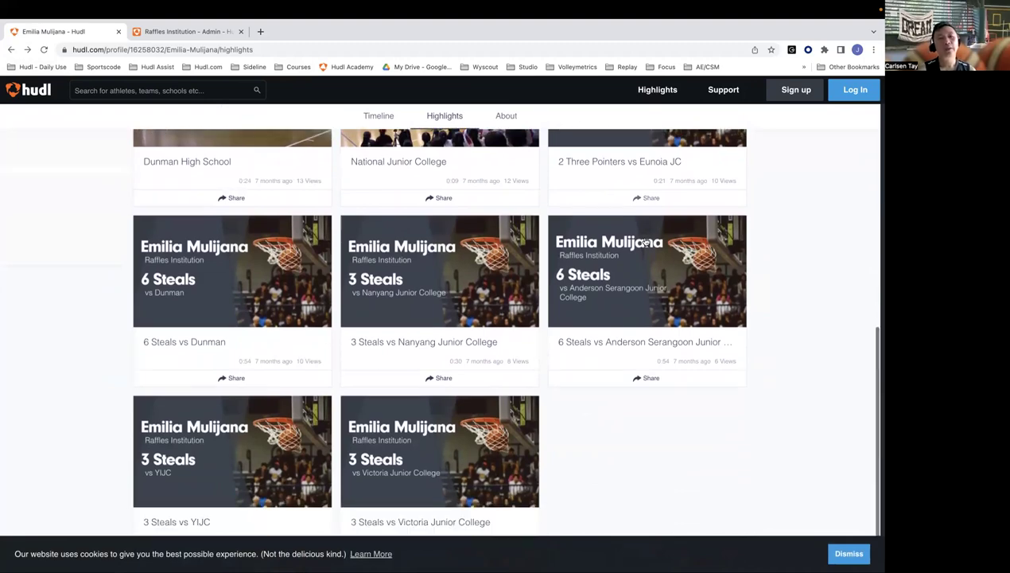
{"action": "scroll", "coordinate": [646, 241], "scroll_direction": "up", "scroll_amount": 5}
{"action": "scroll", "coordinate": [645, 241], "scroll_direction": "down", "scroll_amount": 3}
{"action": "scroll", "coordinate": [645, 241], "scroll_direction": "up", "scroll_amount": 3}
{"action": "scroll", "coordinate": [646, 241], "scroll_direction": "down", "scroll_amount": 5}
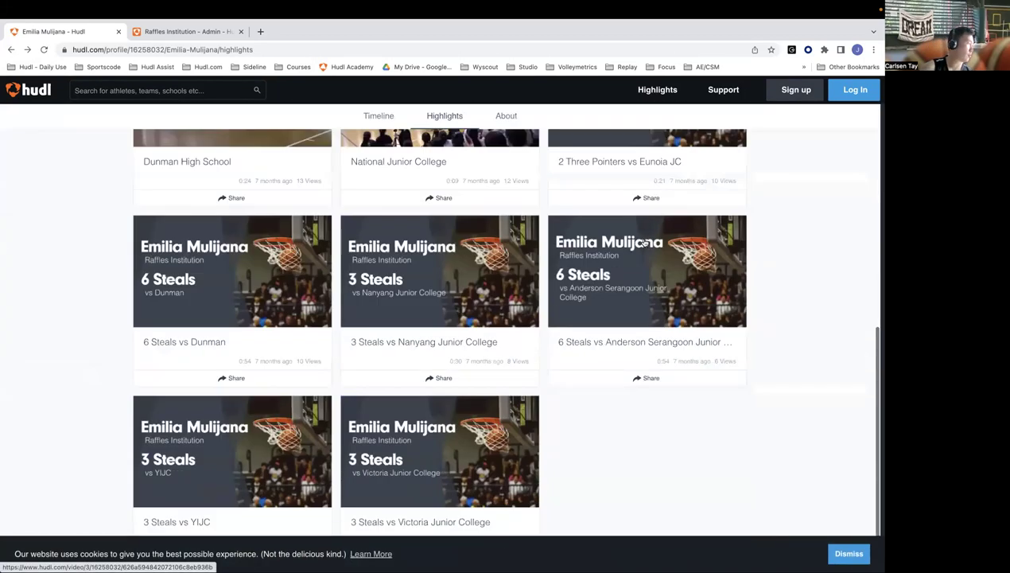
Step: Return to her profile Timeline, topped by the Nanyang Junior College Game Highlights post
{"action": "left_click", "coordinate": [10, 49]}
{"action": "scroll", "coordinate": [252, 224], "scroll_direction": "up", "scroll_amount": 4}
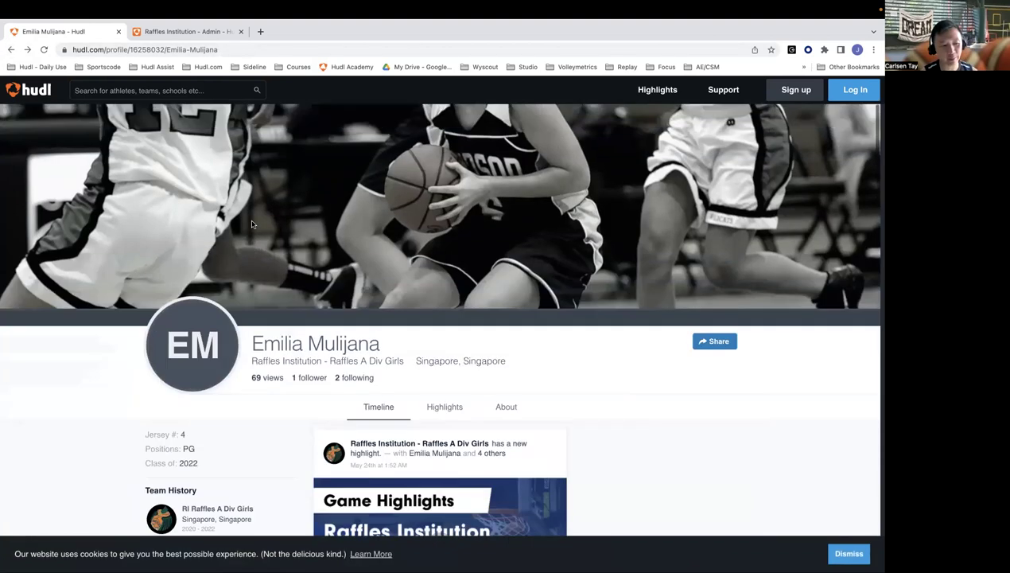
{"action": "scroll", "coordinate": [252, 224], "scroll_direction": "down", "scroll_amount": 4}
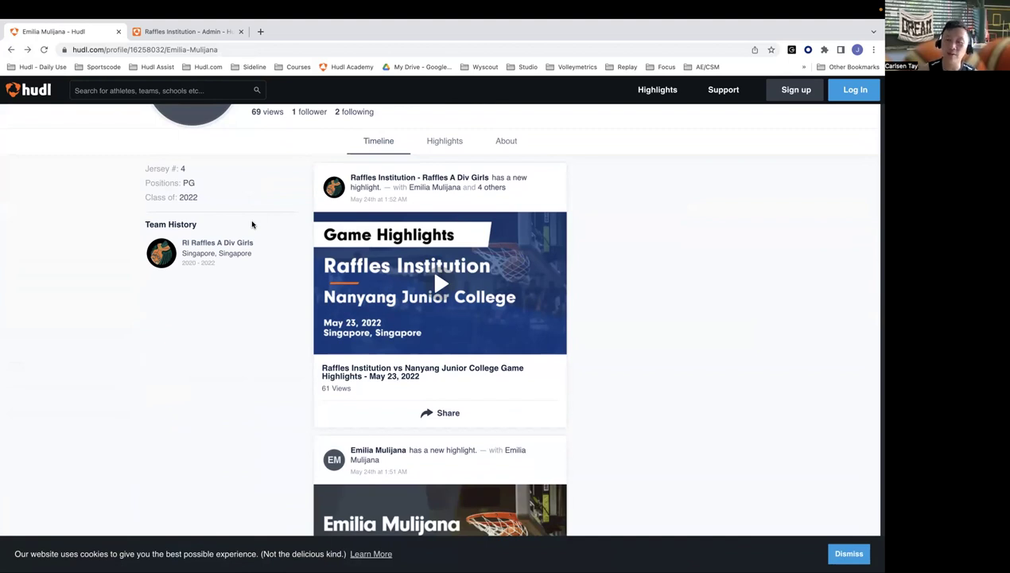
{"action": "left_click", "coordinate": [14, 63]}
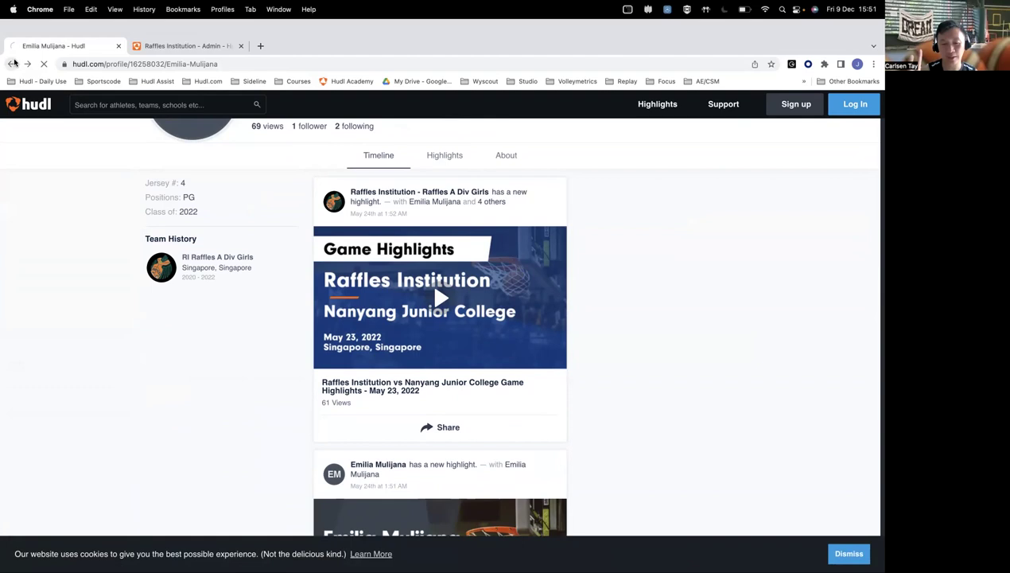
Step: Step back through history to the Hudl home page and log in to the account
{"action": "left_click", "coordinate": [13, 63]}
{"action": "left_click", "coordinate": [13, 63]}
{"action": "left_click", "coordinate": [13, 63]}
{"action": "left_click", "coordinate": [13, 63]}
{"action": "left_click", "coordinate": [14, 63]}
{"action": "left_click", "coordinate": [14, 63]}
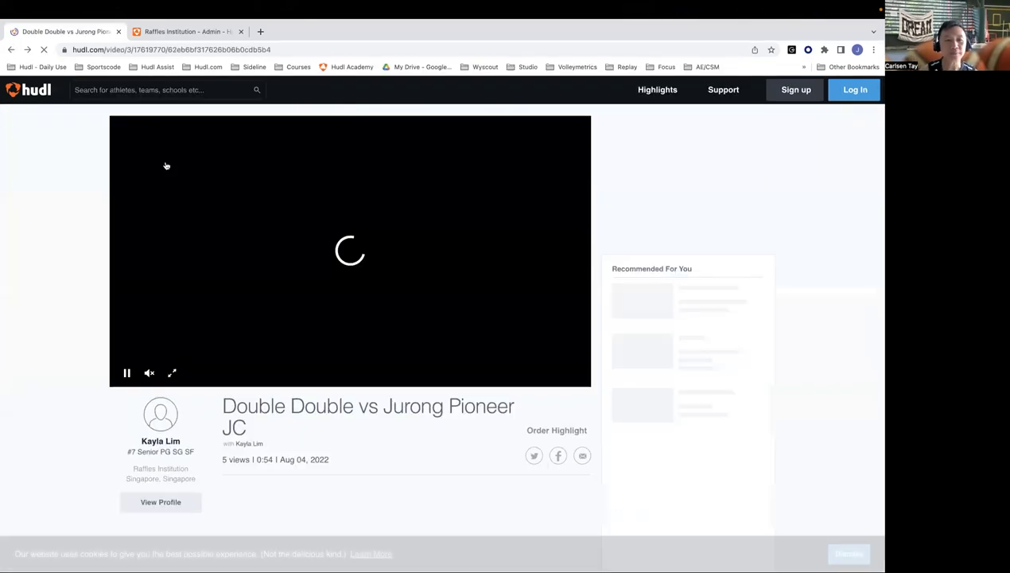
{"action": "left_click", "coordinate": [43, 89]}
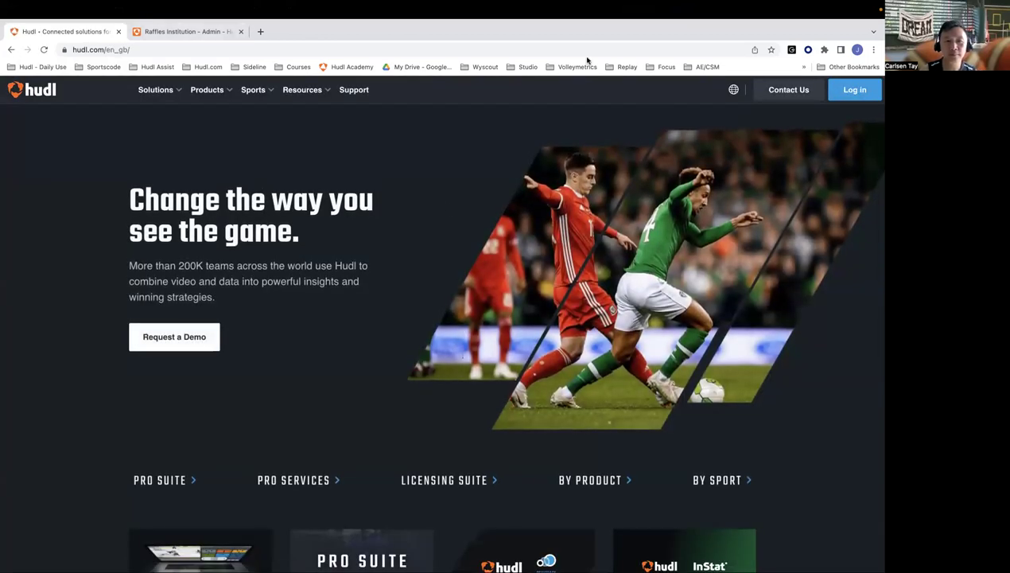
{"action": "left_click", "coordinate": [872, 89]}
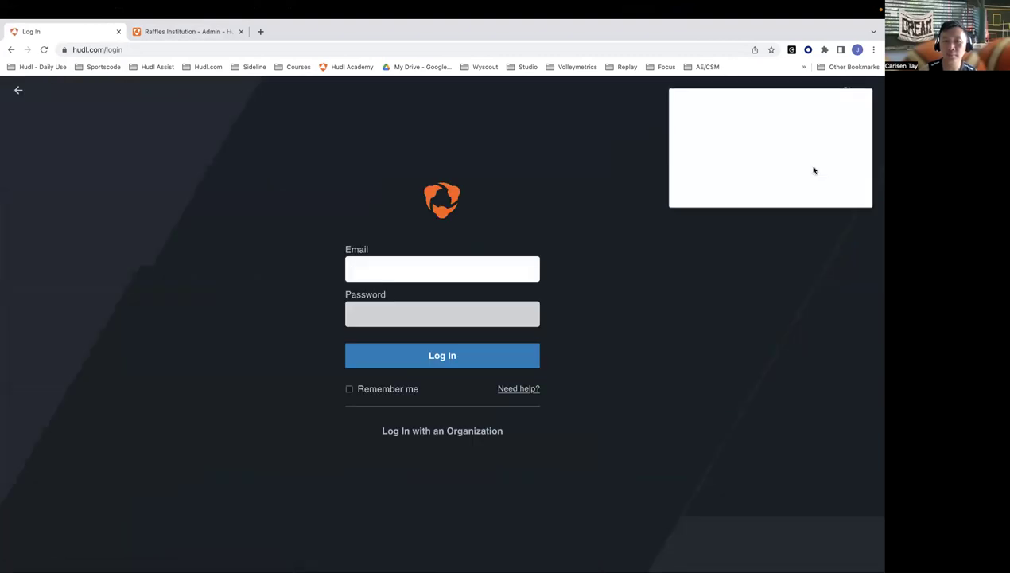
{"action": "left_click", "coordinate": [793, 188]}
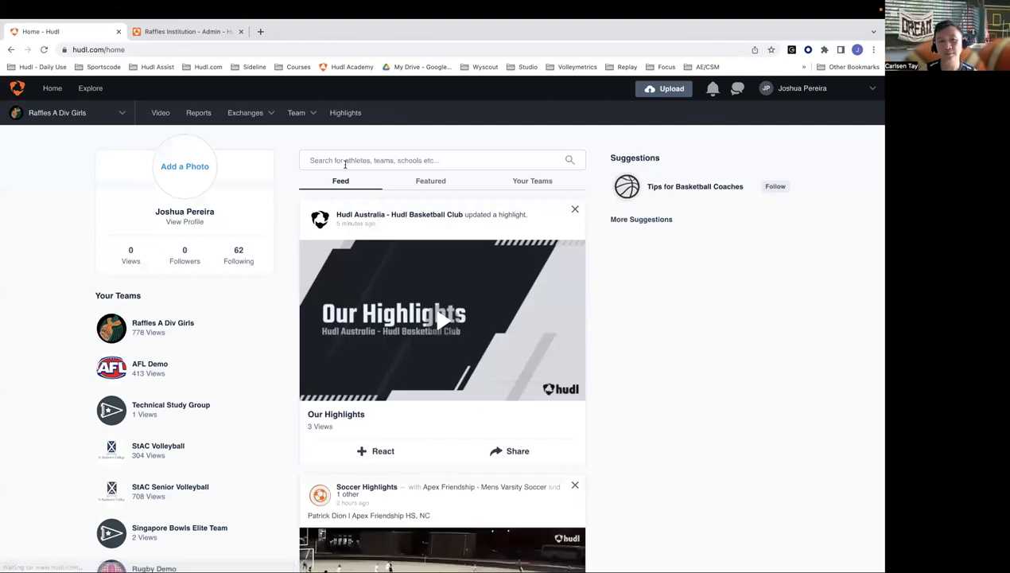
Step: From the team's Video library, send @ Eunoia JC - Friendly Game to Hudl Assist and review the form
{"action": "left_click", "coordinate": [161, 114]}
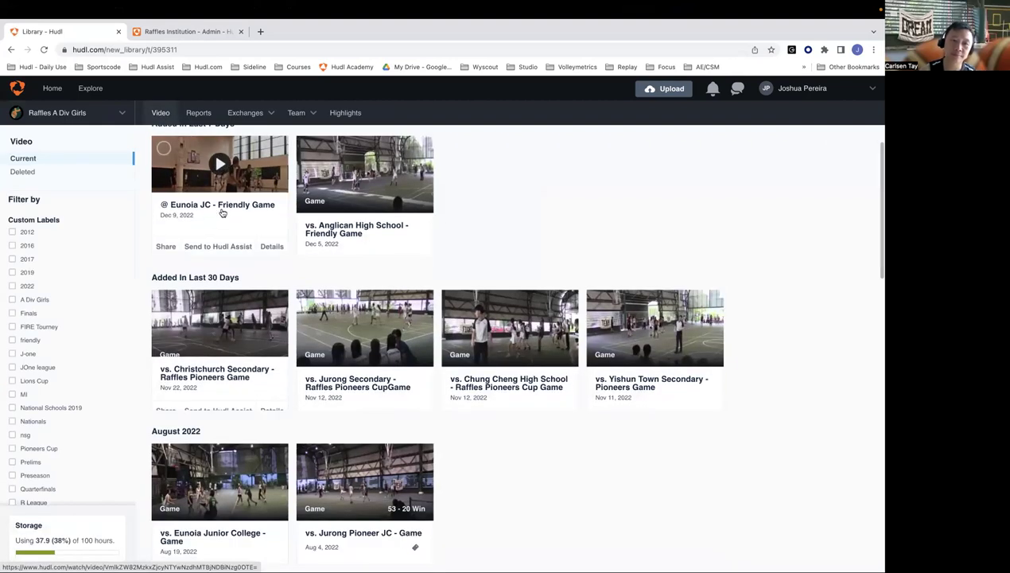
{"action": "left_click", "coordinate": [218, 246]}
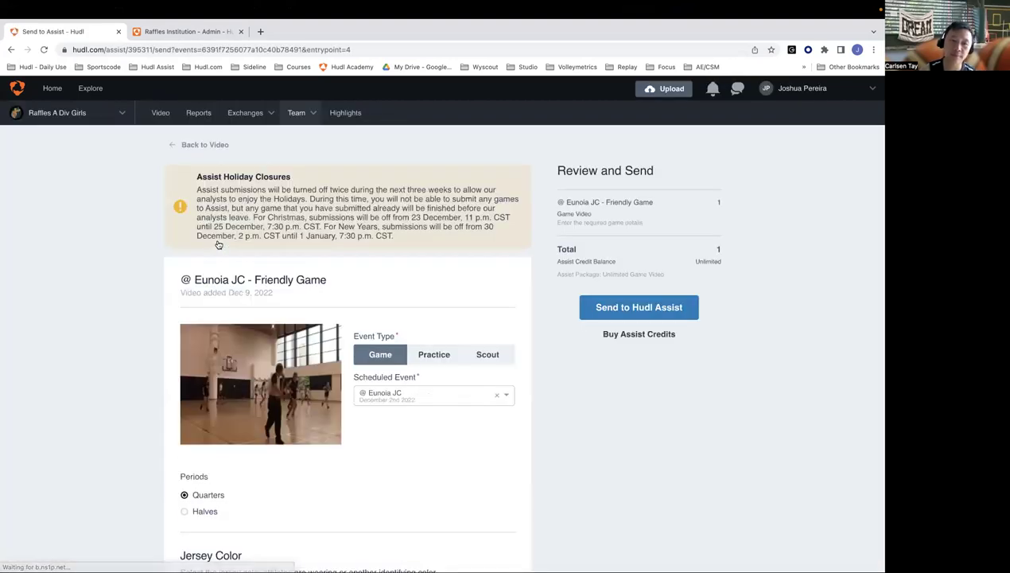
{"action": "scroll", "coordinate": [324, 402], "scroll_direction": "down", "scroll_amount": 6}
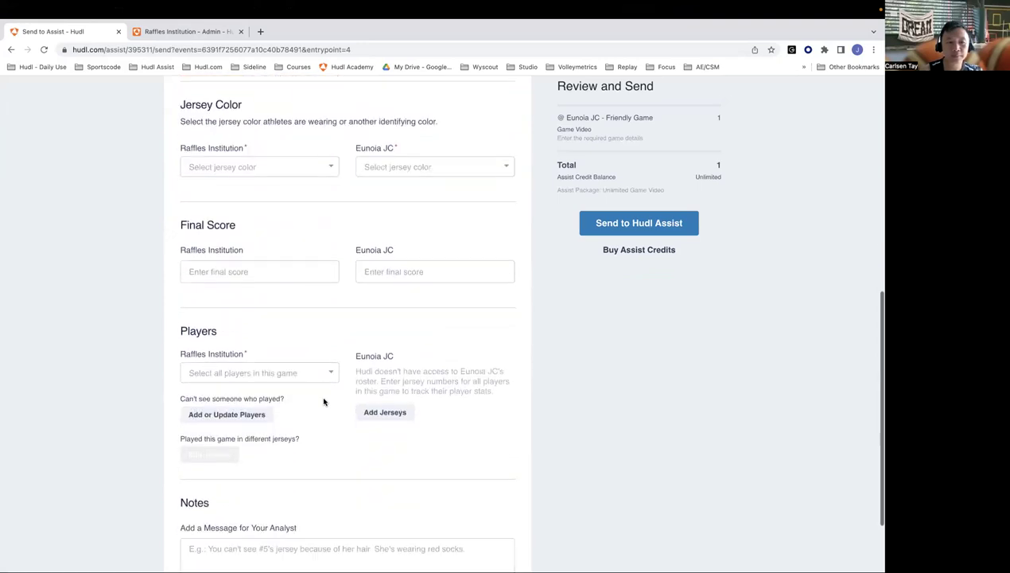
{"action": "scroll", "coordinate": [323, 402], "scroll_direction": "down", "scroll_amount": 3}
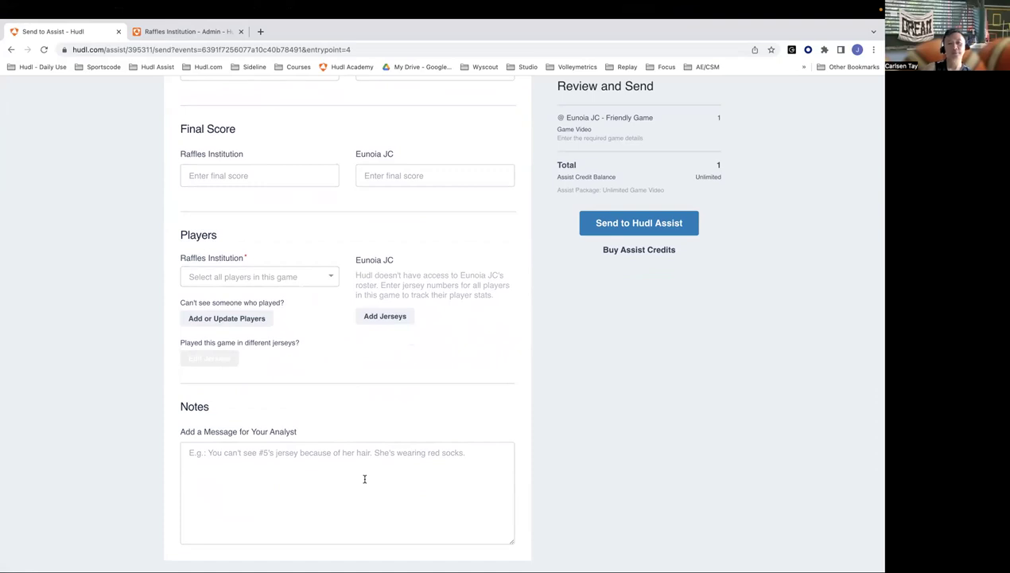
{"action": "scroll", "coordinate": [364, 479], "scroll_direction": "up", "scroll_amount": 5}
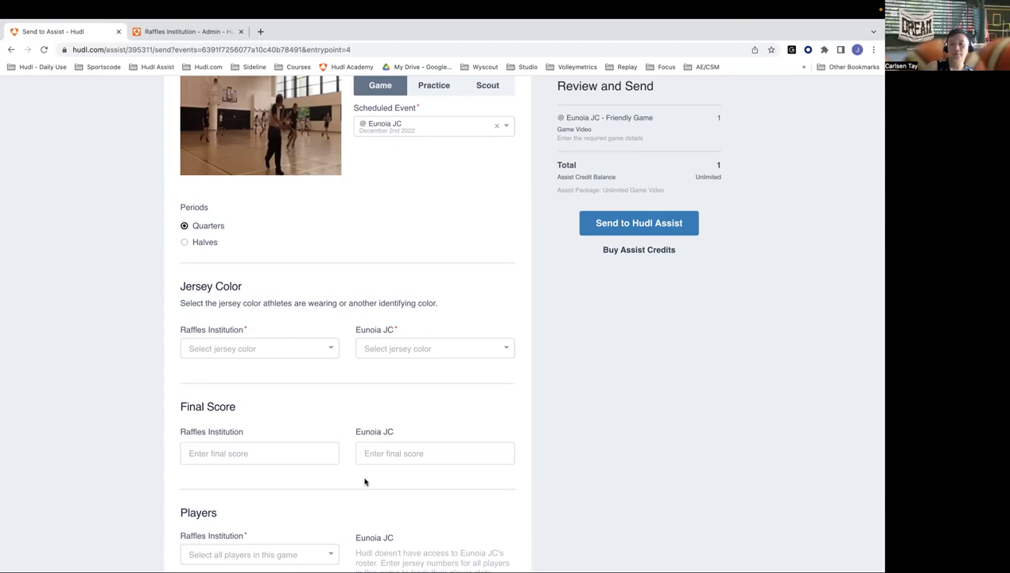
Step: Leave the Eunoia JC Send to Assist form unsent and return to the Raffles A Div Girls video library
{"action": "scroll", "coordinate": [335, 214], "scroll_direction": "down", "scroll_amount": 5}
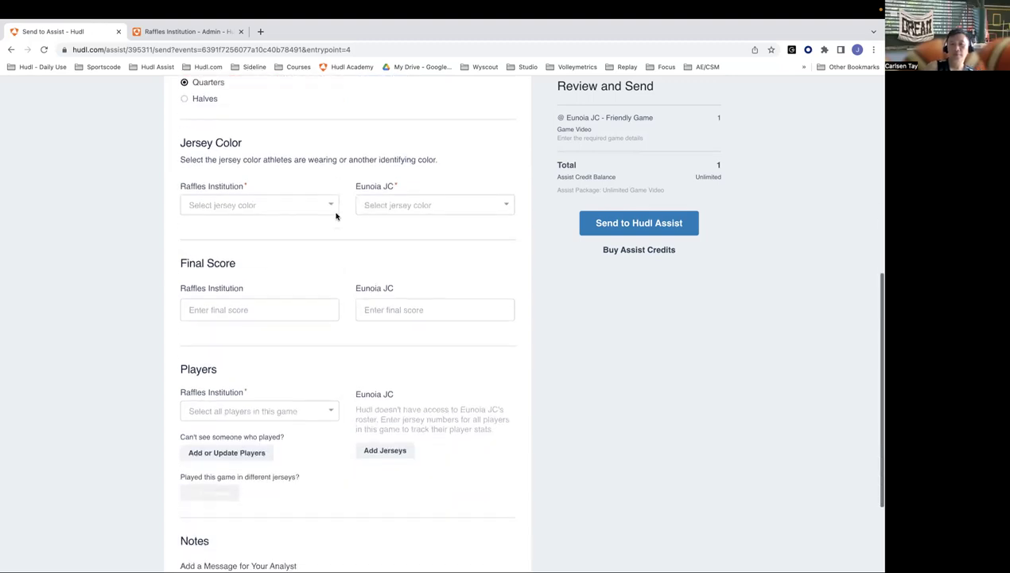
{"action": "scroll", "coordinate": [336, 214], "scroll_direction": "up", "scroll_amount": 5}
{"action": "scroll", "coordinate": [335, 214], "scroll_direction": "down", "scroll_amount": 3}
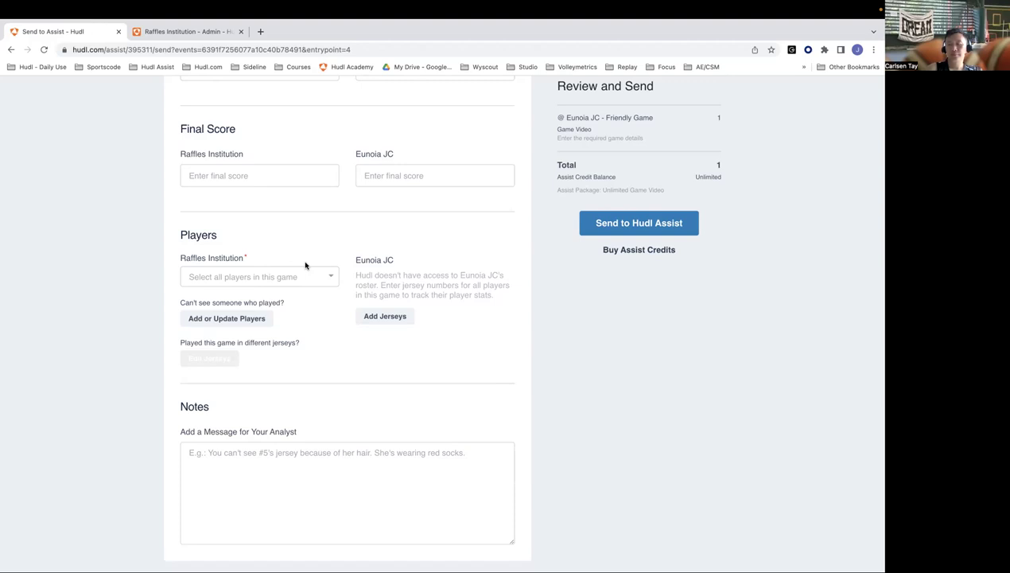
{"action": "scroll", "coordinate": [305, 265], "scroll_direction": "up", "scroll_amount": 1}
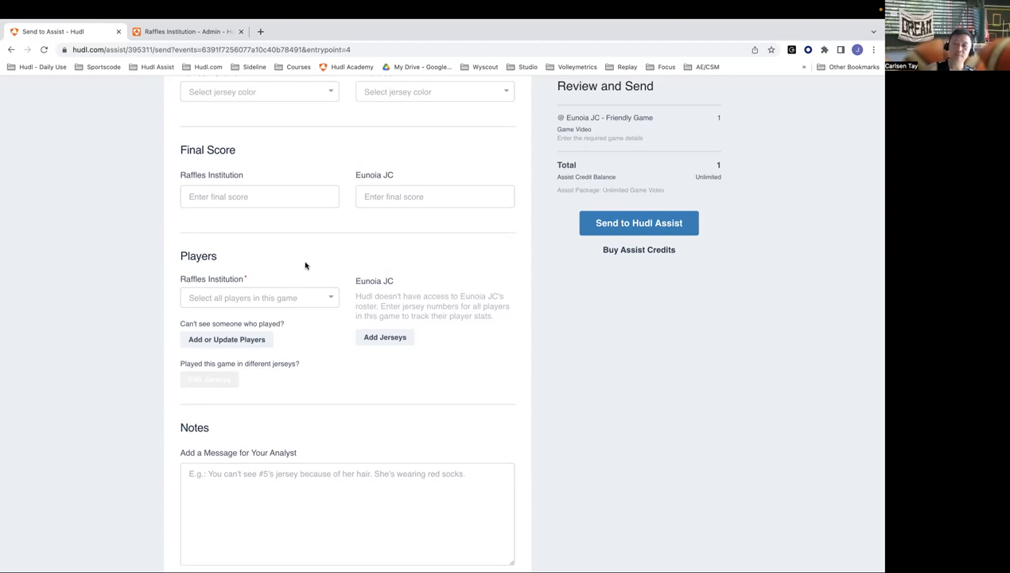
{"action": "scroll", "coordinate": [305, 265], "scroll_direction": "up", "scroll_amount": 10}
{"action": "left_click", "coordinate": [166, 111]}
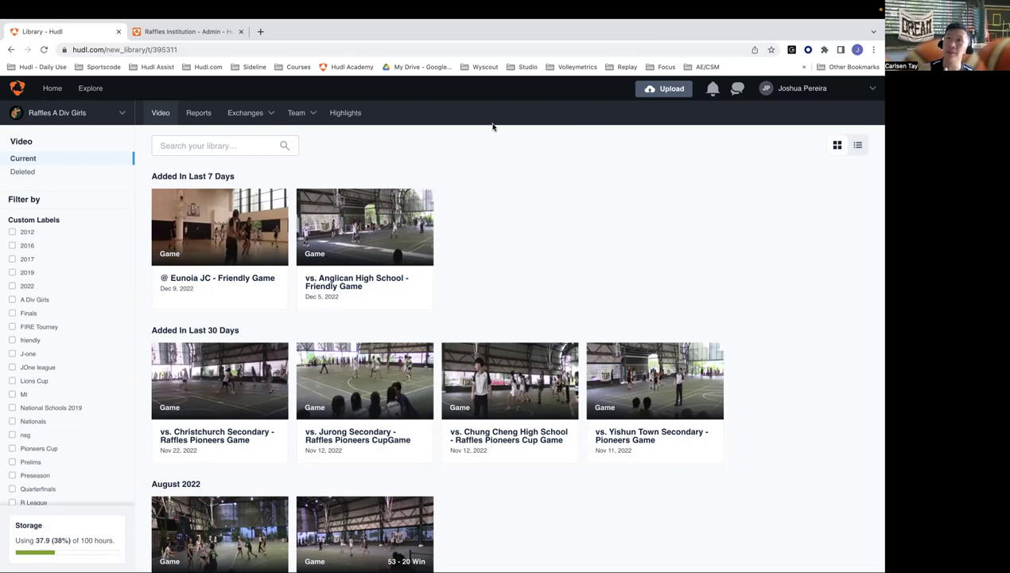
Step: Begin sending the vs. Anglican High School game to Assist with Event Type set to Scout
{"action": "mouse_move", "coordinate": [398, 242]}
{"action": "left_click", "coordinate": [362, 299]}
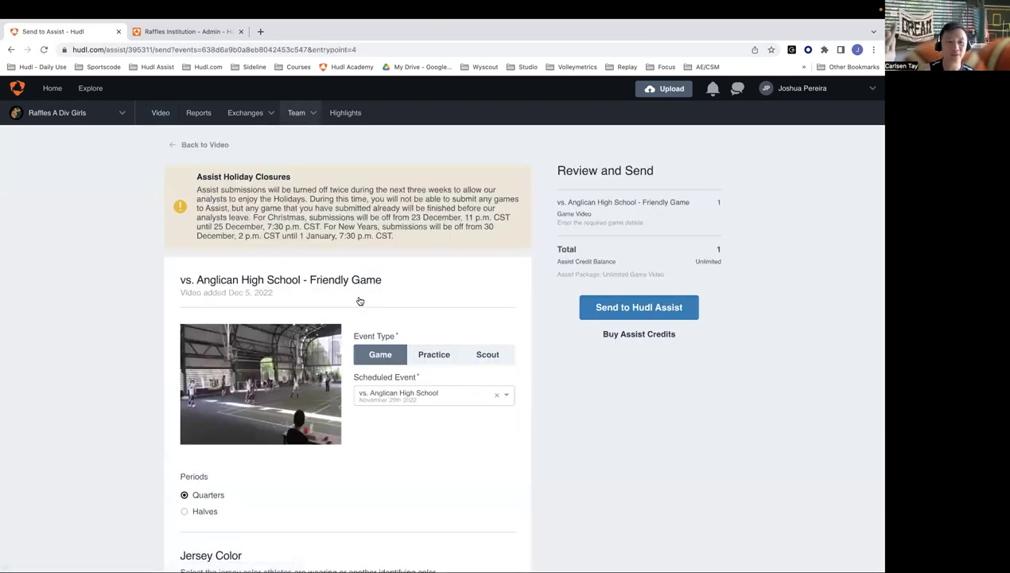
{"action": "scroll", "coordinate": [362, 301], "scroll_direction": "down", "scroll_amount": 2}
{"action": "left_click", "coordinate": [483, 302]}
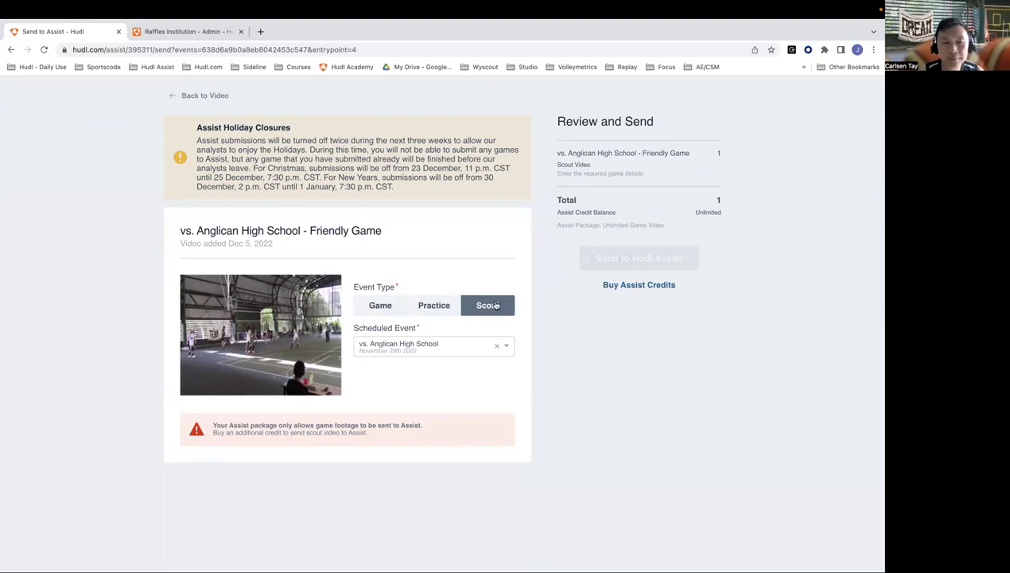
{"action": "left_click_drag", "start_coordinate": [212, 424], "coordinate": [422, 440]}
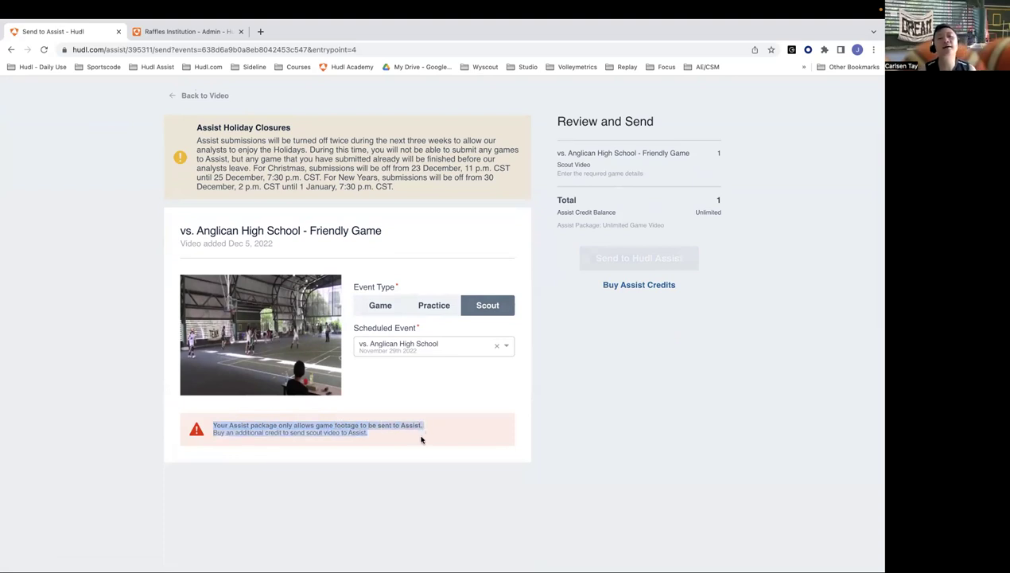
Step: Switch the Anglican High School event type to Game and back to Scout, then exit to Video unsent
{"action": "left_click", "coordinate": [400, 308]}
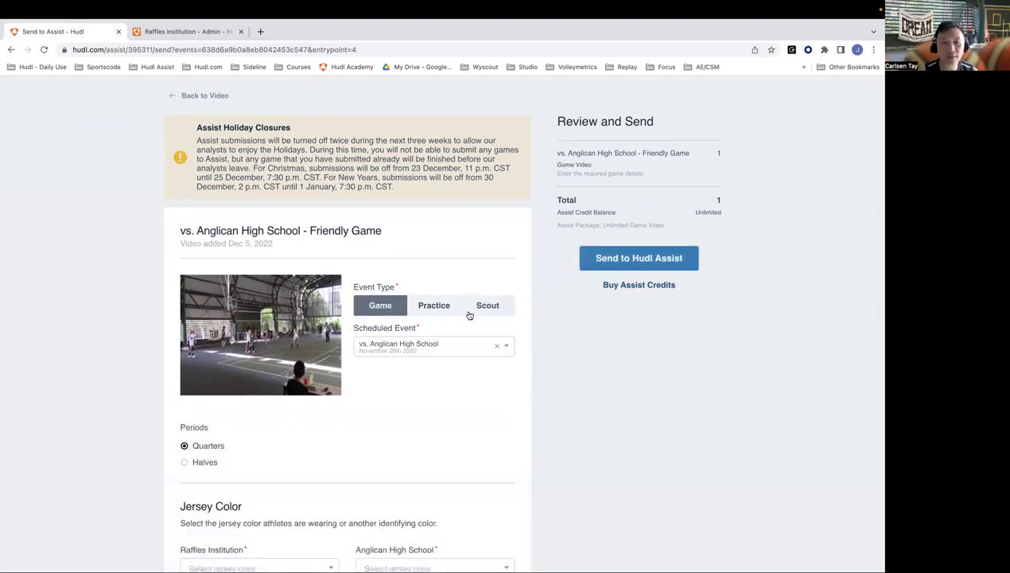
{"action": "scroll", "coordinate": [455, 377], "scroll_direction": "down", "scroll_amount": 10}
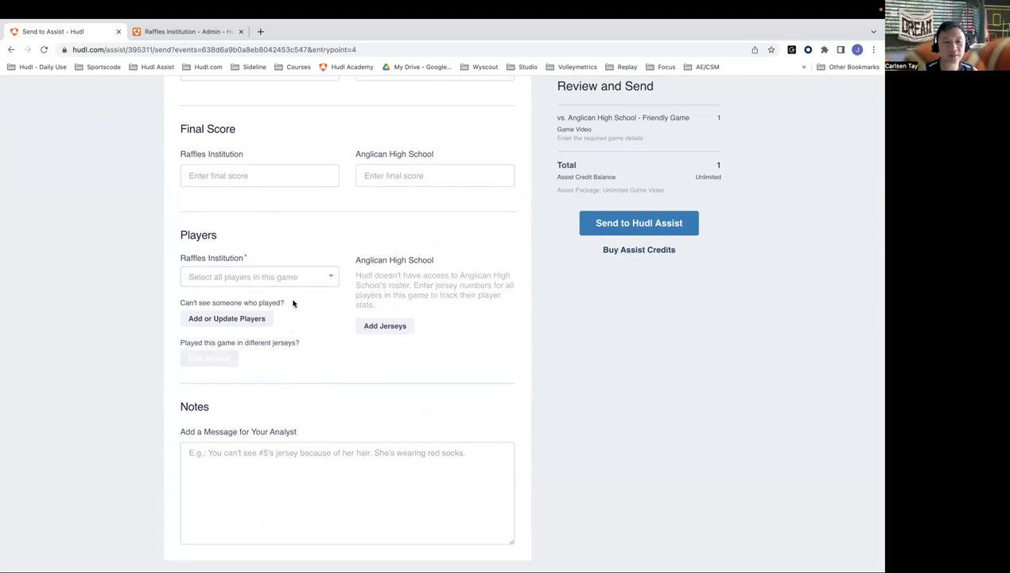
{"action": "scroll", "coordinate": [292, 303], "scroll_direction": "up", "scroll_amount": 10}
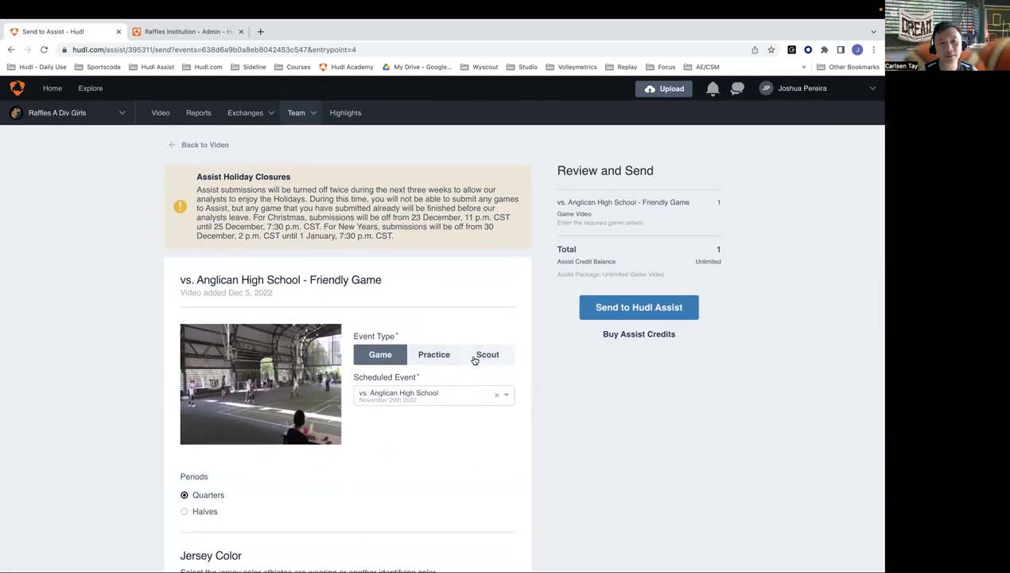
{"action": "left_click", "coordinate": [475, 357]}
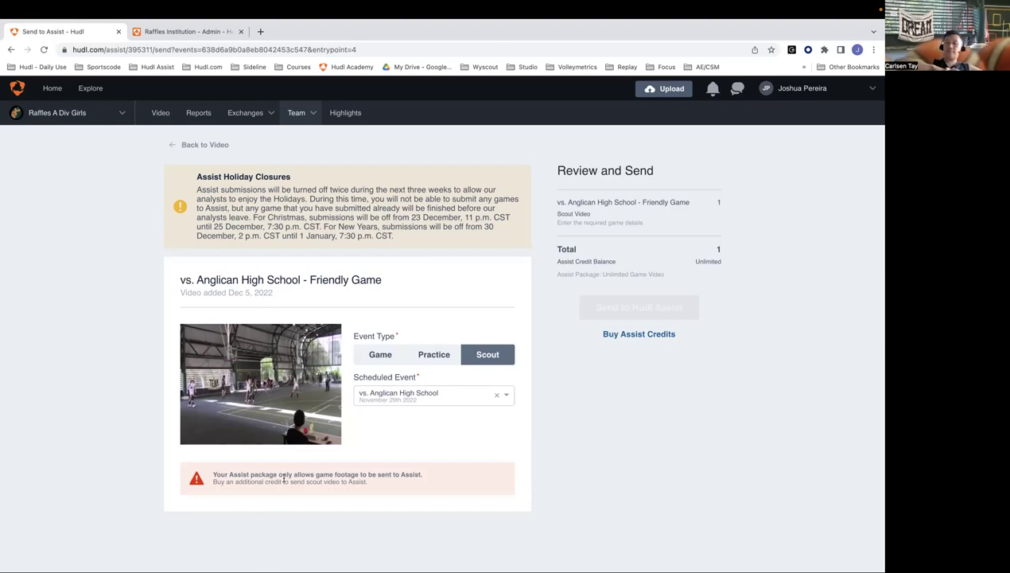
{"action": "left_click_drag", "start_coordinate": [367, 482], "coordinate": [290, 482]}
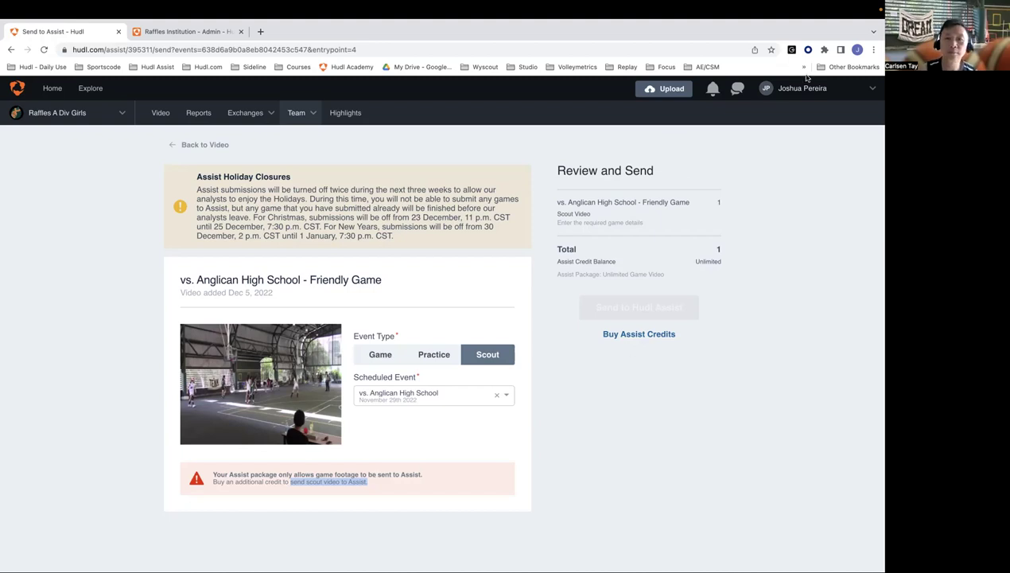
{"action": "left_click", "coordinate": [173, 146]}
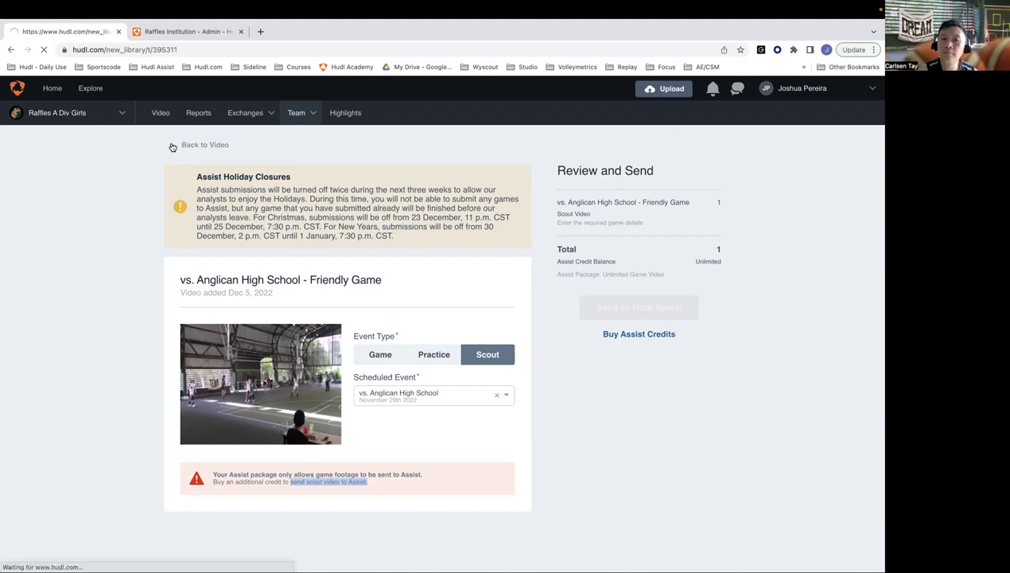